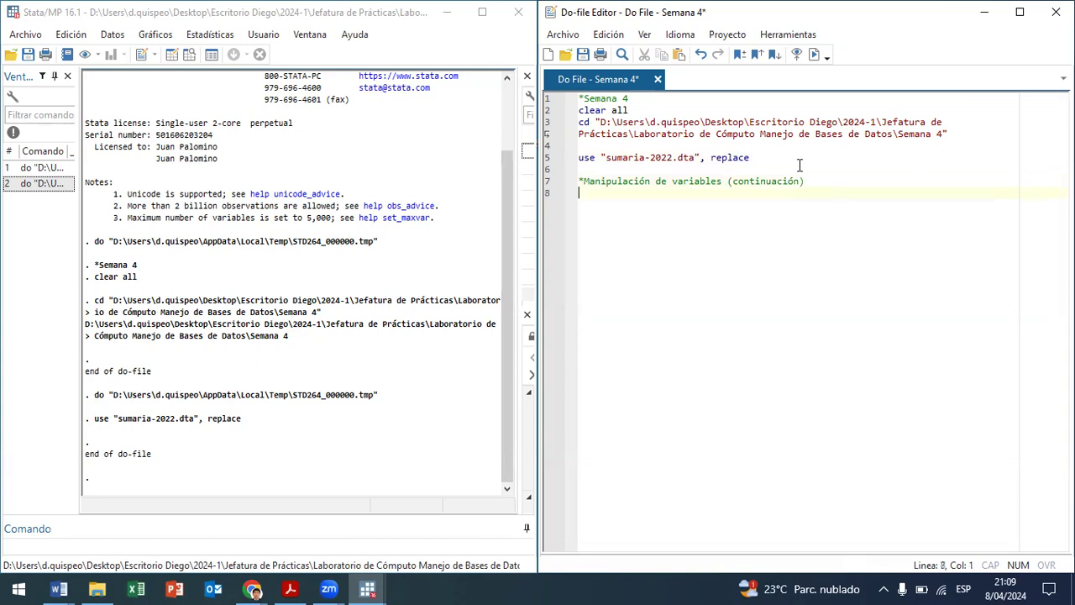
# - Add the comment "*Tostring" below the "Manipulación de variables (continuación)" heading and begin a tostring command on the following line
pyautogui.write('*')
pyautogui.write('Tostring')
pyautogui.press('Left')
pyautogui.press('Left')
pyautogui.press('Left')
pyautogui.press('Left')
pyautogui.press('Left')
pyautogui.press('Left')
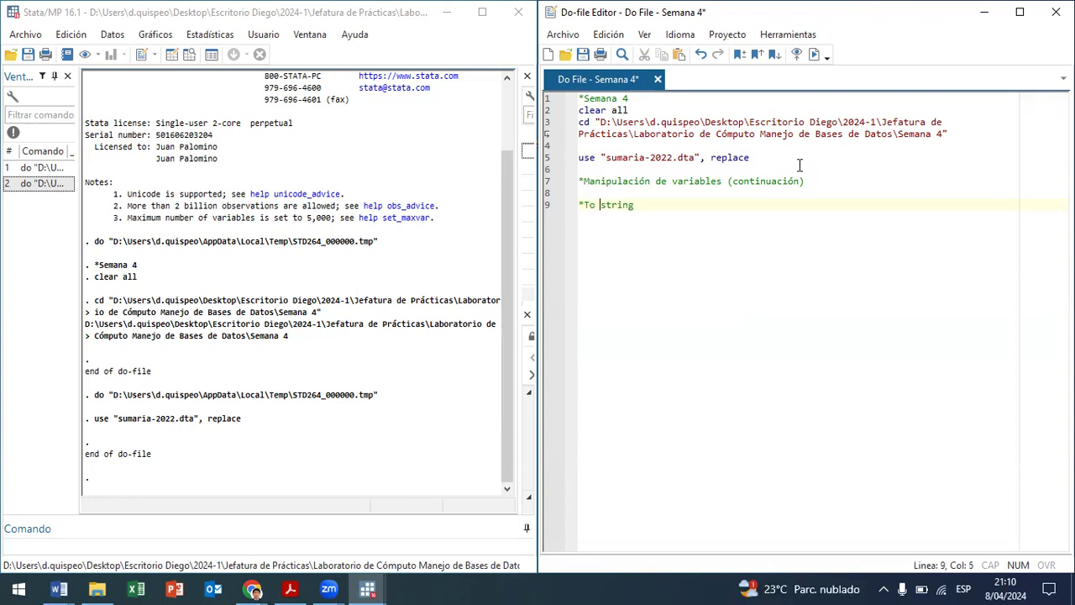
pyautogui.press('Left')
pyautogui.press('BackSpace')
pyautogui.press('Right')
pyautogui.press('End')
pyautogui.press('Return')
pyautogui.write('tos')
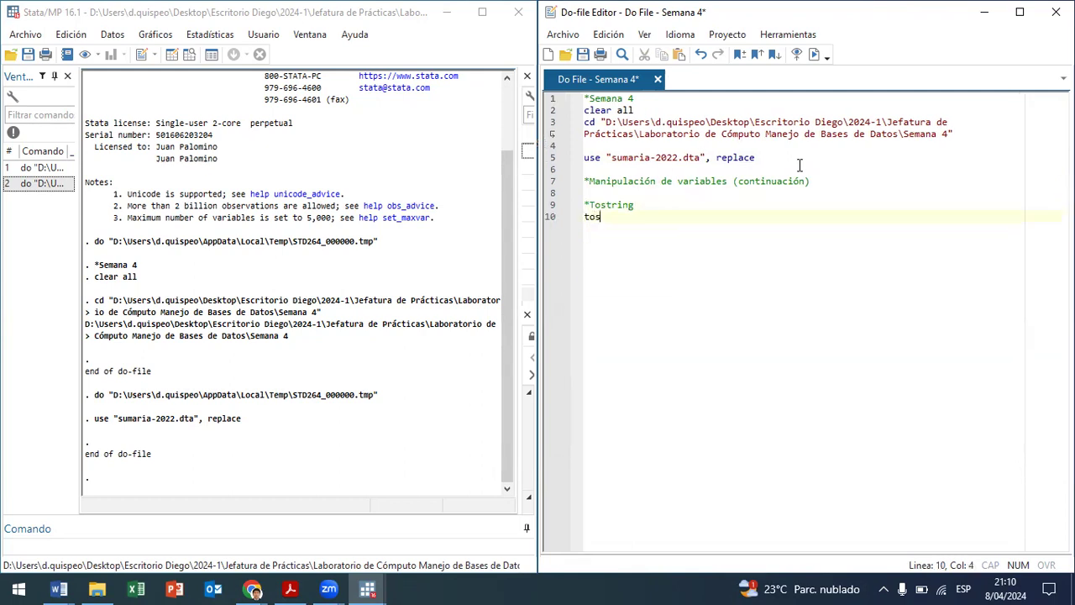
pyautogui.write('tring')
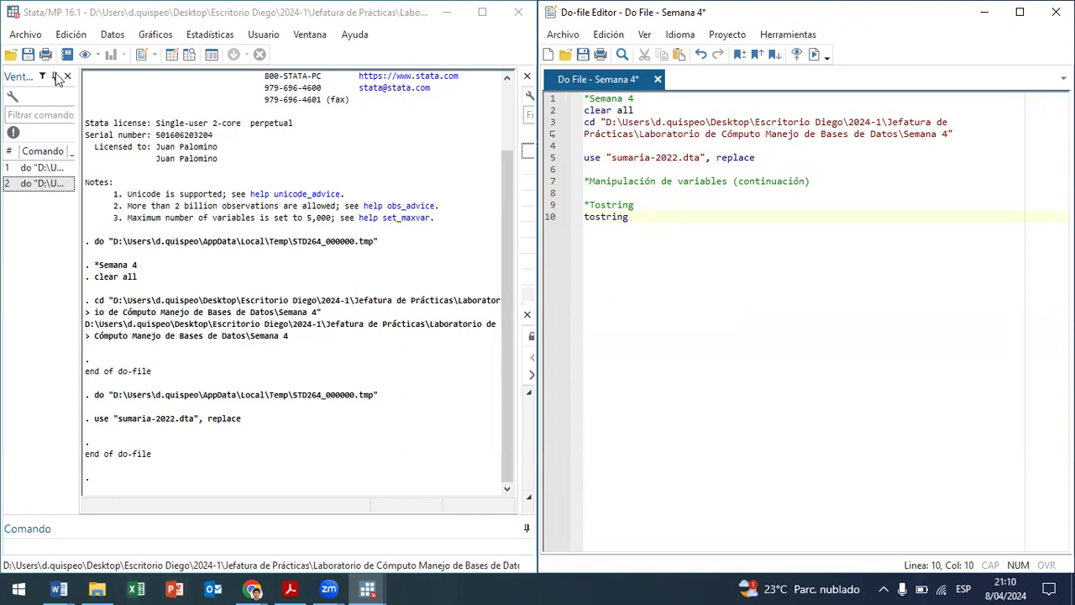
# - Browse the sumaria-2022 dataset and look through its last variables for a numeric one to convert
pyautogui.click(190, 53)
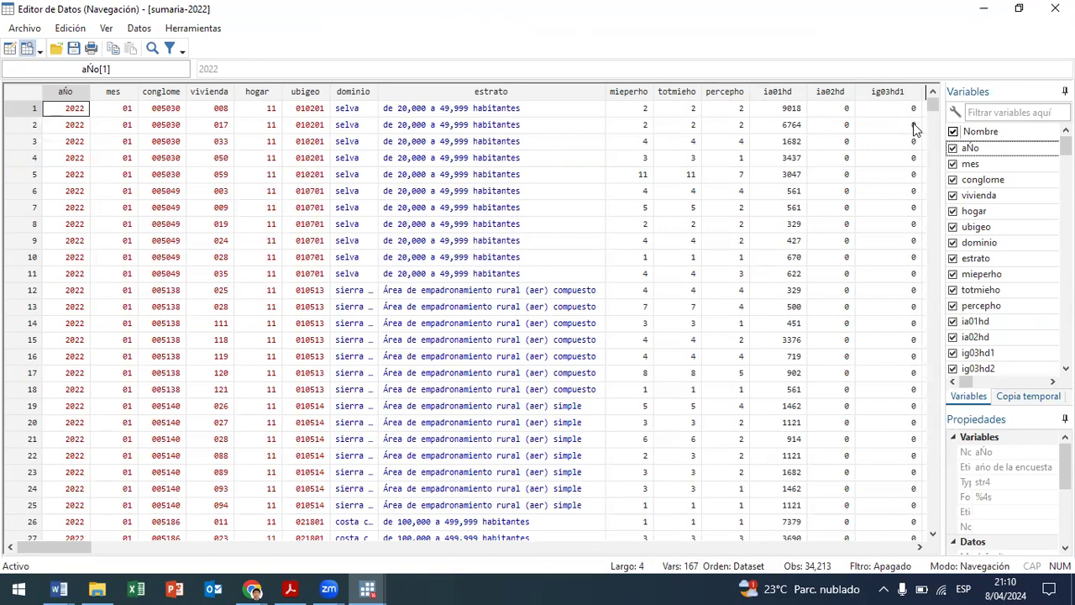
pyautogui.moveTo(65, 538); pyautogui.dragTo(928, 539)
pyautogui.click(10, 547)
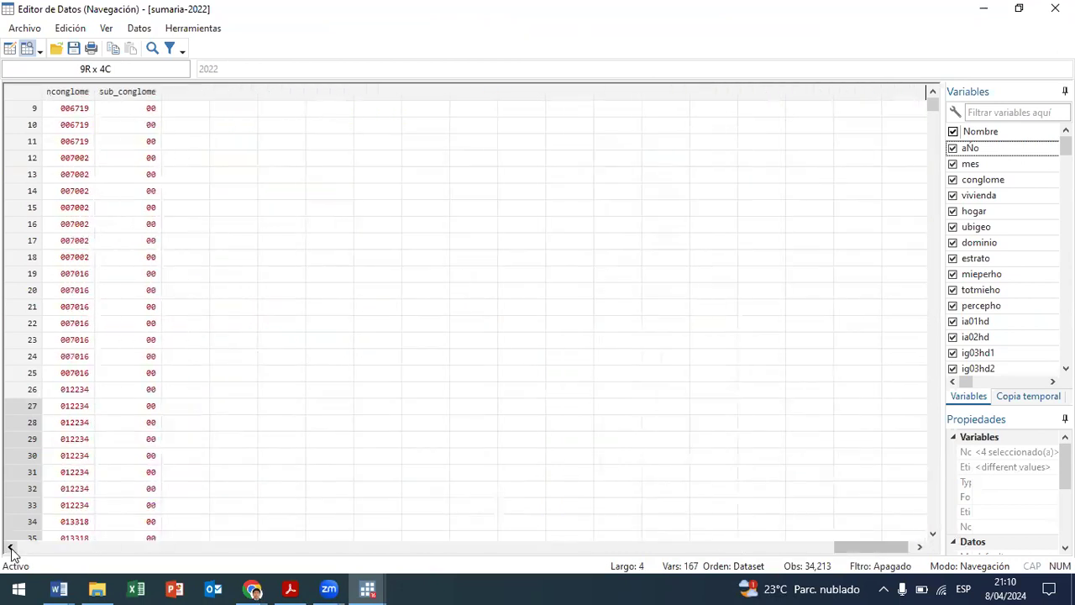
pyautogui.click(10, 546)
pyautogui.click(10, 547)
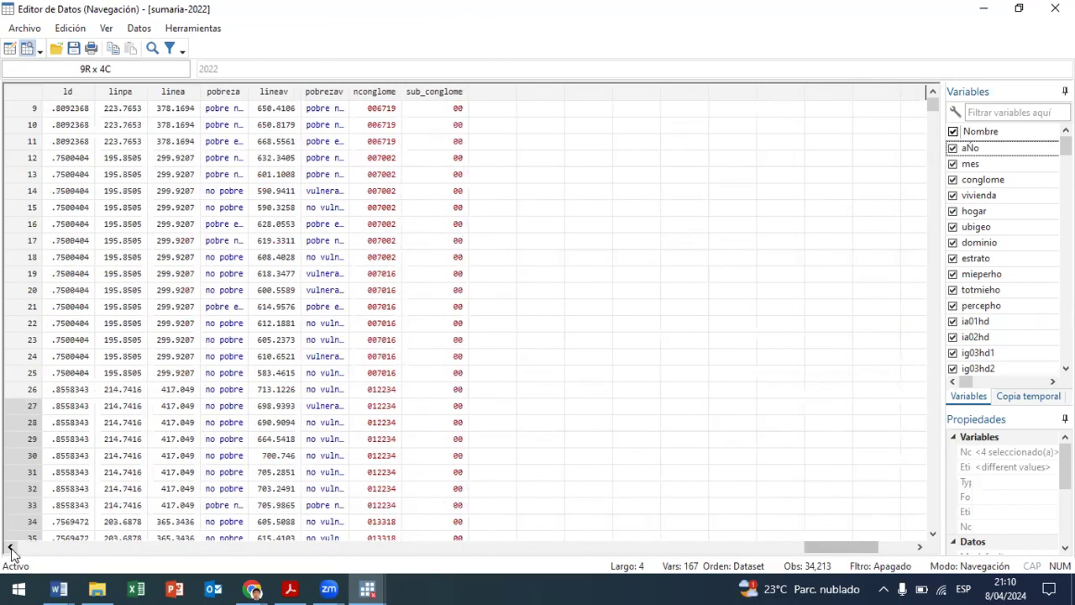
pyautogui.click(10, 547)
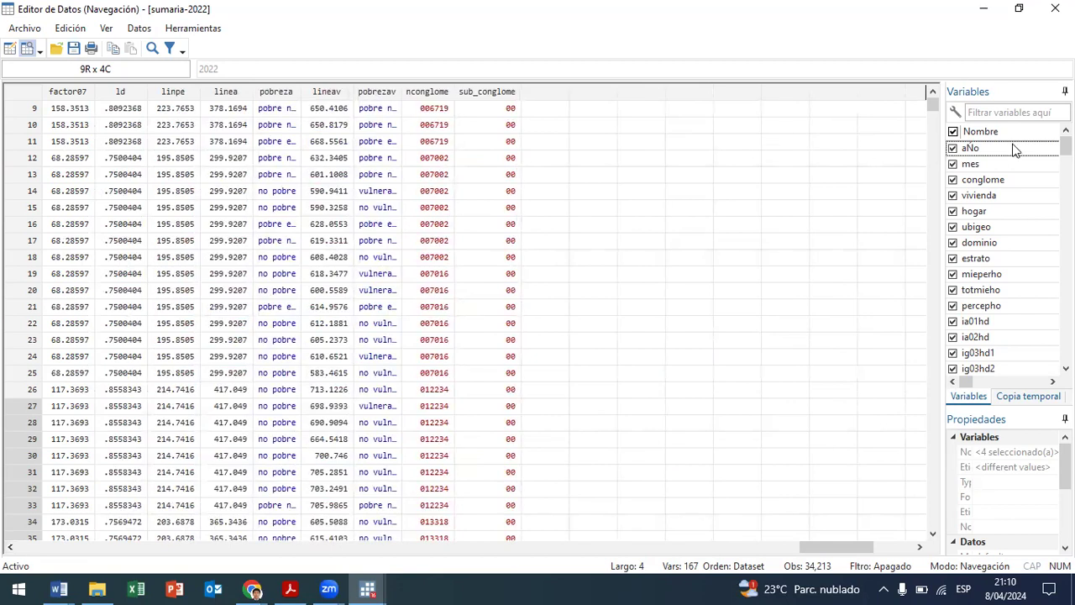
pyautogui.moveTo(1065, 147); pyautogui.dragTo(1064, 352)
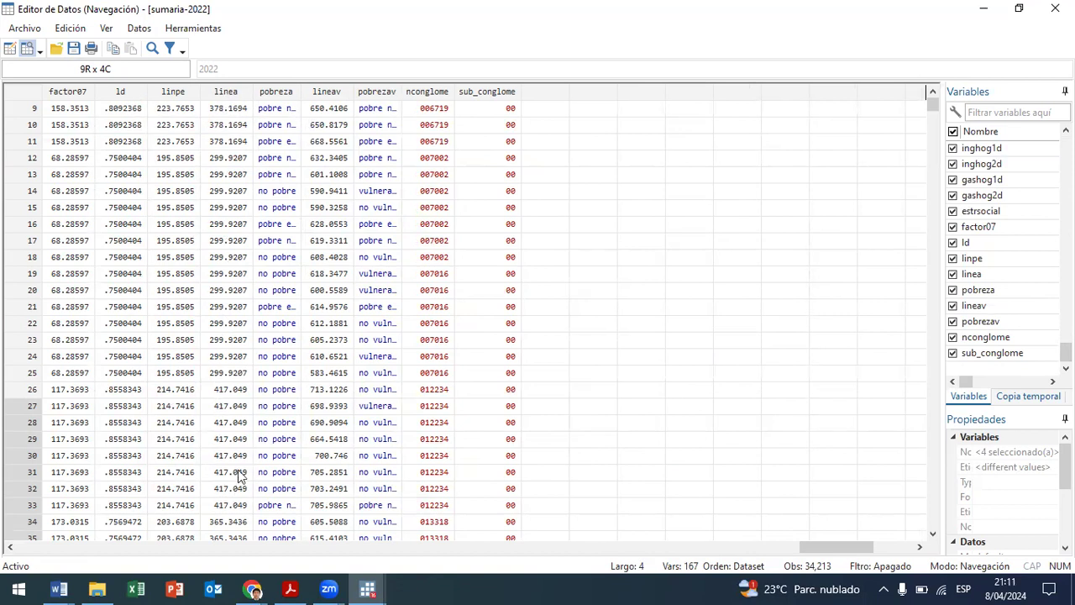
pyautogui.click(1055, 8)
# - Complete the command as tostring linea, gen(linea_1)
pyautogui.click(681, 214)
pyautogui.write('linea')
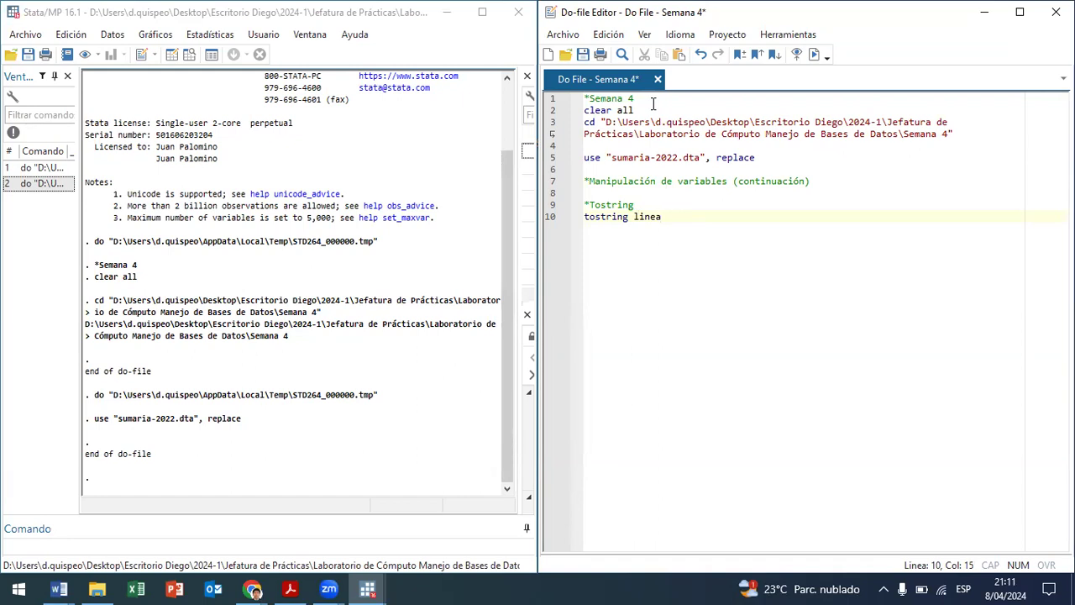
pyautogui.write(', ge')
pyautogui.write('n')
pyautogui.write('(')
pyautogui.write('linea')
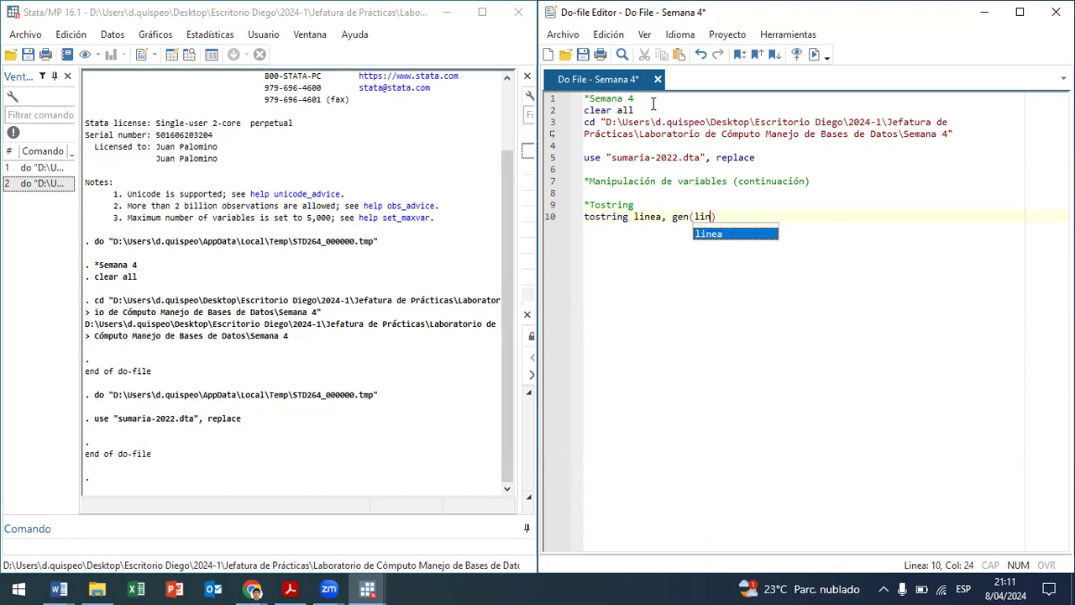
pyautogui.write('1')
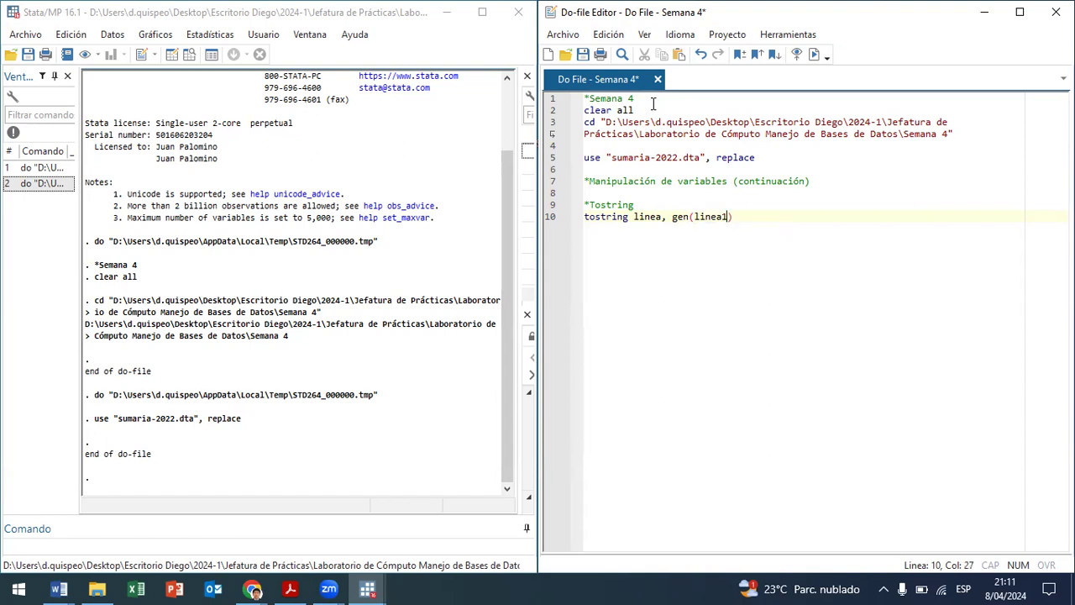
pyautogui.press('BackSpace')
pyautogui.write('_1')
# - Try to run the tostring command on linea and examine its output message
pyautogui.moveTo(722, 218); pyautogui.dragTo(662, 217)
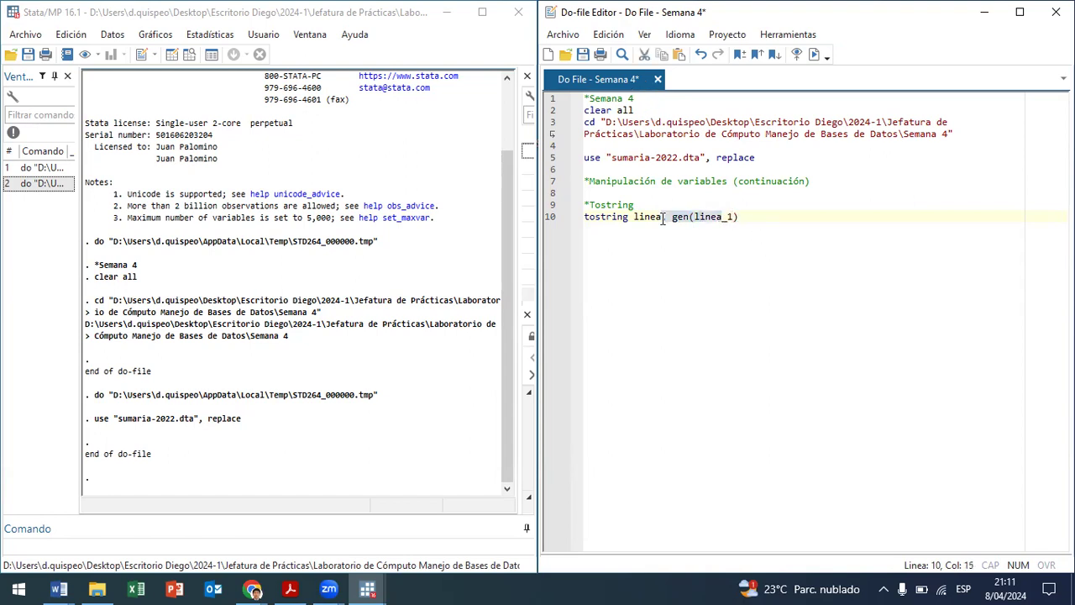
pyautogui.click(814, 54)
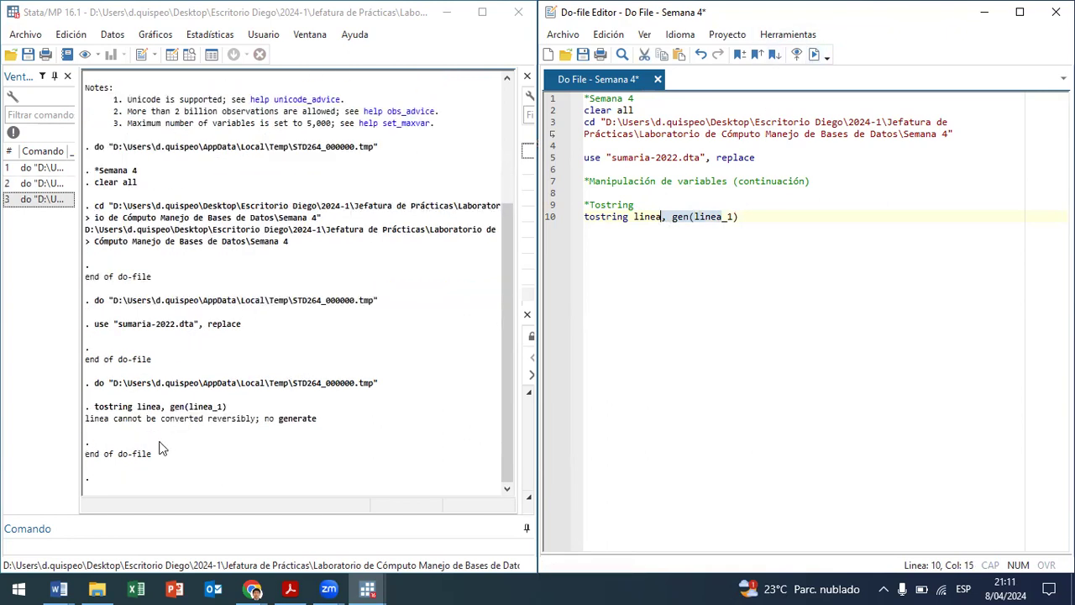
pyautogui.moveTo(118, 426); pyautogui.dragTo(263, 422)
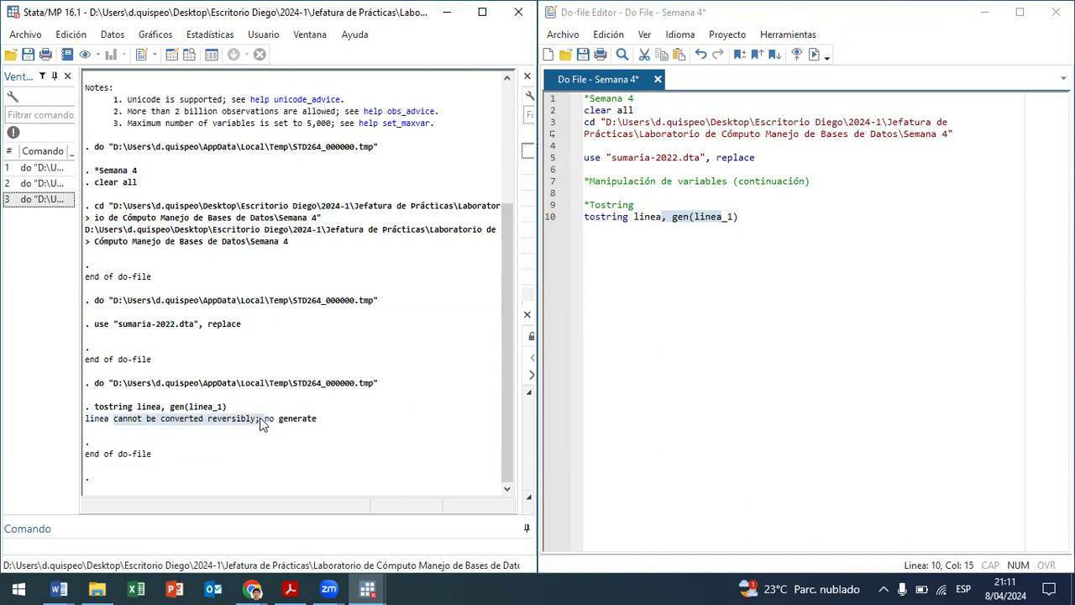
# - Browse the dataset again and inspect the full value of linea in the first observation
pyautogui.click(191, 54)
pyautogui.moveTo(42, 544); pyautogui.dragTo(829, 546)
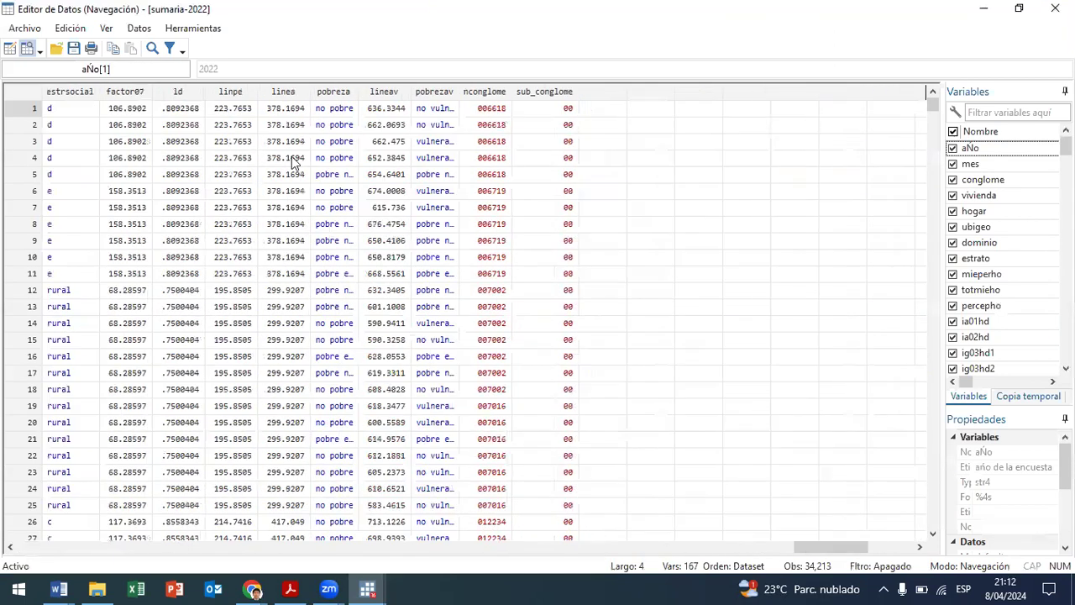
pyautogui.click(292, 110)
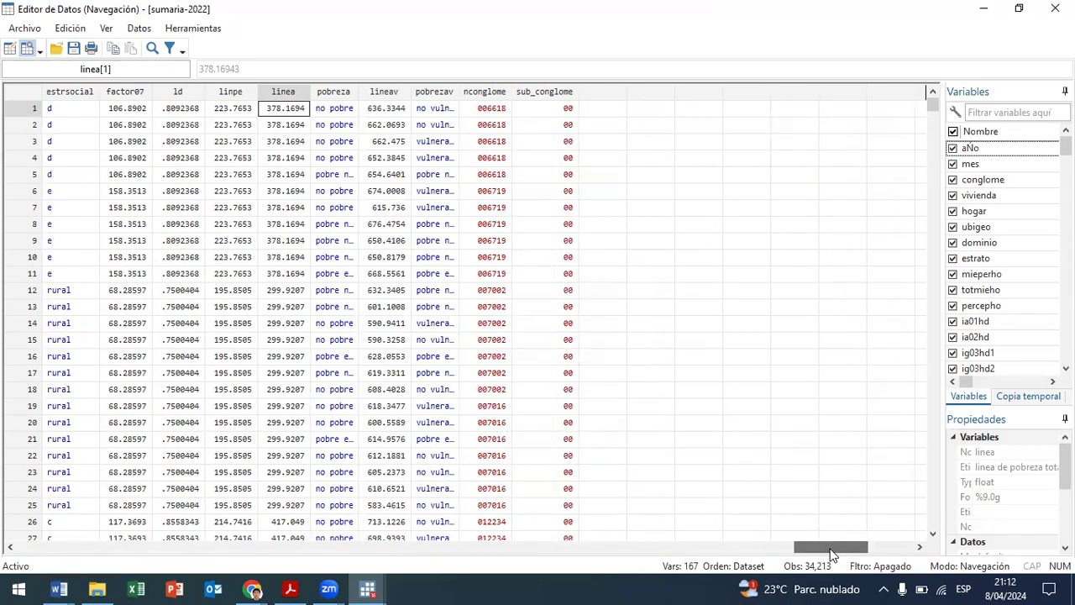
# - Examine the household columns near the start of the dataset, from mieperho to ia01hd, for a whole-number variable to convert
pyautogui.moveTo(829, 546); pyautogui.dragTo(372, 547)
pyautogui.moveTo(269, 565); pyautogui.dragTo(28, 576)
pyautogui.click(641, 113)
pyautogui.click(677, 128)
pyautogui.click(689, 205)
pyautogui.click(735, 358)
pyautogui.click(665, 410)
pyautogui.click(738, 361)
pyautogui.moveTo(746, 274); pyautogui.dragTo(743, 265)
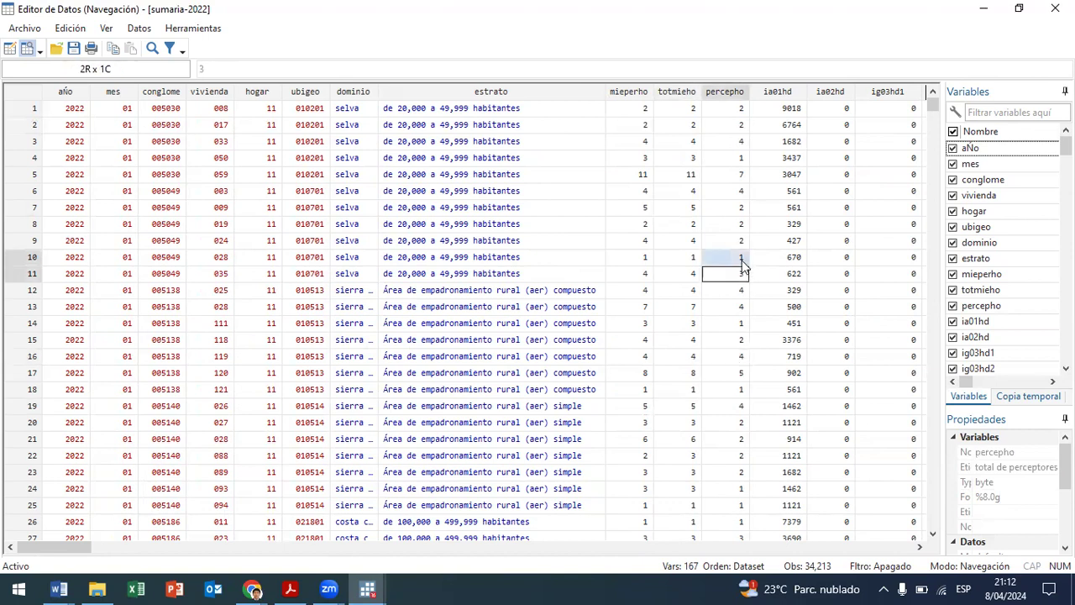
pyautogui.click(791, 191)
pyautogui.click(791, 126)
pyautogui.click(826, 112)
pyautogui.click(794, 125)
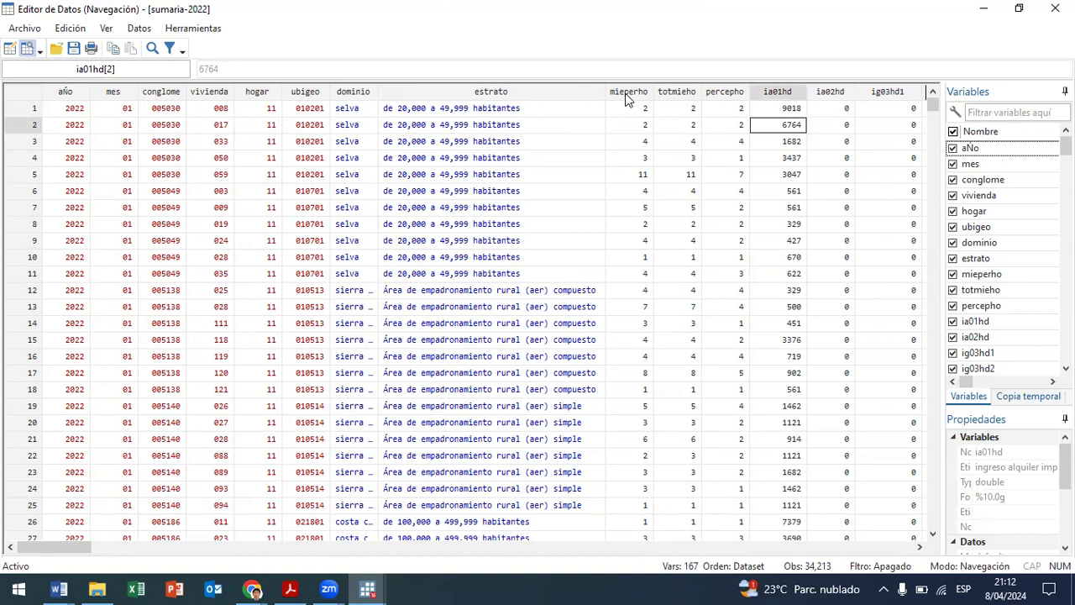
pyautogui.click(1054, 7)
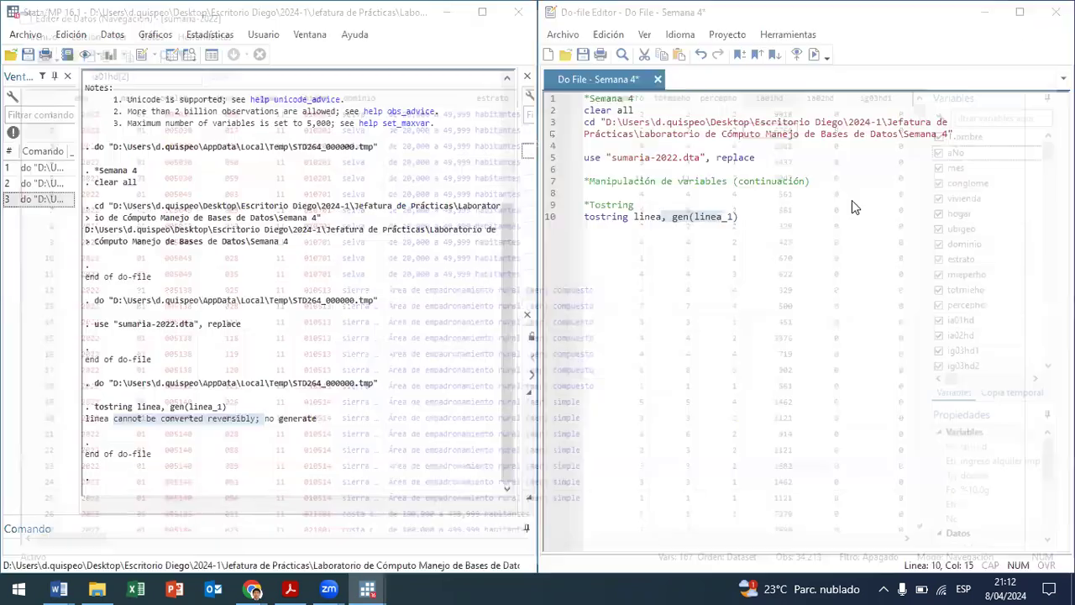
# - Replace the variable linea in the tostring command with mierperho
pyautogui.click(663, 216)
pyautogui.press('BackSpace')
pyautogui.press('BackSpace')
pyautogui.press('BackSpace')
pyautogui.press('BackSpace')
pyautogui.press('BackSpace')
pyautogui.write('mip')
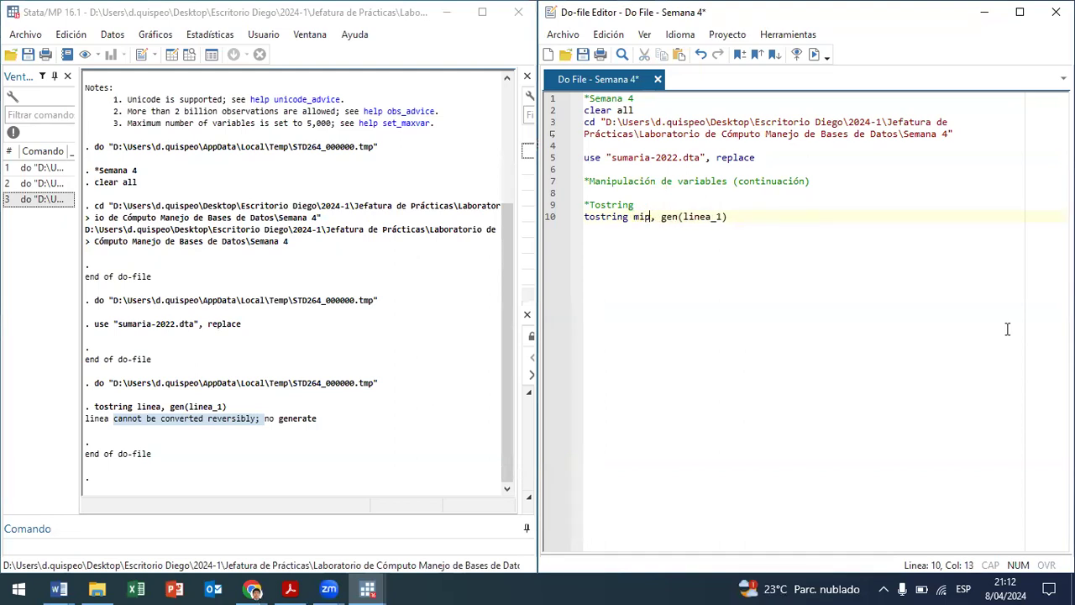
pyautogui.click(520, 213)
pyautogui.click(628, 216)
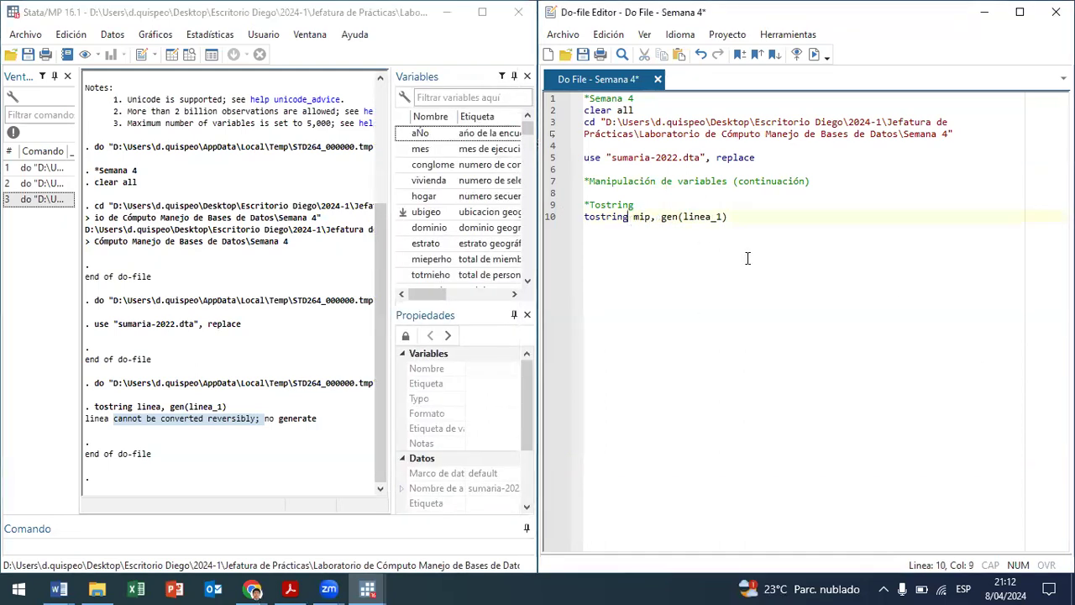
pyautogui.click(652, 217)
pyautogui.write('rper')
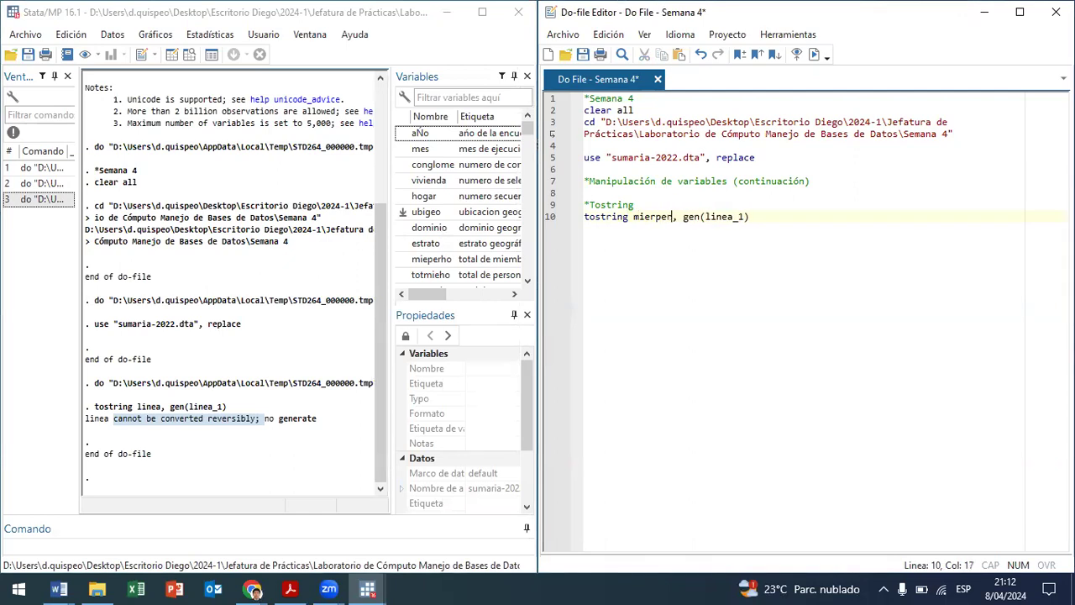
pyautogui.write('ho')
# - Change the generated variable's name in the tostring command to mierperho_1 and try to run the line
pyautogui.press('Right')
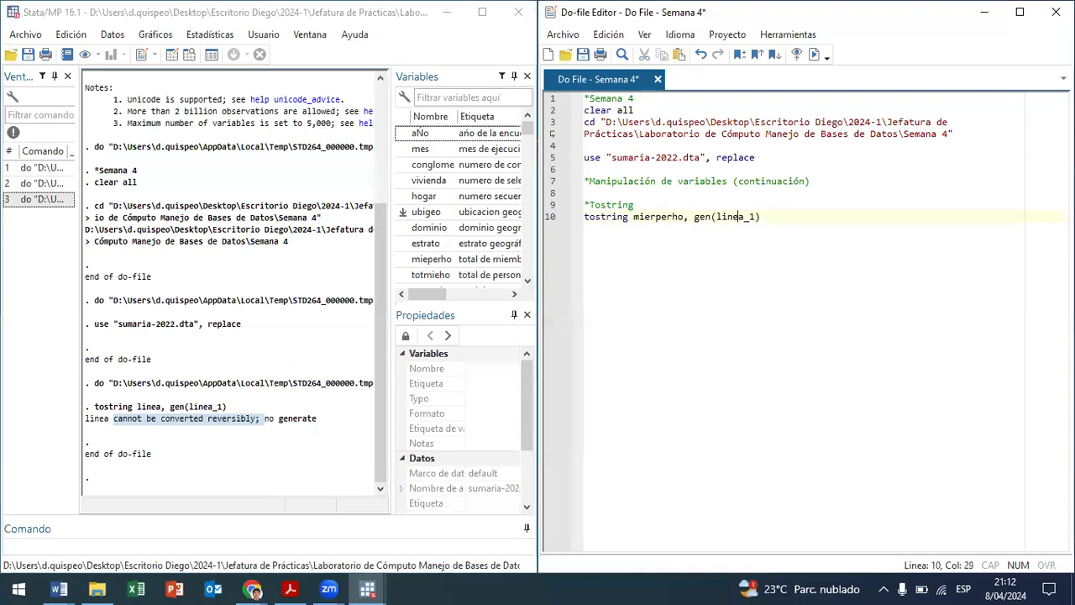
pyautogui.press('BackSpace')
pyautogui.press('BackSpace')
pyautogui.press('BackSpace')
pyautogui.press('BackSpace')
pyautogui.write('m')
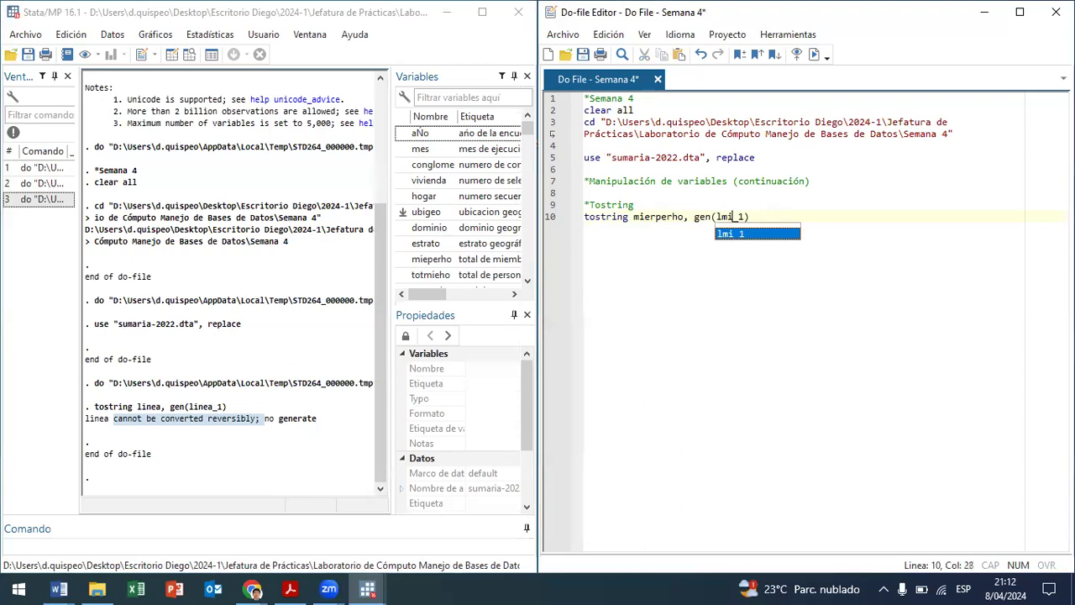
pyautogui.press('BackSpace')
pyautogui.press('BackSpace')
pyautogui.write('mierp')
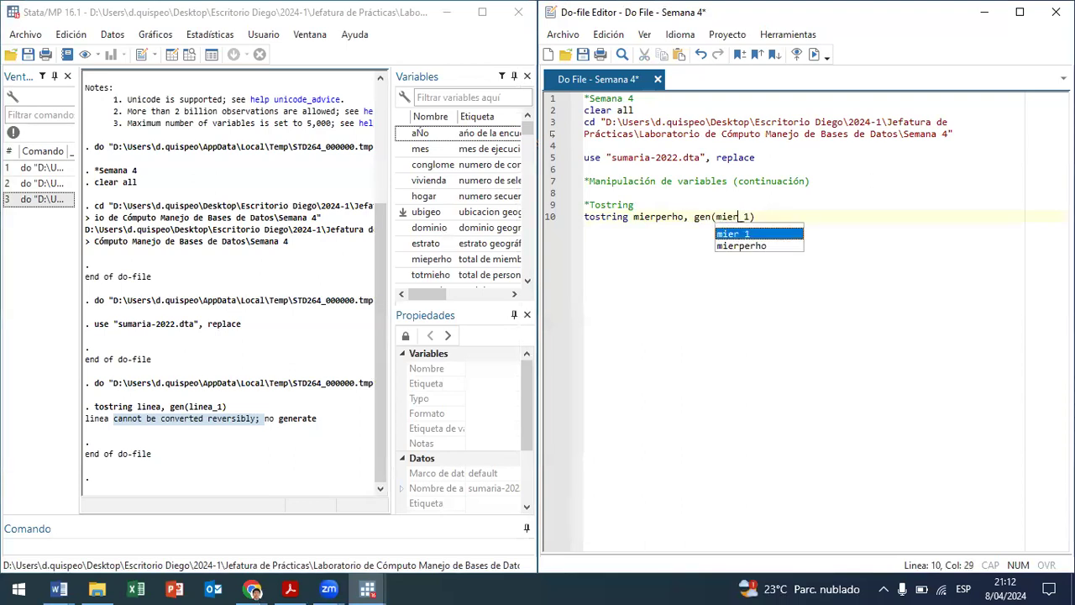
pyautogui.write('eh')
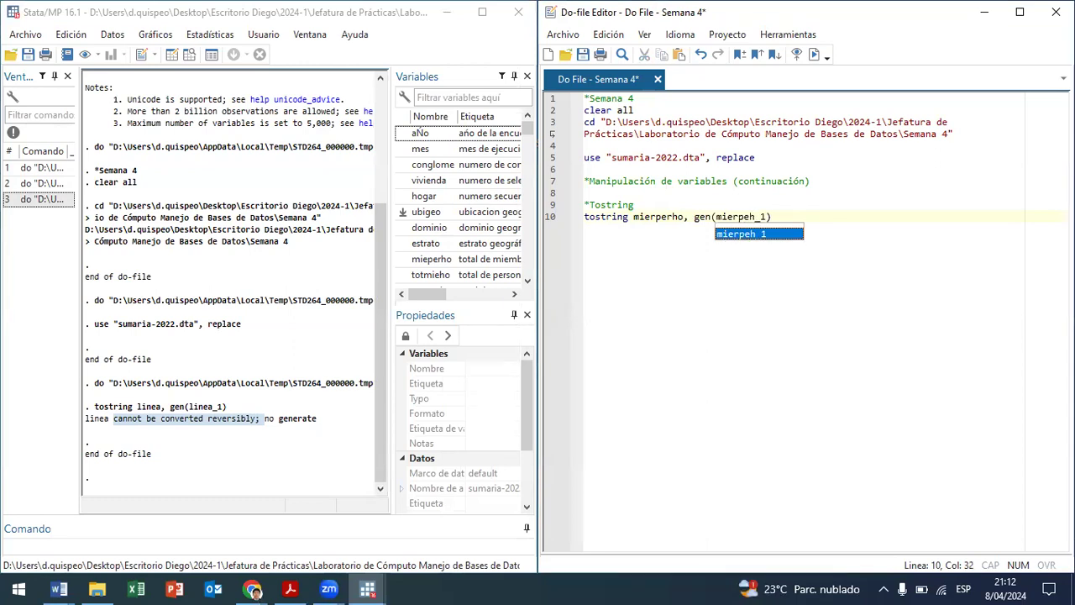
pyautogui.press('BackSpace')
pyautogui.press('BackSpace')
pyautogui.write('erho')
pyautogui.moveTo(601, 217); pyautogui.dragTo(634, 218)
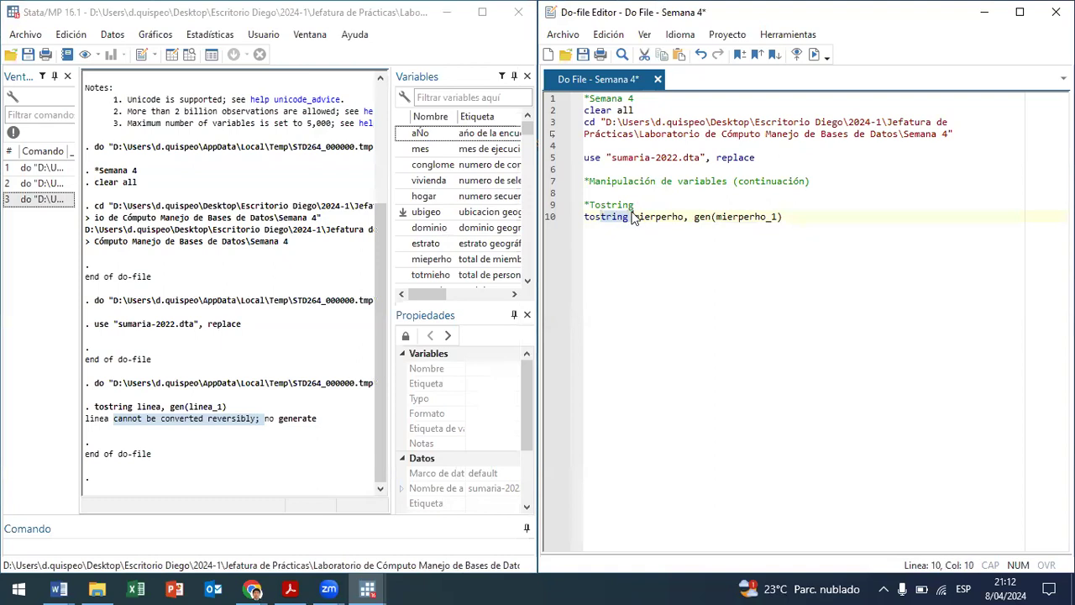
pyautogui.hotkey('ctrl', 'd')
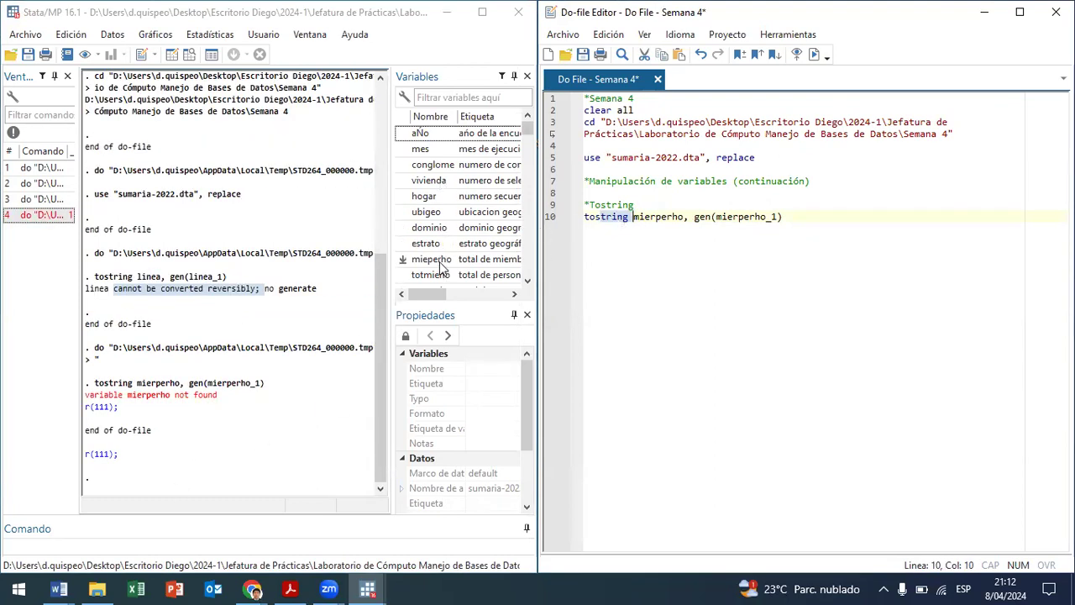
# - Correct the source variable to mieperho, run the tostring line again and check the storage type in the output
pyautogui.click(661, 216)
pyautogui.press('Left')
pyautogui.press('BackSpace')
pyautogui.press('Left')
pyautogui.press('Left')
pyautogui.hotkey('ctrl', 'd')
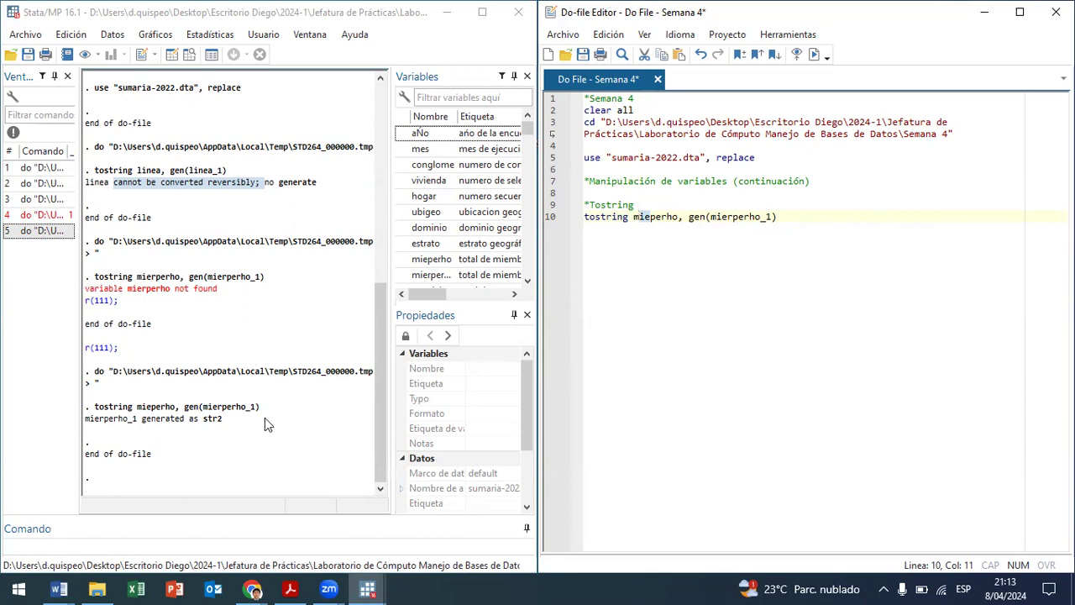
pyautogui.doubleClick(217, 418)
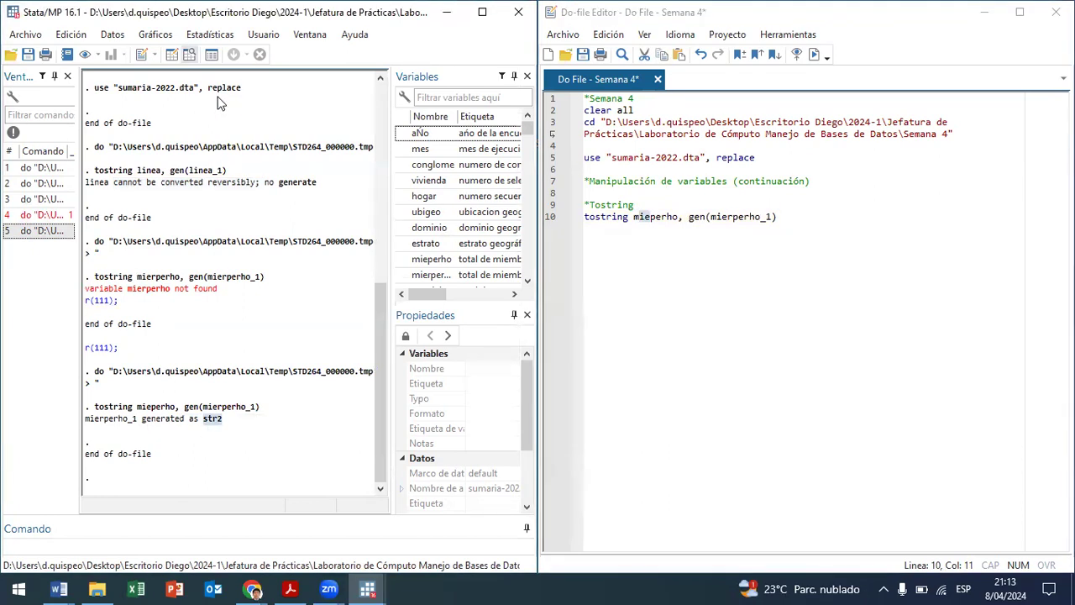
# - Browse the dataset, filter the variable list by "mie" and go to the mierperho_1 column to examine it
pyautogui.click(189, 54)
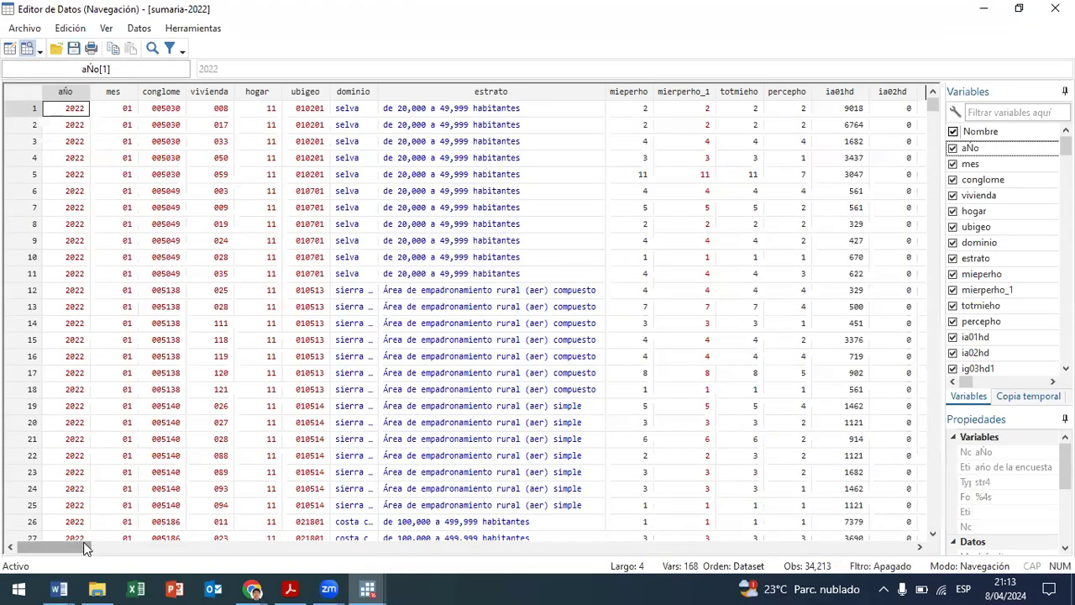
pyautogui.moveTo(83, 547); pyautogui.dragTo(878, 547)
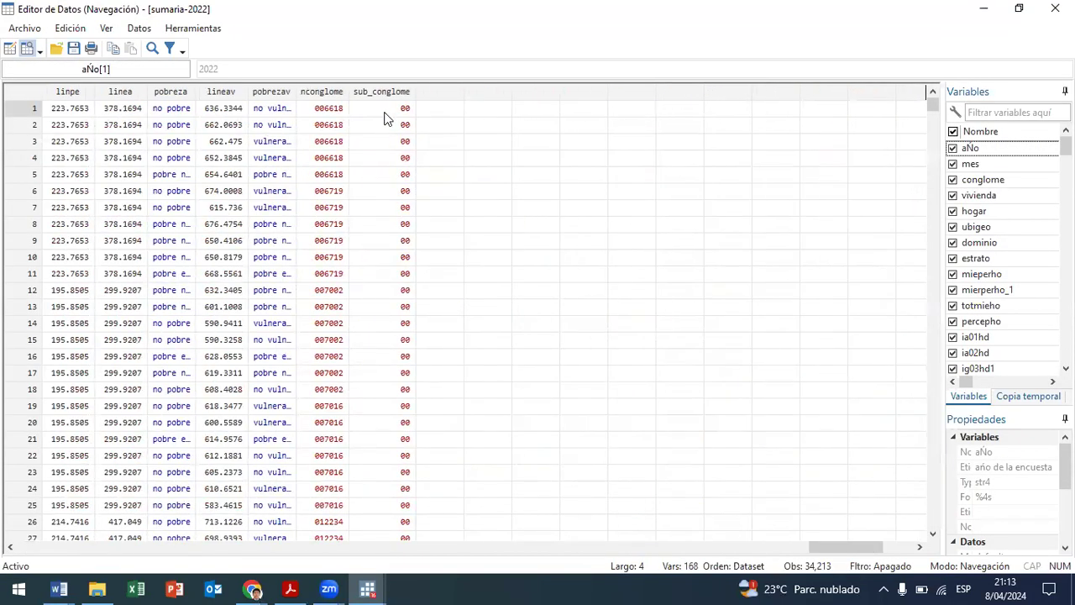
pyautogui.scroll(-5, 403, 331)
pyautogui.scroll(5, 439, 355)
pyautogui.scroll(-1, 870, 105)
pyautogui.scroll(1, 871, 106)
pyautogui.click(1001, 110)
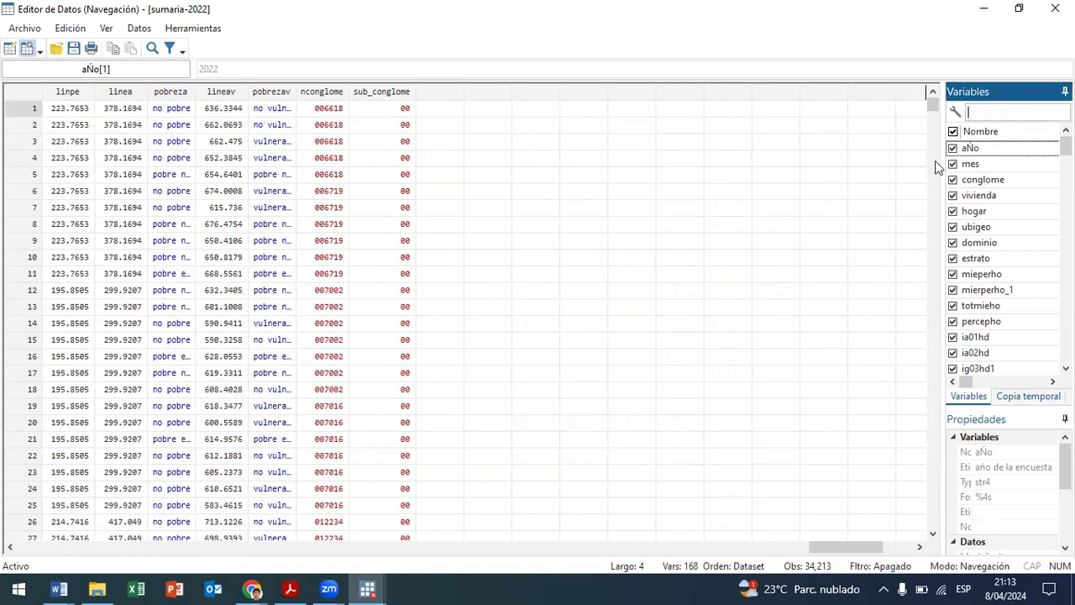
pyautogui.write('mie')
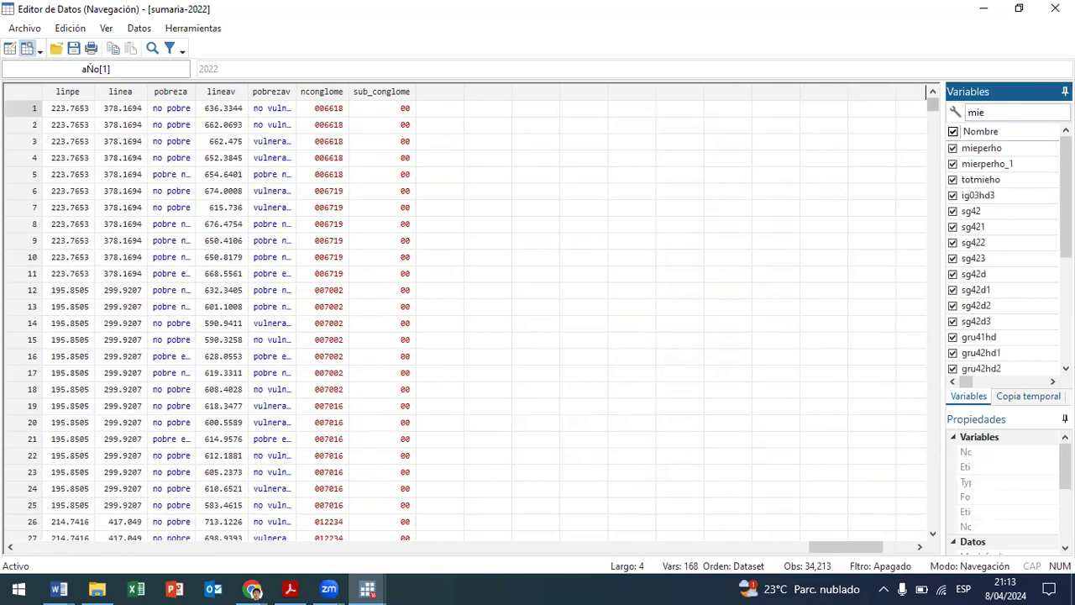
pyautogui.click(1019, 164)
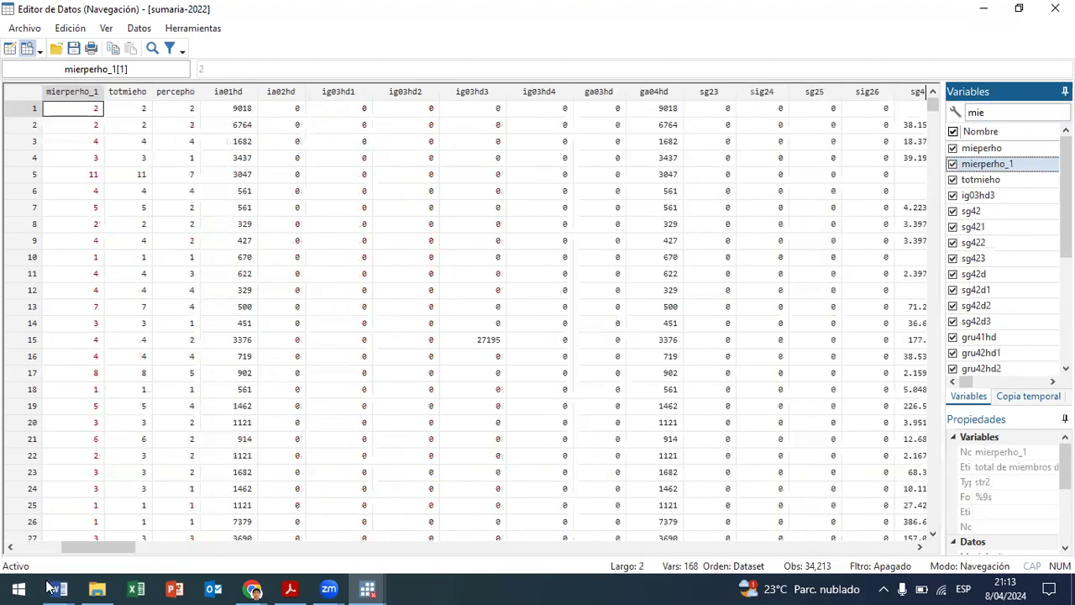
# - Compare the values of mierperho_1 with those of the original mieperho column beside it
pyautogui.click(11, 546)
pyautogui.click(12, 547)
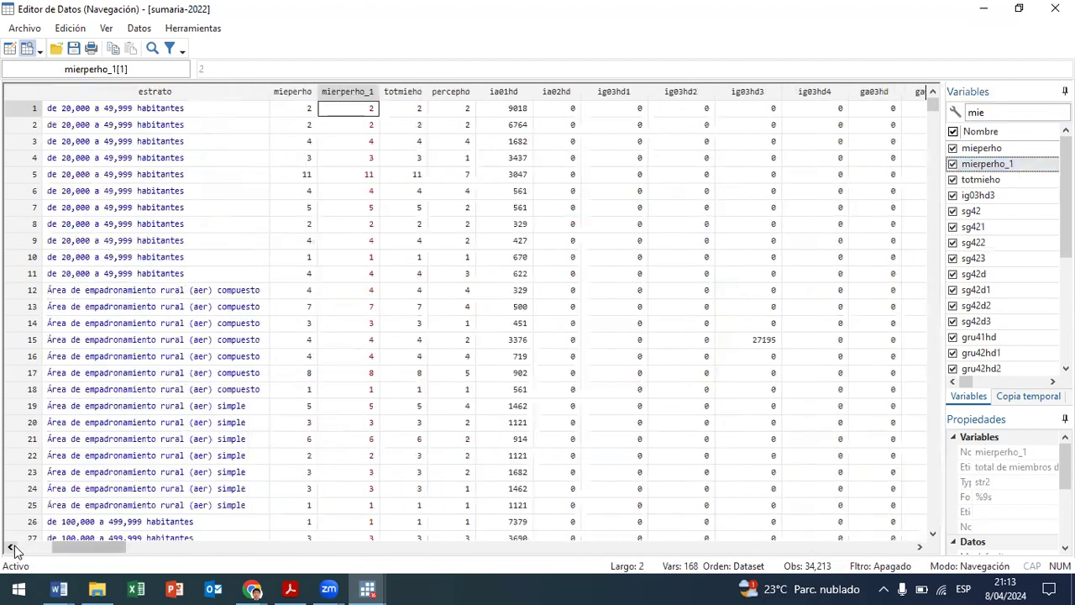
pyautogui.click(337, 92)
pyautogui.click(361, 210)
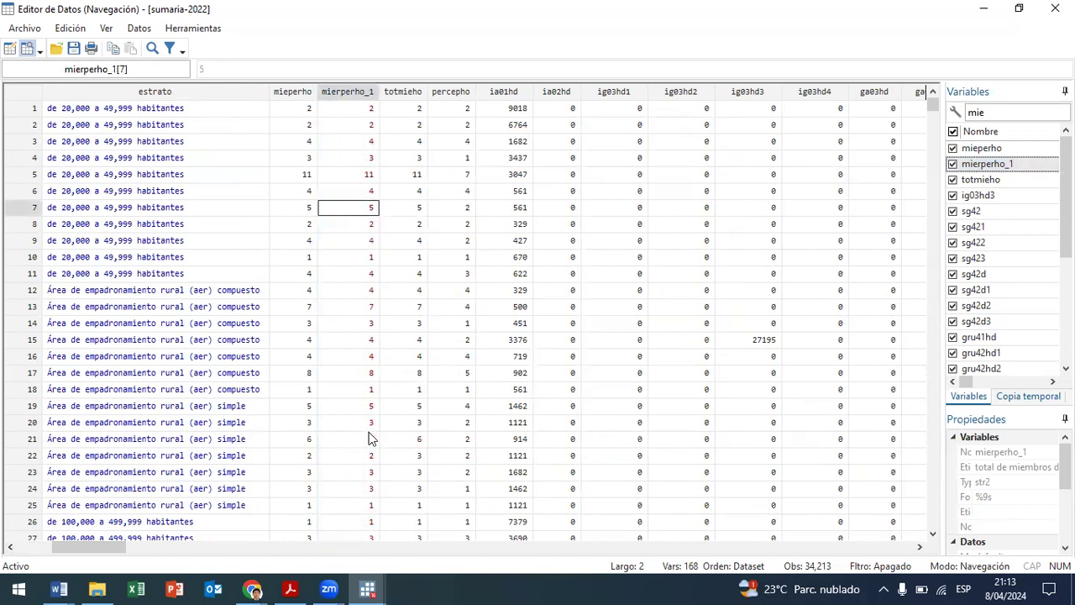
pyautogui.click(298, 108)
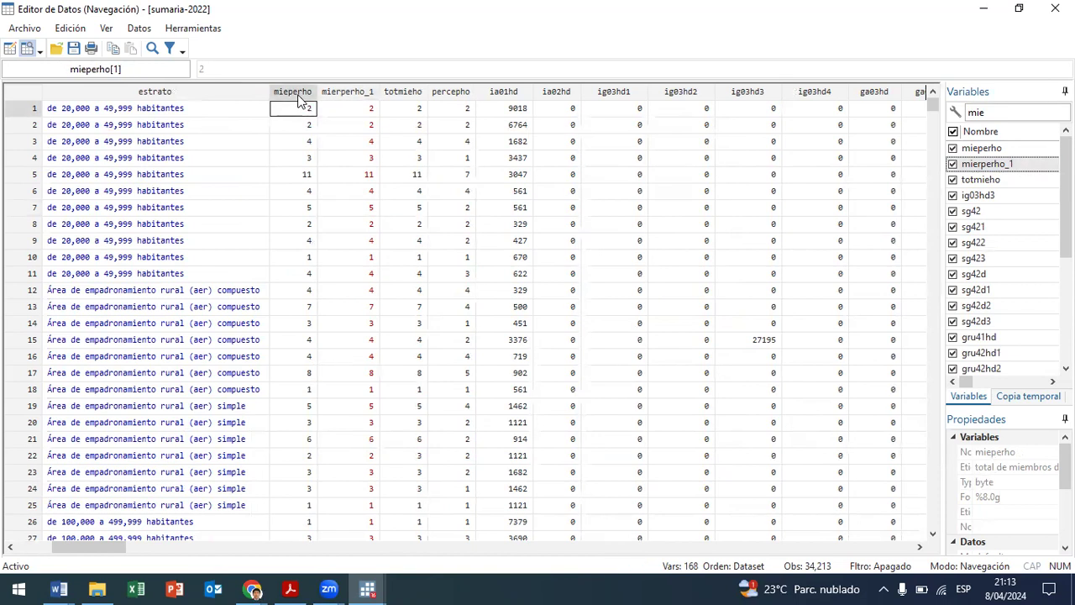
pyautogui.click(309, 98)
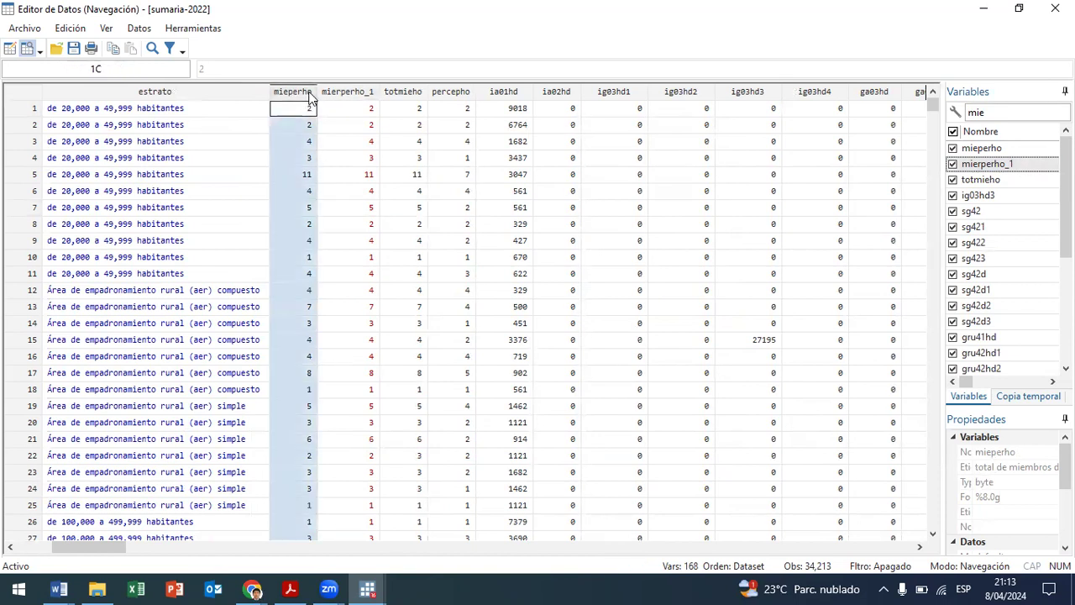
pyautogui.click(307, 256)
pyautogui.moveTo(304, 176); pyautogui.dragTo(295, 391)
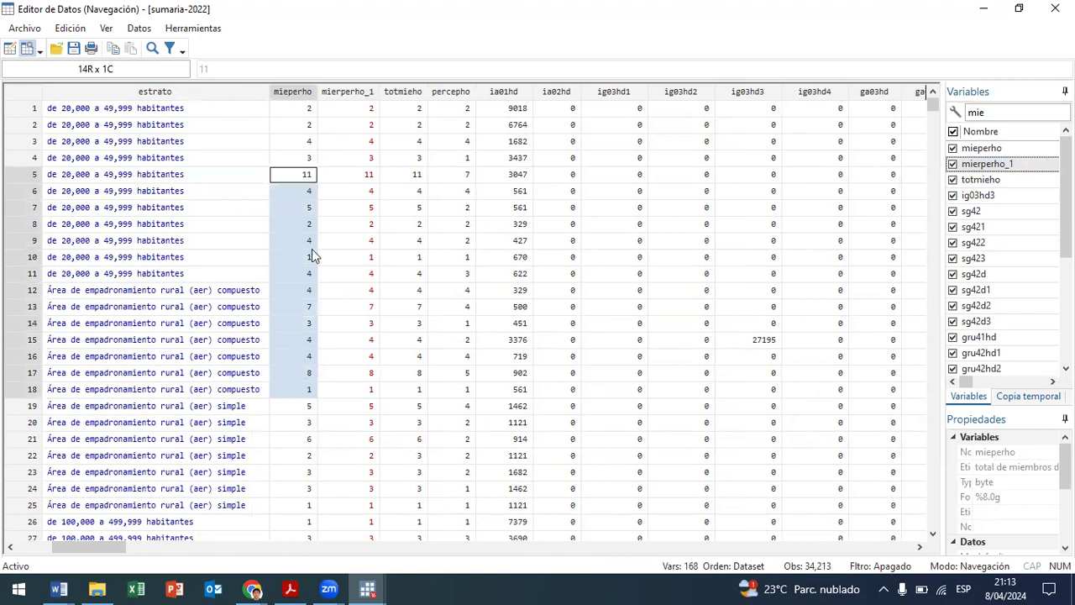
pyautogui.moveTo(301, 126); pyautogui.dragTo(301, 430)
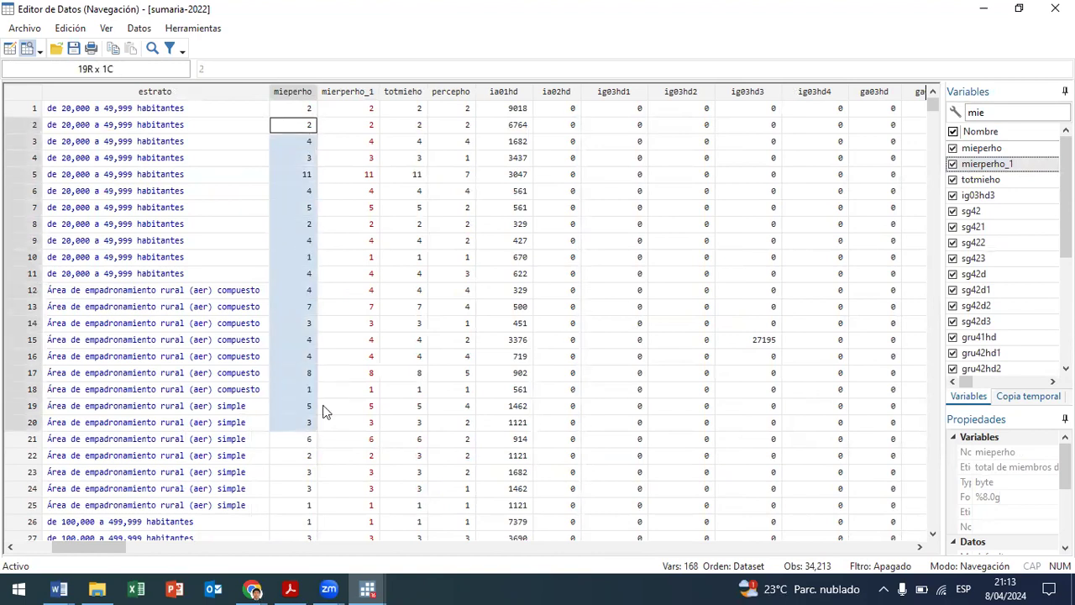
pyautogui.moveTo(365, 159); pyautogui.dragTo(359, 353)
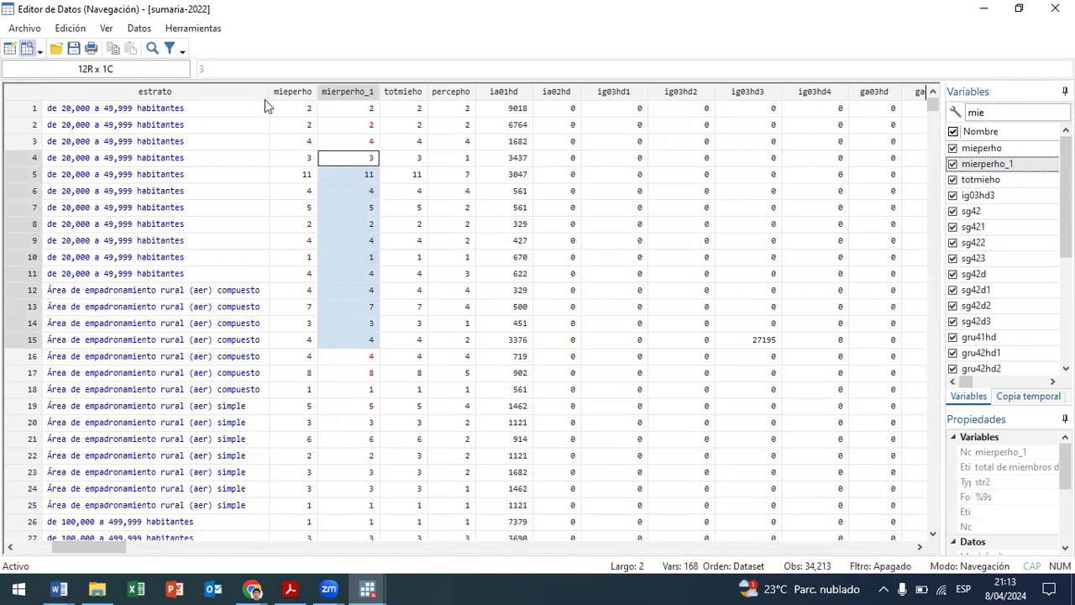
# - Check the variable properties of the mieperho and mierperho_1 columns, and close the data browser
pyautogui.click(291, 92)
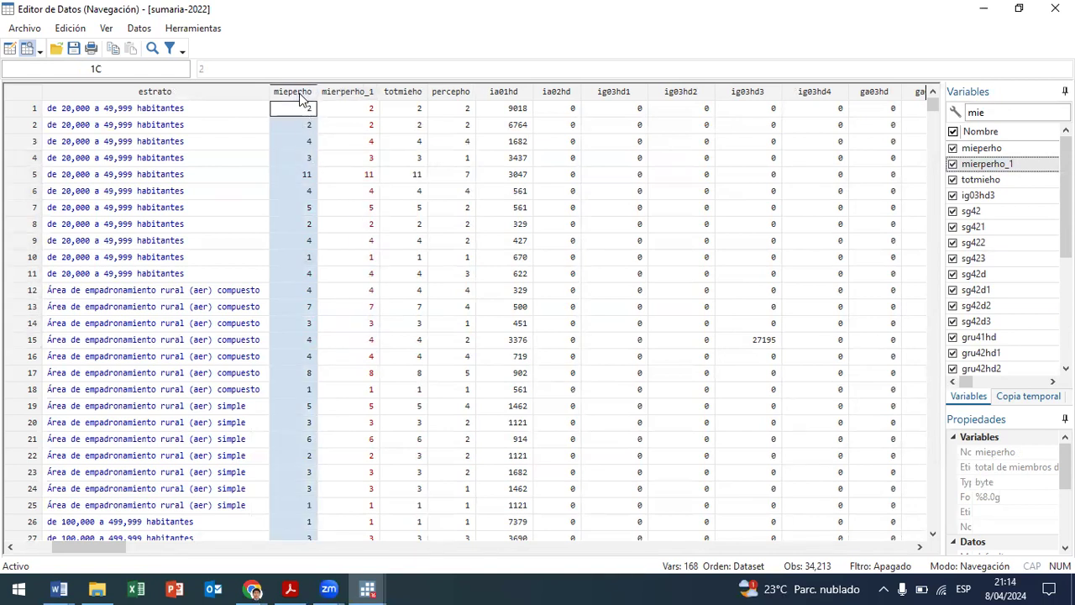
pyautogui.click(347, 98)
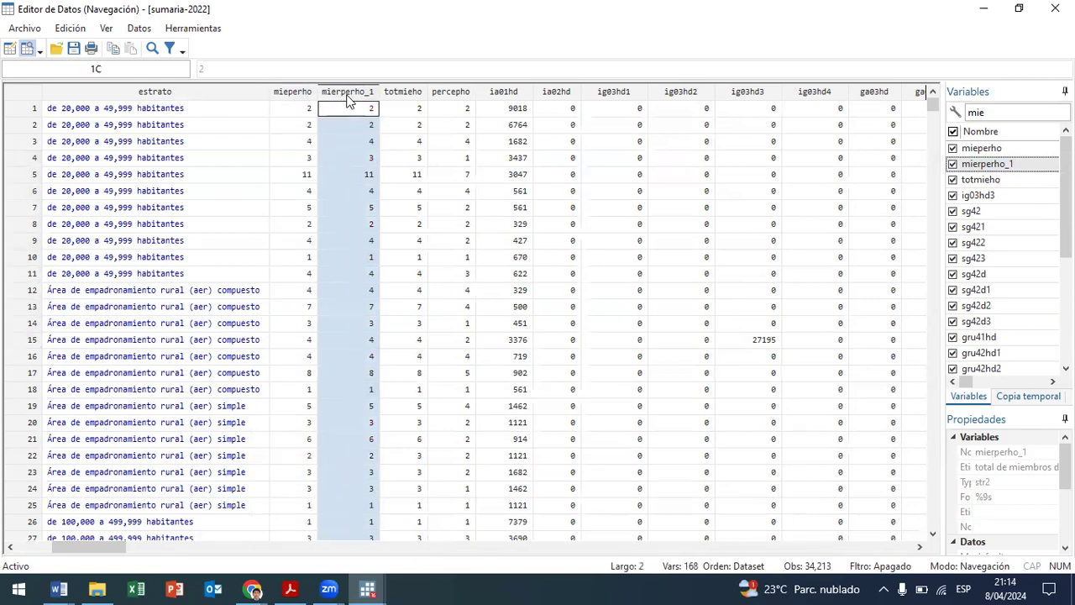
pyautogui.click(368, 177)
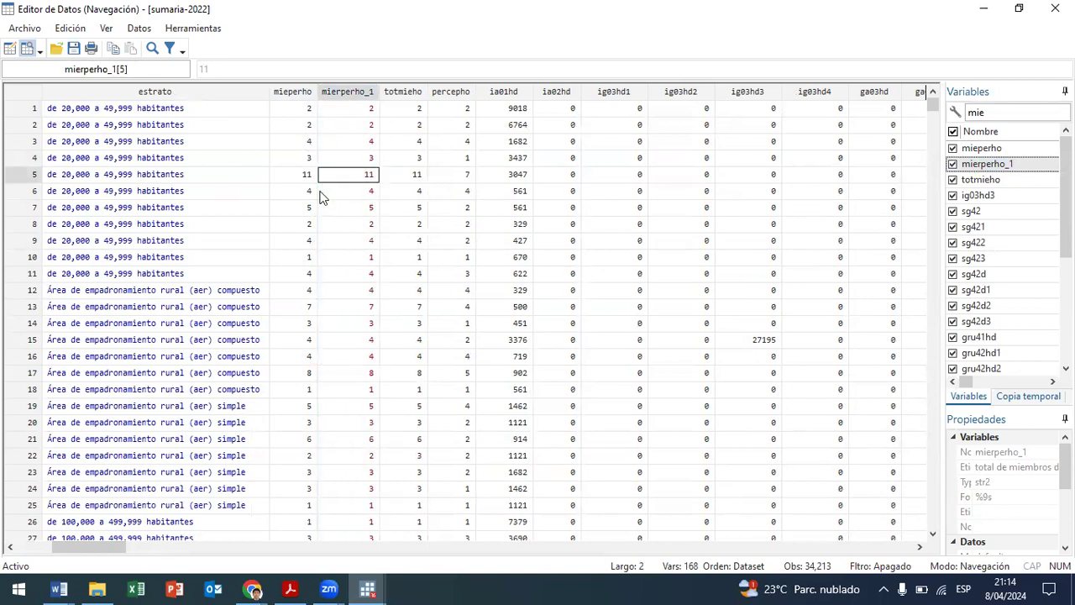
pyautogui.click(308, 91)
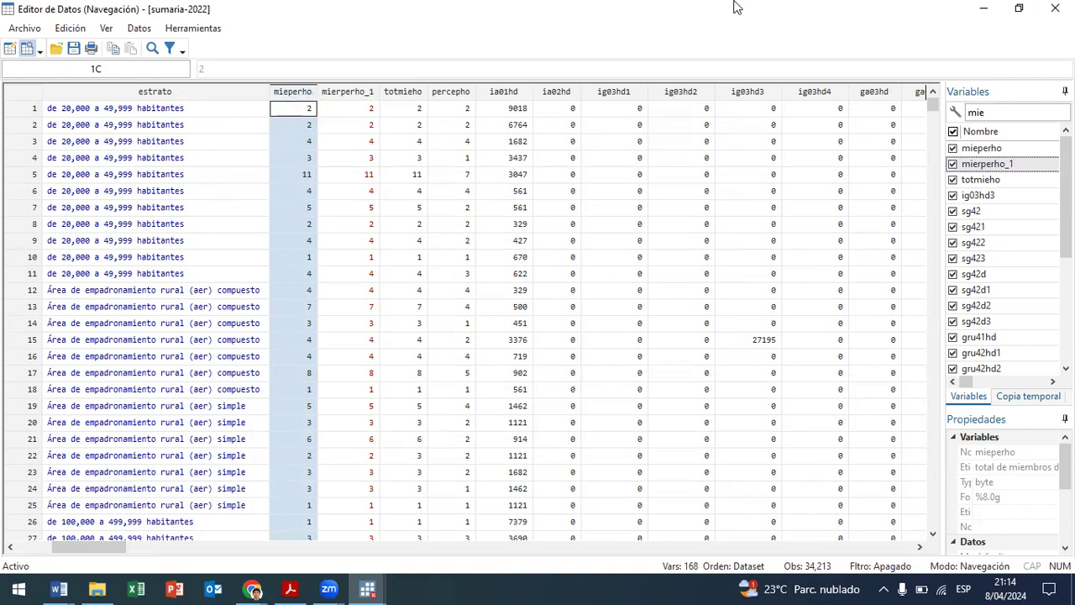
pyautogui.click(1055, 7)
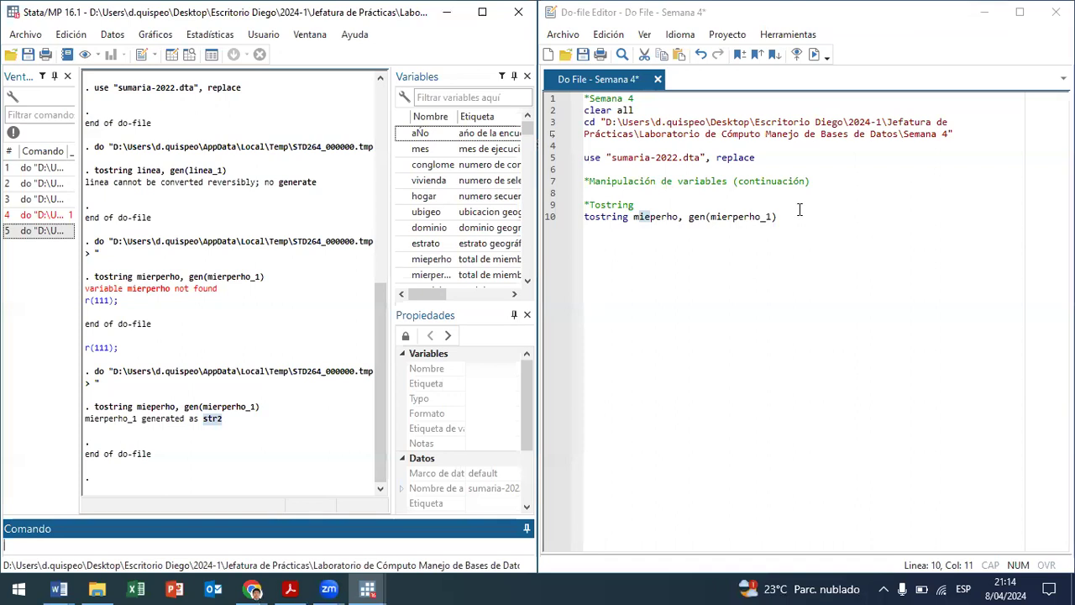
# - Add the line "tostring mieperho, replace" below the first tostring command in the do-file
pyautogui.click(806, 209)
pyautogui.click(817, 221)
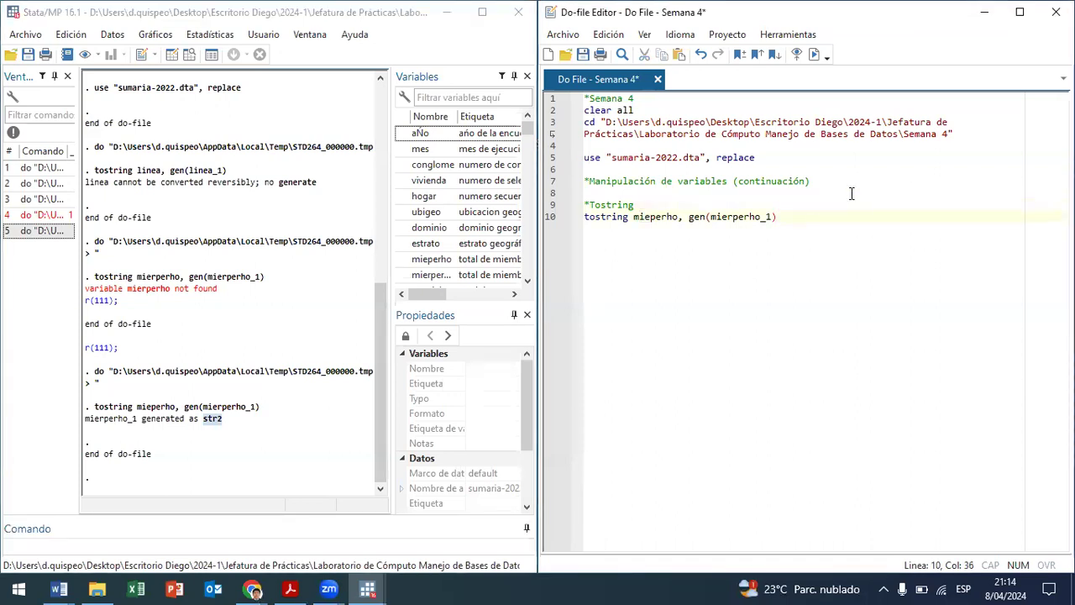
pyautogui.click(681, 217)
pyautogui.hotkey('shift', 'Home')
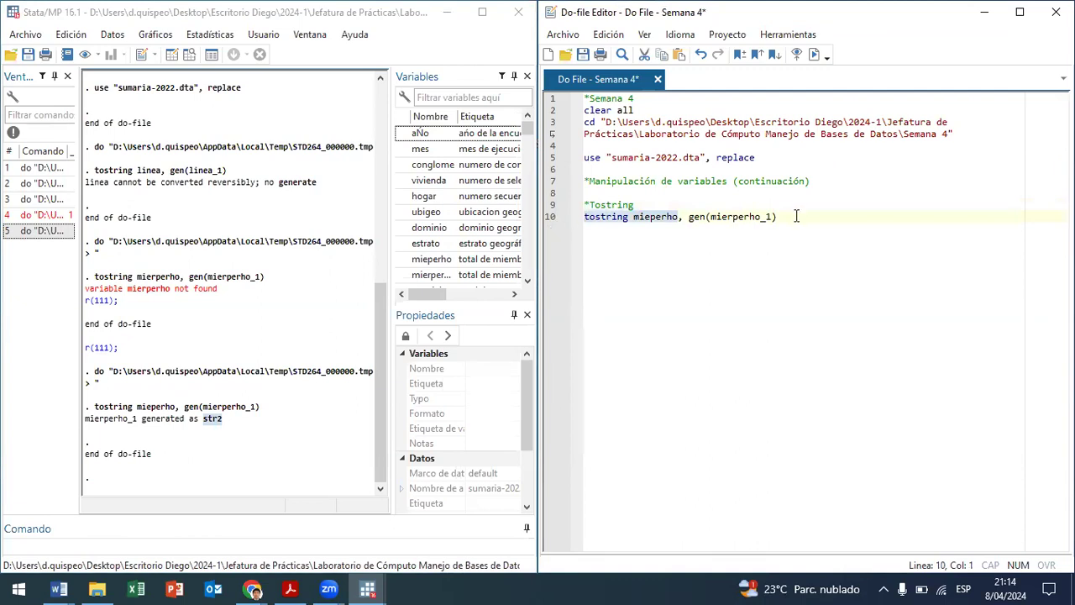
pyautogui.hotkey('ctrl', 'c')
pyautogui.click(796, 216)
pyautogui.press('Return')
pyautogui.hotkey('ctrl', 'v')
pyautogui.write(', replace')
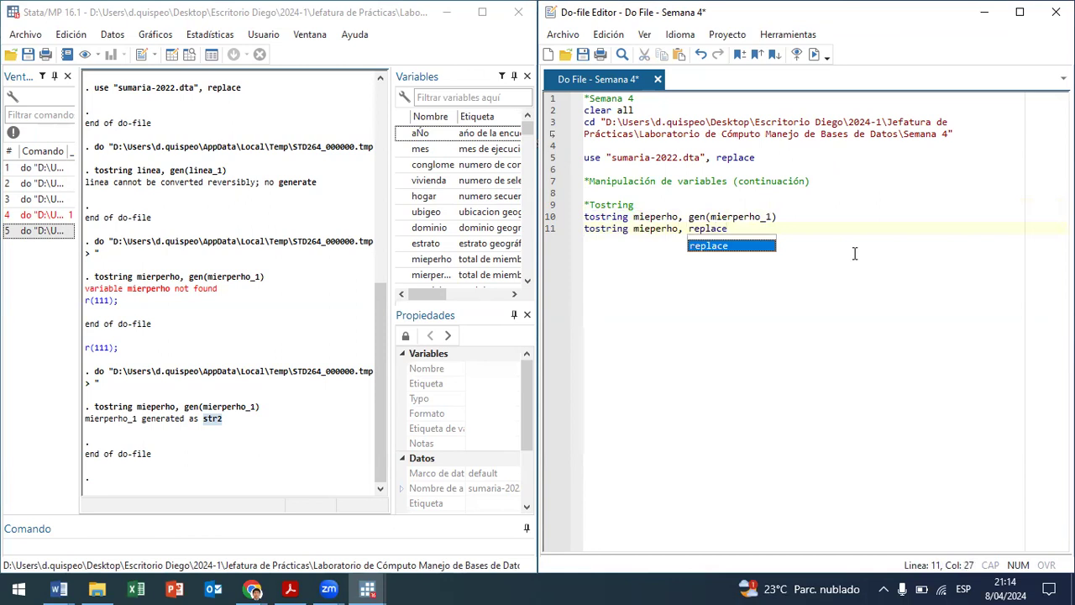
# - Run the tostring line with the replace option and check mieperho's storage type in the output
pyautogui.moveTo(697, 229); pyautogui.dragTo(634, 228)
pyautogui.hotkey('ctrl', 'd')
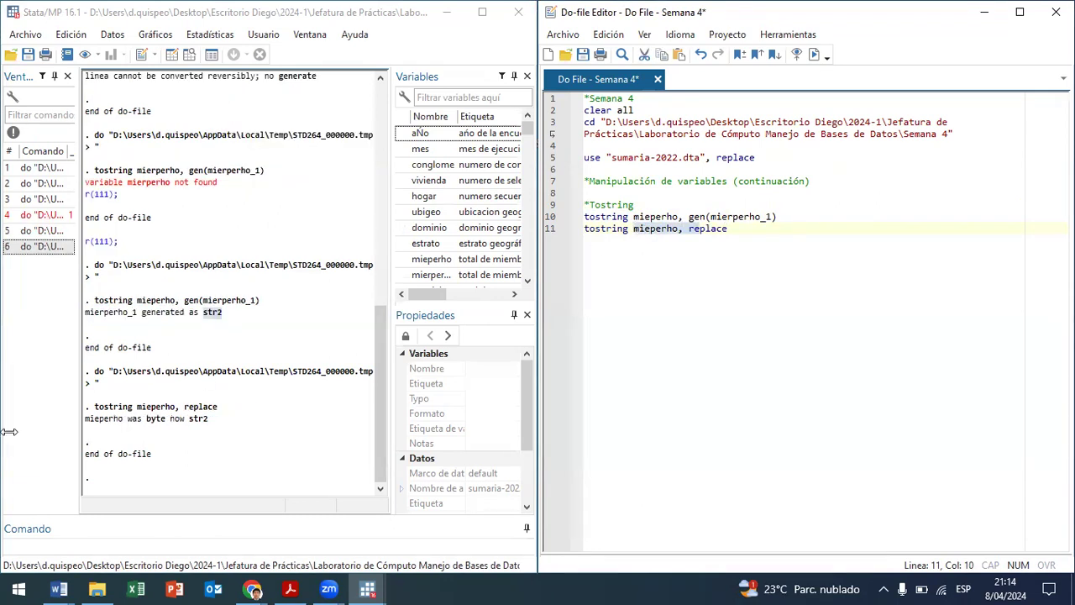
pyautogui.moveTo(208, 418); pyautogui.dragTo(85, 418)
pyautogui.moveTo(208, 418); pyautogui.dragTo(186, 424)
pyautogui.click(208, 429)
# - Browse the dataset to examine the converted mieperho column, and close the data browser
pyautogui.click(191, 54)
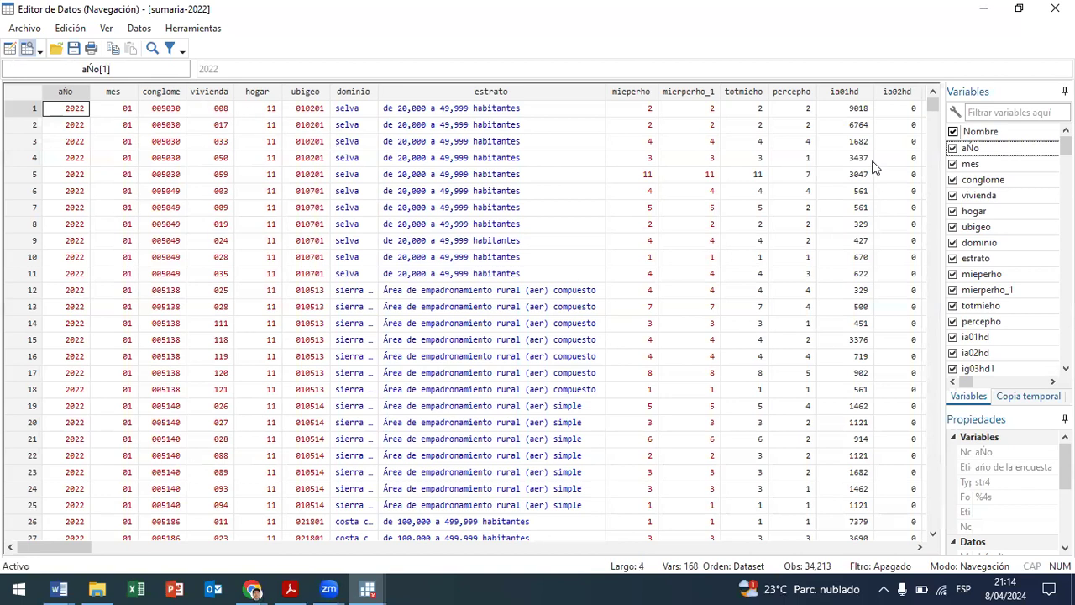
pyautogui.click(635, 92)
pyautogui.click(639, 160)
pyautogui.moveTo(639, 124); pyautogui.dragTo(652, 423)
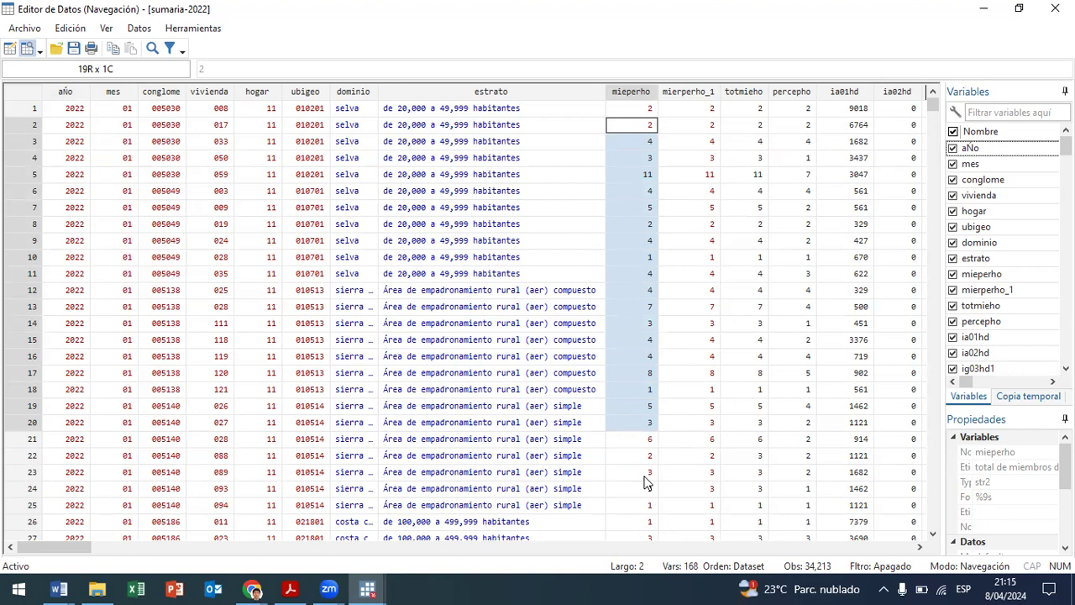
pyautogui.click(1055, 8)
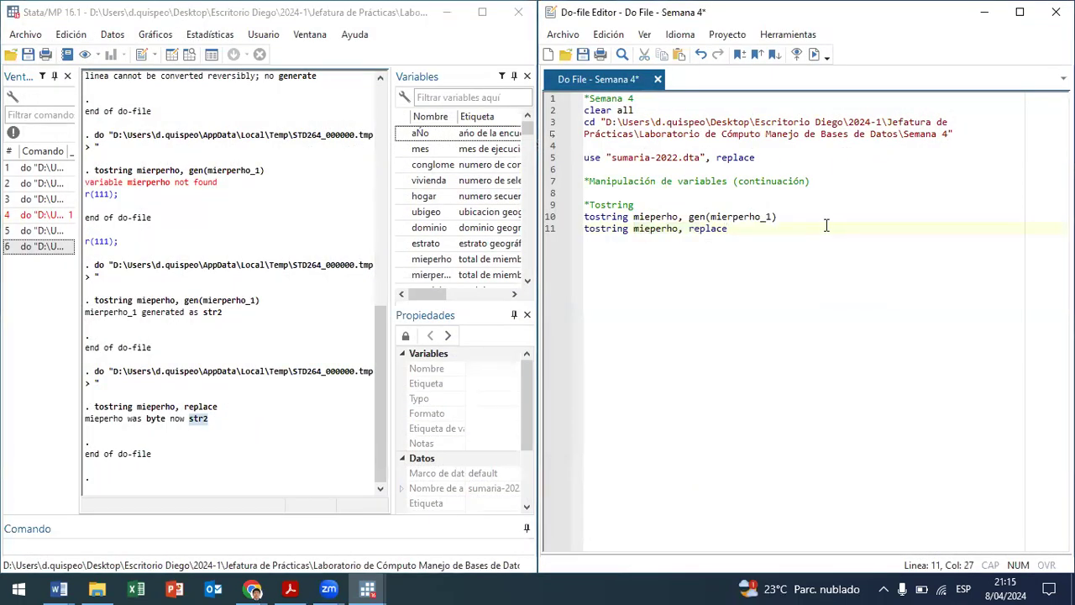
# - Add a "*Destring" comment section below the tostring lines and begin a destring command under it
pyautogui.press('Return')
pyautogui.press('Return')
pyautogui.write('*D')
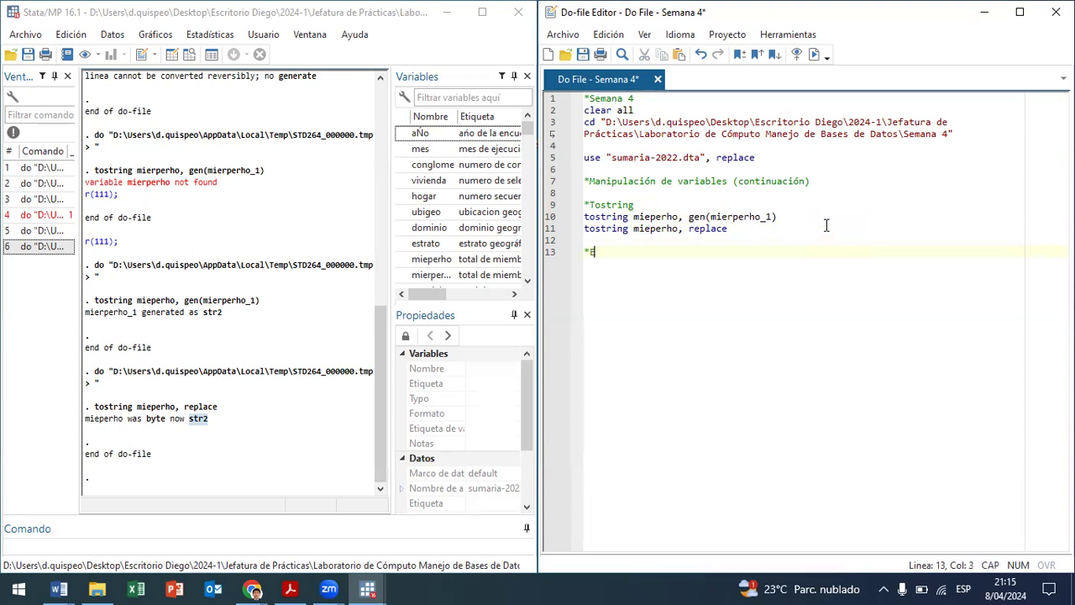
pyautogui.write('estring')
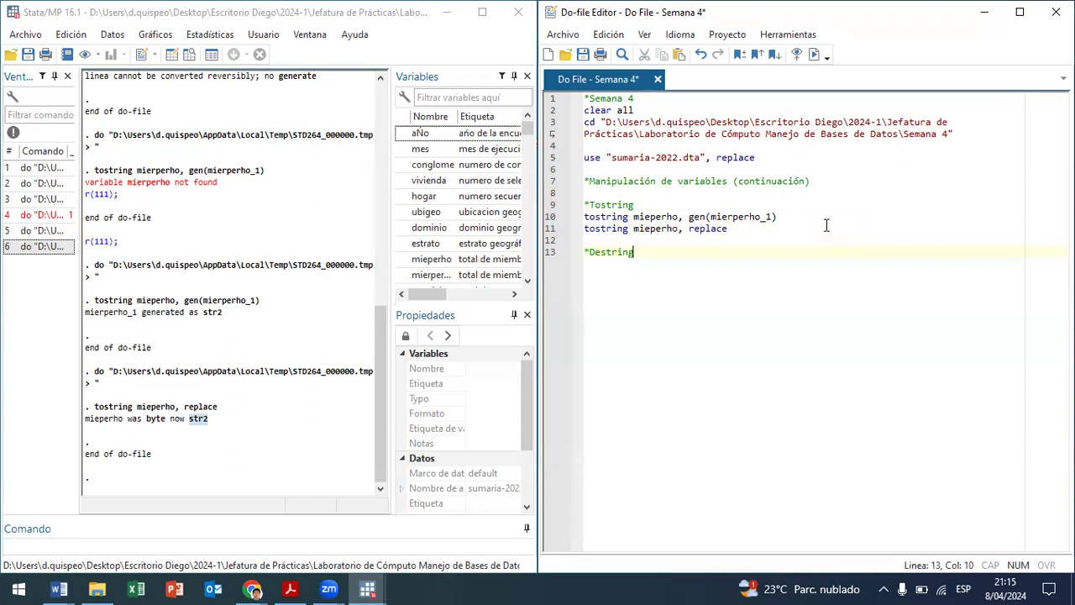
pyautogui.press('Return')
pyautogui.write('destring')
# - Browse the dataset to examine the string variable mes, and close the data browser
pyautogui.click(190, 54)
pyautogui.click(126, 94)
pyautogui.click(124, 141)
pyautogui.moveTo(126, 124); pyautogui.dragTo(130, 315)
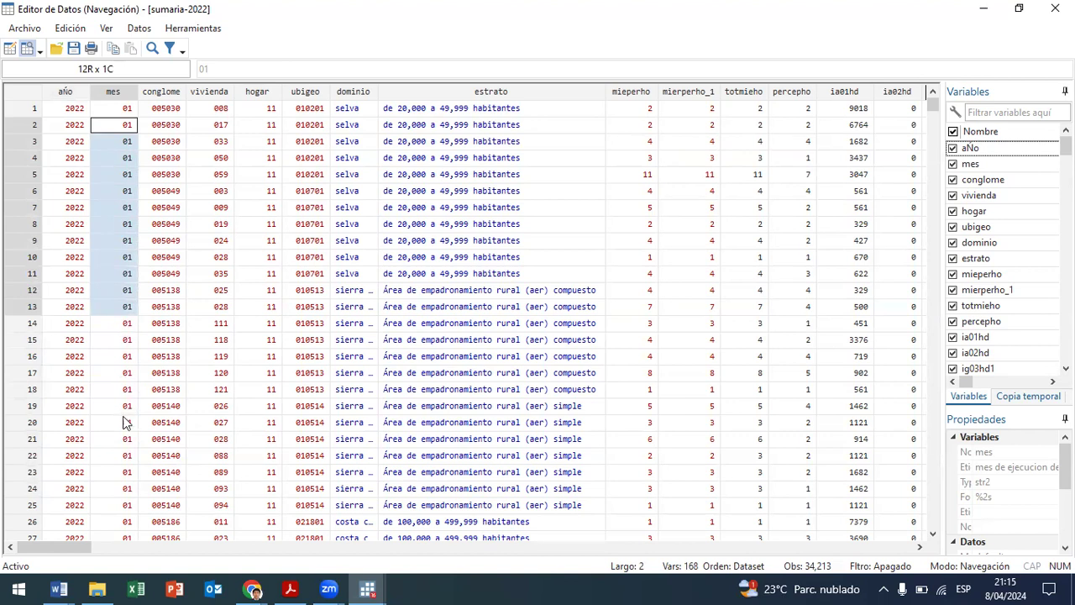
pyautogui.click(1055, 8)
# - Complete the destring command with the variable mes and the option gen(mes_1)
pyautogui.click(701, 266)
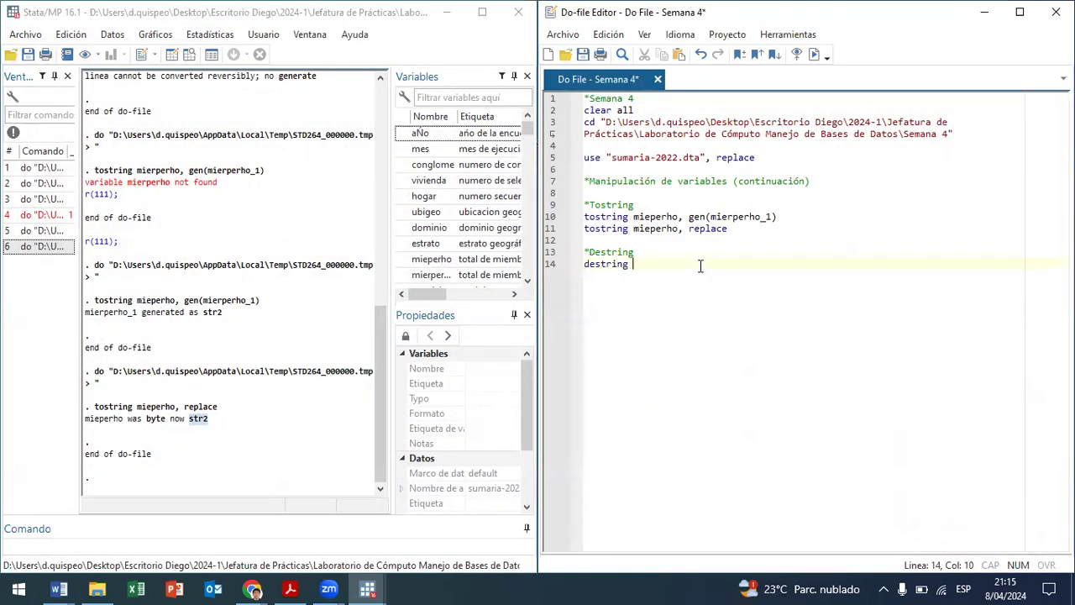
pyautogui.write('mes,')
pyautogui.write('gen(mes_1)')
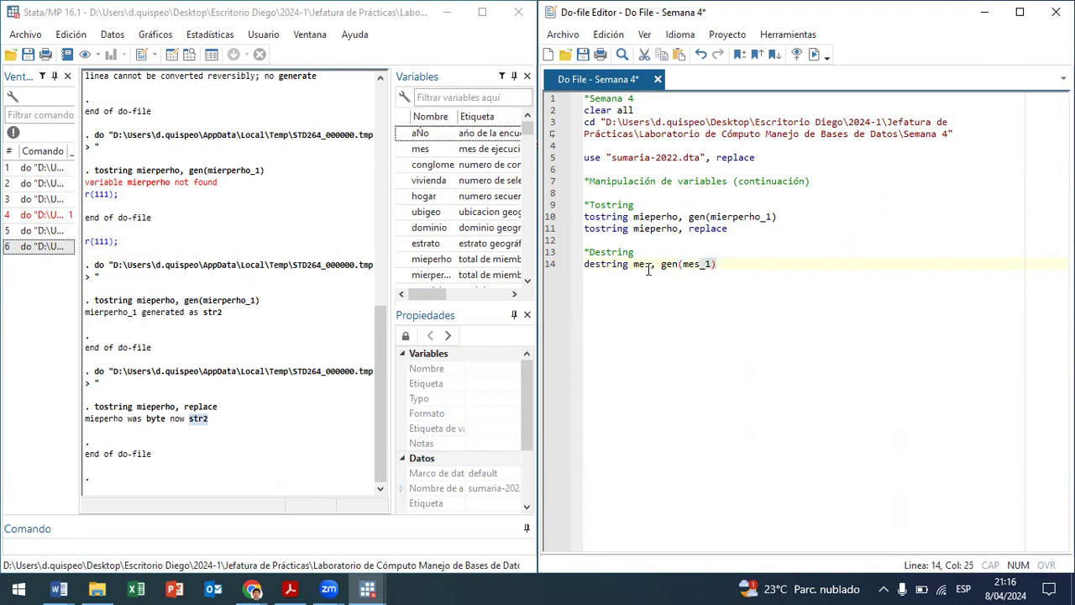
# - Run the destring line for mes and check the conversion message in the output
pyautogui.moveTo(633, 263); pyautogui.dragTo(661, 260)
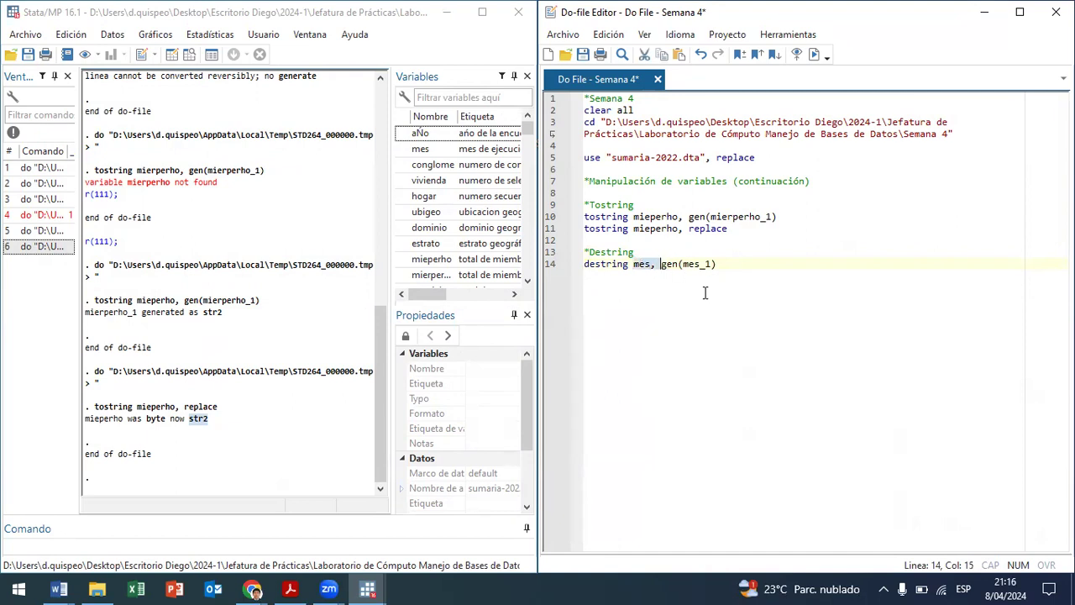
pyautogui.hotkey('ctrl', 'd')
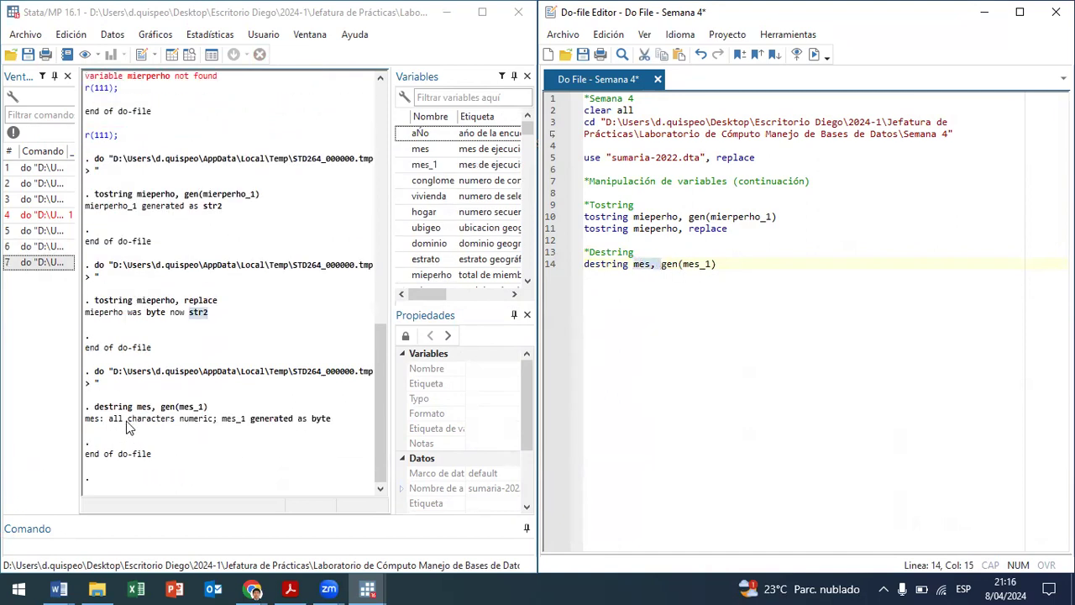
pyautogui.moveTo(127, 424); pyautogui.dragTo(288, 417)
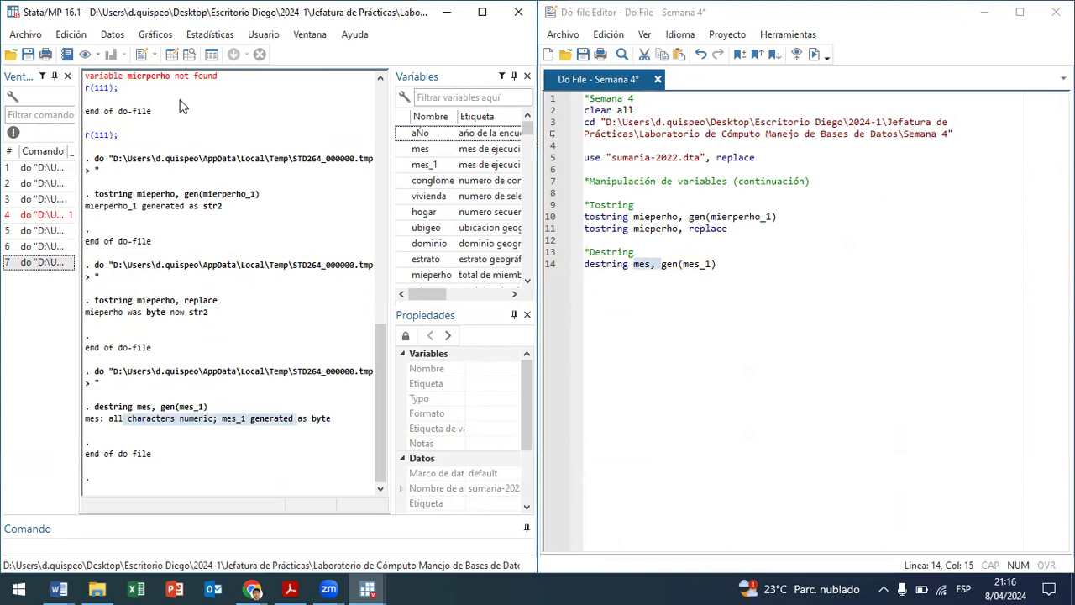
# - Browse the dataset and compare the new mes_1 column with the original mes column
pyautogui.click(189, 54)
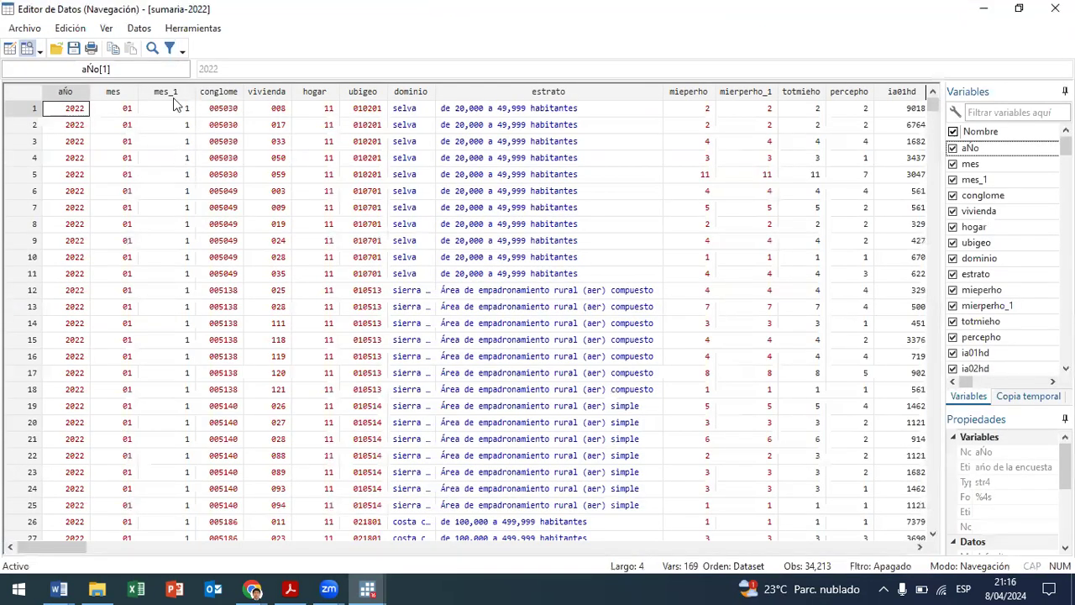
pyautogui.click(183, 106)
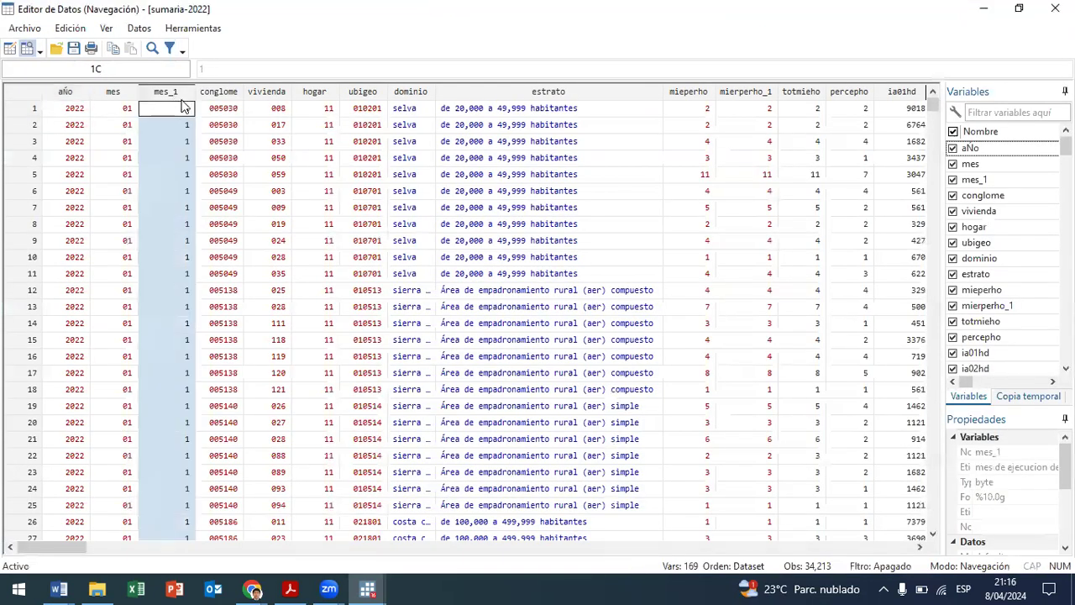
pyautogui.click(183, 160)
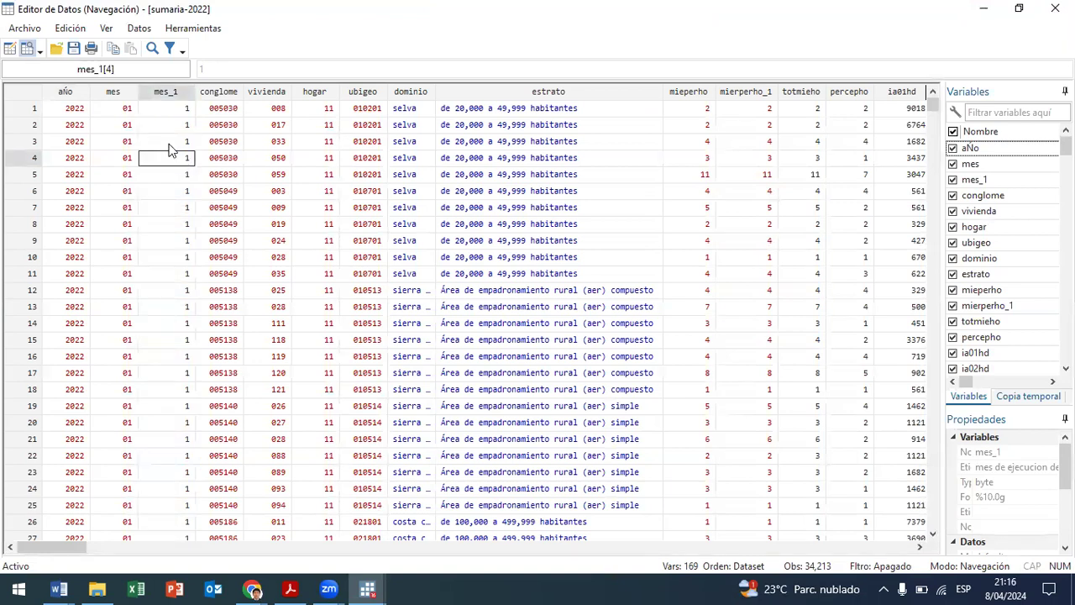
pyautogui.click(117, 91)
pyautogui.click(124, 159)
pyautogui.click(200, 126)
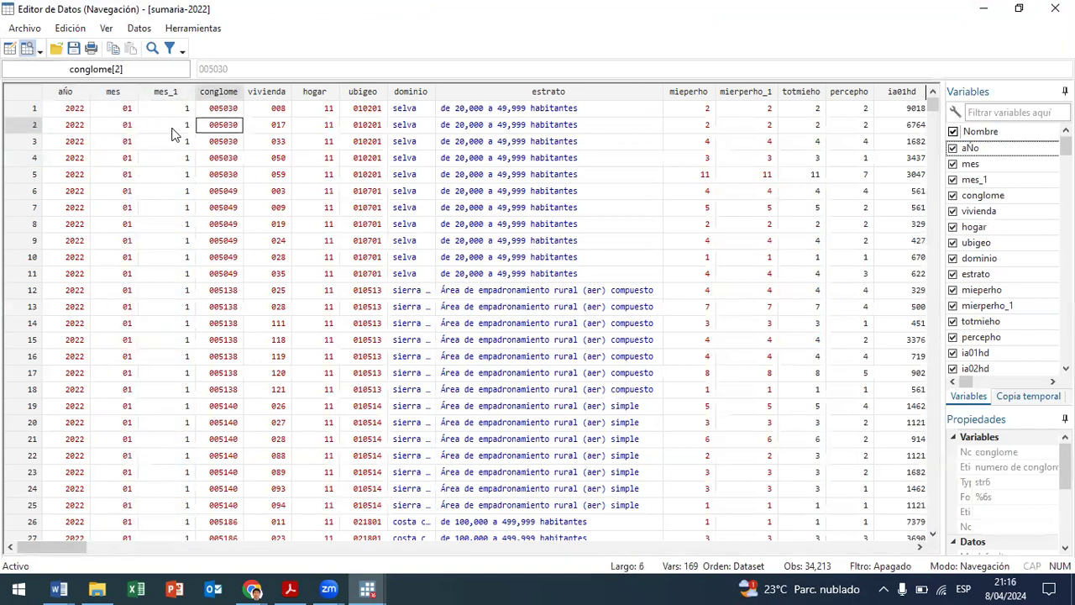
# - Examine the mes_1 values further down the dataset, and check its column against mes again
pyautogui.click(173, 125)
pyautogui.scroll(-13, 175, 252)
pyautogui.scroll(-4, 176, 252)
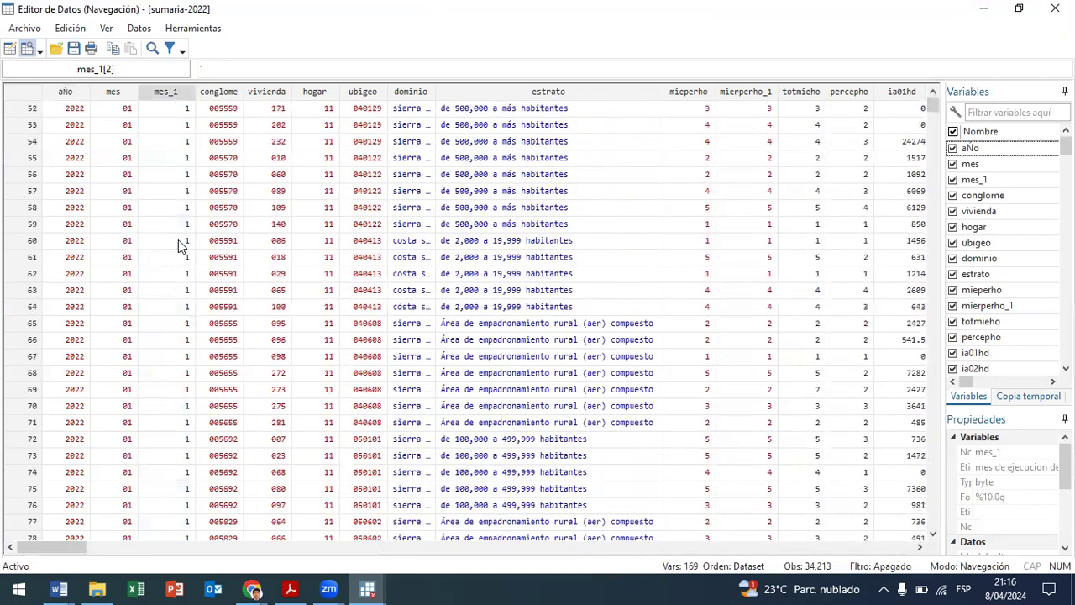
pyautogui.moveTo(178, 240); pyautogui.dragTo(173, 408)
pyautogui.scroll(-2, 151, 286)
pyautogui.scroll(6, 154, 300)
pyautogui.scroll(13, 154, 298)
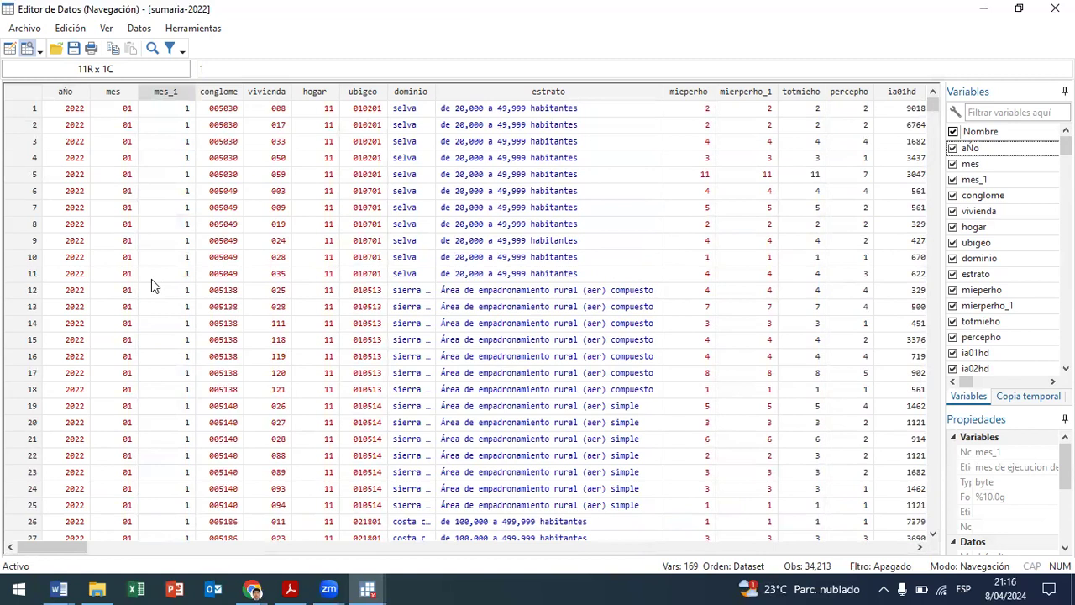
pyautogui.click(169, 91)
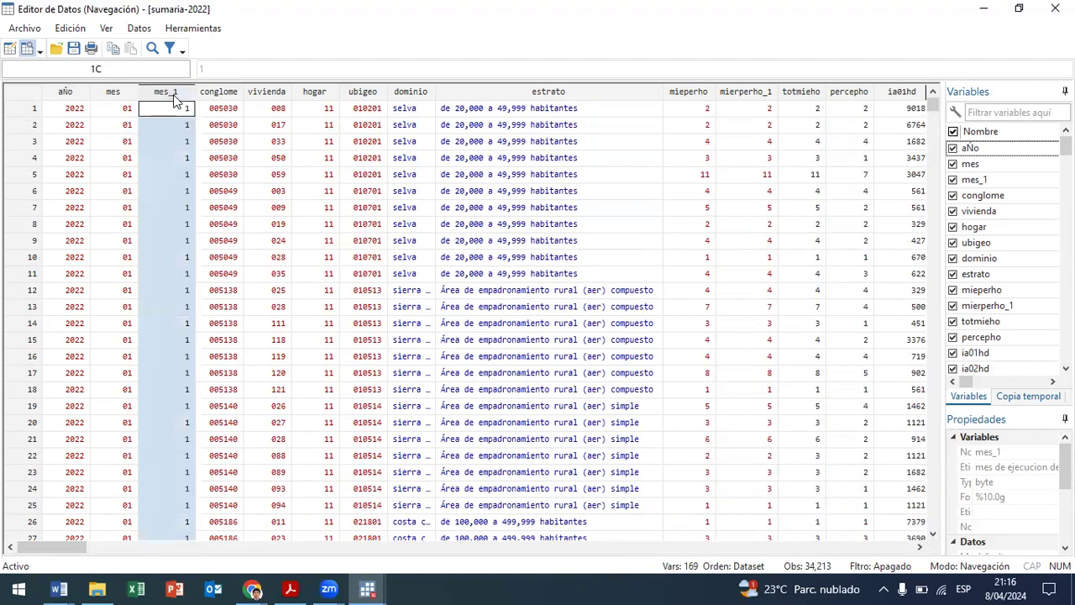
pyautogui.click(128, 93)
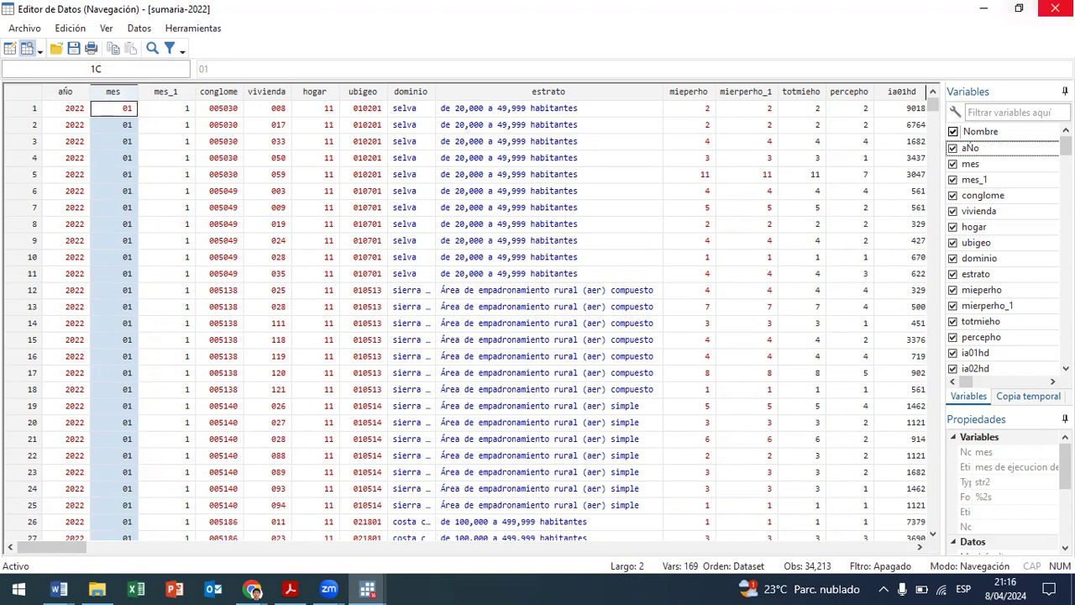
# - Add the line destring mes, replace to the Destring section of the do-file and run it
pyautogui.click(1055, 8)
pyautogui.press('Return')
pyautogui.write('destrinf')
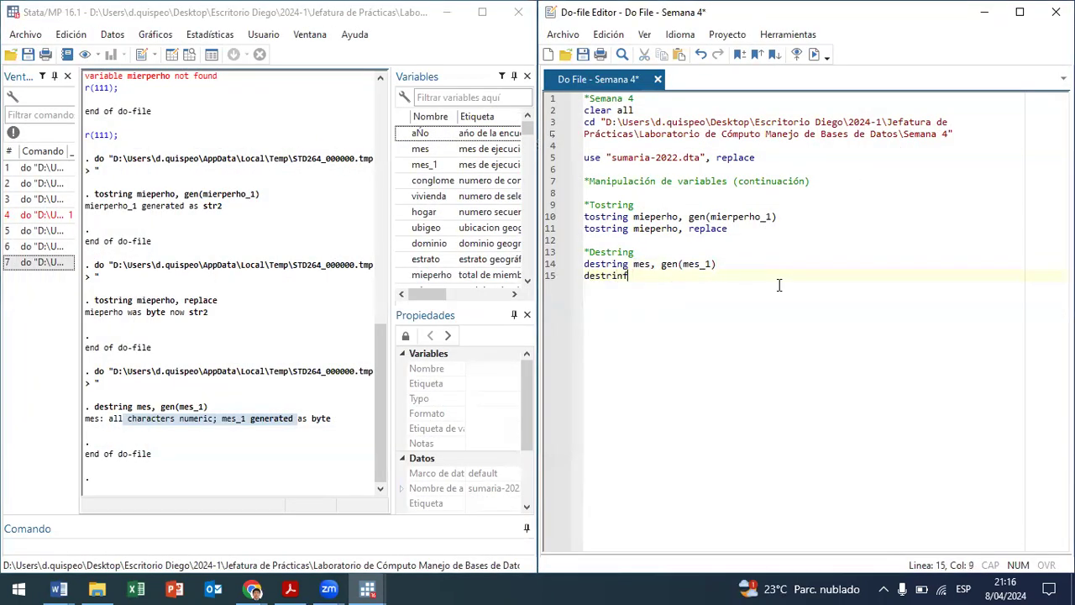
pyautogui.write(' mes, replace')
pyautogui.hotkey('shift', 'Left')
pyautogui.hotkey('shift', 'Left')
pyautogui.hotkey('shift', 'Left')
pyautogui.hotkey('shift', 'Left')
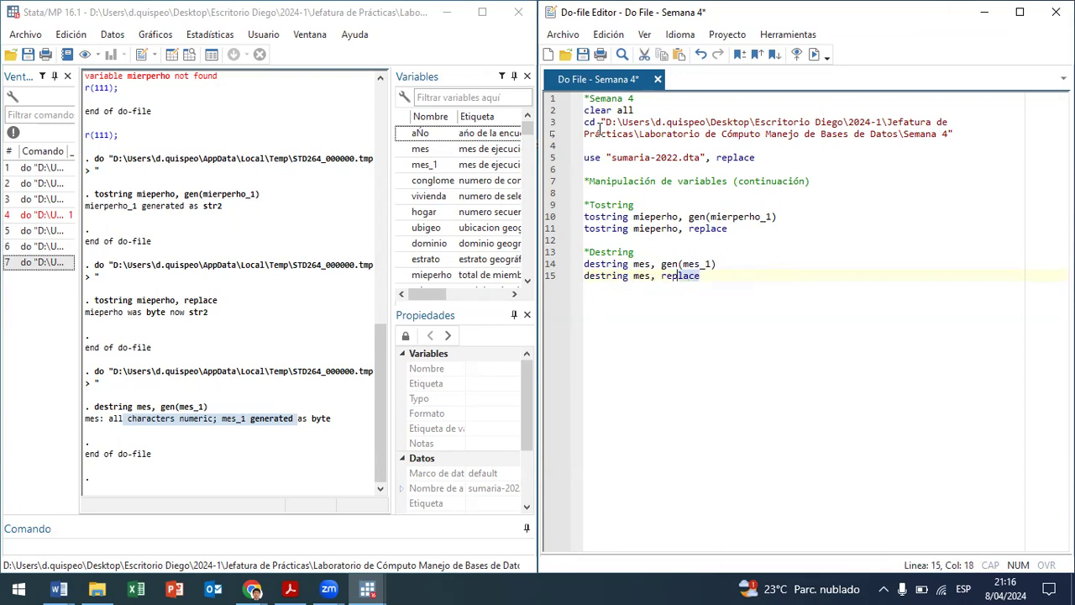
pyautogui.hotkey('ctrl', 'd')
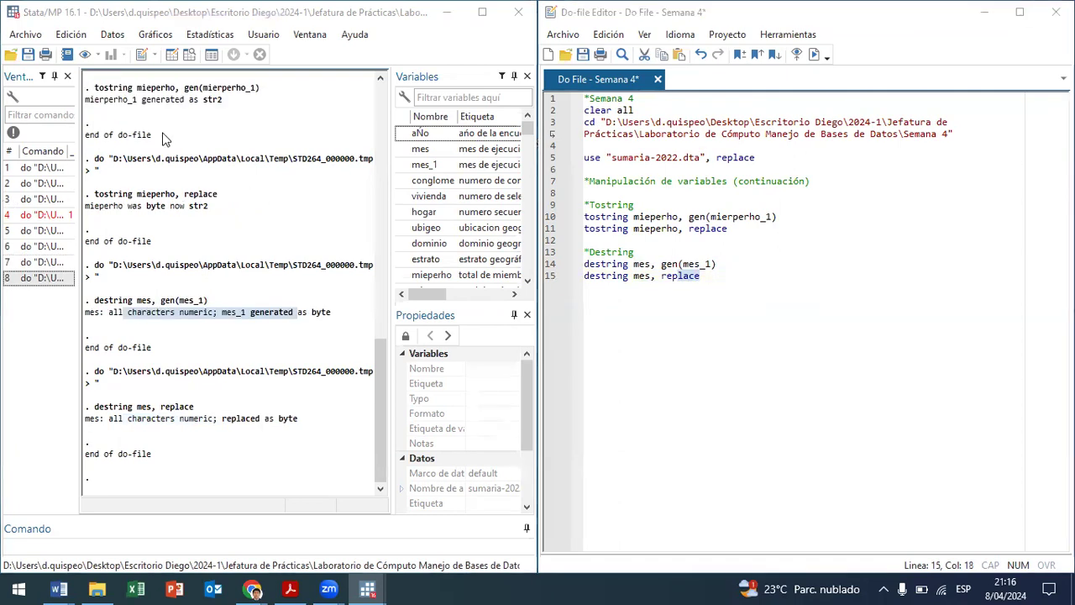
# - Browse the dataset to check the converted mes column, and inspect the año, conglome, vivienda, hogar and ubigeo columns
pyautogui.click(190, 53)
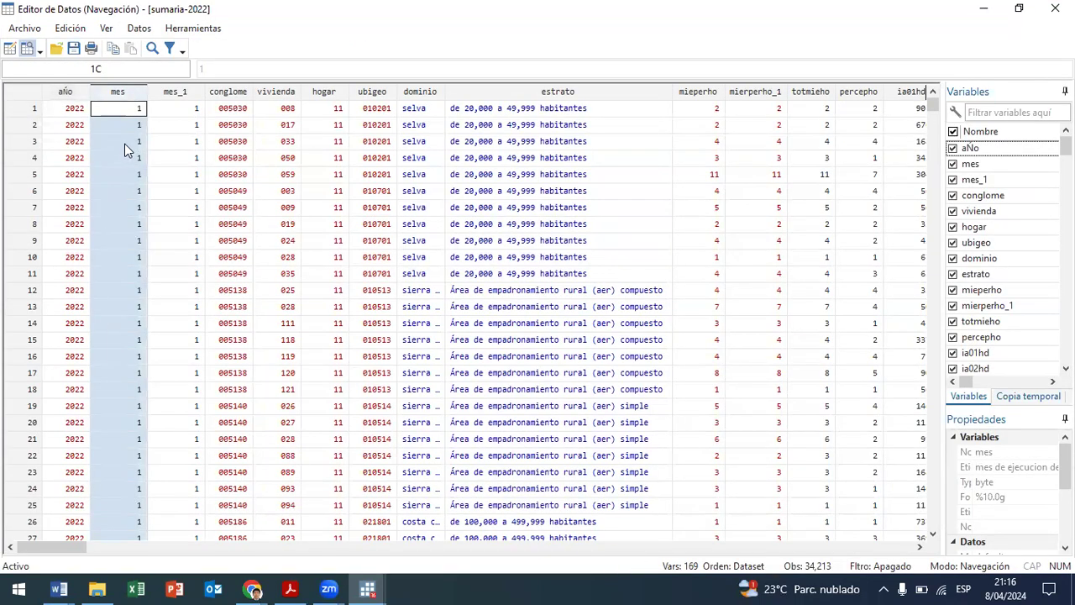
pyautogui.click(124, 144)
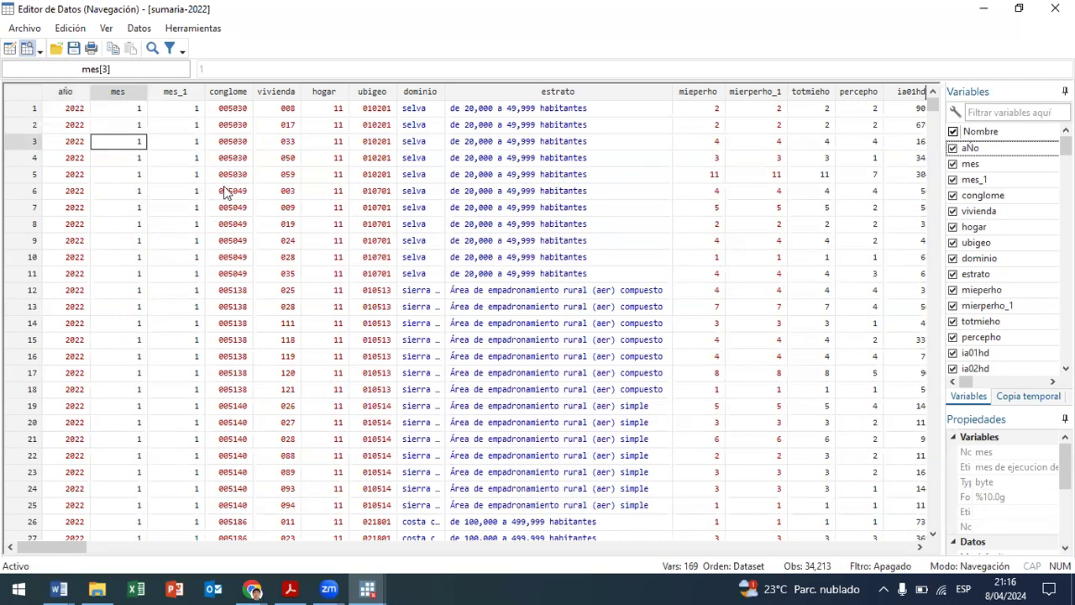
pyautogui.click(66, 92)
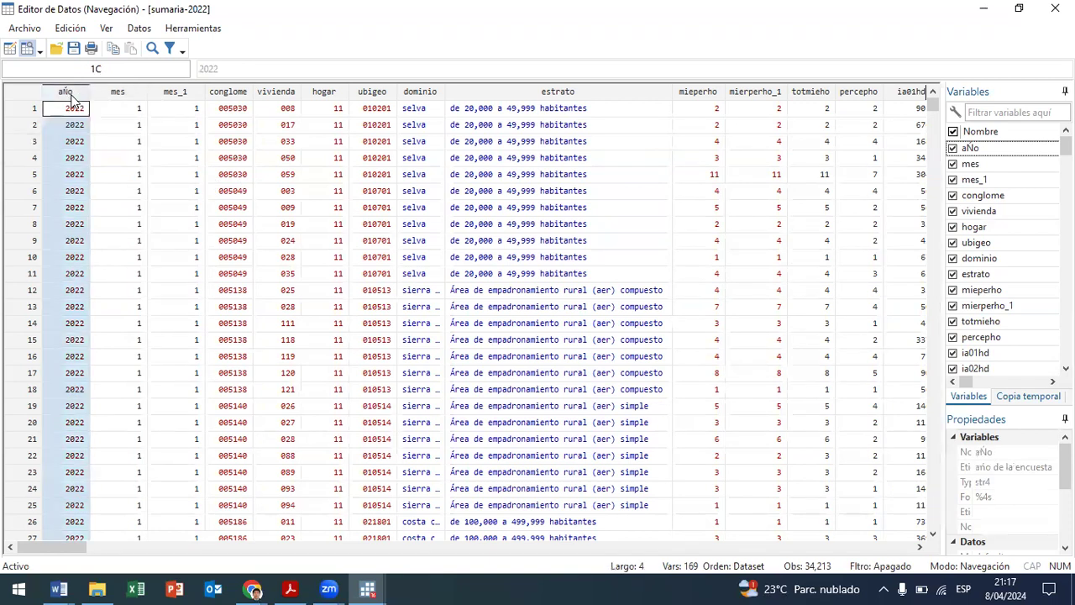
pyautogui.click(239, 92)
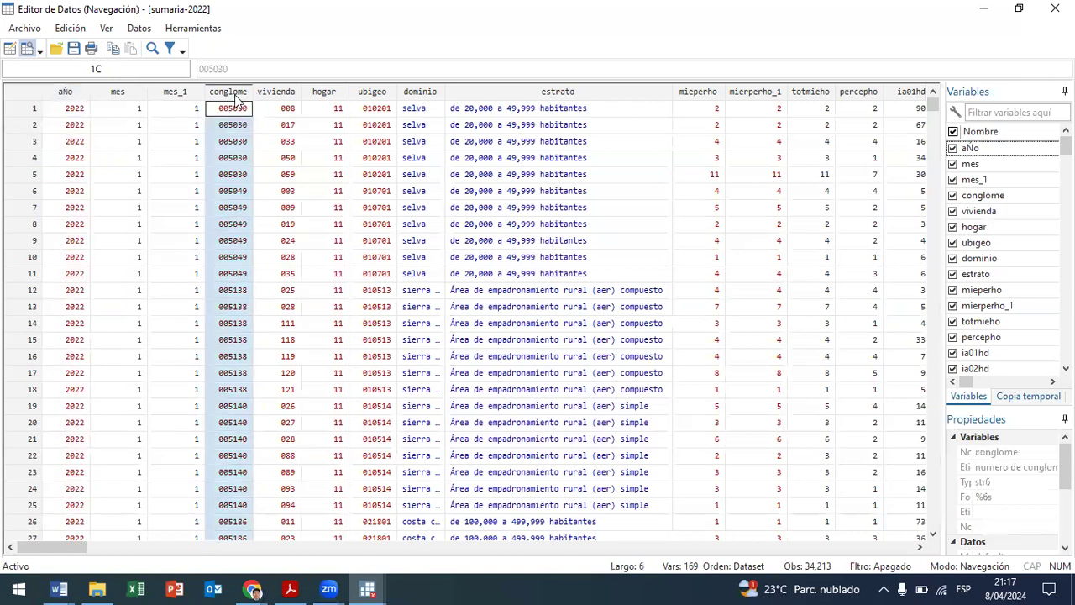
pyautogui.click(274, 92)
pyautogui.click(321, 93)
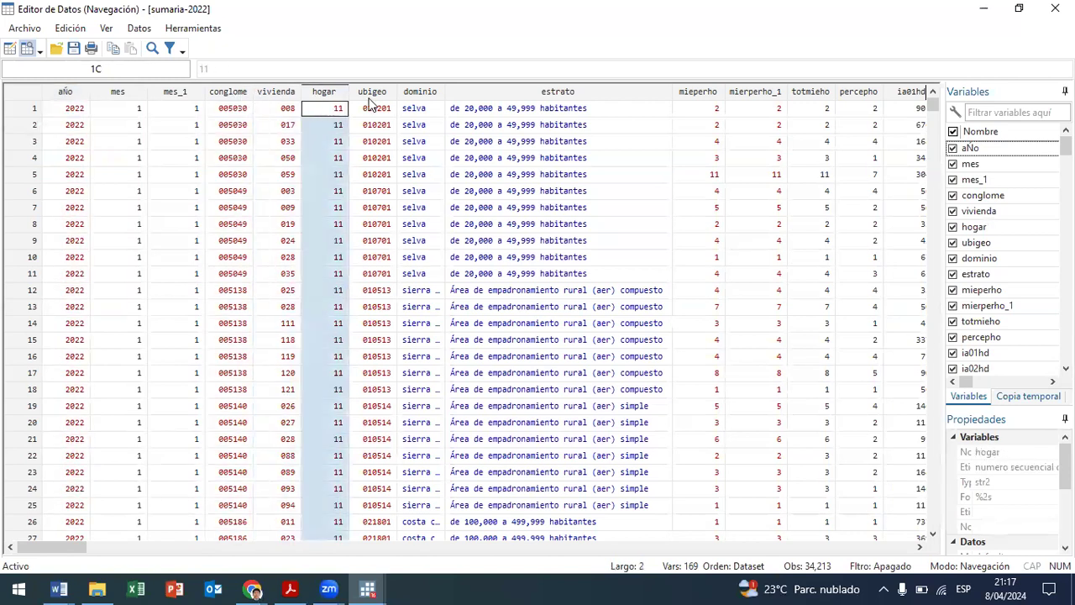
pyautogui.click(383, 93)
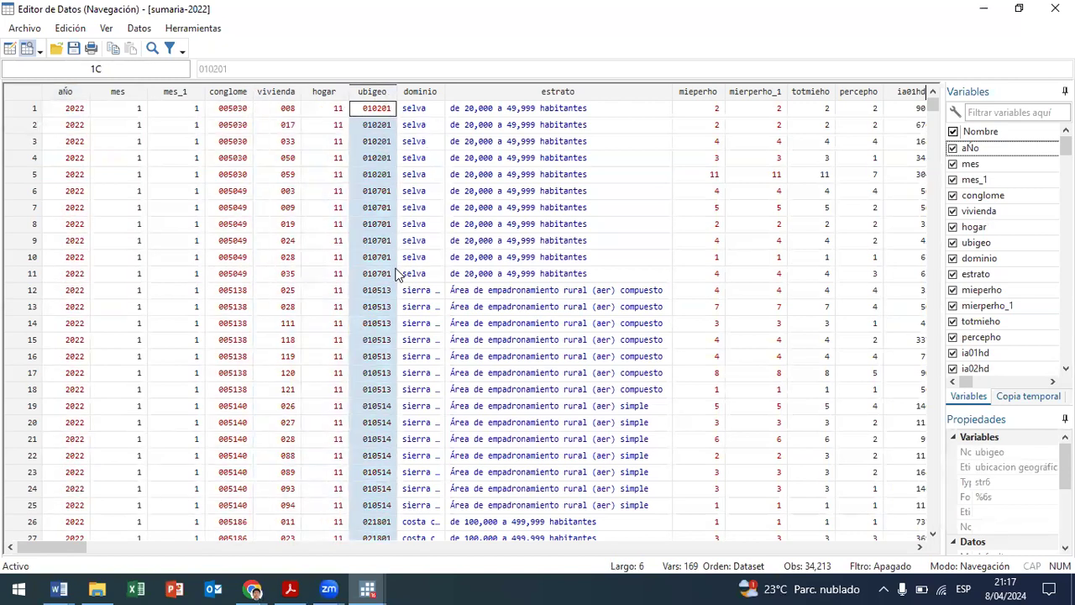
pyautogui.scroll(-6, 377, 319)
pyautogui.scroll(-4, 382, 357)
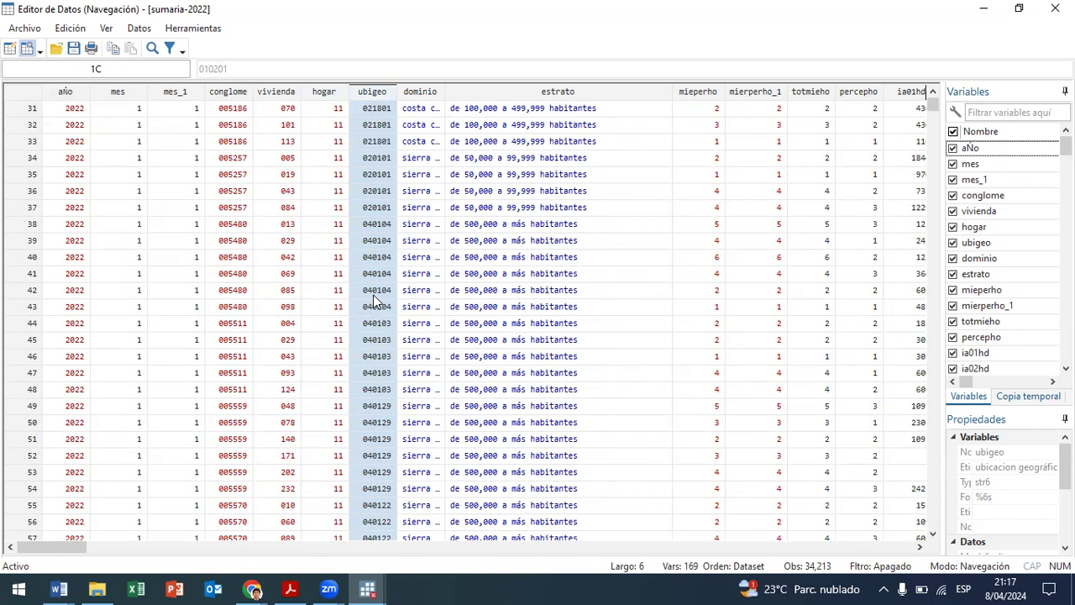
pyautogui.moveTo(85, 547); pyautogui.dragTo(52, 551)
pyautogui.click(1055, 8)
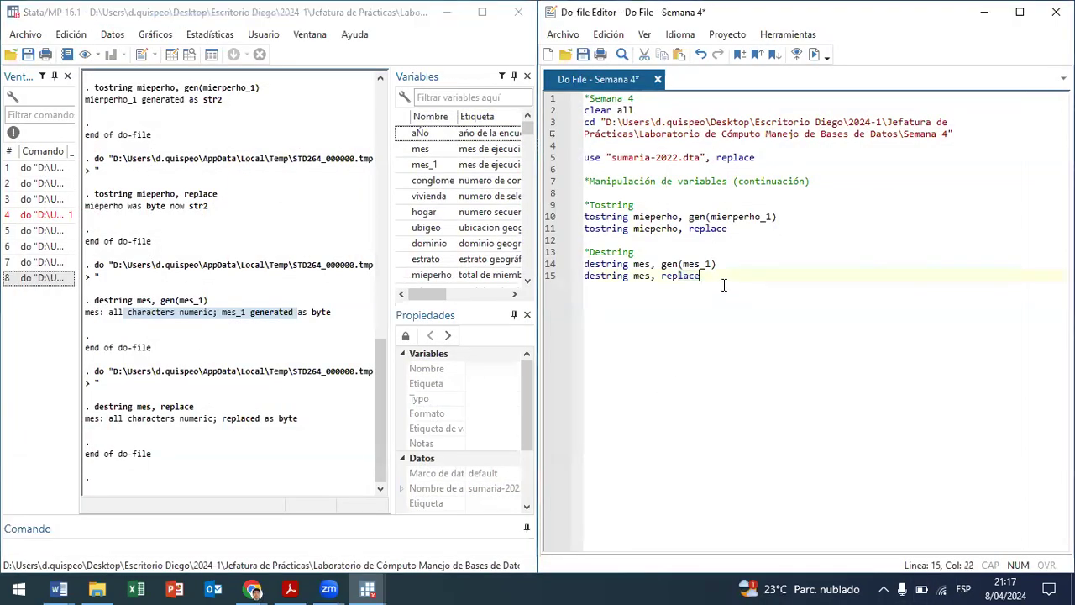
# - Add a gen command below the destring lines that assigns the text "peruano/a" to a variable a
pyautogui.press('Return')
pyautogui.press('Return')
pyautogui.write('gen a=')
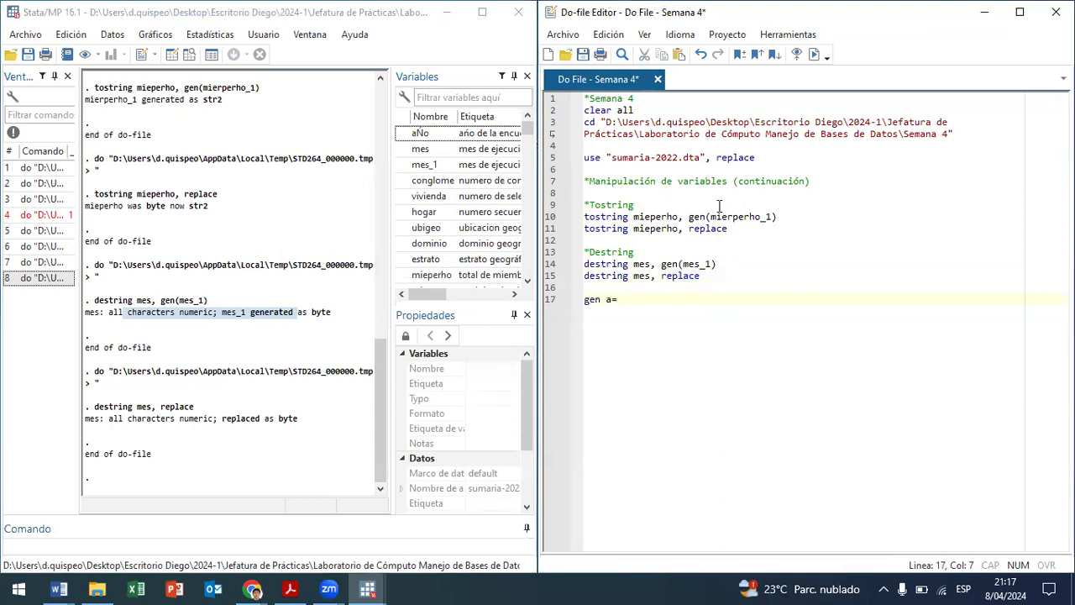
pyautogui.write('"')
pyautogui.write('PERUA')
pyautogui.press('BackSpace')
pyautogui.press('BackSpace')
pyautogui.press('BackSpace')
pyautogui.press('BackSpace')
pyautogui.press('BackSpace')
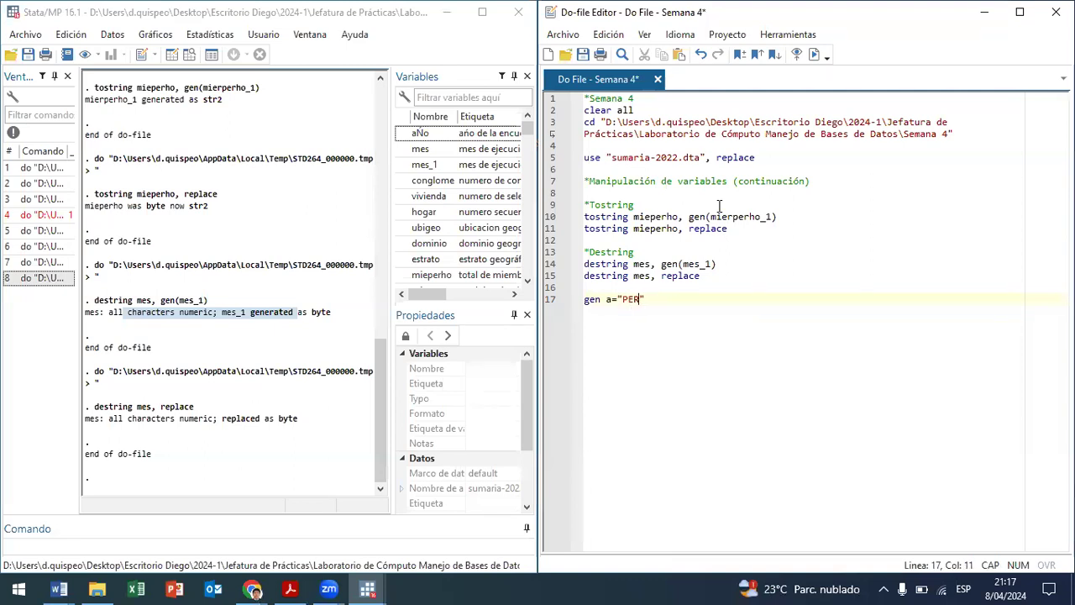
pyautogui.press('BackSpace')
pyautogui.press('capslock')
pyautogui.write('peruano')
pyautogui.press('Left')
pyautogui.write('/a')
# - Change the generated variable's name to nacionalidad and run the gen line
pyautogui.press('Left')
pyautogui.press('Left')
pyautogui.press('Left')
pyautogui.press('Left')
pyautogui.press('Left')
pyautogui.press('Left')
pyautogui.press('Left')
pyautogui.press('Left')
pyautogui.press('Left')
pyautogui.write('nacionalidad')
pyautogui.press('Left')
pyautogui.press('Left')
pyautogui.press('Left')
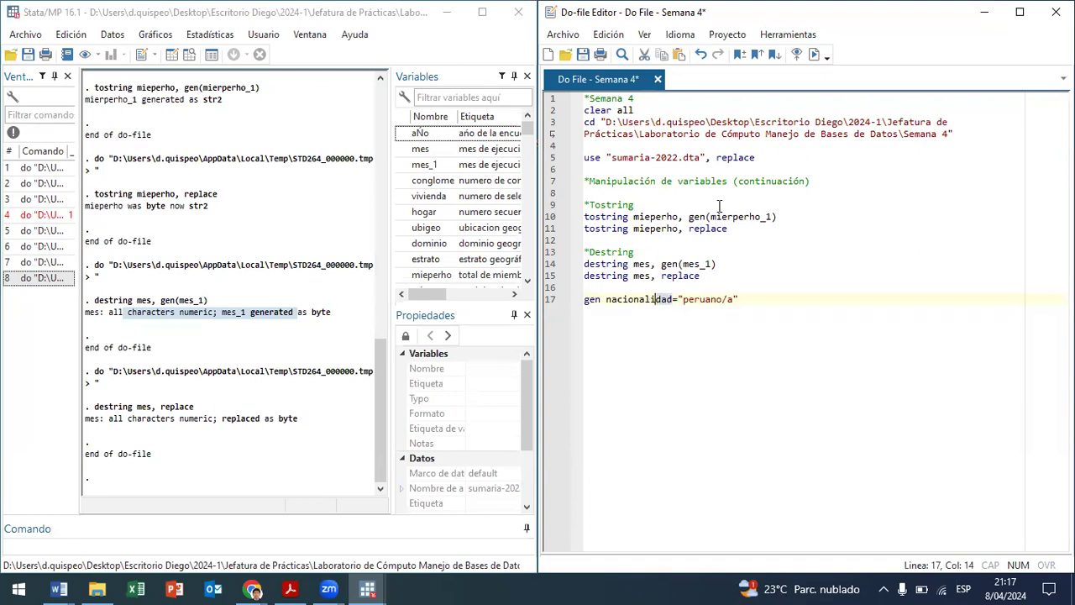
pyautogui.hotkey('ctrl', 'd')
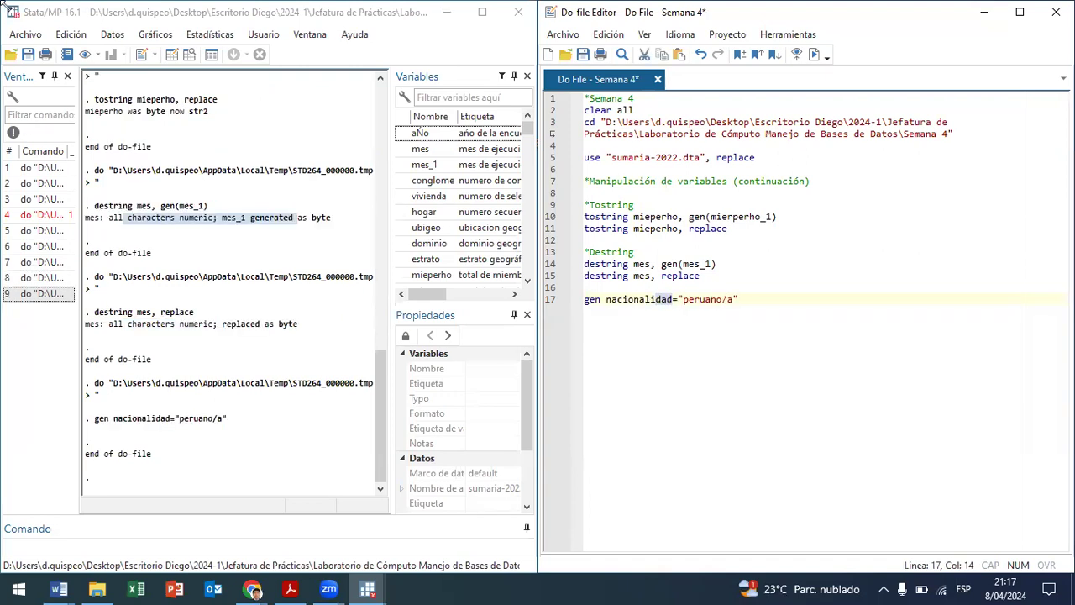
# - Browse to the last column of the dataset and check the values and storage type of nacionalidad
pyautogui.hotkey('ctrl', '8')
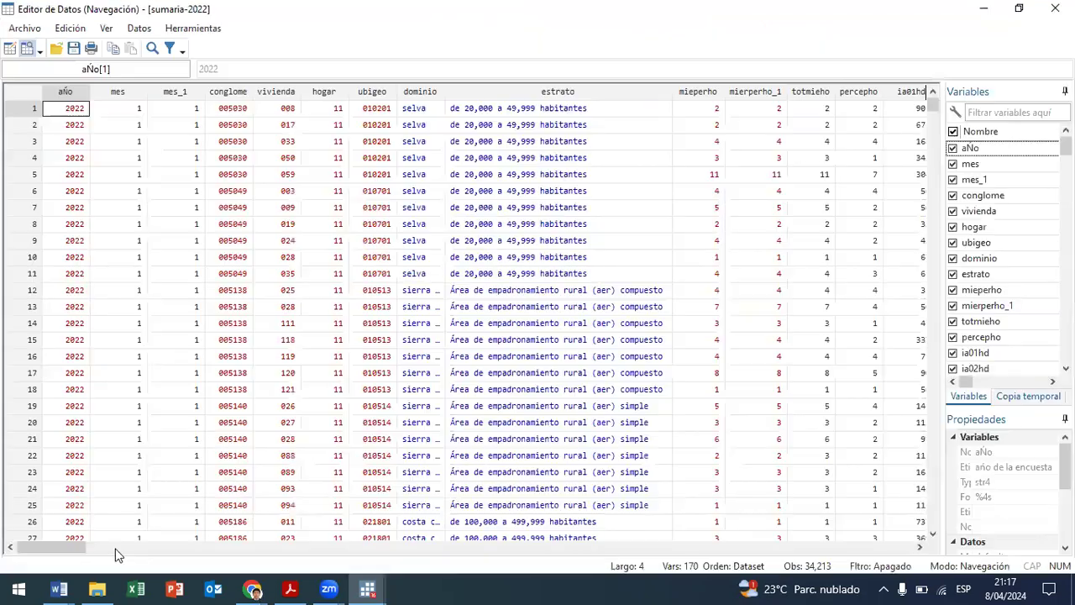
pyautogui.moveTo(75, 547); pyautogui.dragTo(923, 544)
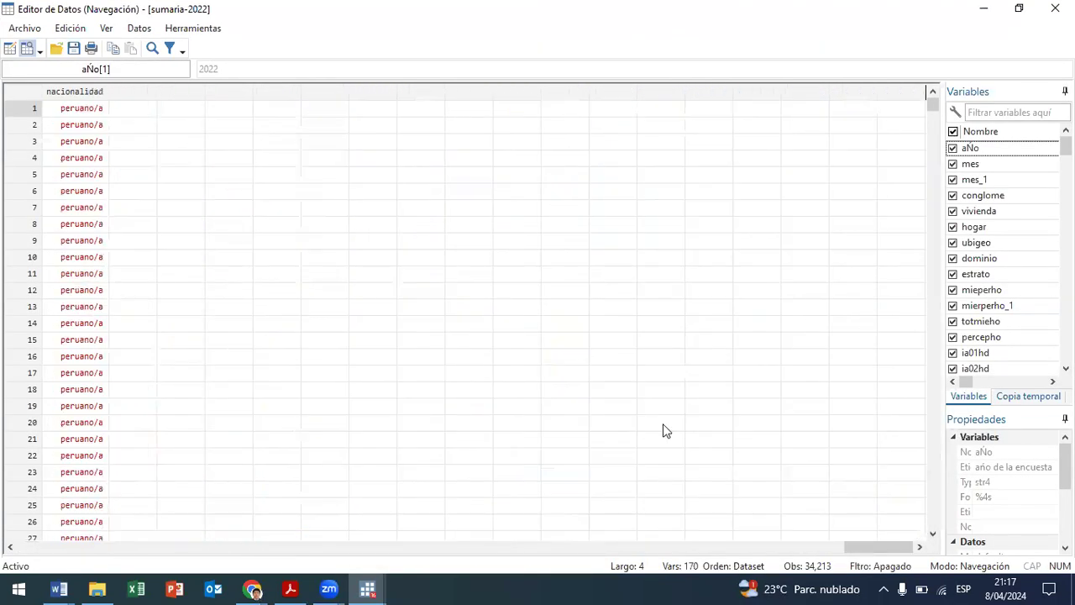
pyautogui.click(89, 93)
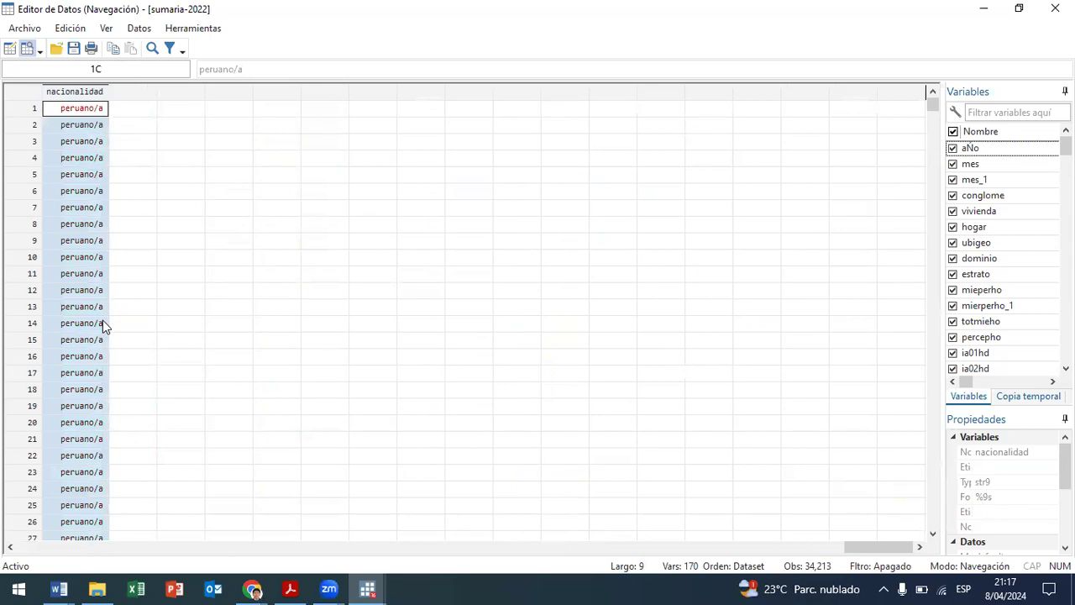
pyautogui.scroll(-14, 102, 320)
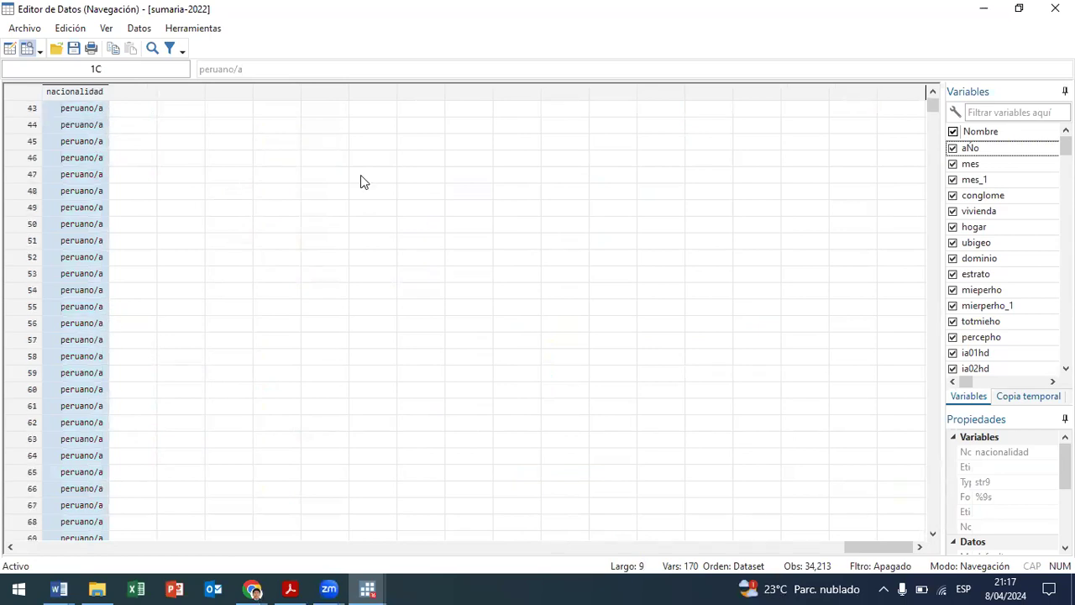
pyautogui.hotkey('alt', 'F4')
# - Add the line destring nacionalidad, replace below the gen command and run it
pyautogui.press('Return')
pyautogui.write('destring nacionalidad')
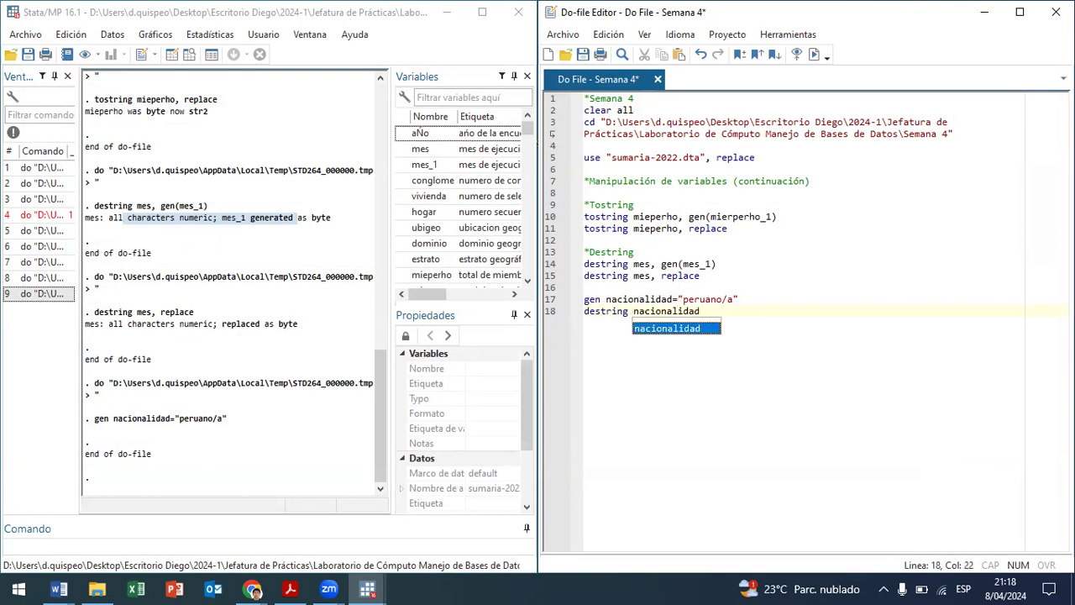
pyautogui.write(', replace')
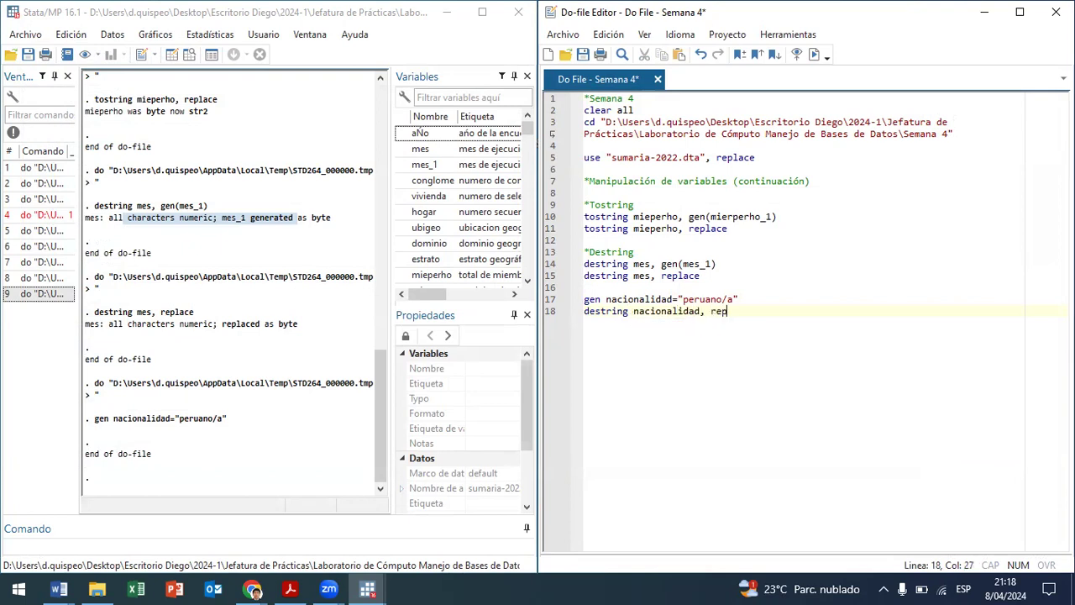
pyautogui.hotkey('shift', 'Left')
pyautogui.hotkey('shift', 'Left')
pyautogui.hotkey('shift', 'Left')
pyautogui.hotkey('shift', 'Left')
pyautogui.hotkey('shift', 'Left')
pyautogui.hotkey('ctrl', 'd')
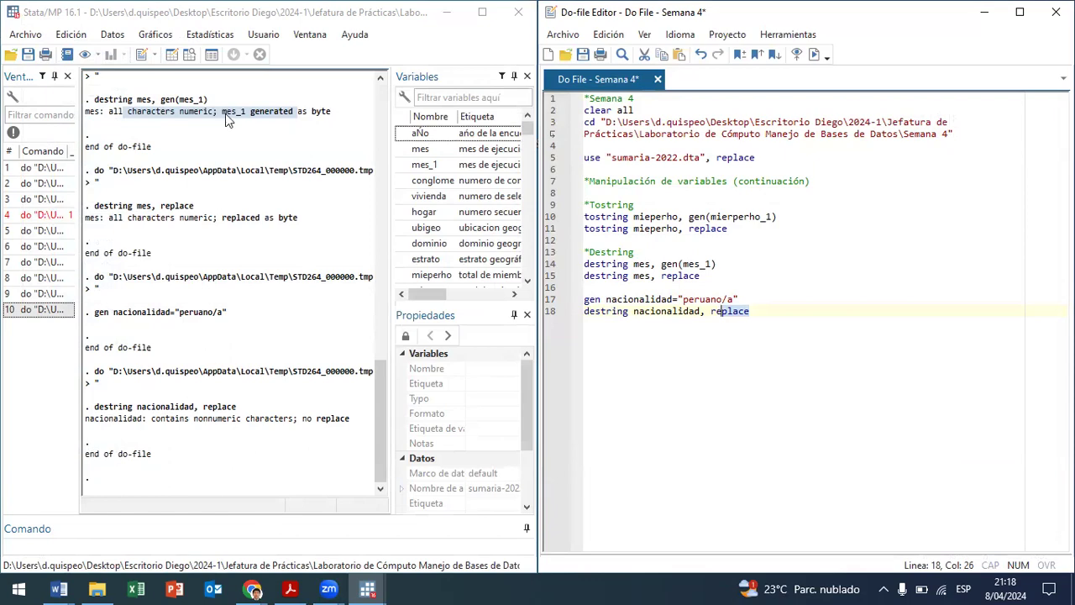
# - Browse the dataset again and examine the nacionalidad column after the destring attempt
pyautogui.hotkey('ctrl', '8')
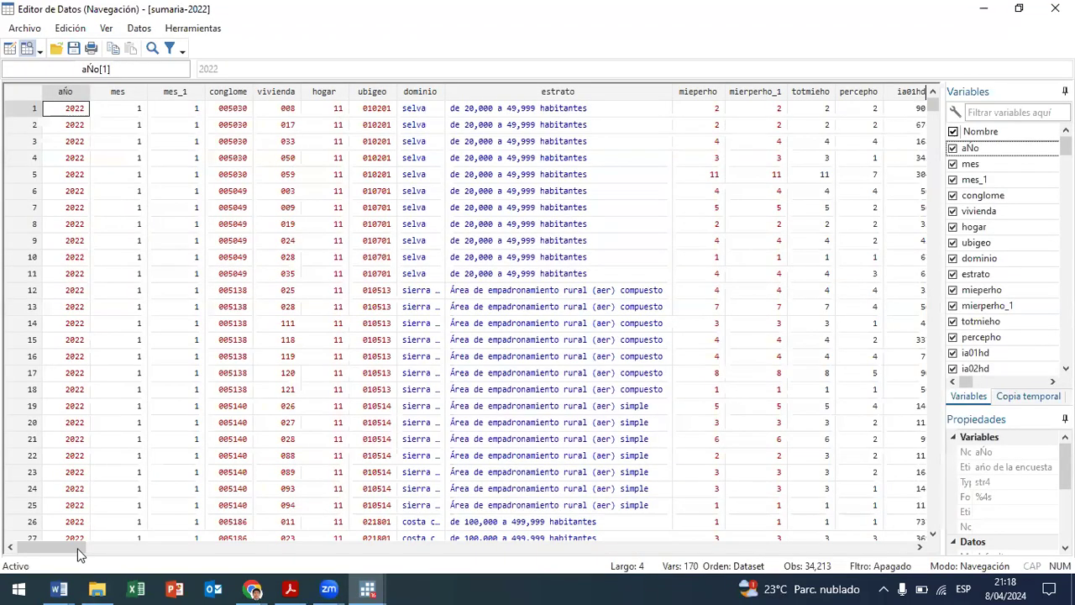
pyautogui.click(445, 546)
pyautogui.moveTo(445, 545); pyautogui.dragTo(818, 547)
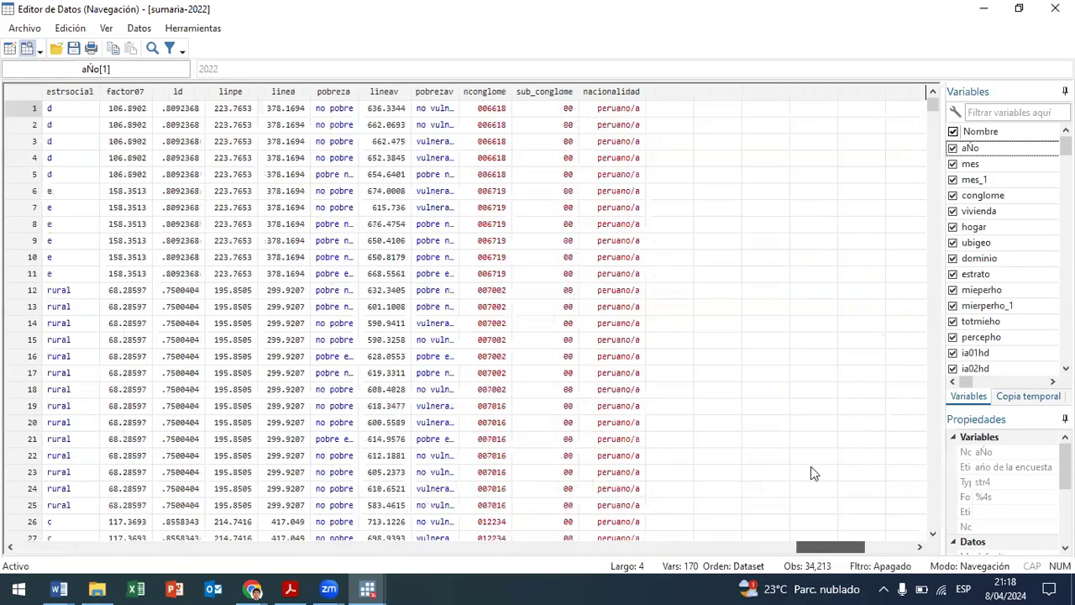
pyautogui.moveTo(712, 143); pyautogui.dragTo(748, 475)
pyautogui.click(746, 475)
# - Inspect the año and conglome columns at the start of the dataset for comparison
pyautogui.moveTo(812, 542); pyautogui.dragTo(50, 545)
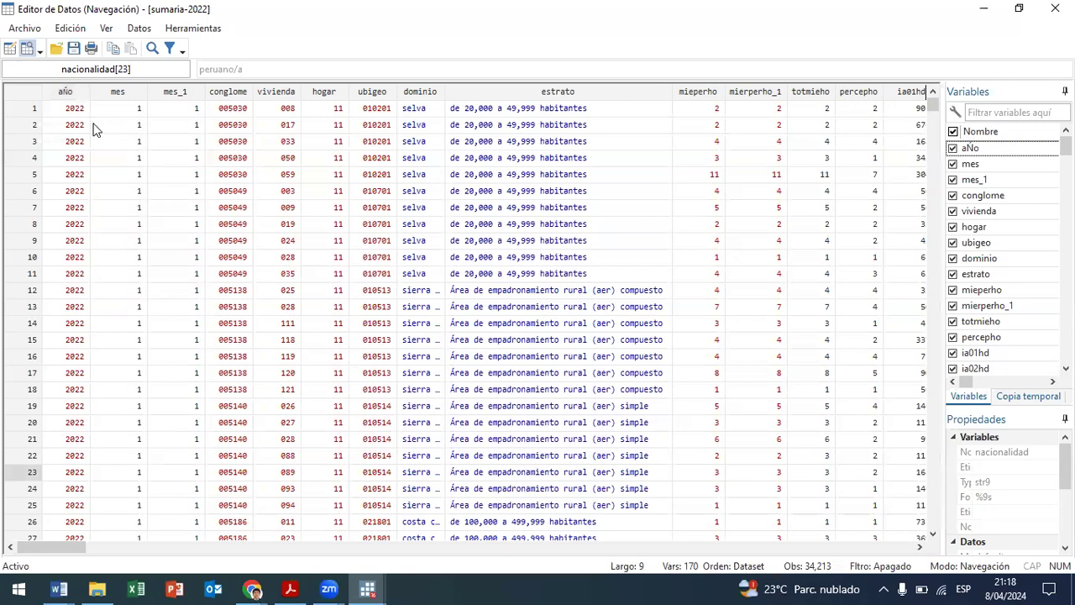
pyautogui.click(66, 91)
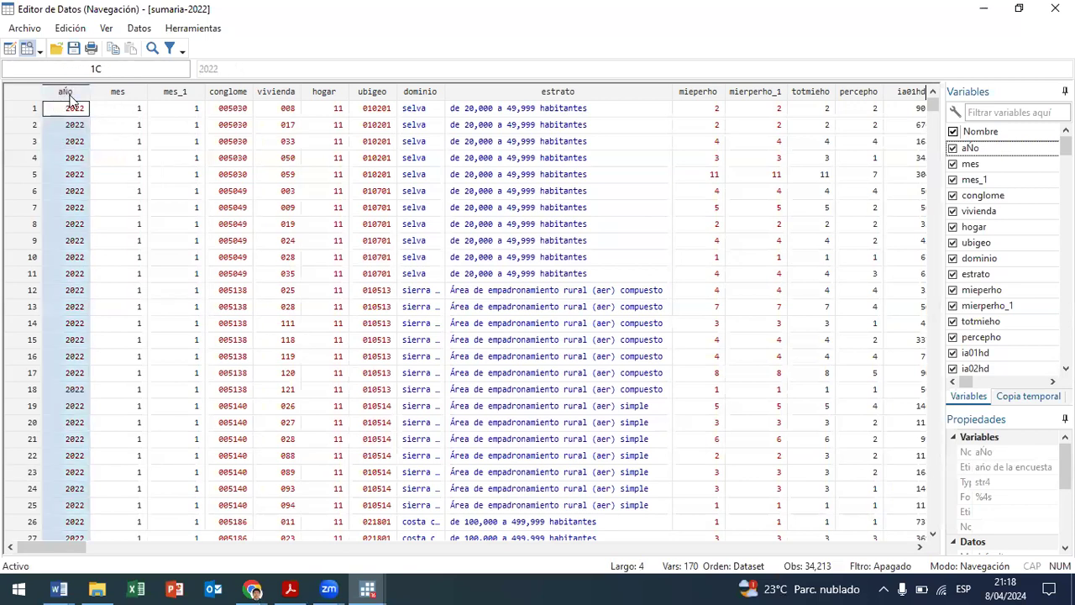
pyautogui.click(206, 93)
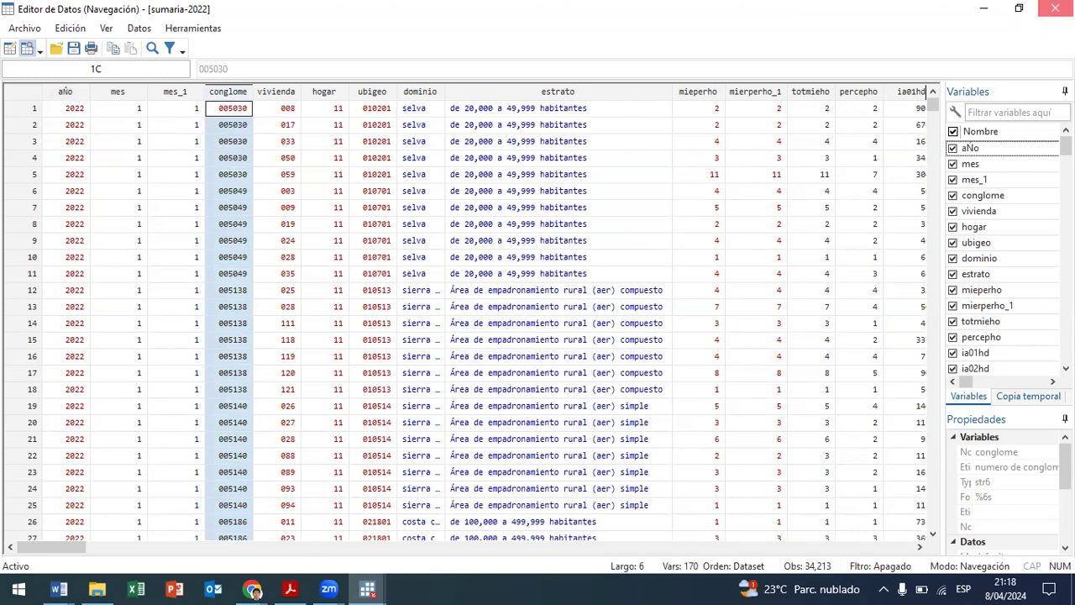
pyautogui.click(1055, 8)
# - Add an *Encode comment at the end of the do-file with the command encode nacionalidad, gen(nacionalidad_1)
pyautogui.click(771, 315)
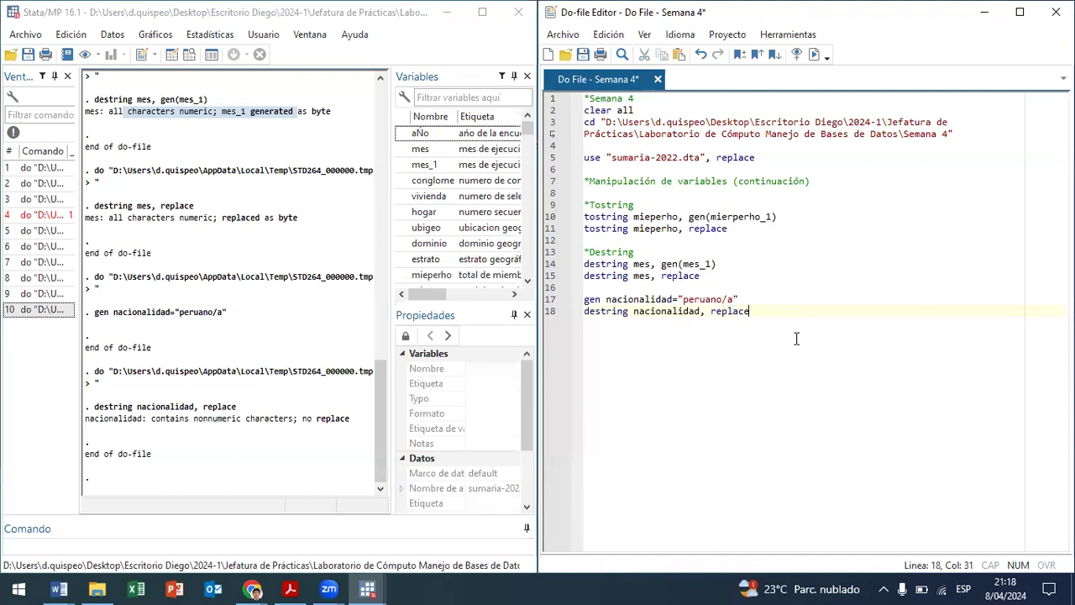
pyautogui.press('Return')
pyautogui.press('Return')
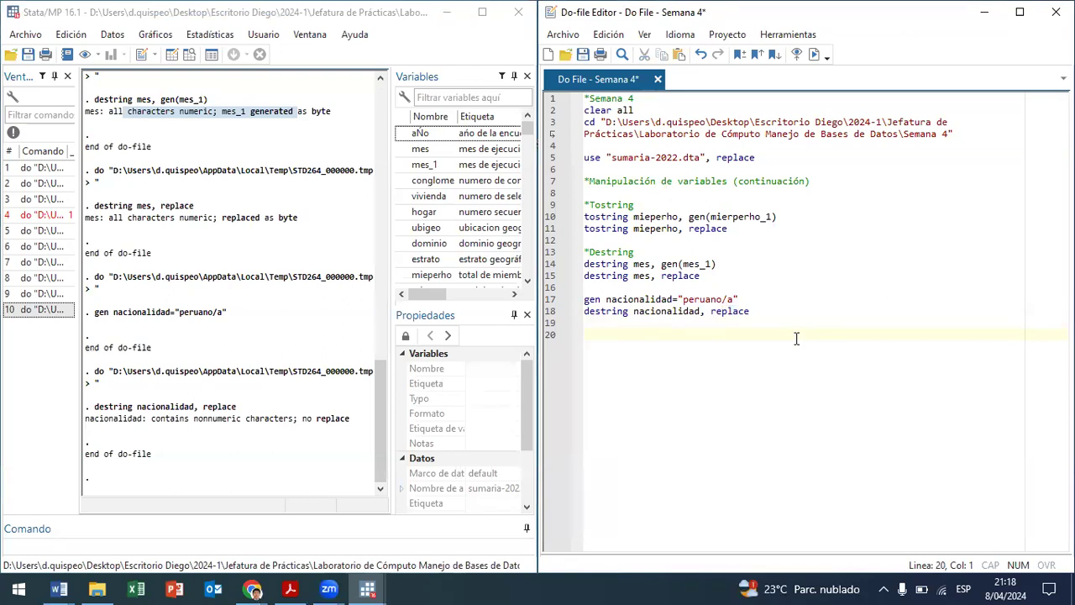
pyautogui.write('*Encode')
pyautogui.press('Return')
pyautogui.write('encode ')
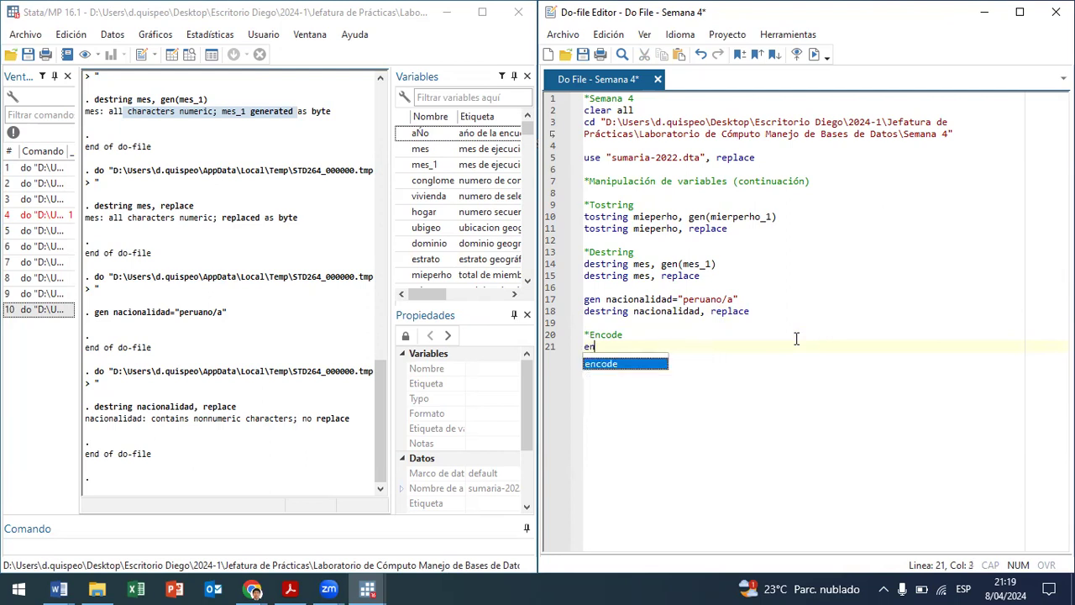
pyautogui.write('nacionalidad')
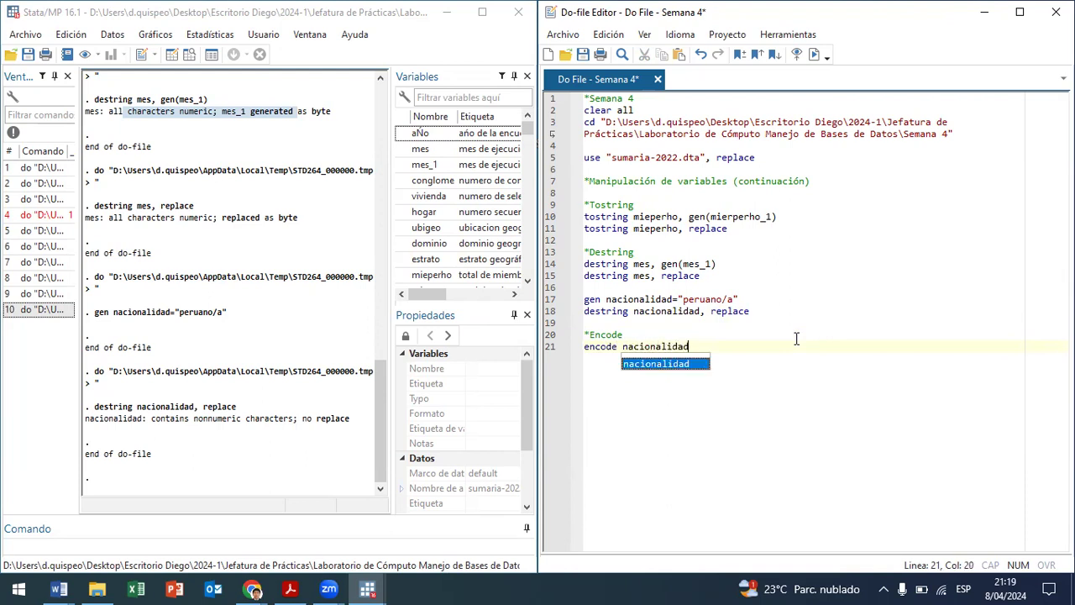
pyautogui.write(',')
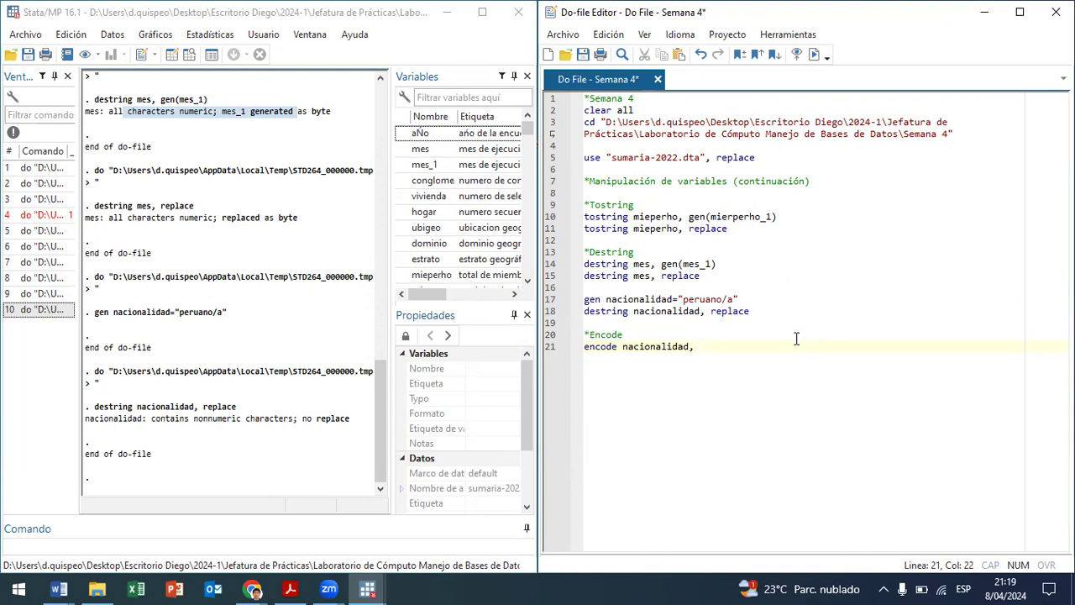
pyautogui.write(' gen')
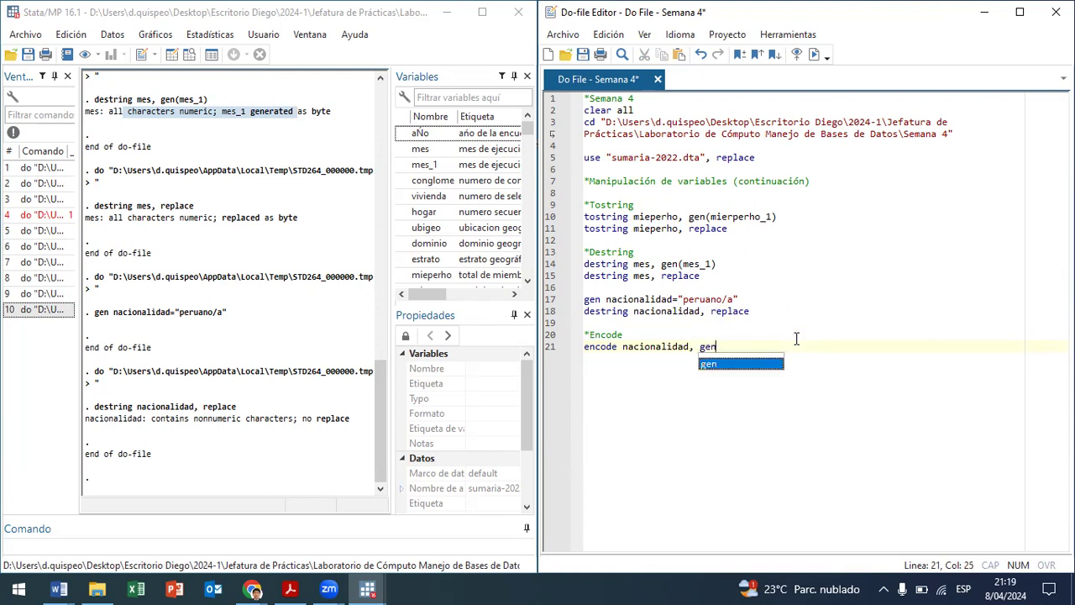
pyautogui.write('(nacionalida')
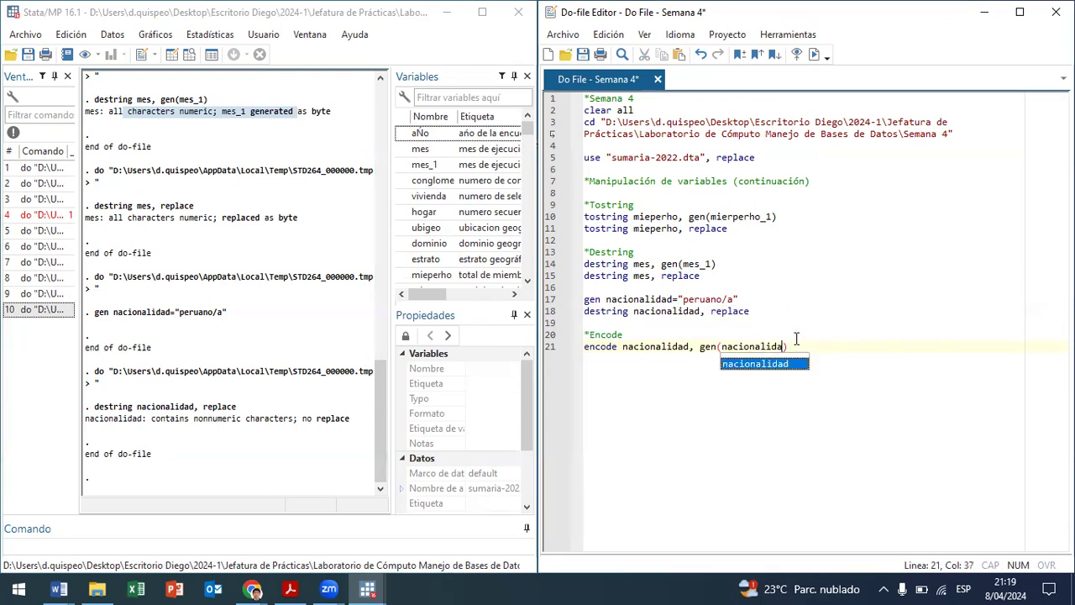
pyautogui.write('d_1')
# - Run the encode nacionalidad line of the do-file
pyautogui.hotkey('shift', 'Left')
pyautogui.hotkey('shift', 'Left')
pyautogui.hotkey('shift', 'Left')
pyautogui.hotkey('ctrl', 'd')
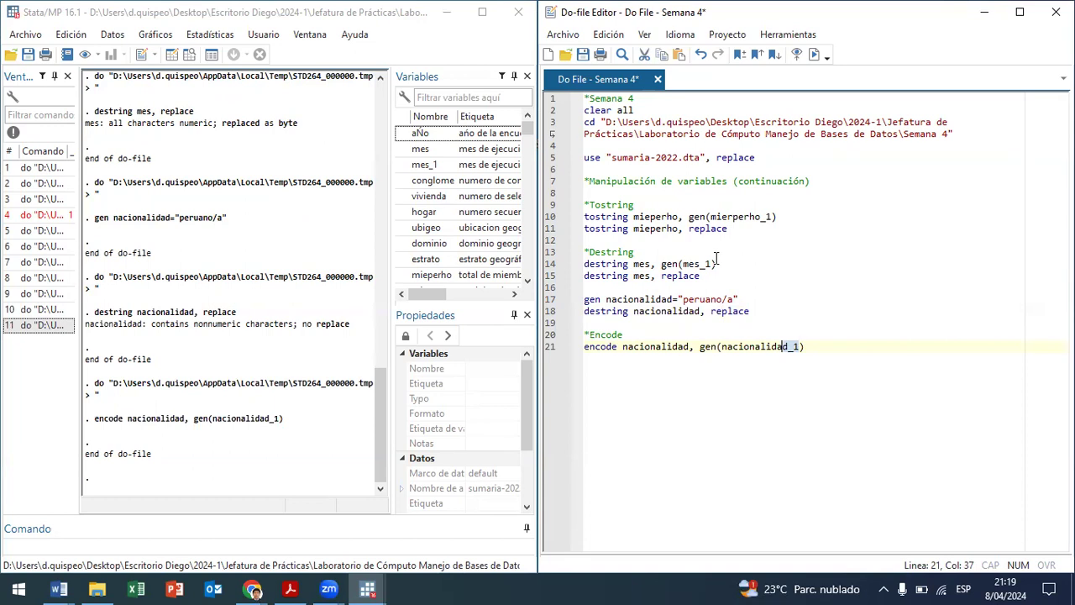
# - Add a br line below the encode command in the do-file and run it to browse the dataset
pyautogui.click(815, 346)
pyautogui.press('Return')
pyautogui.press('Return')
pyautogui.write('br')
pyautogui.hotkey('shift', 'Left')
pyautogui.hotkey('shift', 'Left')
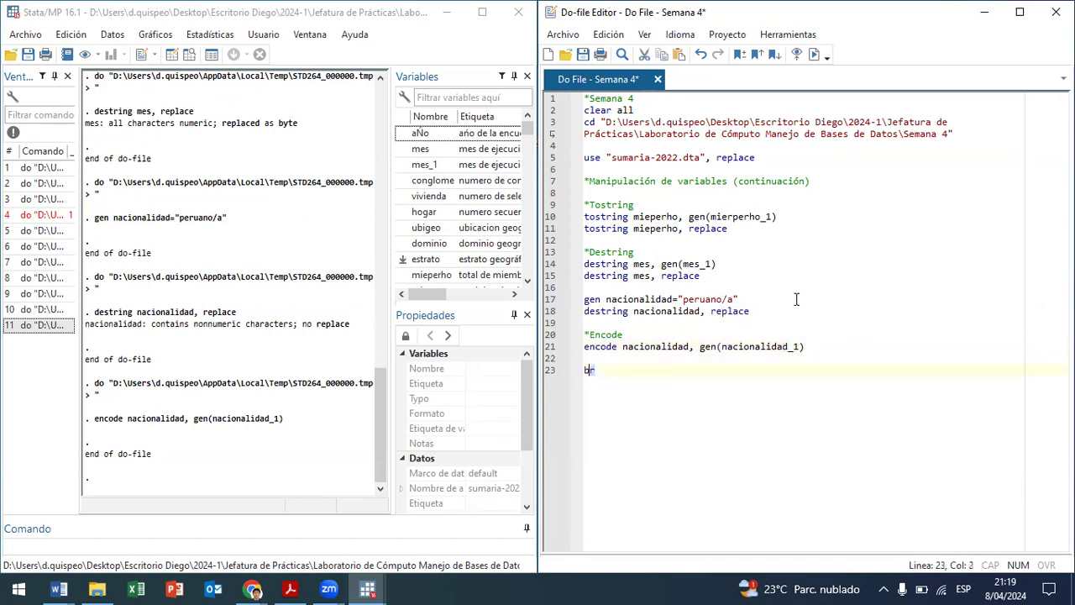
pyautogui.hotkey('ctrl', 'd')
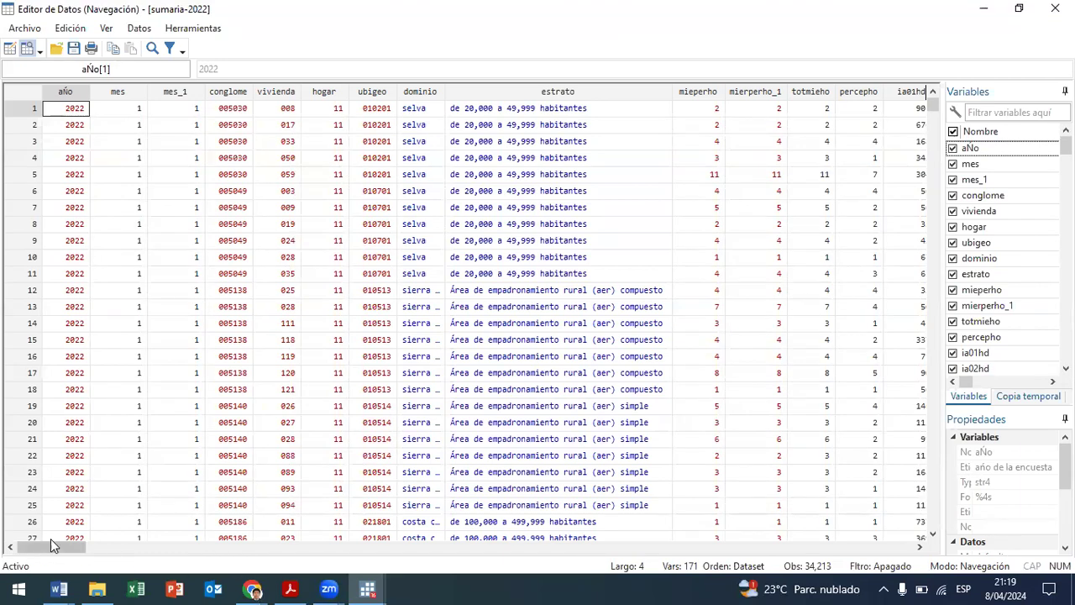
# - Inspect the nacionalidad column beside nacionalidad_1 at the end of the dataset
pyautogui.moveTo(57, 548); pyautogui.dragTo(839, 534)
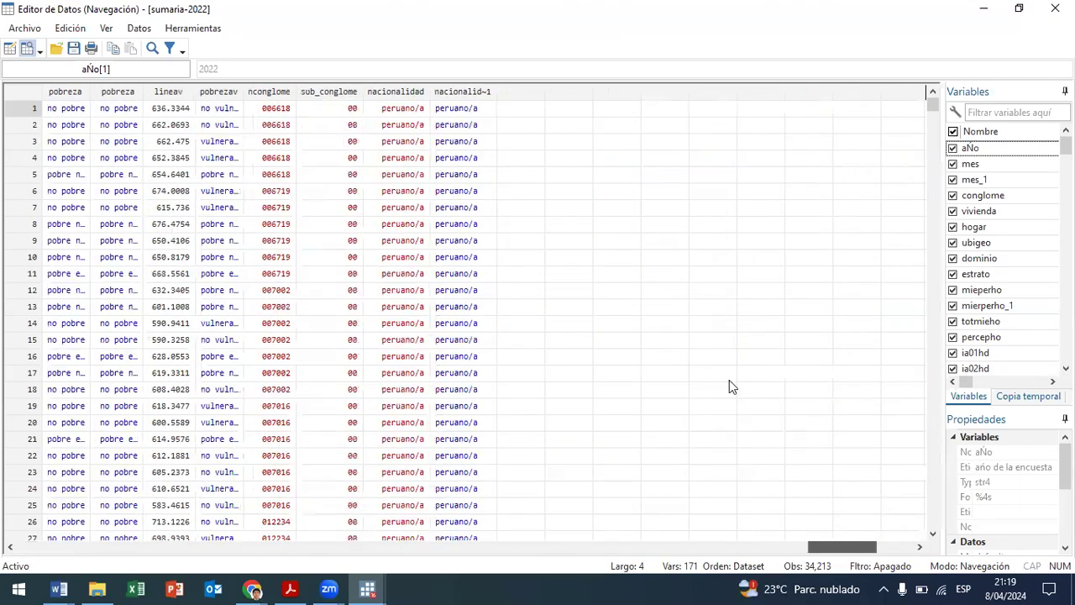
pyautogui.scroll(-1, 538, 155)
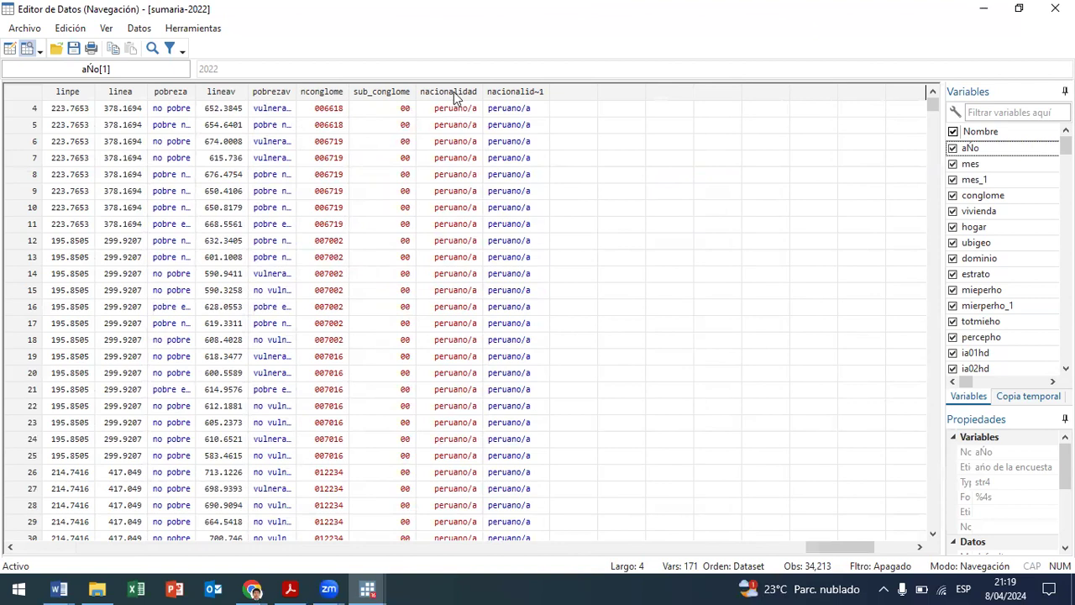
pyautogui.click(448, 93)
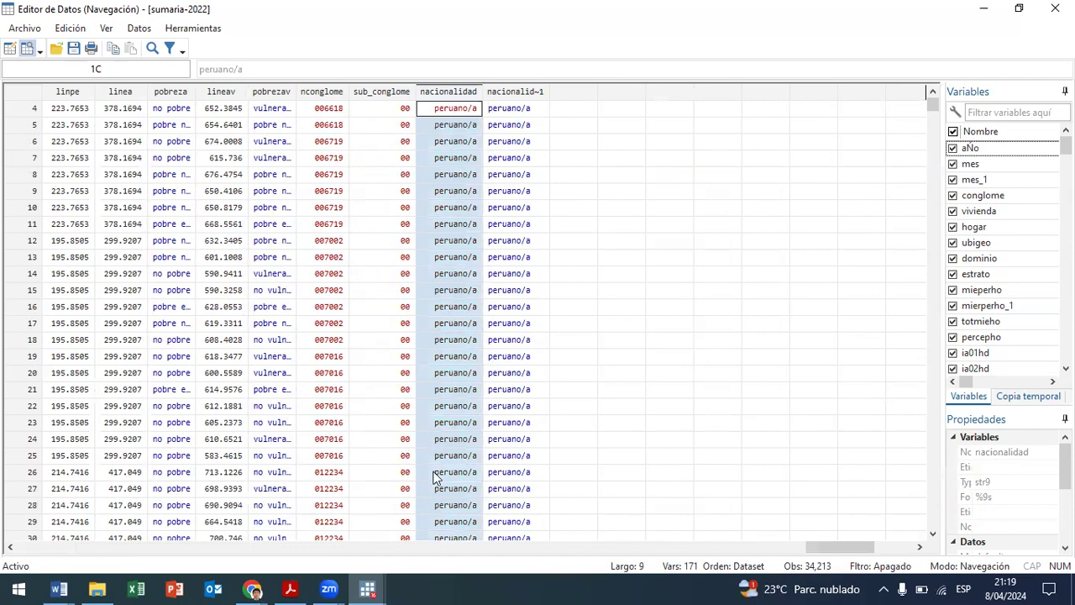
# - Switch the data editor to edit mode and check the stored values of nacionalidad_1 in rows 4 to 10
pyautogui.click(9, 48)
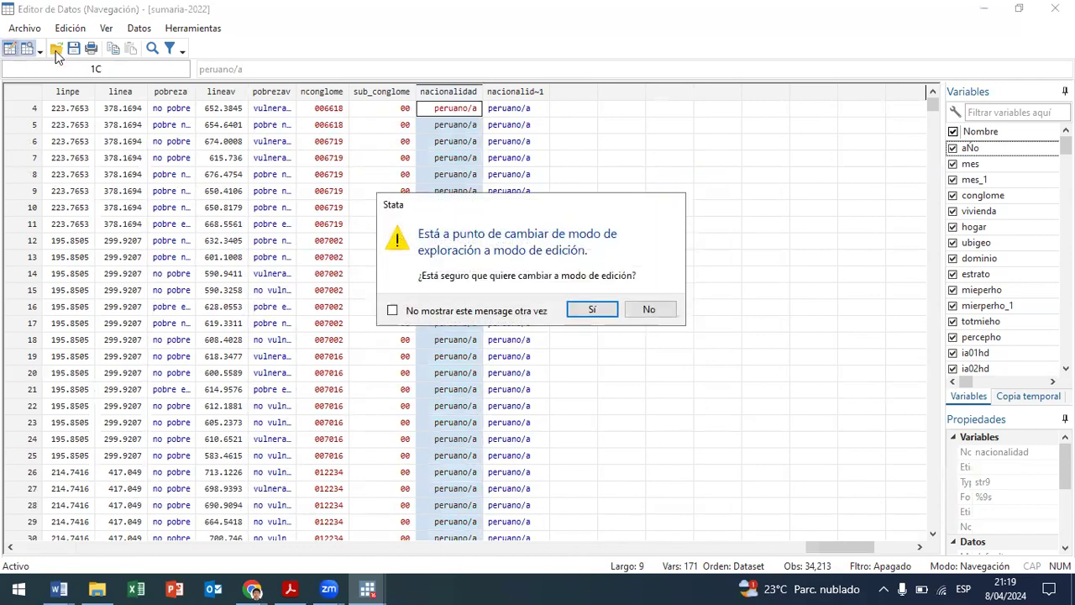
pyautogui.click(588, 312)
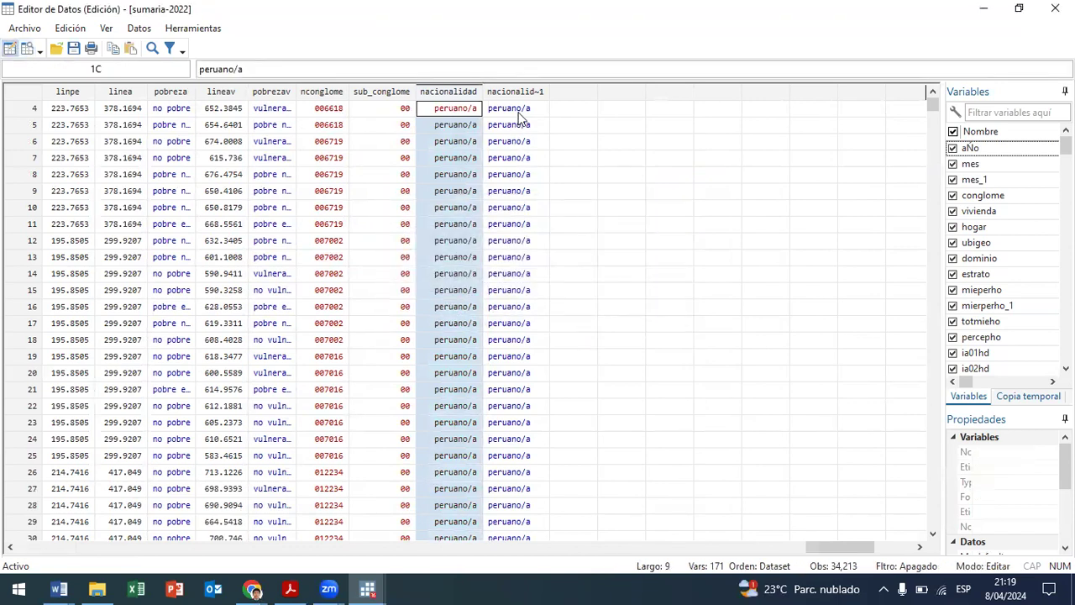
pyautogui.doubleClick(521, 109)
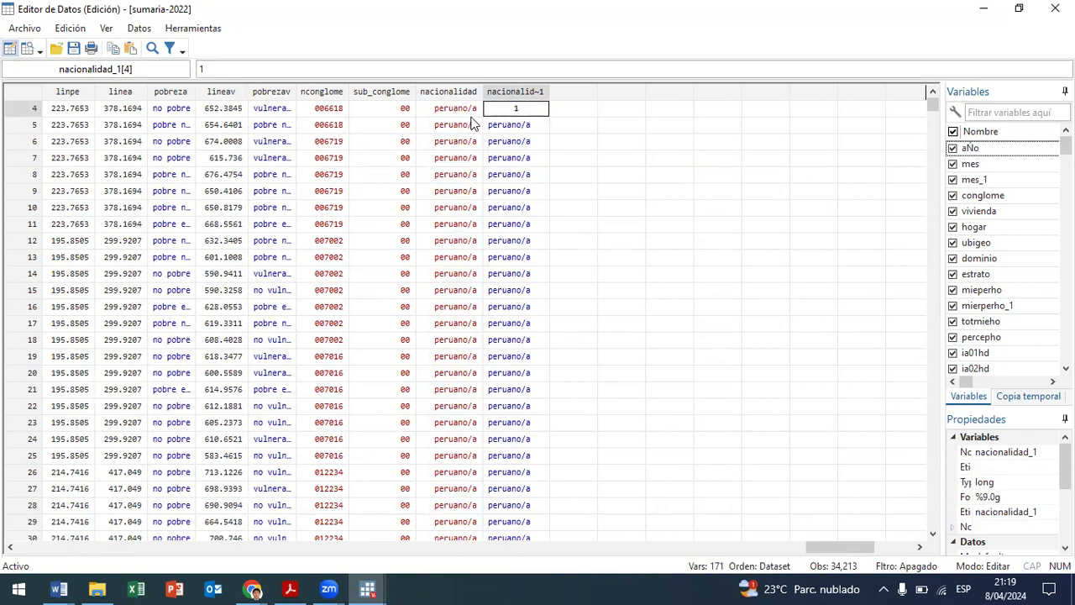
pyautogui.press('Return')
pyautogui.press('Return')
pyautogui.press('Return')
pyautogui.press('Return')
pyautogui.write('1')
pyautogui.press('Return')
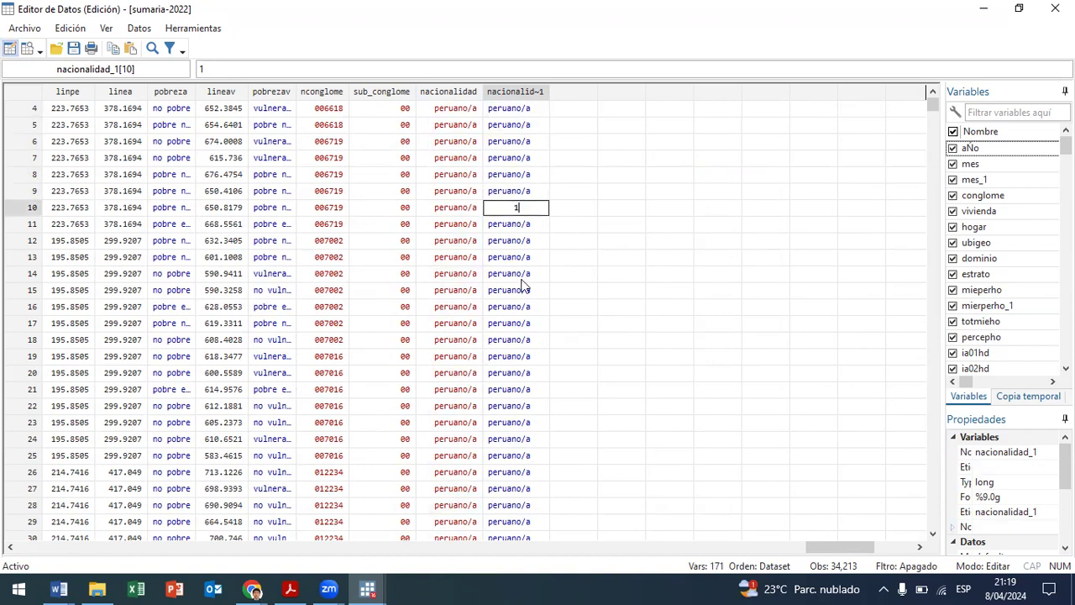
# - Check the numeric values stored behind the labels in further rows of nacionalidad_1, including rows 15, 17 and 18
pyautogui.click(521, 275)
pyautogui.click(526, 324)
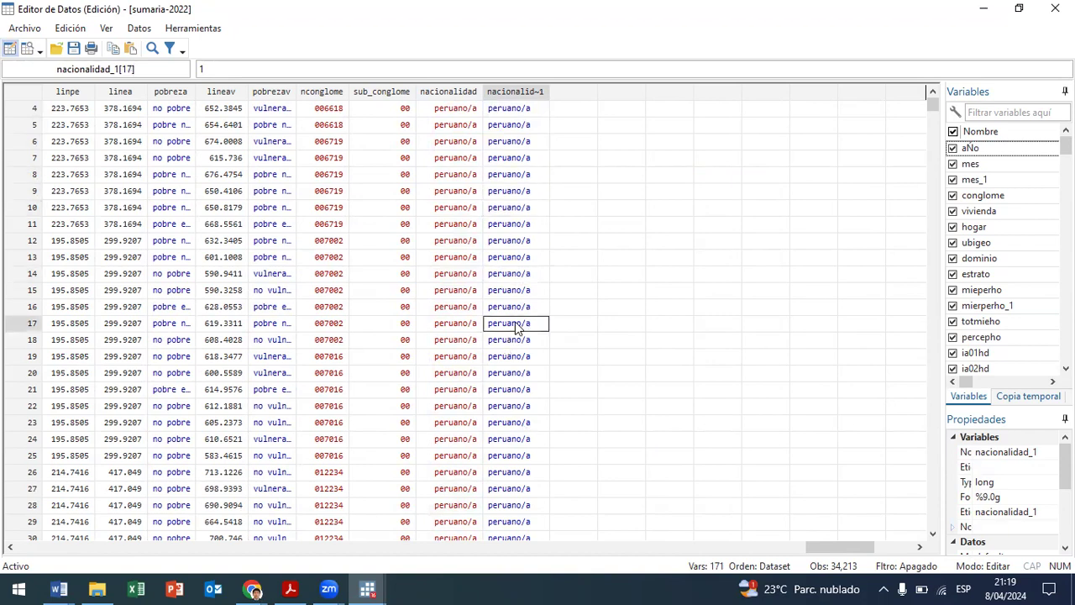
pyautogui.doubleClick(516, 340)
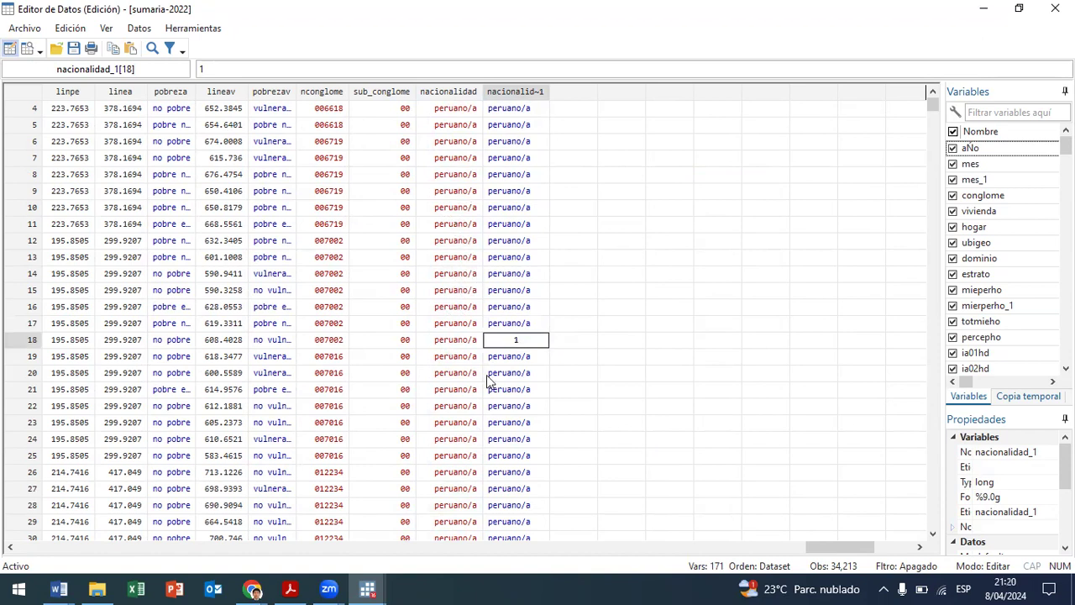
pyautogui.click(509, 241)
pyautogui.click(533, 296)
pyautogui.click(528, 326)
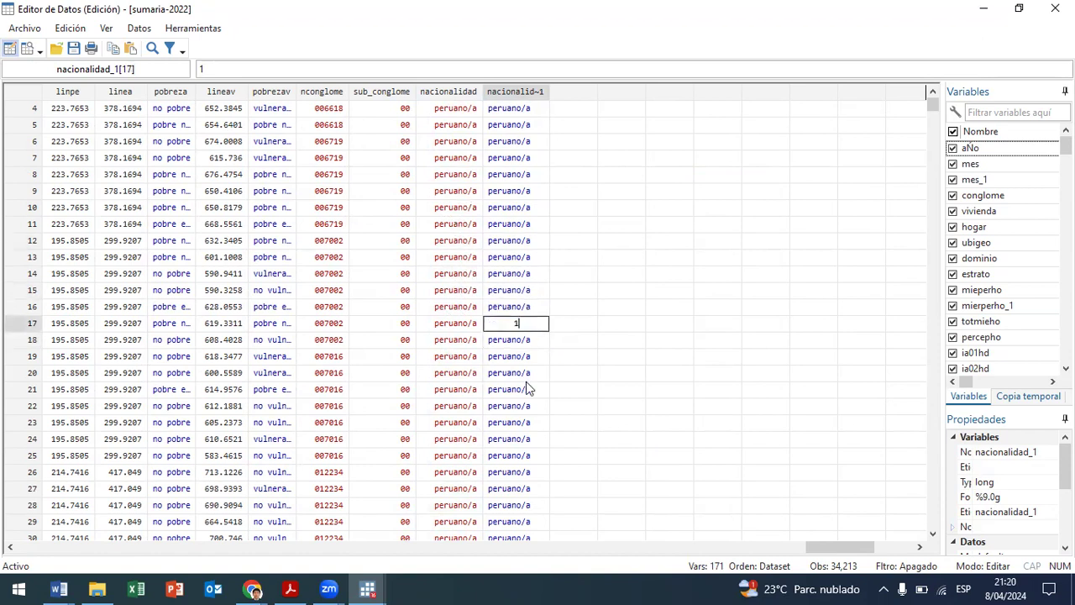
pyautogui.click(529, 388)
pyautogui.doubleClick(525, 413)
pyautogui.click(519, 223)
pyautogui.click(521, 240)
pyautogui.doubleClick(522, 257)
pyautogui.click(533, 292)
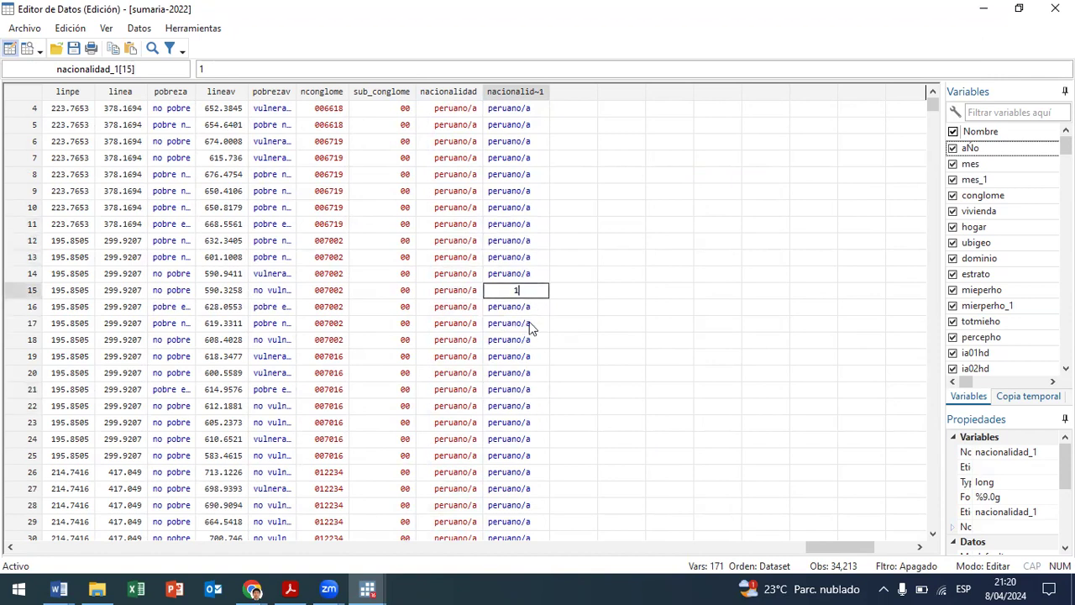
pyautogui.doubleClick(527, 328)
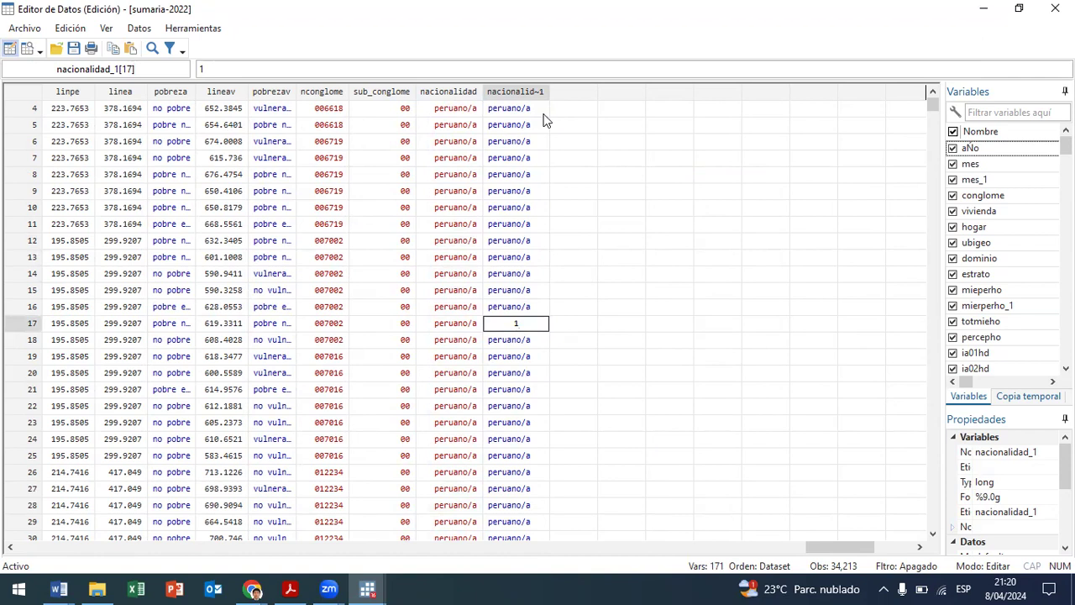
# - Compare the string entries of nacionalidad with the labelled entries of nacionalidad_1 further down the dataset
pyautogui.click(461, 110)
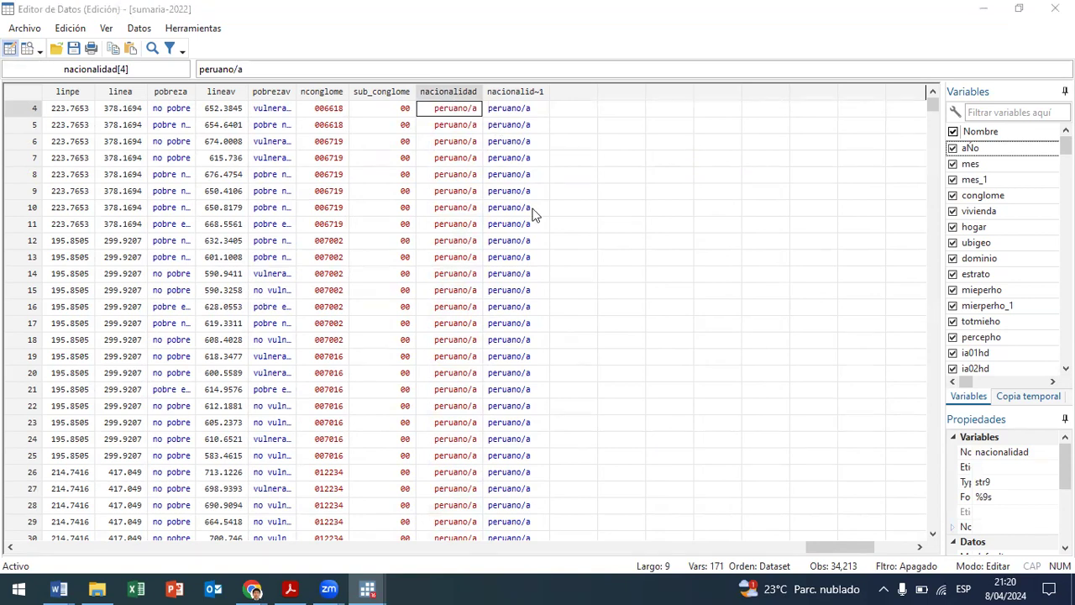
pyautogui.click(492, 198)
pyautogui.click(504, 161)
pyautogui.click(513, 338)
pyautogui.scroll(-4, 513, 337)
pyautogui.click(529, 455)
pyautogui.scroll(-8, 519, 436)
pyautogui.click(509, 458)
pyautogui.click(462, 212)
pyautogui.moveTo(460, 164); pyautogui.dragTo(487, 273)
pyautogui.scroll(8, 587, 403)
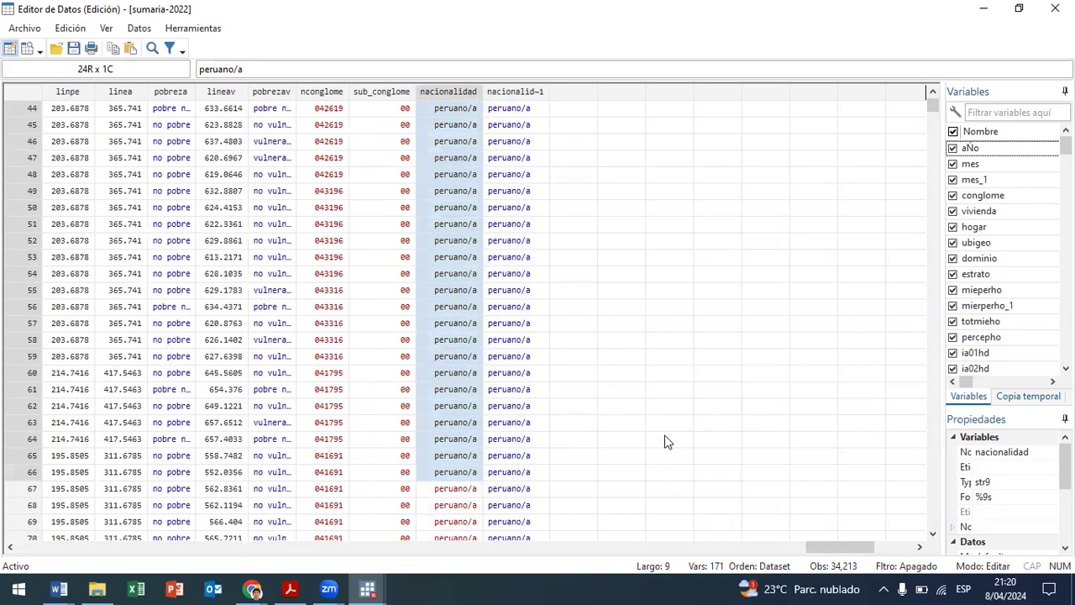
# - Return to the first rows and columns of the dataset, then close the data editor
pyautogui.moveTo(931, 105); pyautogui.dragTo(931, 103)
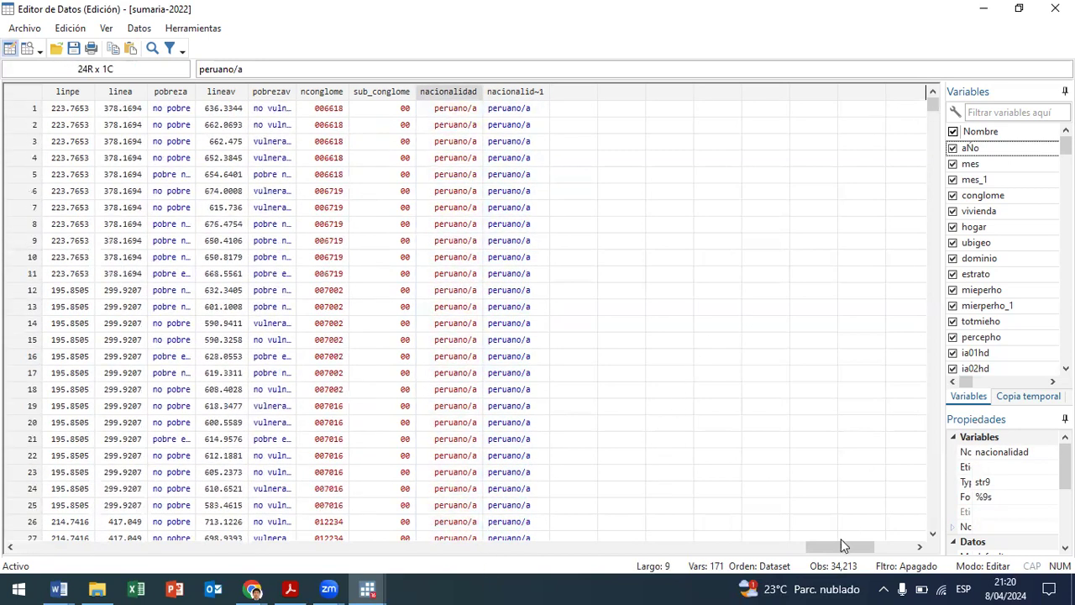
pyautogui.moveTo(835, 552); pyautogui.dragTo(5, 588)
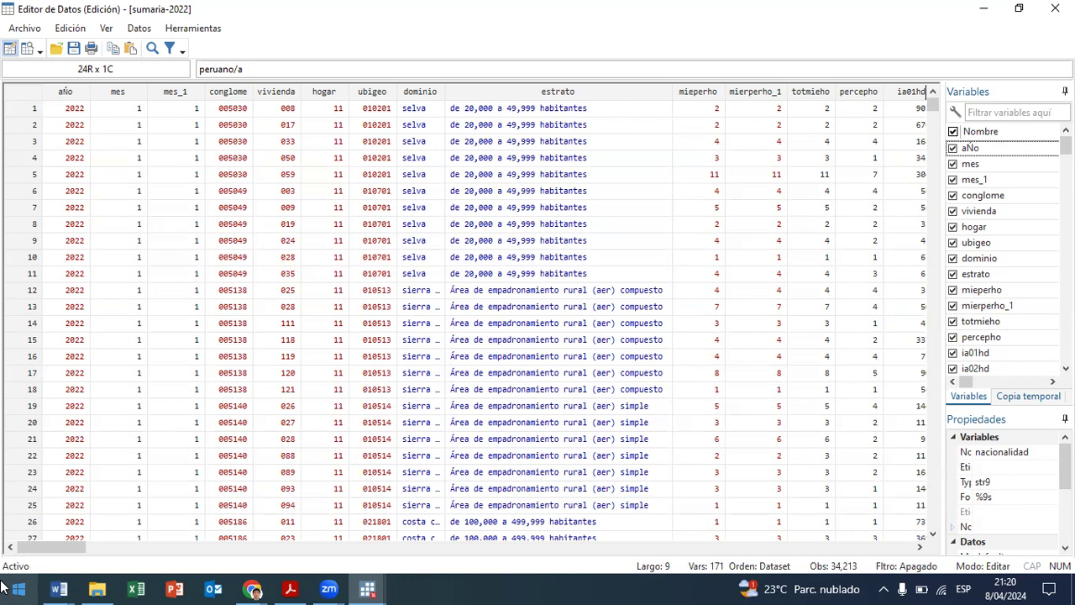
pyautogui.click(1055, 9)
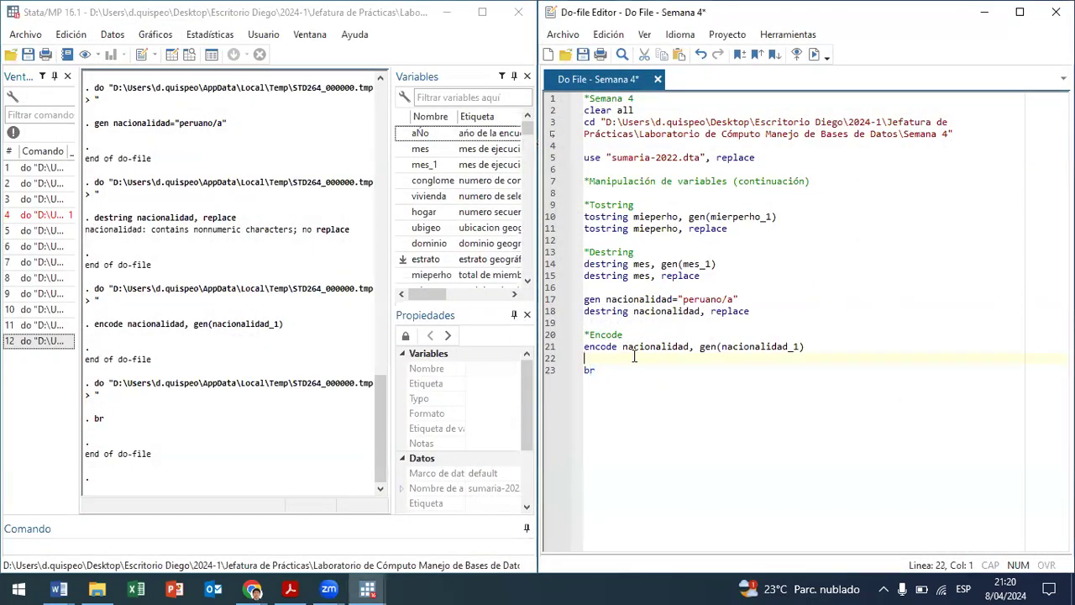
# - Delete the br command from the end of the do-file
pyautogui.press('Down')
pyautogui.click(595, 370)
pyautogui.press('BackSpace')
pyautogui.press('BackSpace')
pyautogui.press('Up')
# - Highlight the gen(nacionalidad_1) option of the encode command in the do-file
pyautogui.click(588, 346)
pyautogui.press('Right')
pyautogui.press('Right')
pyautogui.press('Right')
pyautogui.press('Right')
pyautogui.press('Right')
pyautogui.press('Right')
pyautogui.press('Right')
pyautogui.press('Right')
pyautogui.press('Right')
pyautogui.press('Right')
pyautogui.press('Right')
pyautogui.press('Right')
pyautogui.press('Right')
pyautogui.press('Right')
pyautogui.press('Right')
pyautogui.press('Right')
pyautogui.press('Right')
pyautogui.press('Right')
pyautogui.press('Right')
pyautogui.press('Right')
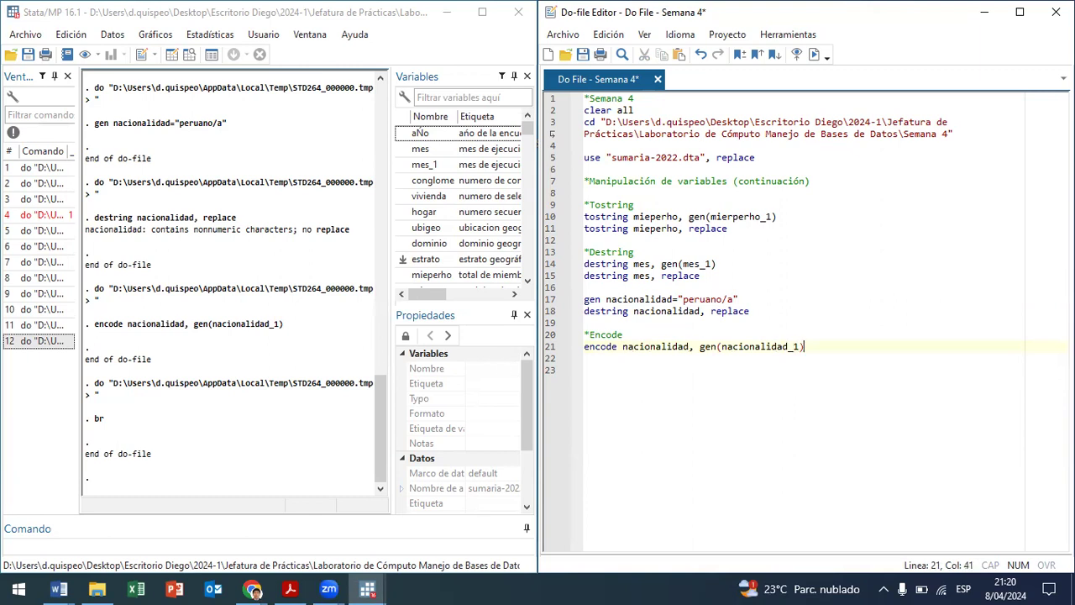
pyautogui.hotkey('shift', 'Left')
pyautogui.hotkey('shift', 'Left')
pyautogui.hotkey('shift', 'Left')
pyautogui.hotkey('shift', 'Left')
pyautogui.hotkey('shift', 'Left')
pyautogui.hotkey('shift', 'Left')
pyautogui.hotkey('shift', 'Left')
pyautogui.hotkey('shift', 'Left')
pyautogui.hotkey('shift', 'Left')
pyautogui.hotkey('shift', 'Left')
pyautogui.hotkey('shift', 'Left')
pyautogui.hotkey('shift', 'Left')
pyautogui.hotkey('shift', 'Left')
pyautogui.hotkey('shift', 'Left')
pyautogui.hotkey('shift', 'Left')
pyautogui.hotkey('shift', 'Left')
pyautogui.hotkey('shift', 'Left')
pyautogui.hotkey('shift', 'Left')
pyautogui.hotkey('shift', 'Left')
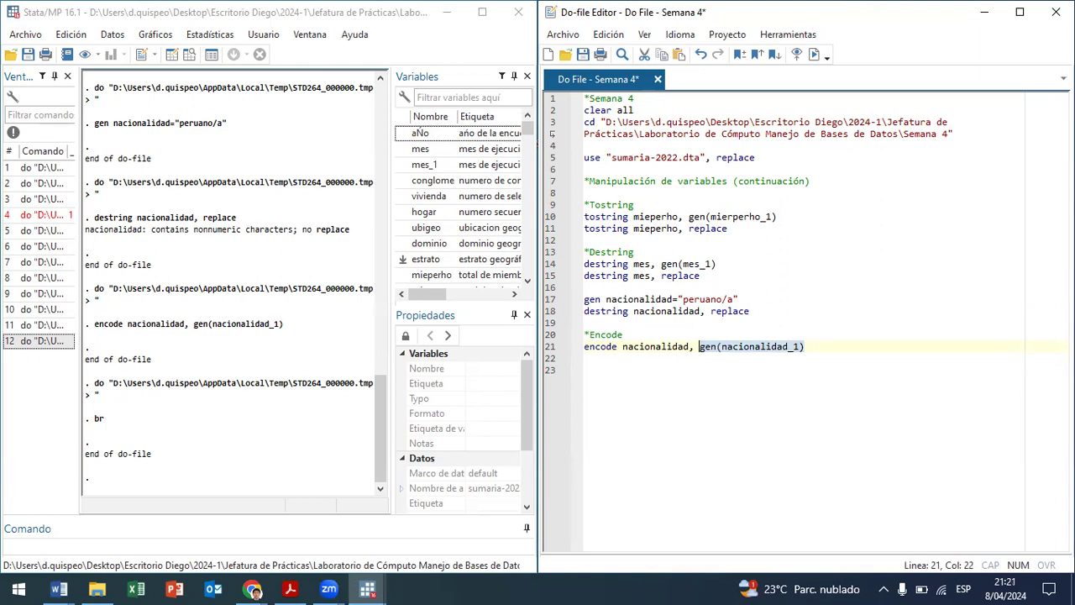
# - Add the command encode nacionalidad, replace below the existing encode line and try running it
pyautogui.press('End')
pyautogui.press('Return')
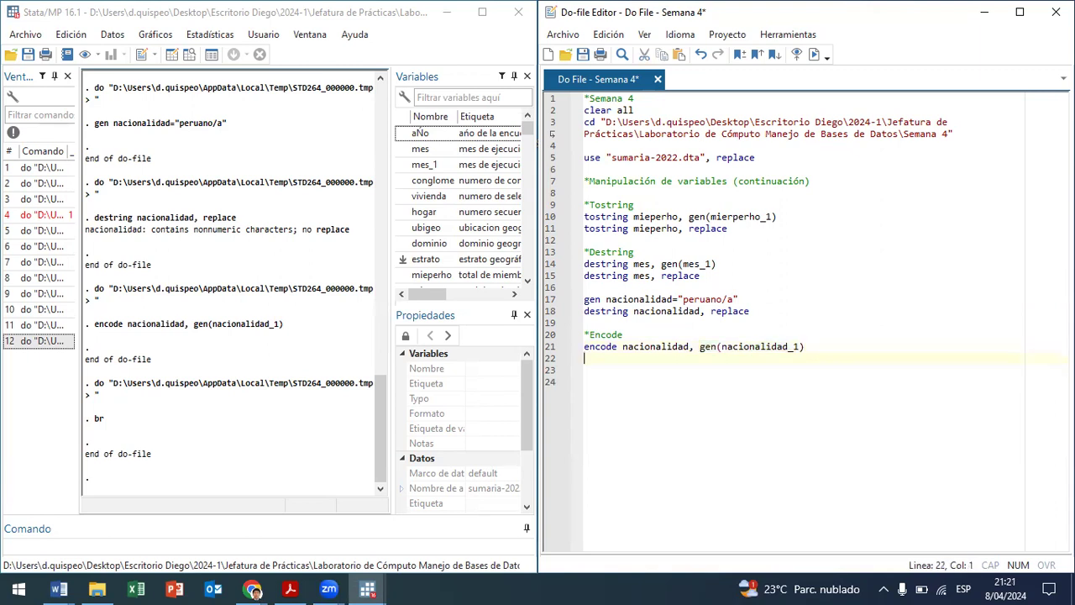
pyautogui.write('encode nacion')
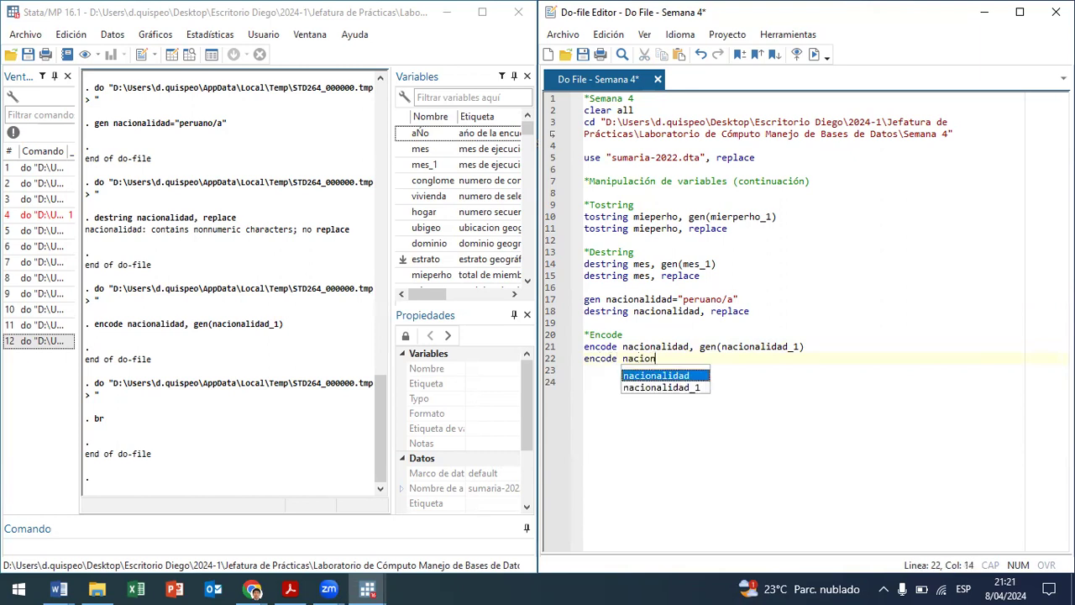
pyautogui.write('alidad,')
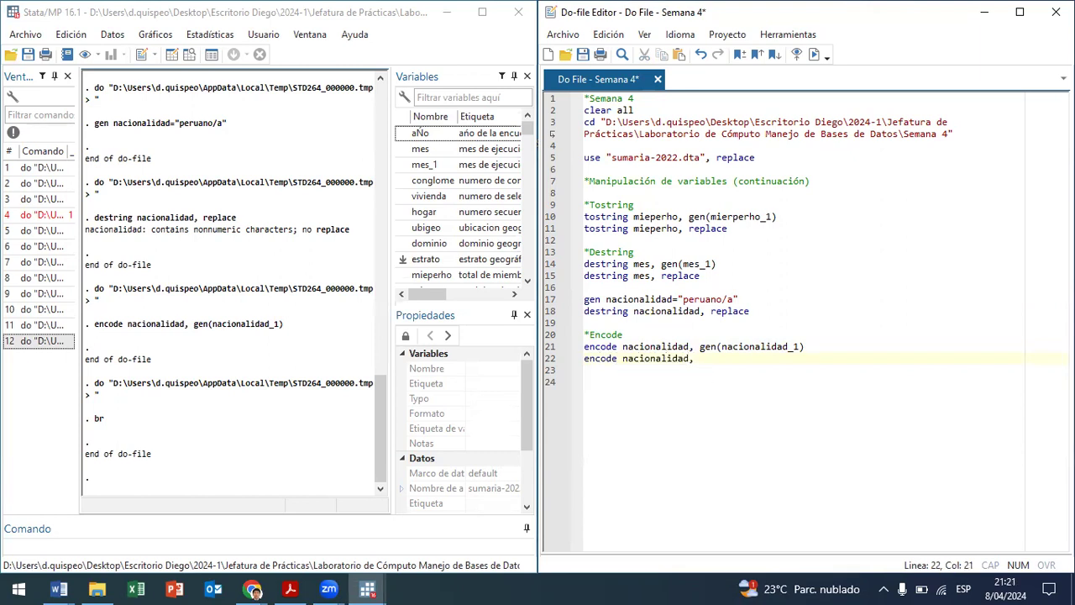
pyautogui.write(' rep')
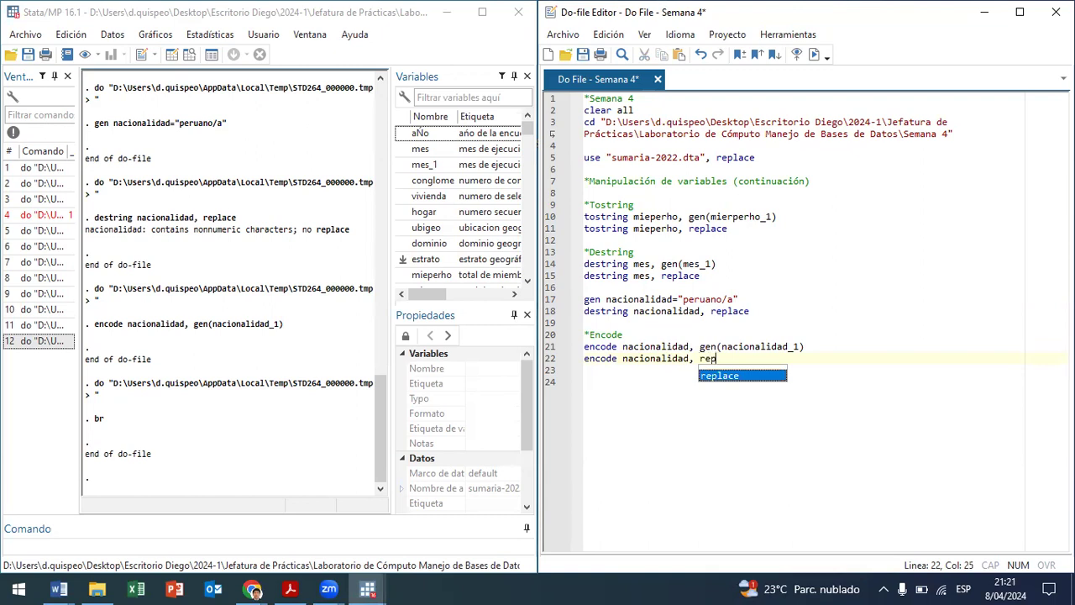
pyautogui.write('lace')
pyautogui.moveTo(738, 358); pyautogui.dragTo(716, 357)
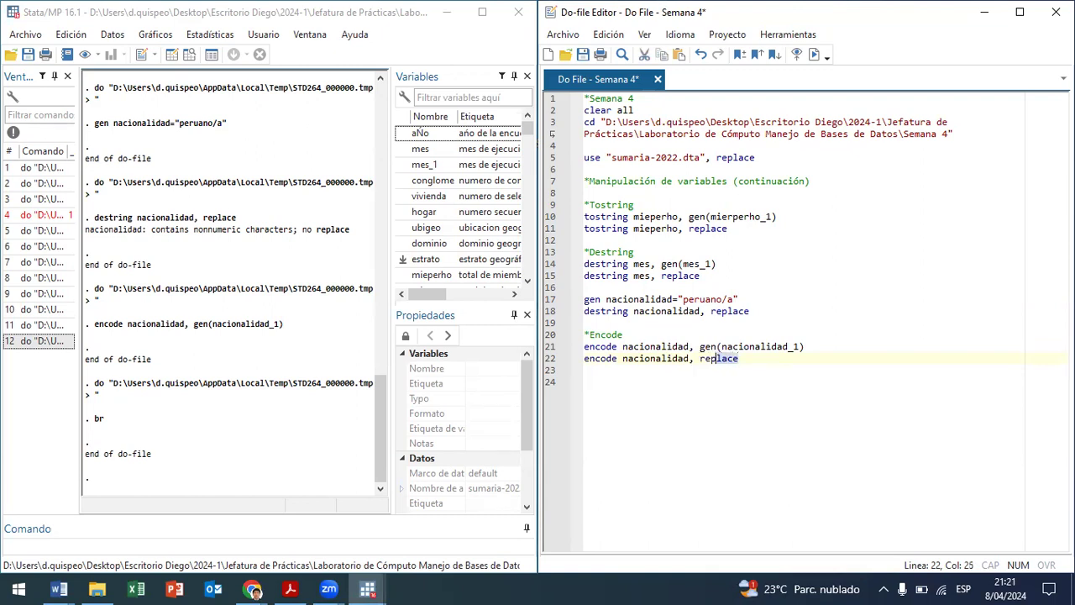
pyautogui.hotkey('ctrl', 'd')
pyautogui.click(716, 357)
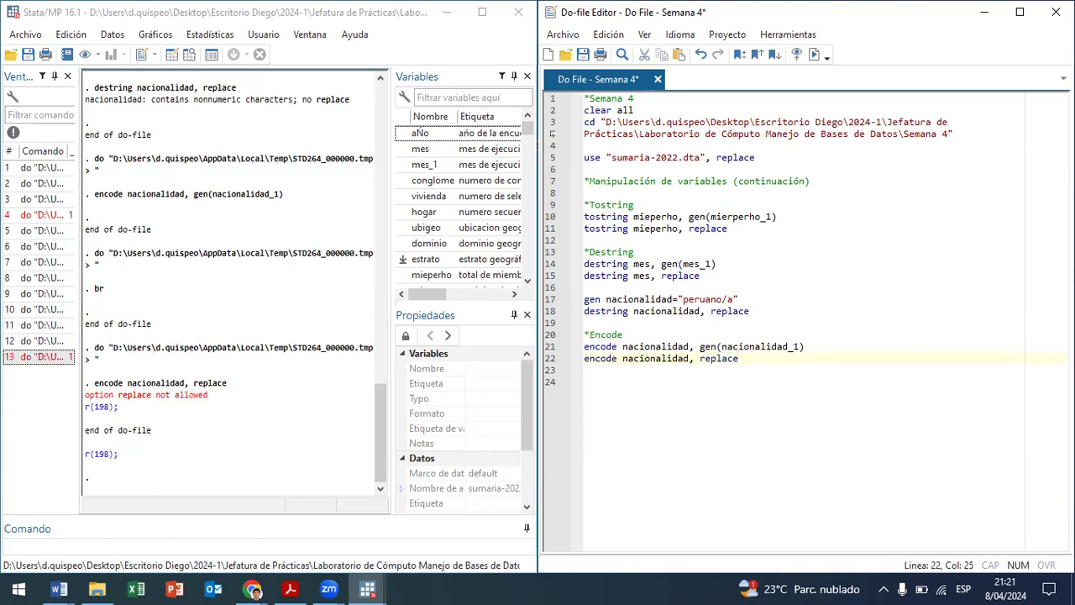
# - Remove the replace option so the second command reads encode nacionalidad, and try running it
pyautogui.click(738, 357)
pyautogui.press('BackSpace')
pyautogui.press('BackSpace')
pyautogui.press('BackSpace')
pyautogui.press('BackSpace')
pyautogui.press('BackSpace')
pyautogui.press('BackSpace')
pyautogui.press('BackSpace')
pyautogui.press('BackSpace')
pyautogui.press('BackSpace')
pyautogui.press('BackSpace')
pyautogui.write('d')
pyautogui.hotkey('ctrl', 'd')
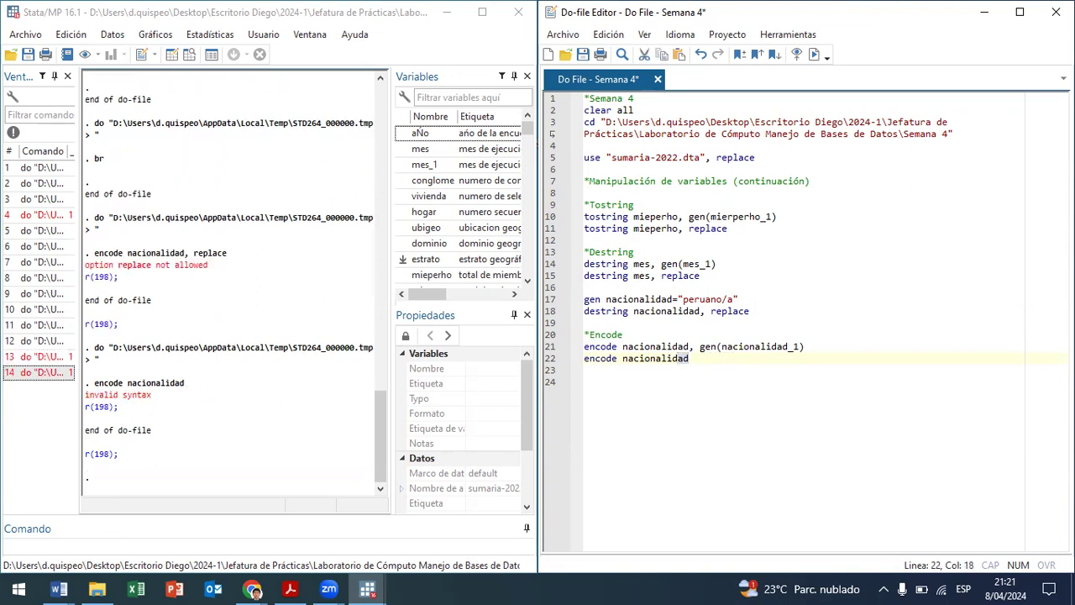
# - Run h encode to open the help page for the encode command
pyautogui.click(225, 546)
pyautogui.write('h enc')
pyautogui.press('BackSpace')
pyautogui.press('BackSpace')
pyautogui.press('BackSpace')
pyautogui.write('e')
pyautogui.press('BackSpace')
pyautogui.write('encode')
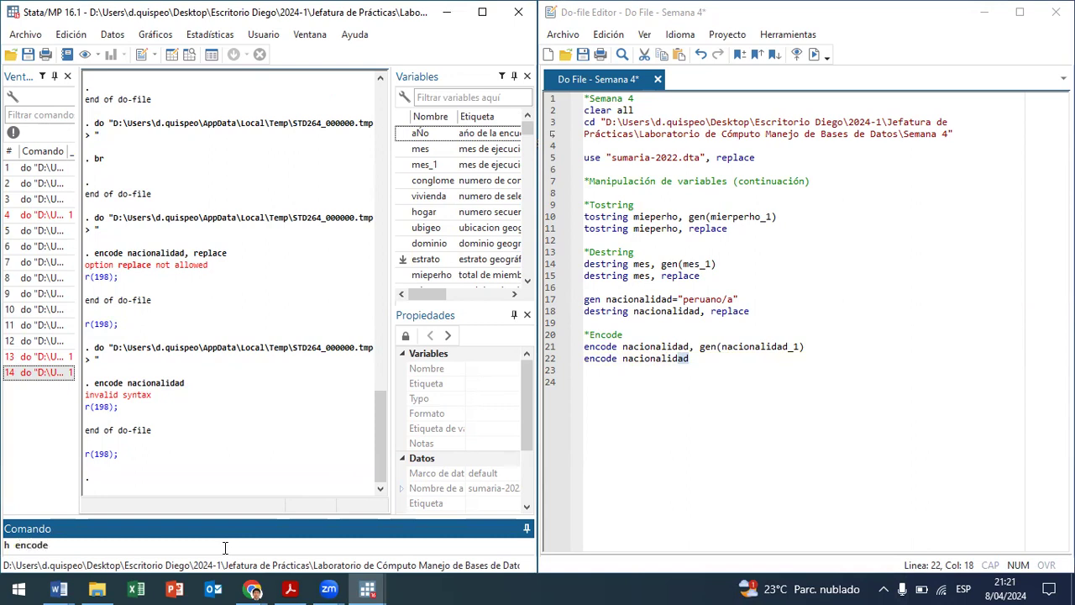
pyautogui.press('Return')
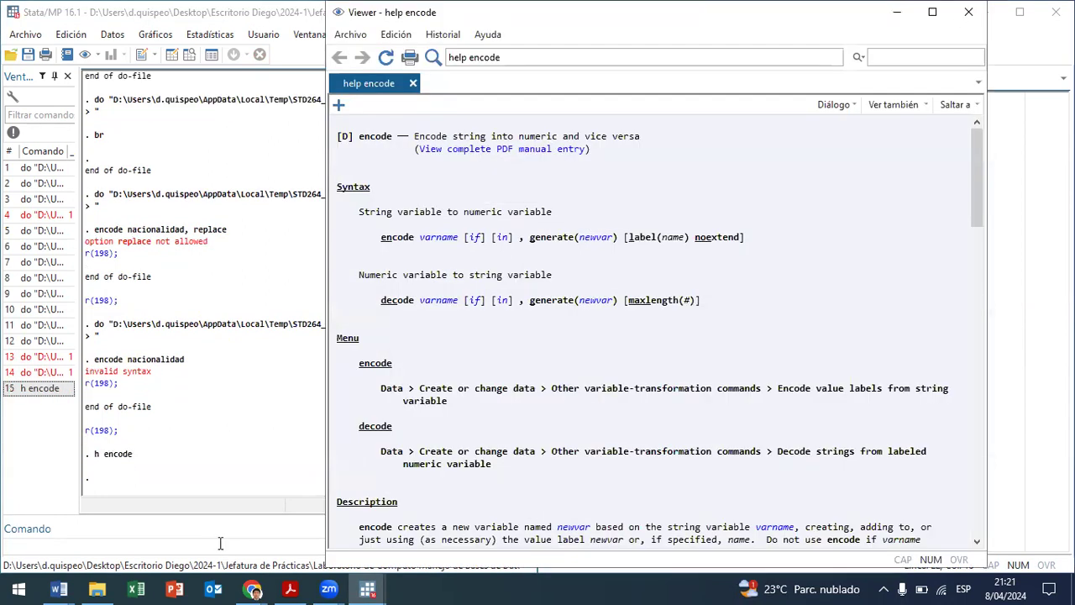
# - Read the description, options and examples in the encode help page
pyautogui.scroll(-10, 475, 395)
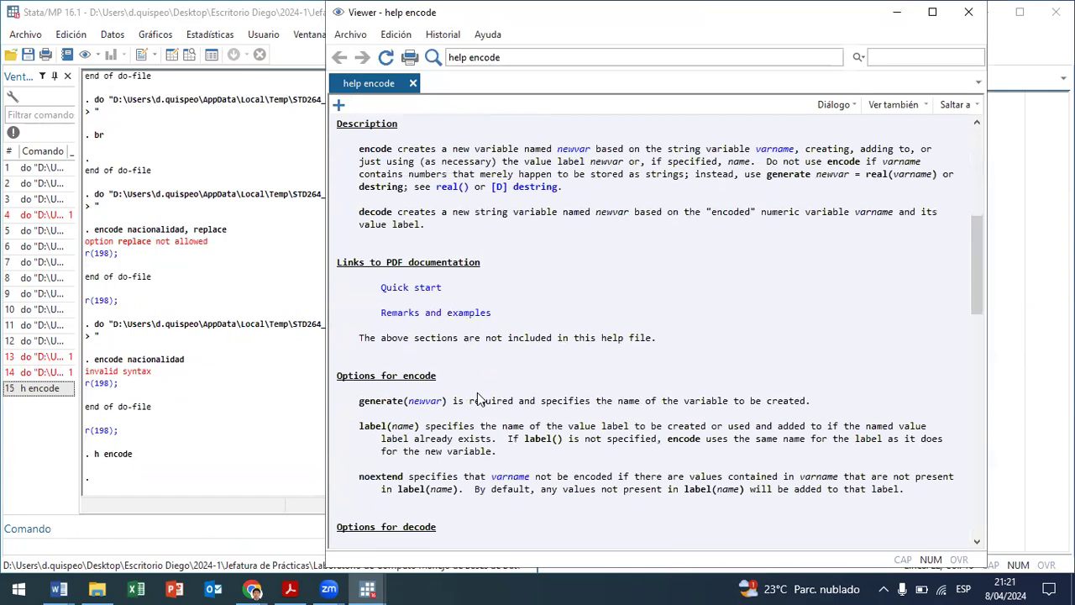
pyautogui.scroll(-1, 460, 433)
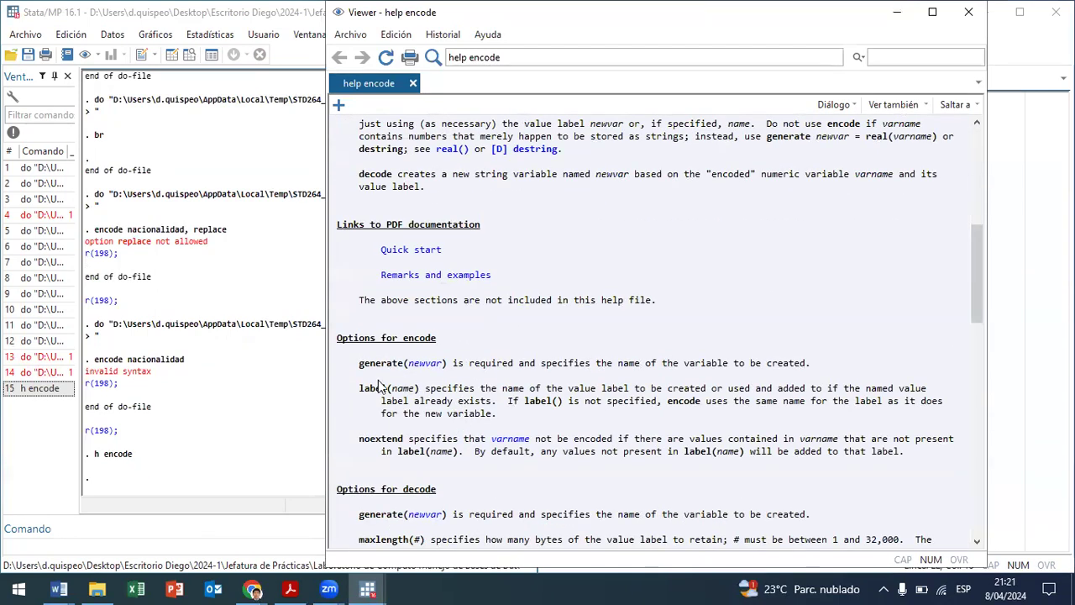
pyautogui.scroll(-5, 379, 384)
pyautogui.scroll(-8, 390, 395)
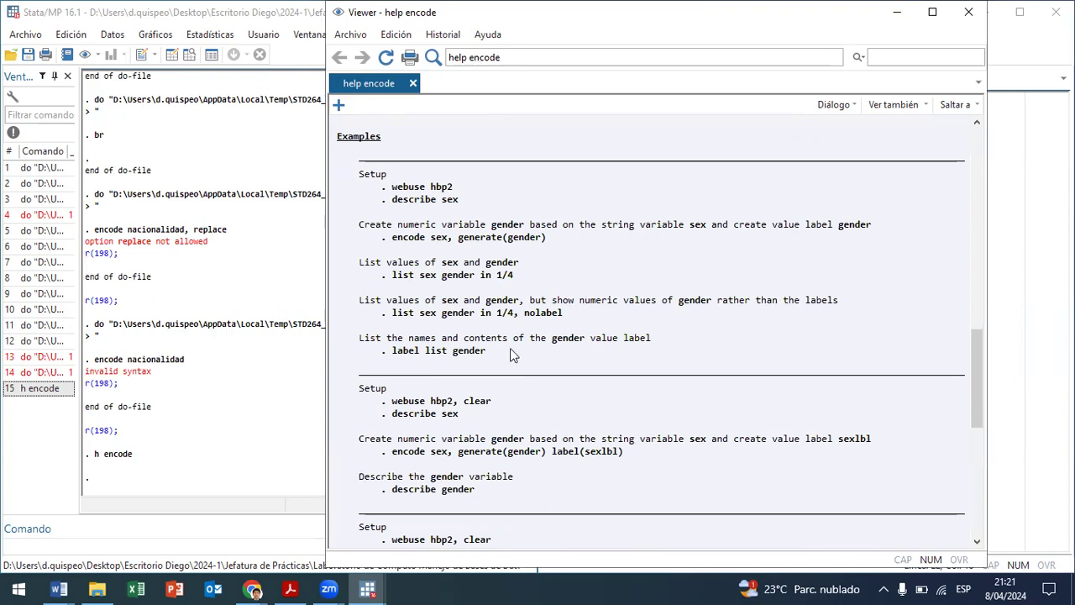
pyautogui.scroll(-2, 511, 353)
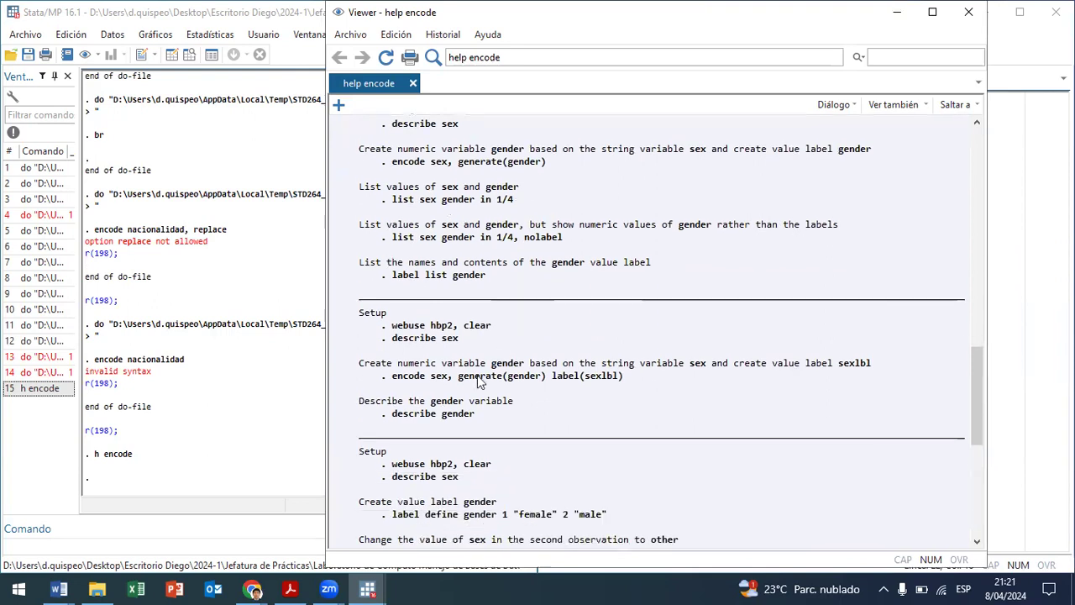
pyautogui.scroll(-4, 462, 434)
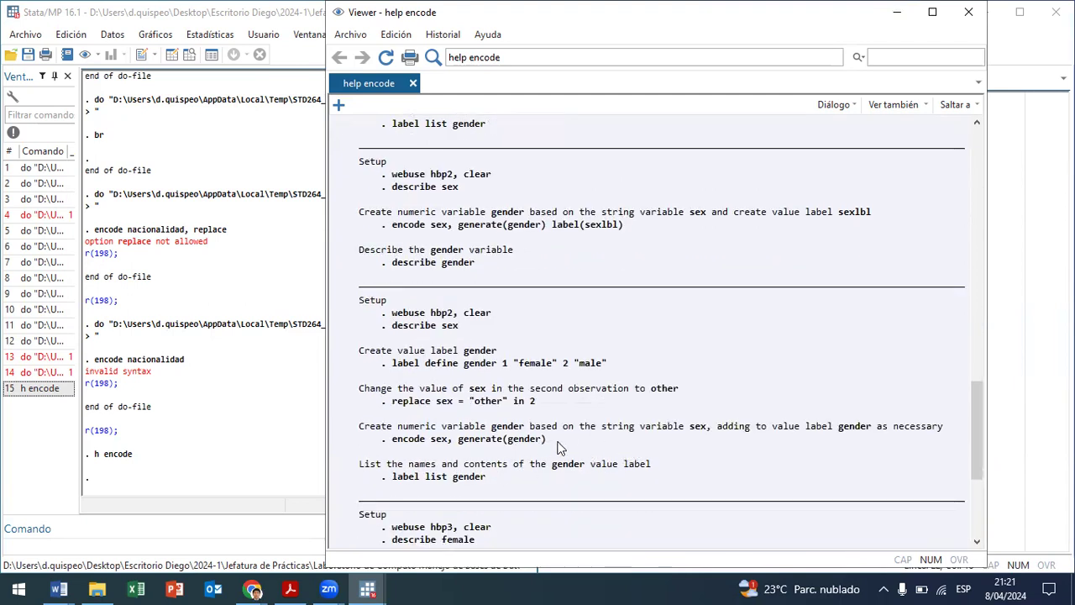
# - Read the remaining encode and decode examples at the end of the encode help page and close the help viewer
pyautogui.scroll(-4, 577, 445)
pyautogui.scroll(-1, 577, 439)
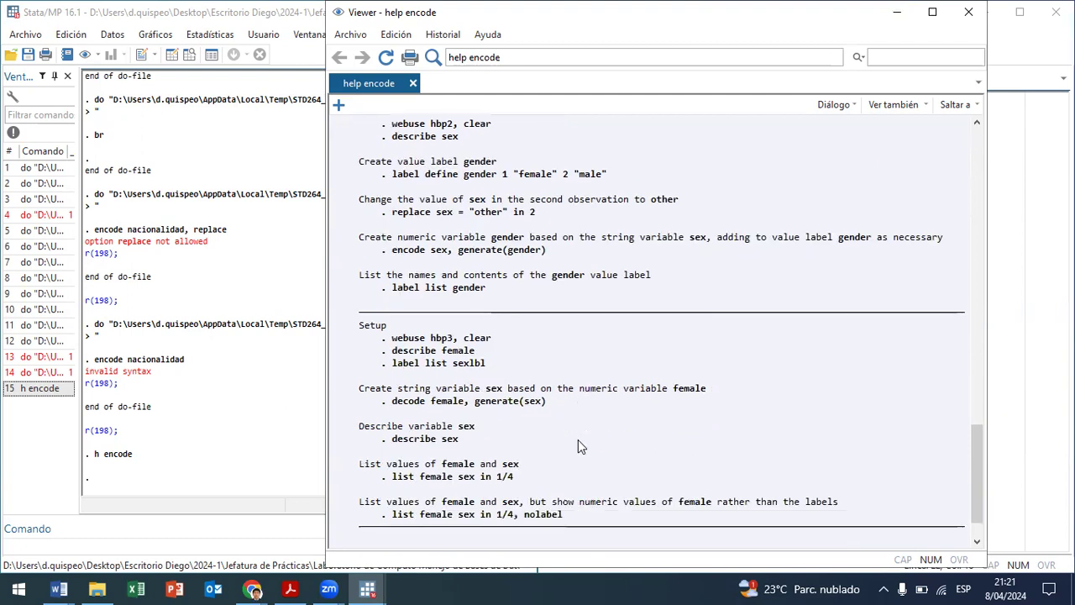
pyautogui.scroll(-1, 553, 415)
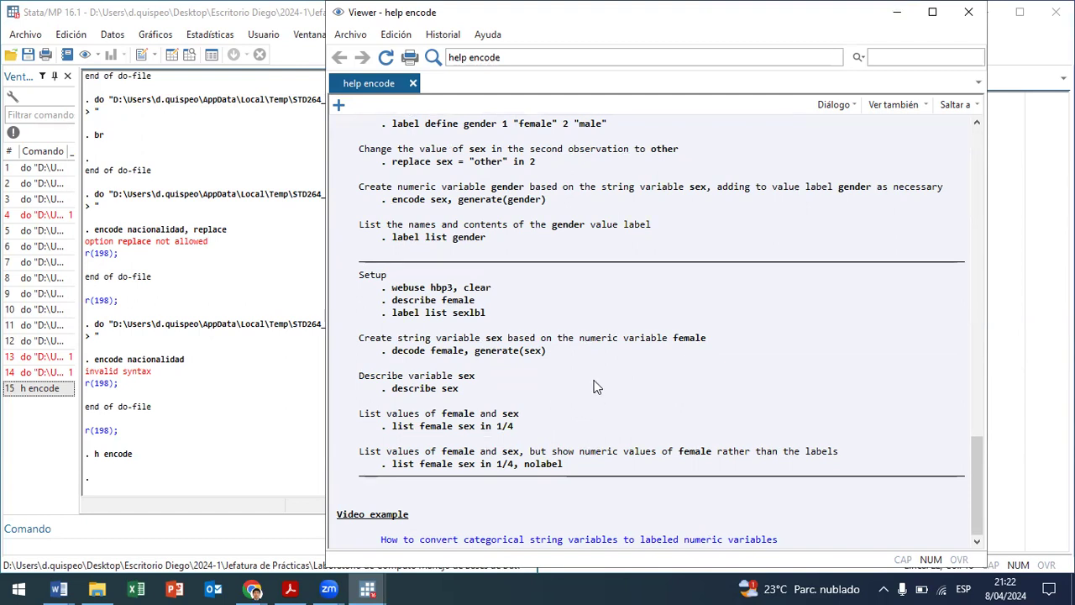
pyautogui.rightClick(576, 466)
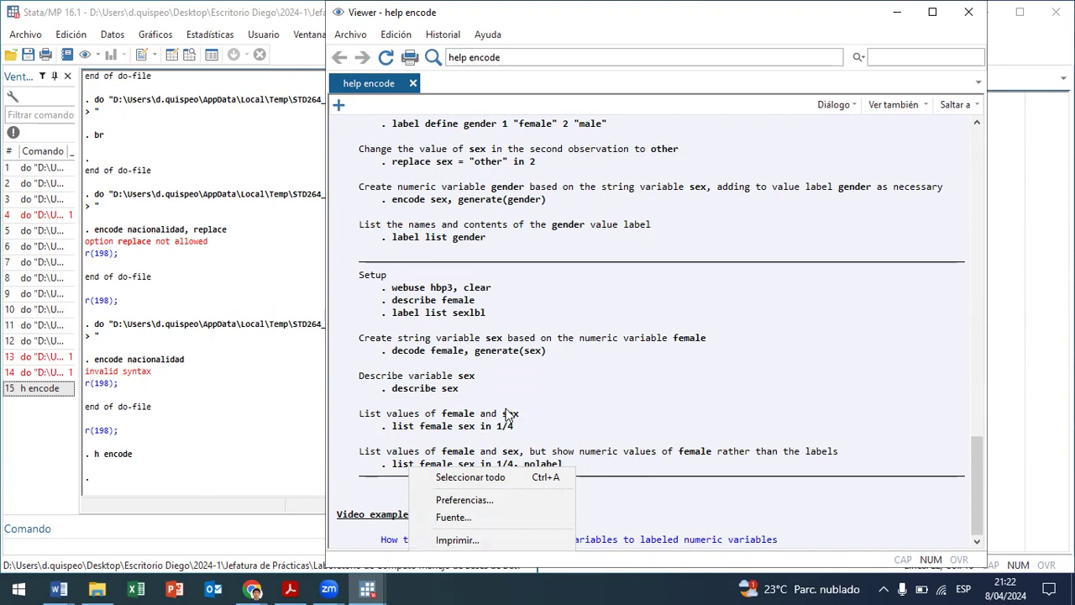
pyautogui.click(618, 414)
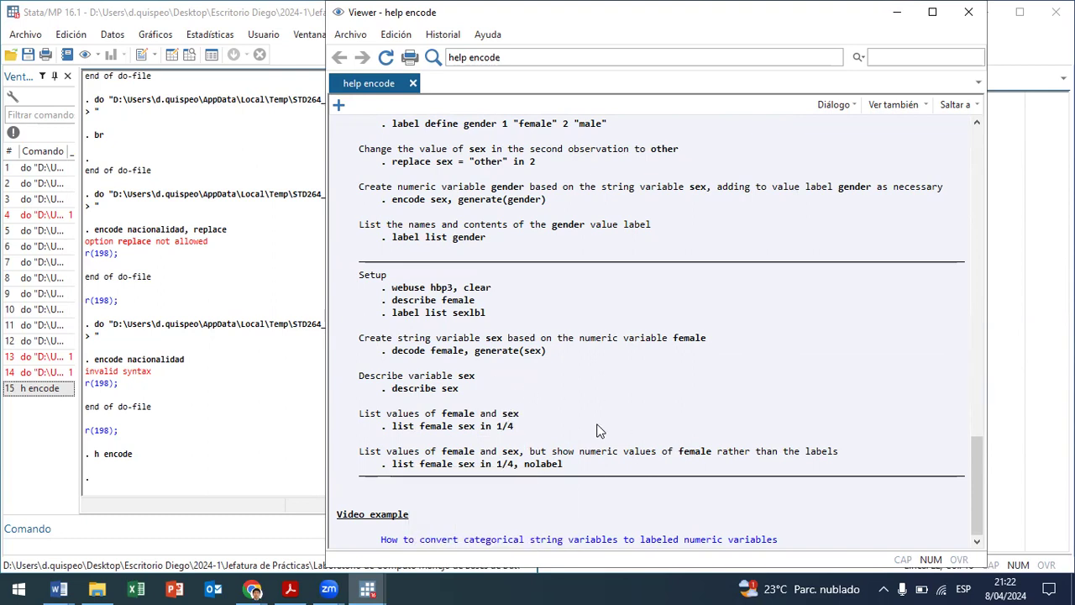
pyautogui.click(968, 13)
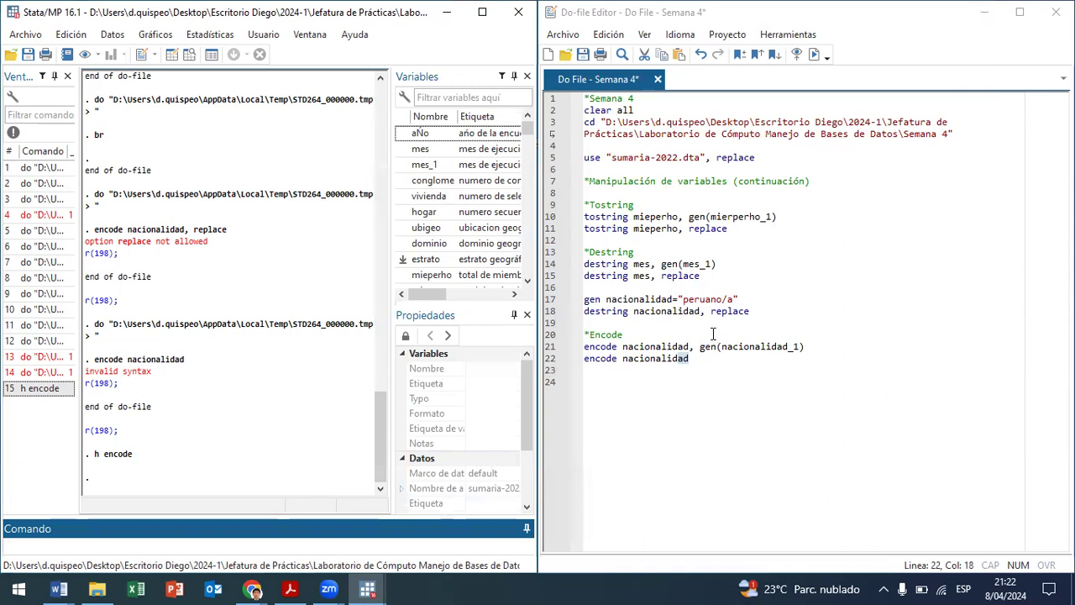
# - Write putexcel two lines below the second encode command and select the word
pyautogui.click(723, 358)
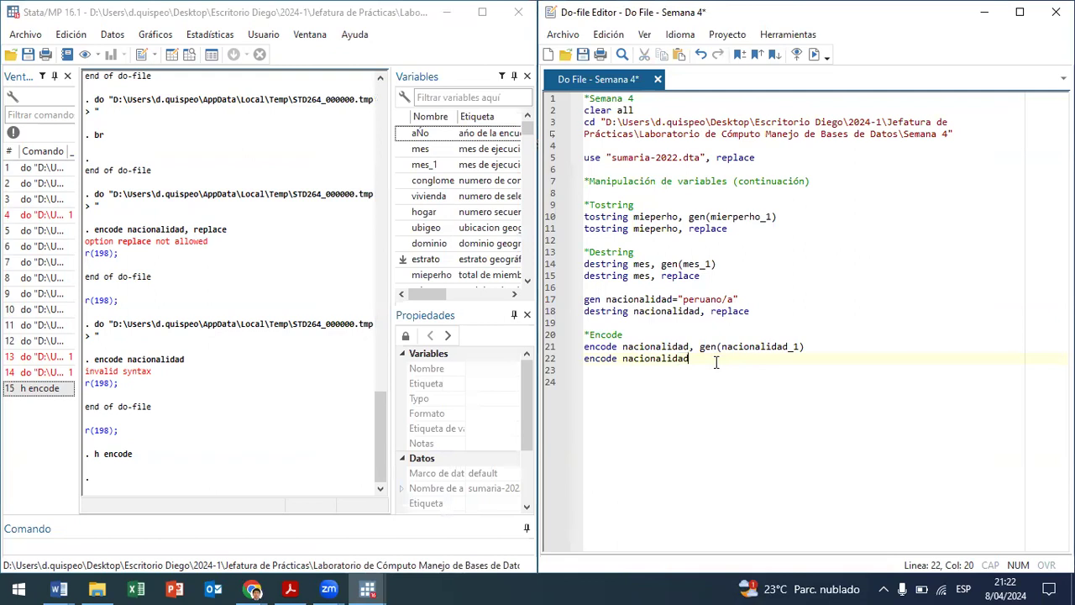
pyautogui.press('Return')
pyautogui.press('Return')
pyautogui.write('put')
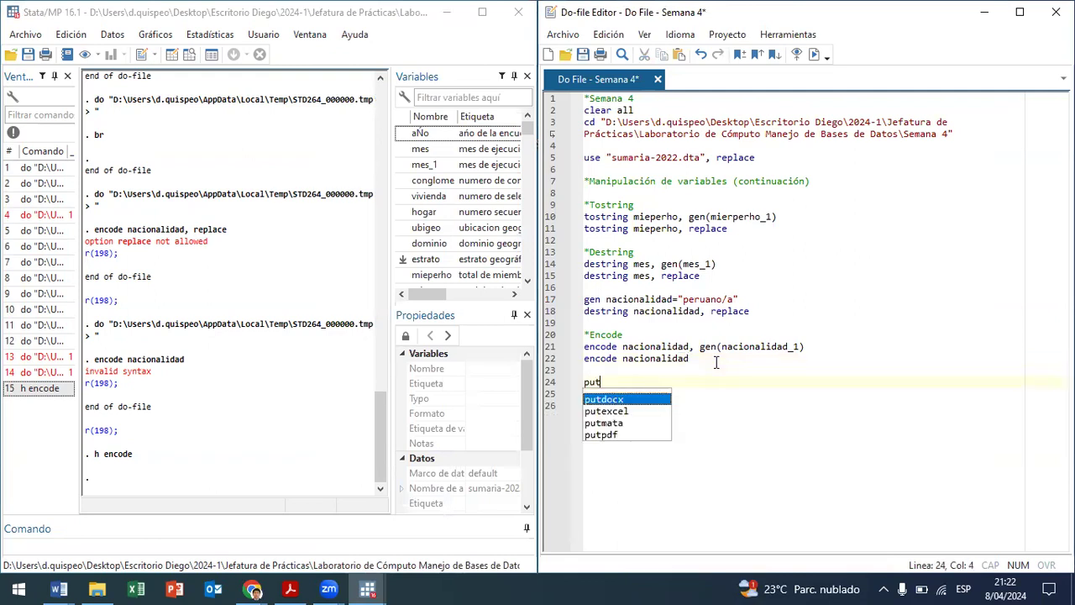
pyautogui.write('doc')
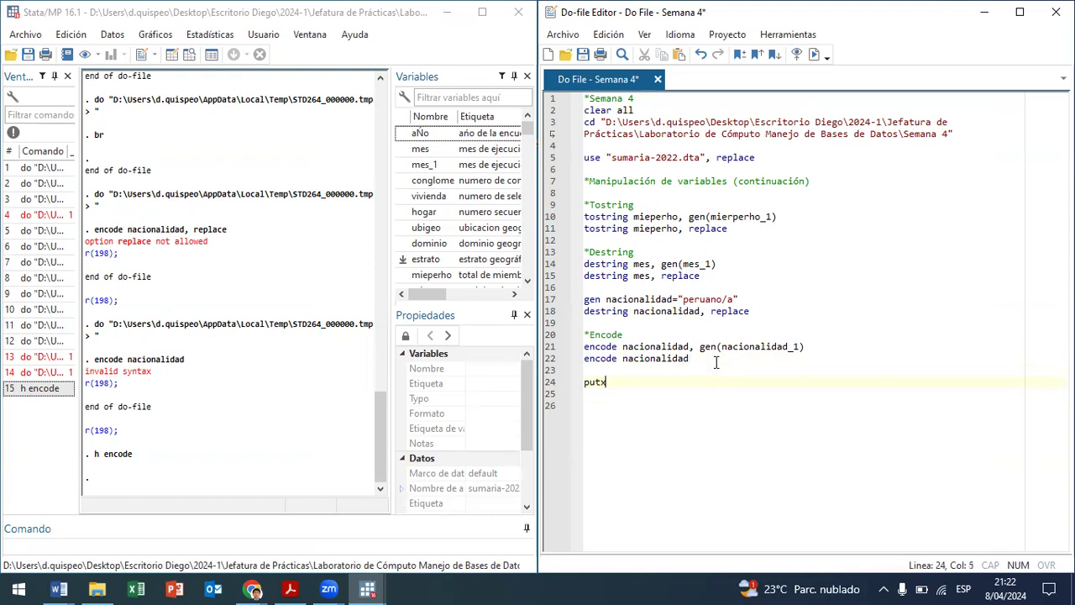
pyautogui.press('BackSpace')
pyautogui.press('BackSpace')
pyautogui.press('BackSpace')
pyautogui.write('excel')
pyautogui.hotkey('shift', 'Left')
pyautogui.hotkey('shift', 'Left')
pyautogui.hotkey('shift', 'Left')
pyautogui.hotkey('shift', 'Left')
pyautogui.hotkey('shift', 'Left')
pyautogui.hotkey('shift', 'Left')
pyautogui.hotkey('shift', 'Left')
pyautogui.hotkey('shift', 'Left')
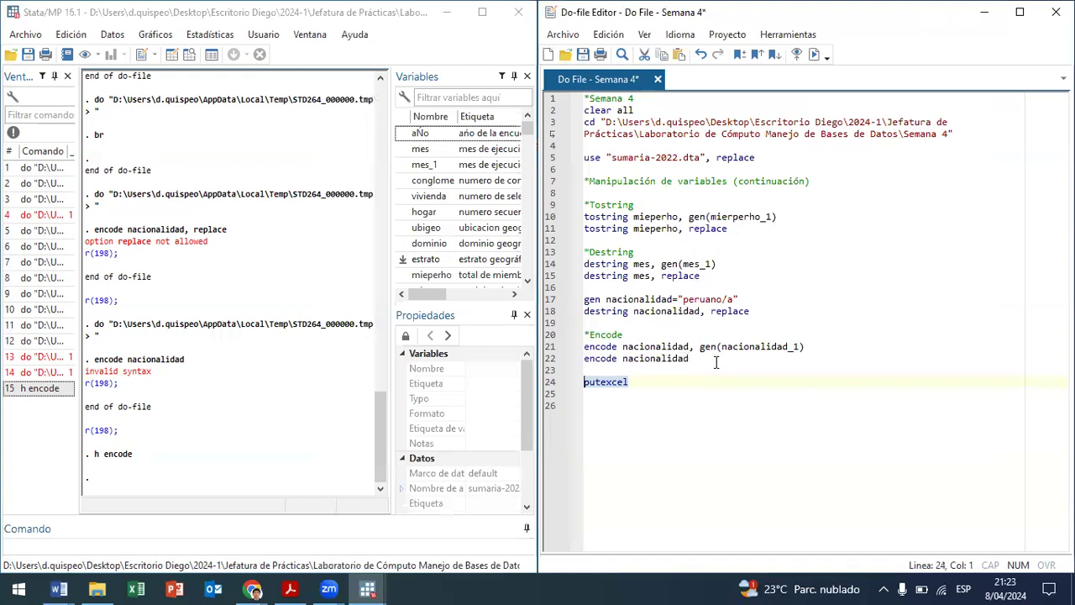
# - Delete the putexcel text and its line from the do-file
pyautogui.press('End')
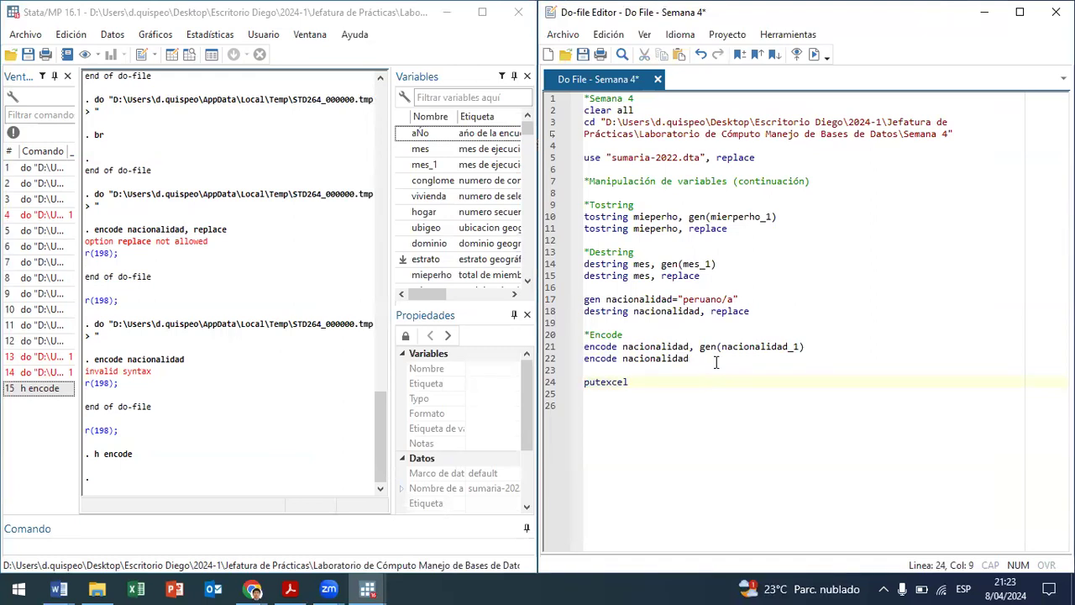
pyautogui.press('BackSpace')
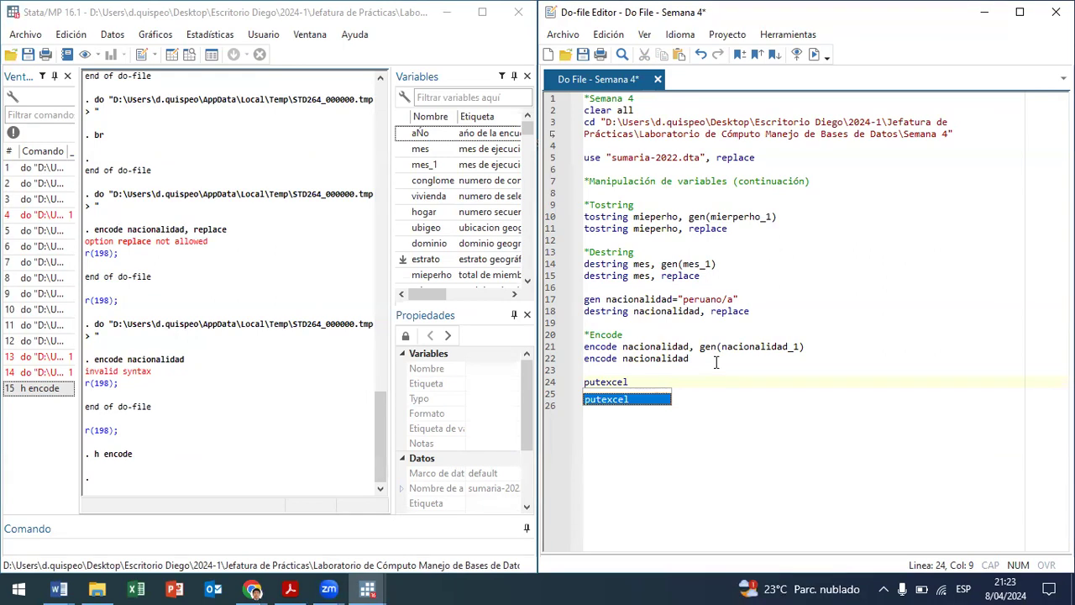
pyautogui.press('BackSpace')
pyautogui.press('BackSpace')
pyautogui.press('BackSpace')
pyautogui.press('BackSpace')
pyautogui.press('BackSpace')
pyautogui.press('BackSpace')
pyautogui.press('BackSpace')
pyautogui.press('BackSpace')
pyautogui.press('BackSpace')
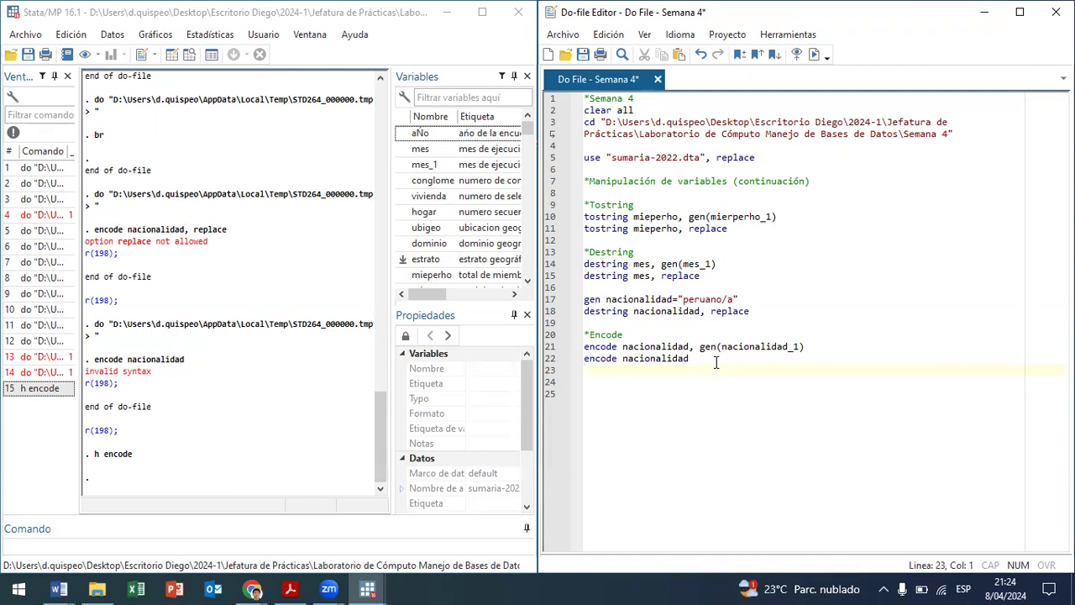
# - Extend the second encode command to encode nacionalidad, replace and try running it
pyautogui.press('Up')
pyautogui.press('Right')
pyautogui.press('Right')
pyautogui.press('Right')
pyautogui.press('Right')
pyautogui.press('Right')
pyautogui.press('Right')
pyautogui.press('Right')
pyautogui.press('Right')
pyautogui.press('Right')
pyautogui.press('Right')
pyautogui.press('Right')
pyautogui.press('Right')
pyautogui.press('Right')
pyautogui.press('Right')
pyautogui.press('Right')
pyautogui.press('Right')
pyautogui.press('Right')
pyautogui.press('Right')
pyautogui.write(', replace')
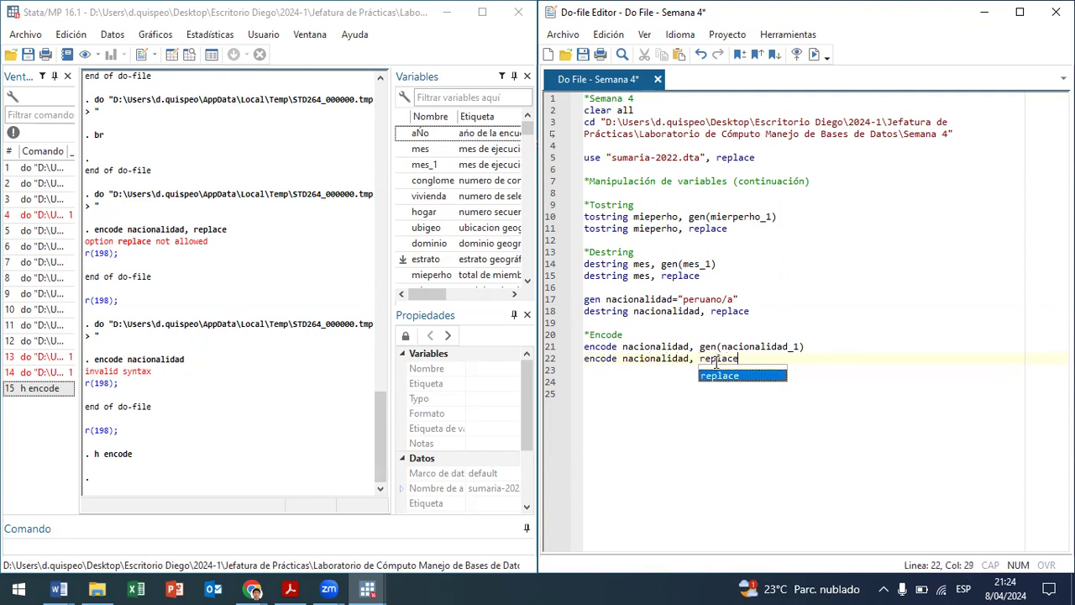
pyautogui.keyDown('shift'); pyautogui.click(715, 363); pyautogui.keyUp('shift')
pyautogui.hotkey('ctrl', 'd')
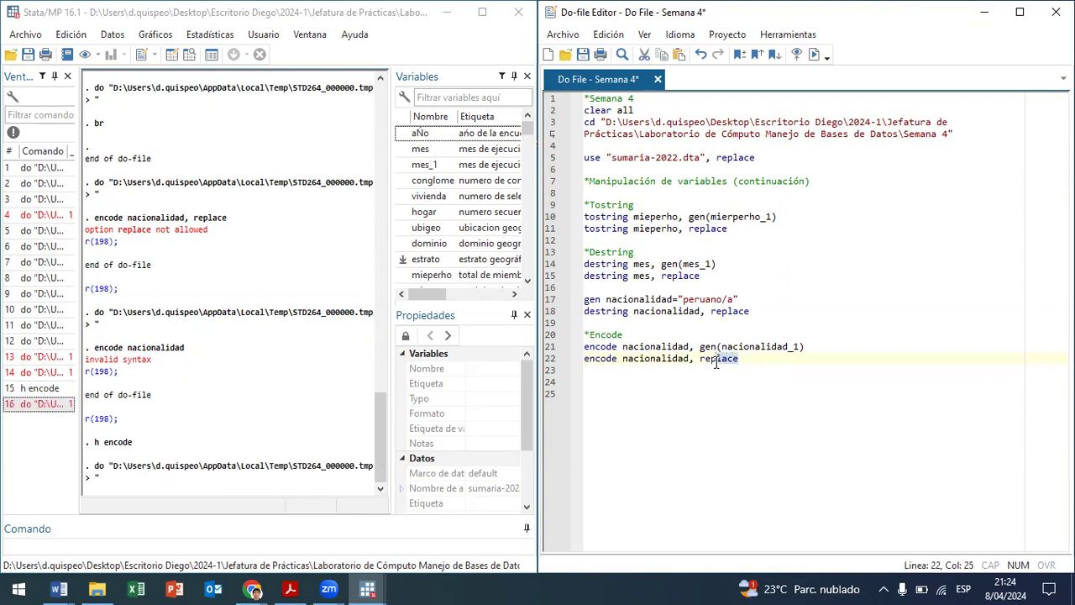
# - Delete the whole second encode command, keeping only encode nacionalidad, gen(nacionalidad_1) in the Encode section
pyautogui.press('End')
pyautogui.press('BackSpace')
pyautogui.press('BackSpace')
pyautogui.press('BackSpace')
pyautogui.press('BackSpace')
pyautogui.press('BackSpace')
pyautogui.press('BackSpace')
pyautogui.press('BackSpace')
pyautogui.press('BackSpace')
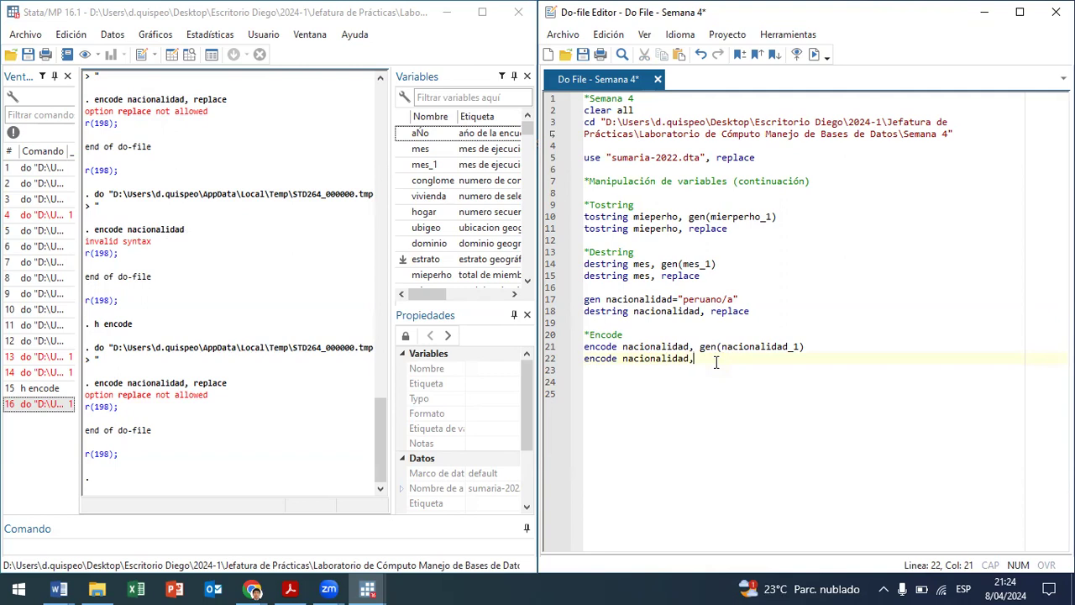
pyautogui.press('BackSpace')
pyautogui.press('BackSpace')
pyautogui.press('BackSpace')
pyautogui.press('BackSpace')
pyautogui.press('BackSpace')
pyautogui.press('BackSpace')
pyautogui.press('BackSpace')
pyautogui.press('BackSpace')
pyautogui.press('BackSpace')
pyautogui.press('BackSpace')
pyautogui.press('BackSpace')
pyautogui.press('BackSpace')
pyautogui.press('BackSpace')
pyautogui.press('BackSpace')
pyautogui.press('BackSpace')
pyautogui.press('BackSpace')
pyautogui.press('BackSpace')
pyautogui.press('BackSpace')
pyautogui.press('BackSpace')
pyautogui.press('BackSpace')
pyautogui.press('BackSpace')
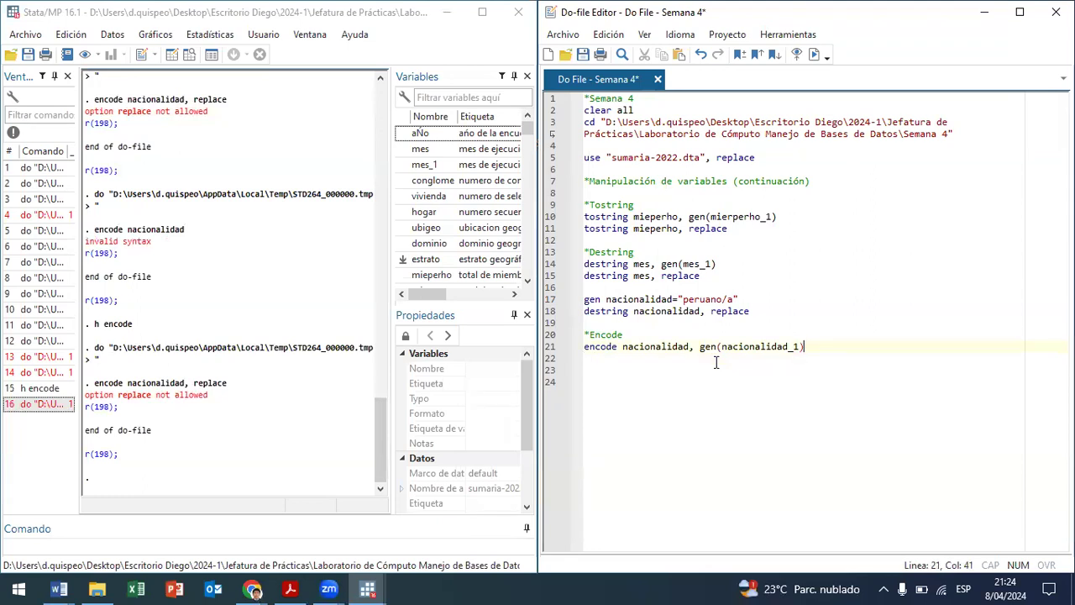
# - Add the comment heading *Decode below the Encode section, separated by a blank line
pyautogui.press('Return')
pyautogui.press('Return')
pyautogui.write('*Decode')
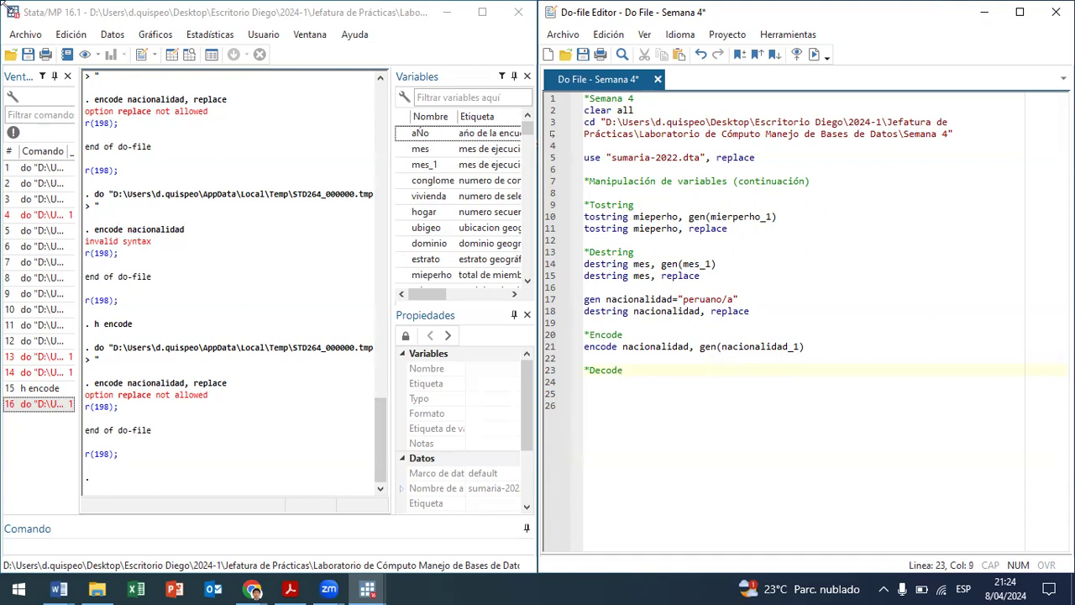
# - Open the dataset for browsing and widen the dominio column, accepting the dataset characteristics notice
pyautogui.click(189, 53)
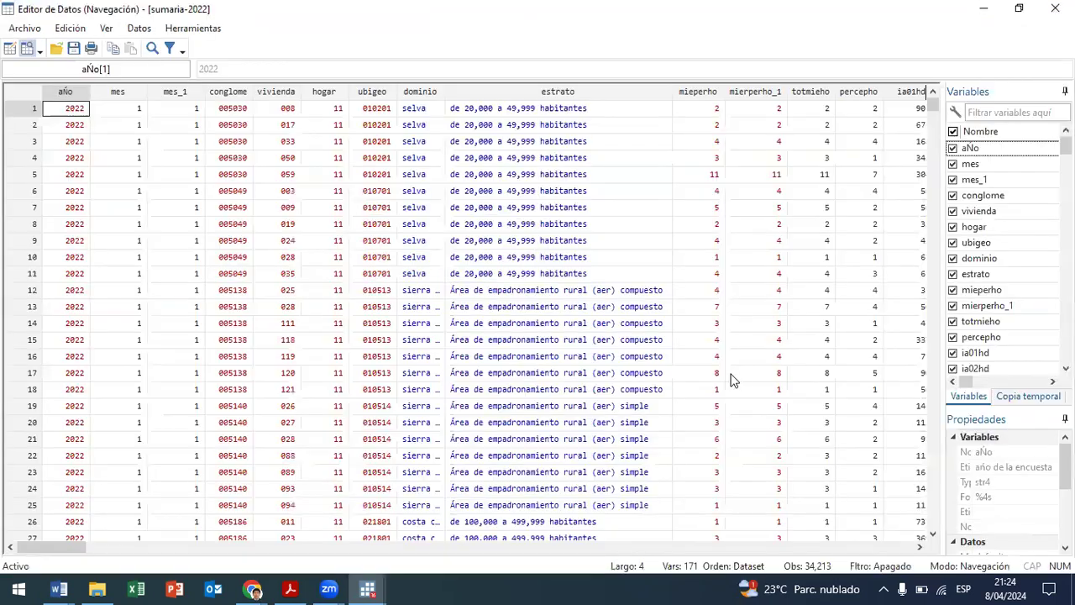
pyautogui.click(421, 172)
pyautogui.moveTo(444, 100); pyautogui.dragTo(515, 102)
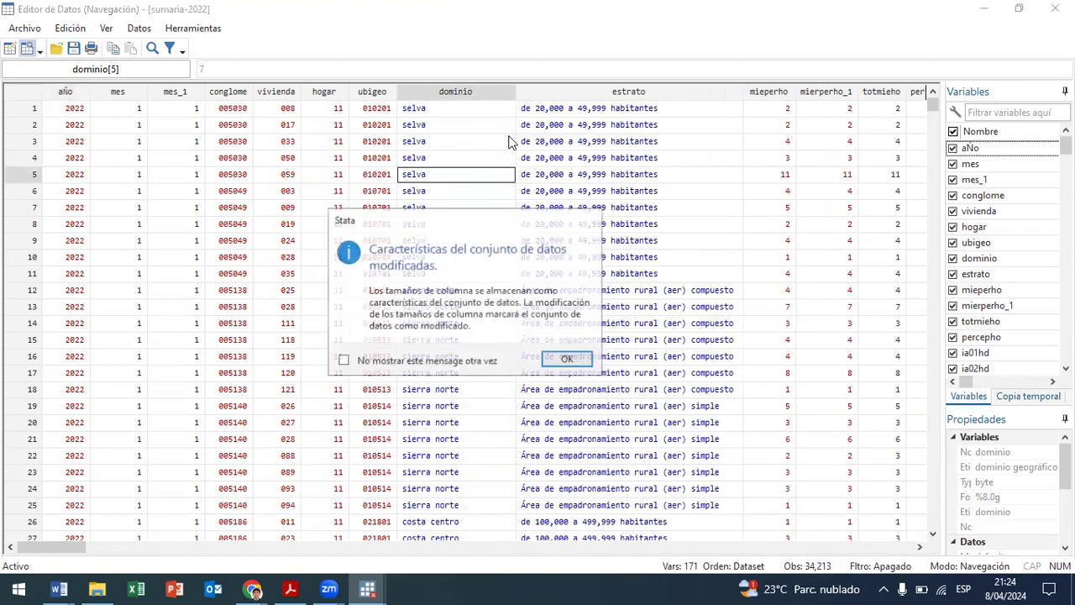
pyautogui.click(571, 361)
# - Switch the dataset to edit mode and check the numeric codes behind the first selva and sierra norte values in dominio
pyautogui.click(10, 48)
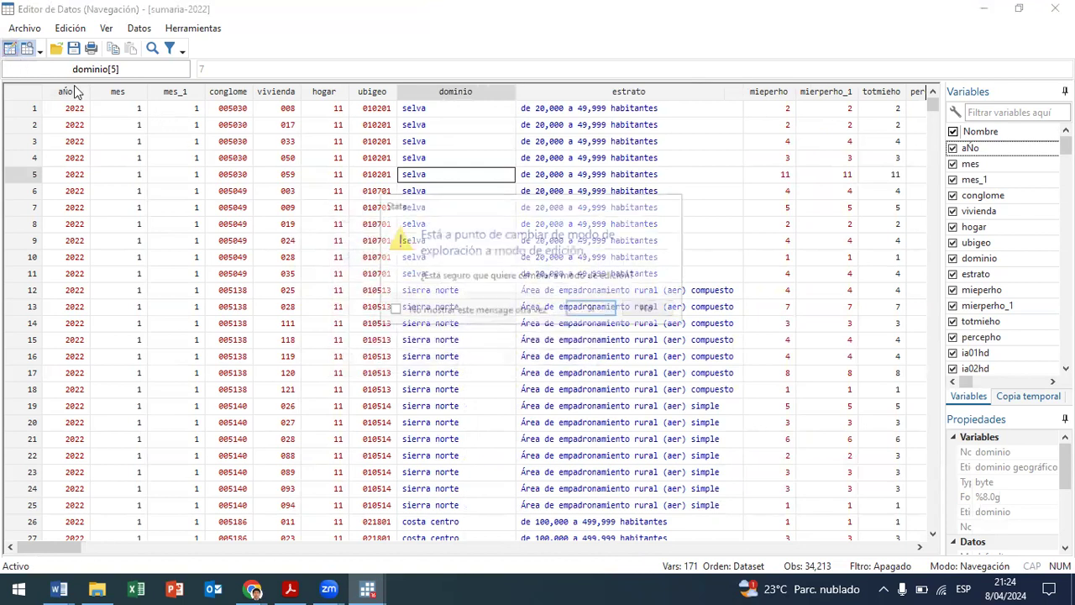
pyautogui.click(588, 310)
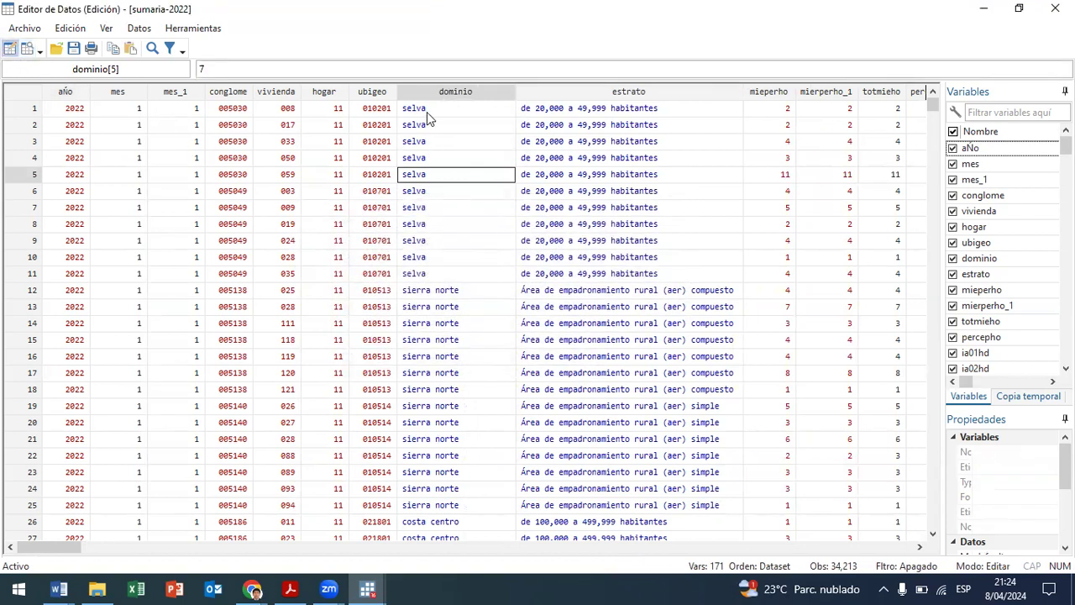
pyautogui.doubleClick(427, 108)
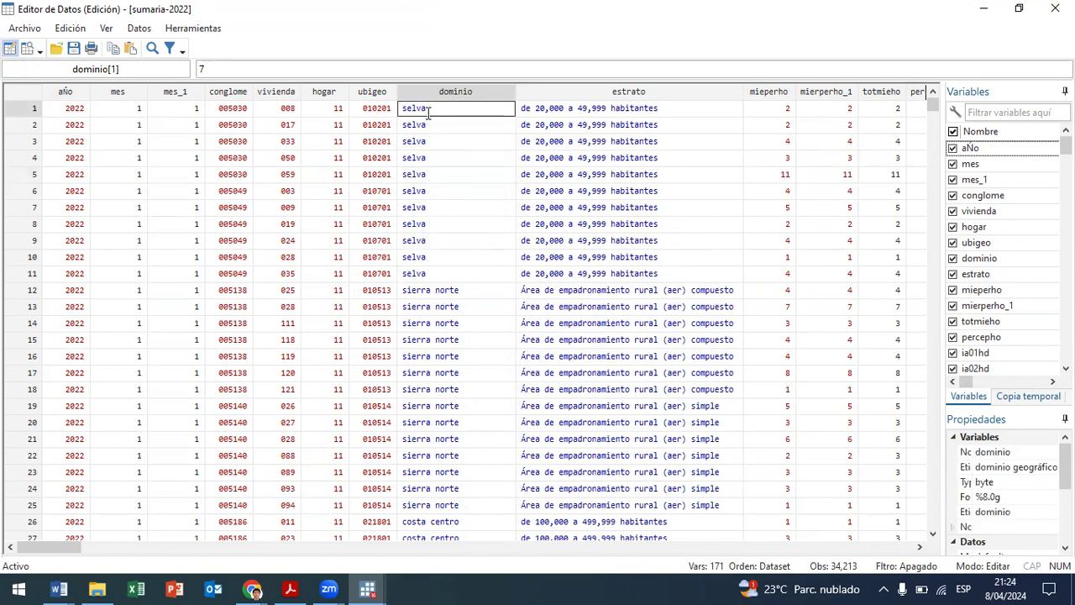
pyautogui.click(430, 132)
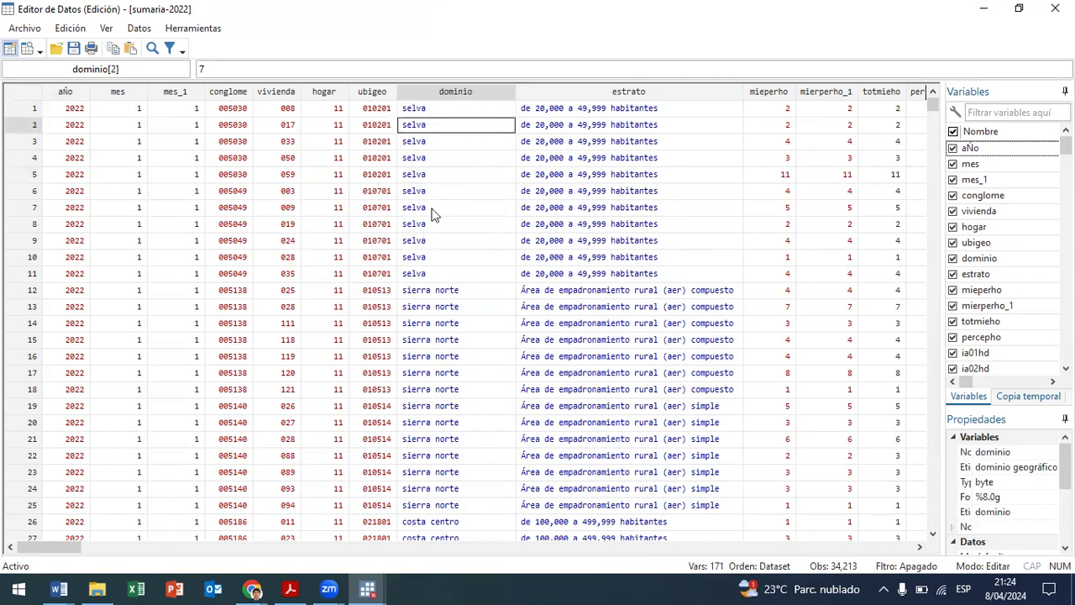
pyautogui.doubleClick(468, 296)
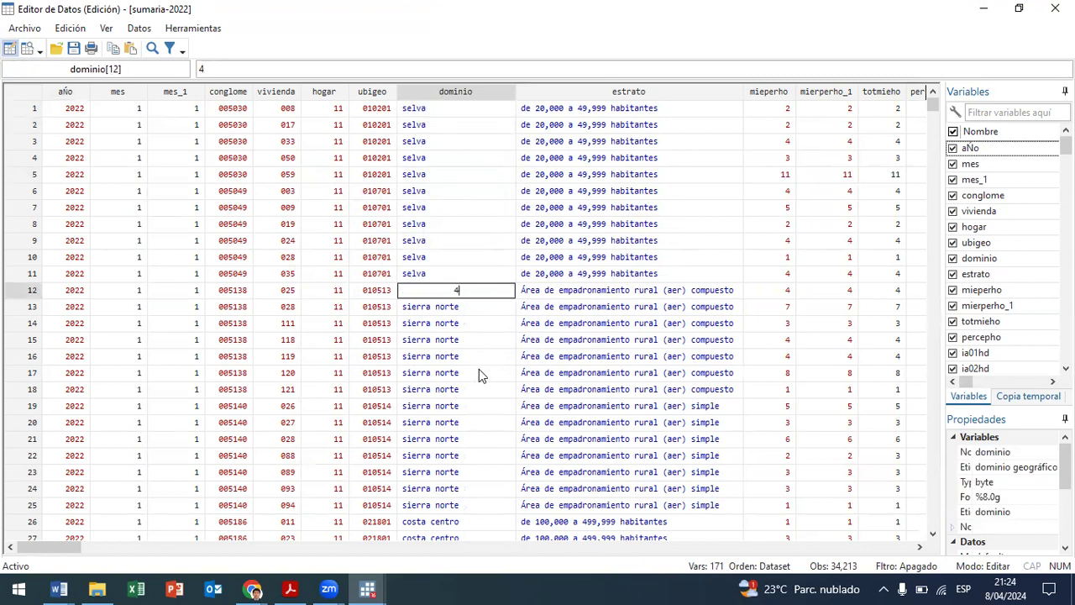
# - Check the numeric codes behind the sierra centro and sierra norte values further down dominio, and close the data editor
pyautogui.scroll(-5, 479, 368)
pyautogui.scroll(3, 458, 306)
pyautogui.scroll(2, 458, 307)
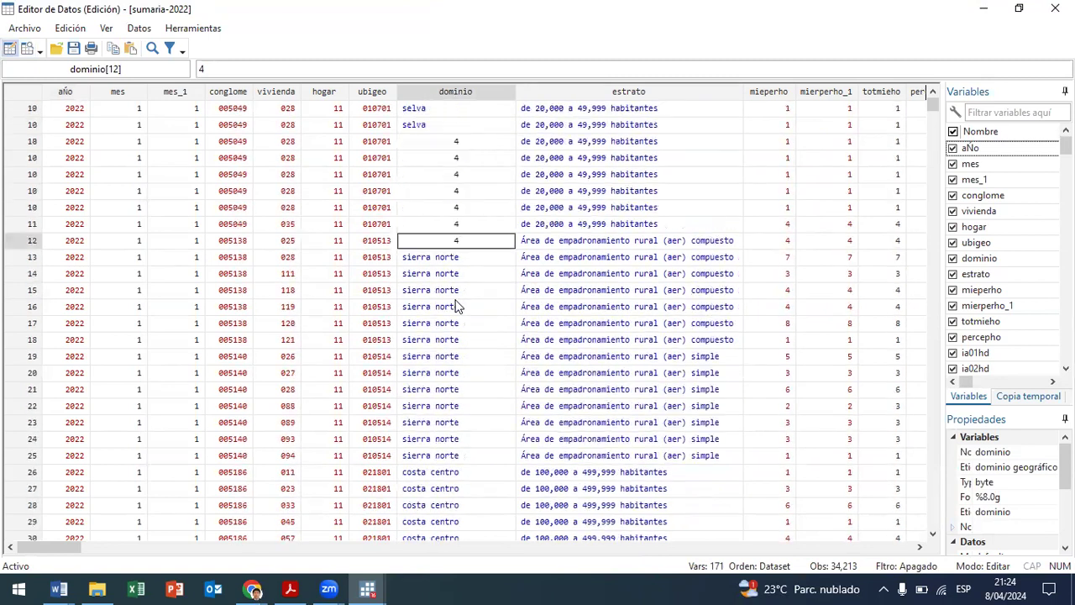
pyautogui.scroll(-7, 459, 346)
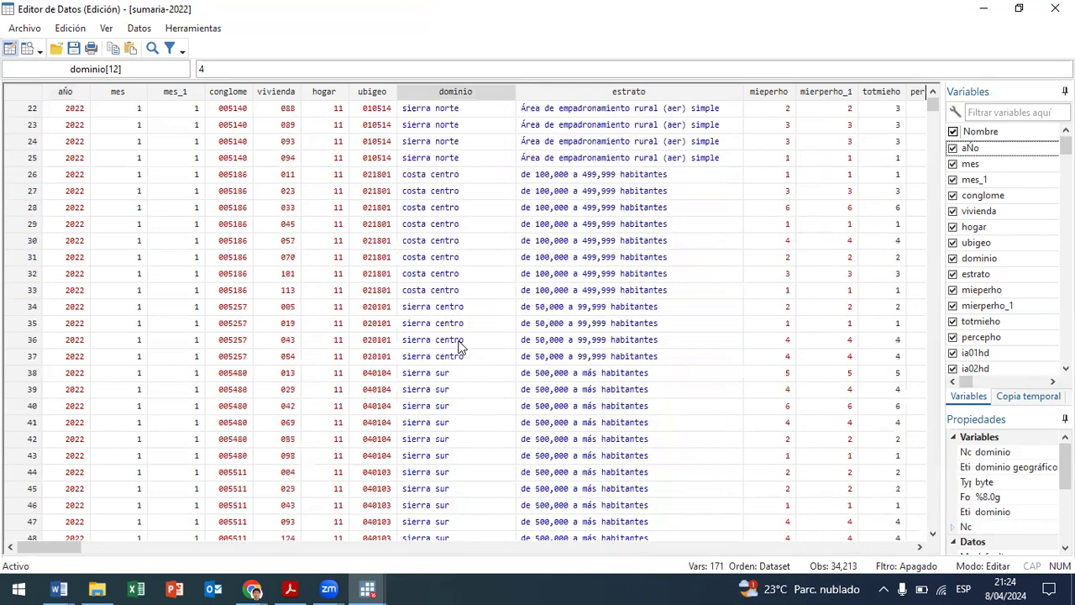
pyautogui.click(438, 346)
pyautogui.click(438, 346)
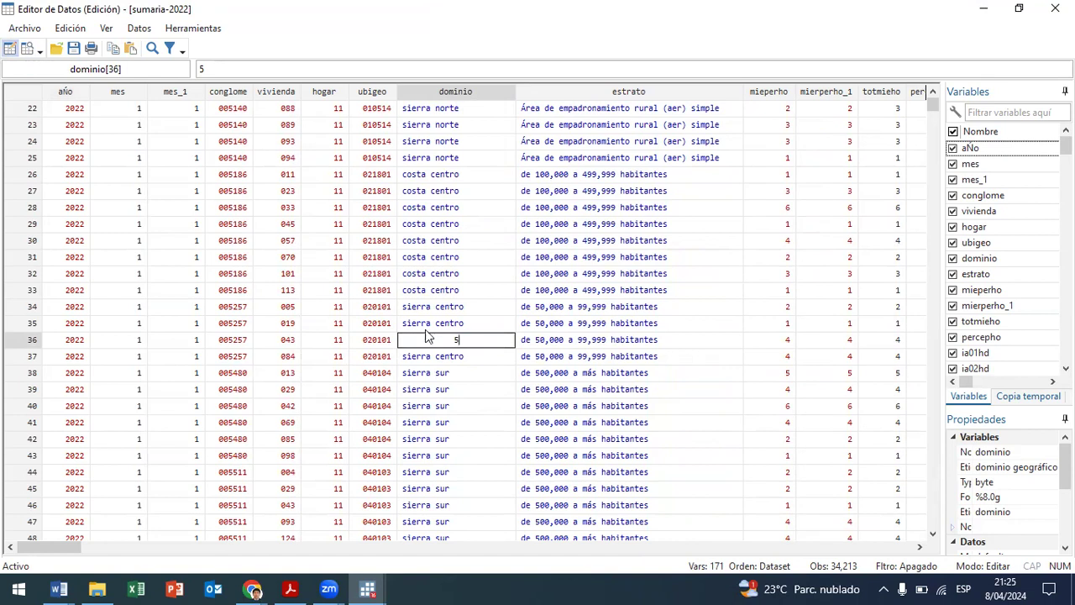
pyautogui.click(479, 326)
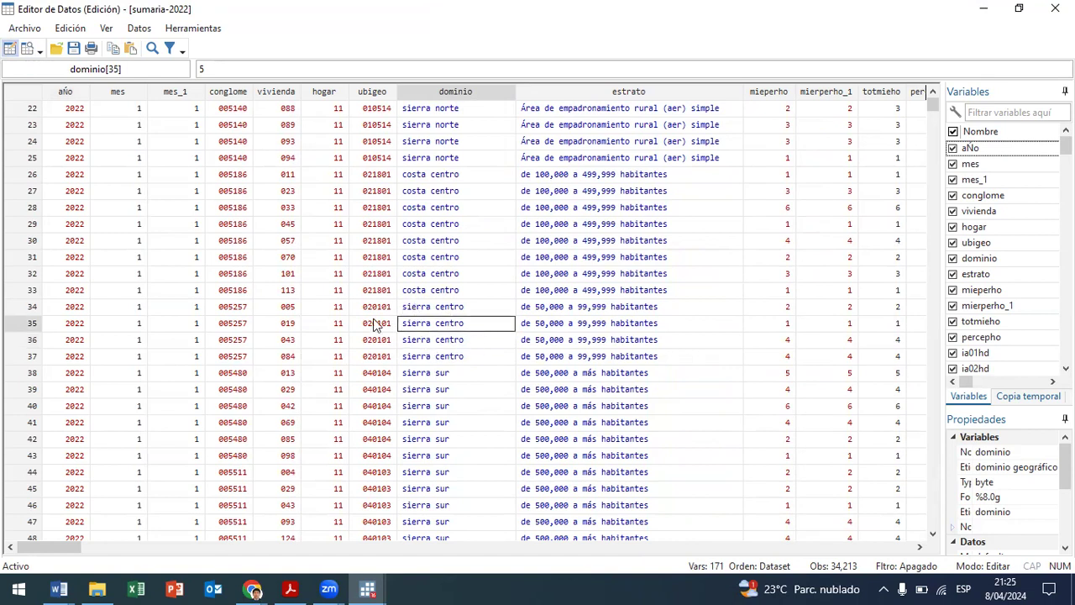
pyautogui.click(483, 132)
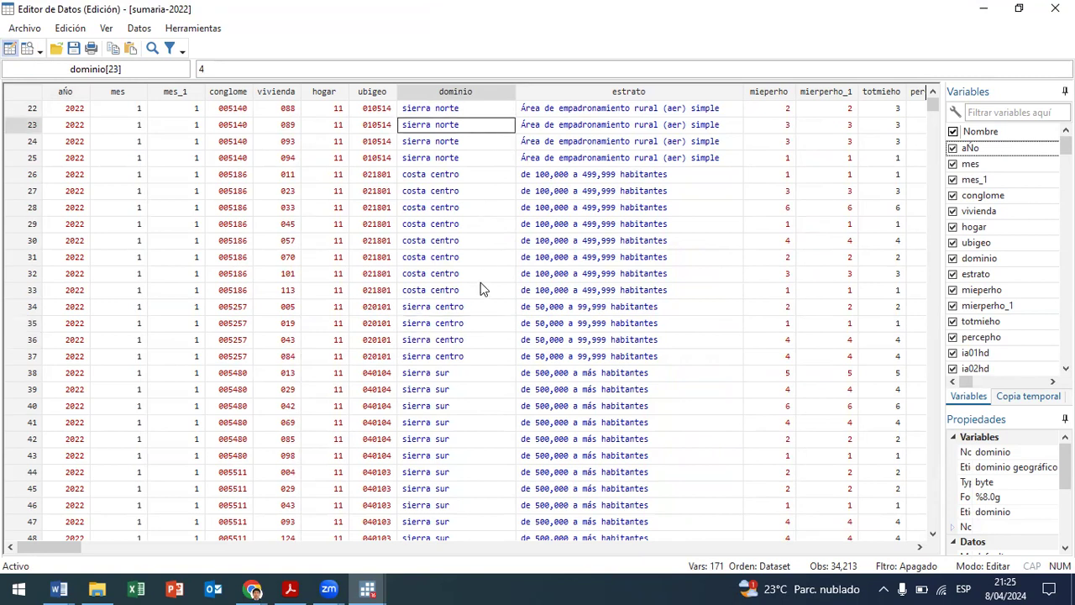
pyautogui.click(461, 158)
pyautogui.click(461, 157)
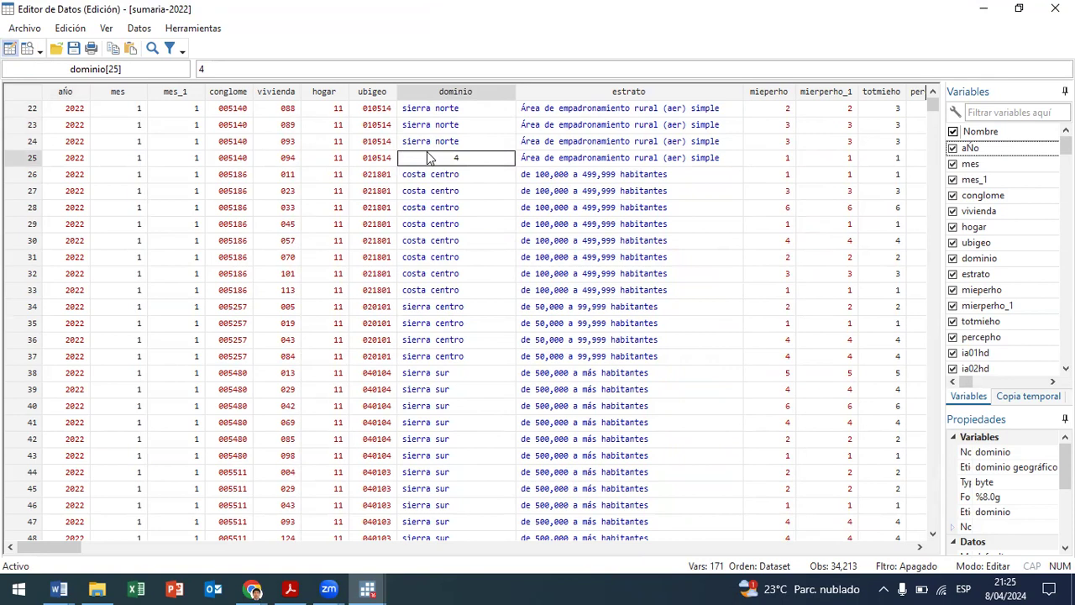
pyautogui.click(429, 143)
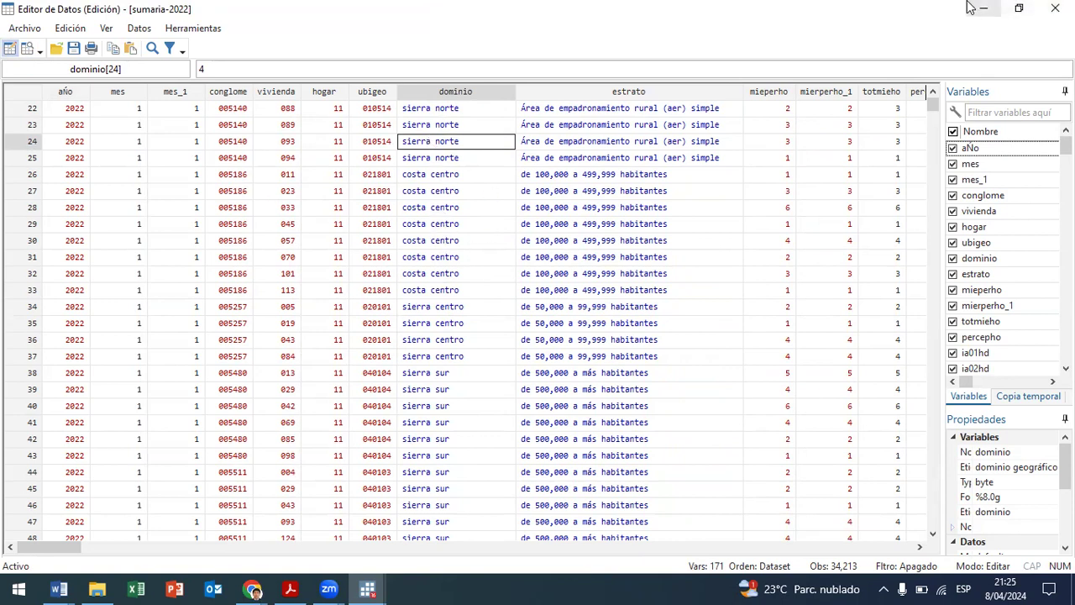
pyautogui.click(1047, 7)
# - Write decode dominio, gen(dominio_1) under the *Decode heading and run that line
pyautogui.click(663, 374)
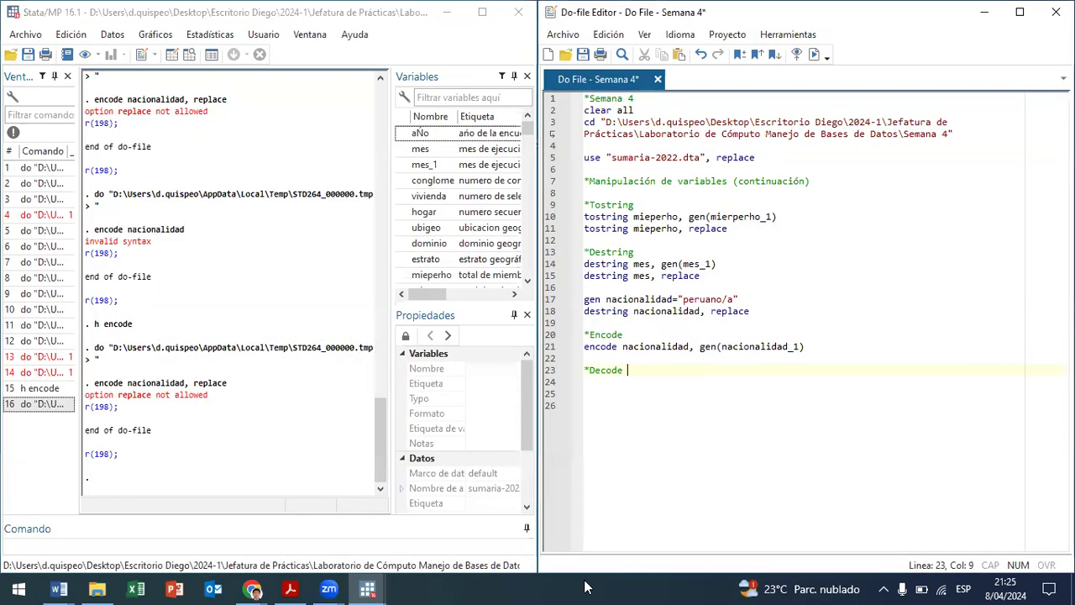
pyautogui.press('Return')
pyautogui.write('decode')
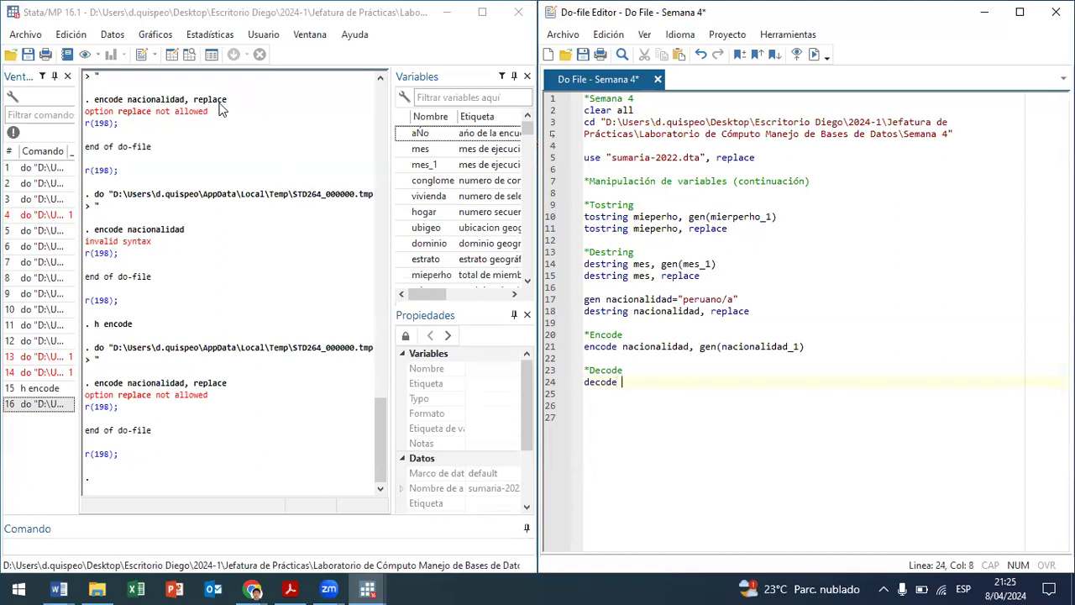
pyautogui.hotkey('ctrl', '8')
pyautogui.click(628, 305)
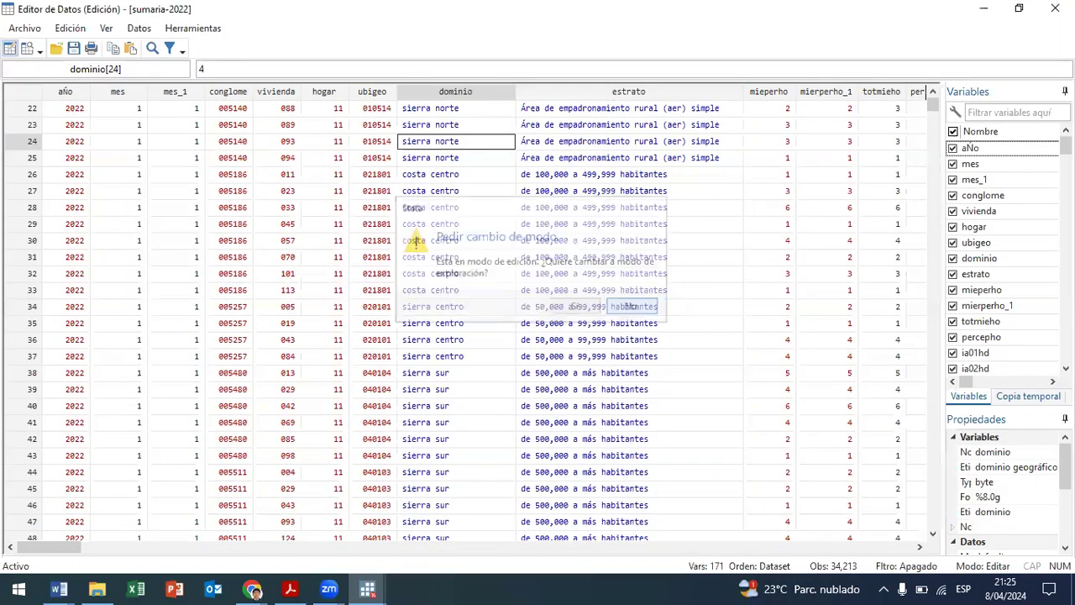
pyautogui.write('d')
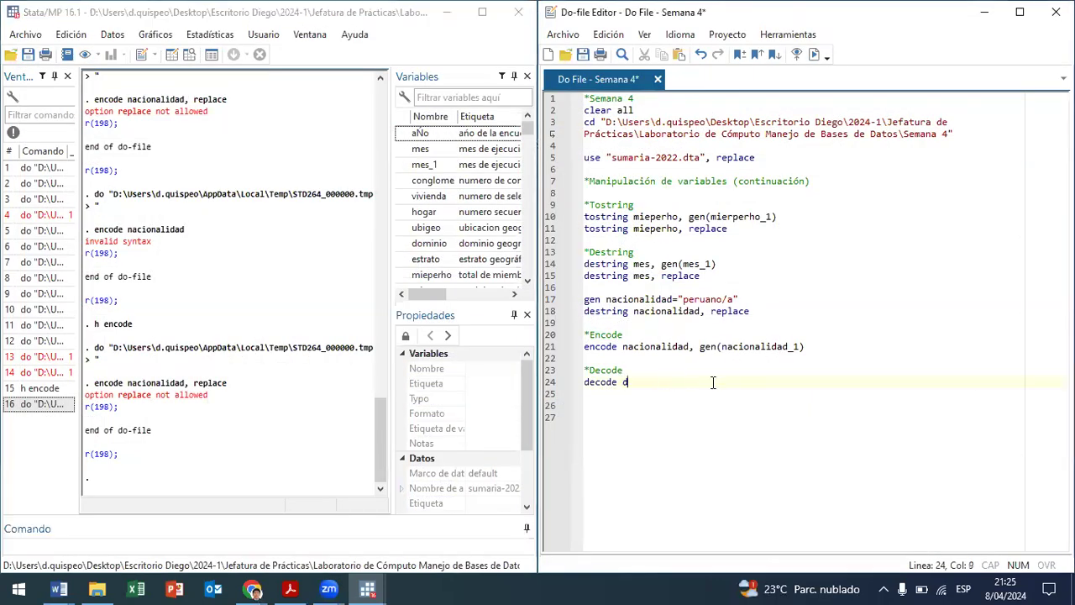
pyautogui.write('ominio, gen(d')
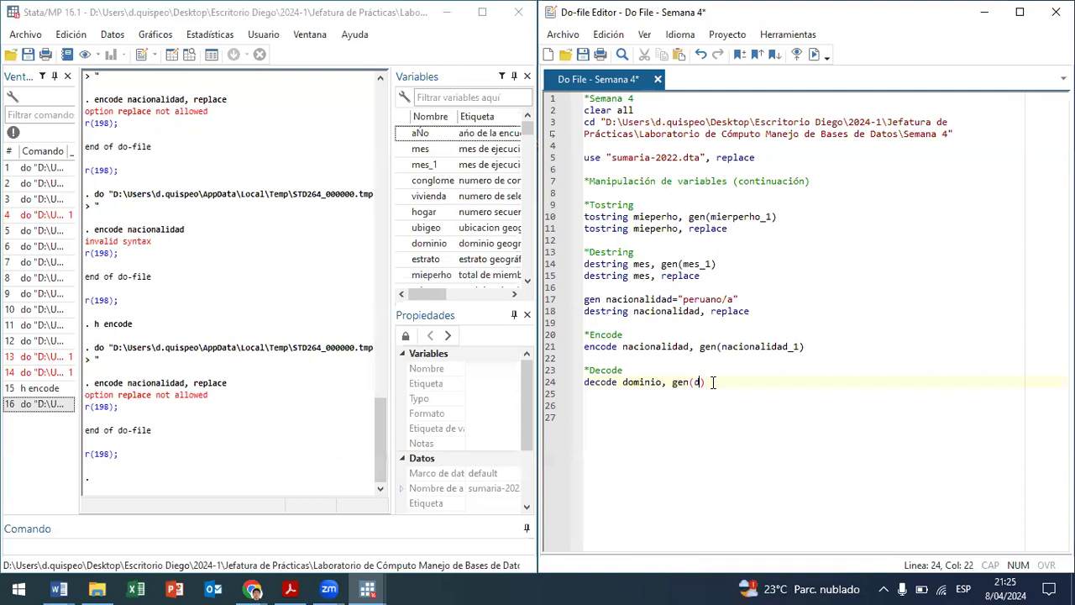
pyautogui.write('ominio_1')
pyautogui.moveTo(719, 382); pyautogui.dragTo(669, 382)
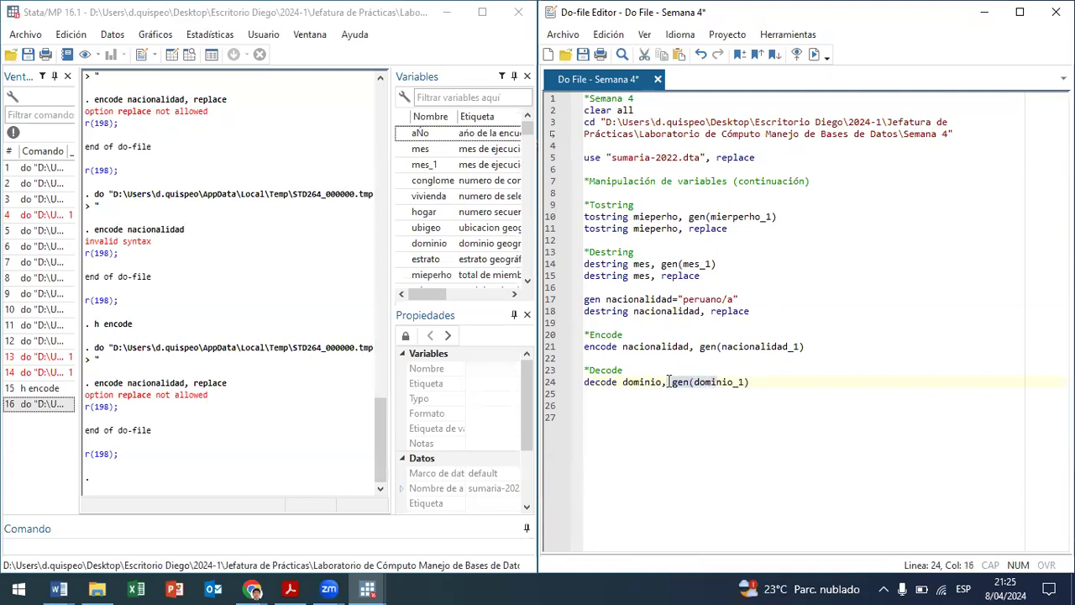
pyautogui.hotkey('ctrl', 'd')
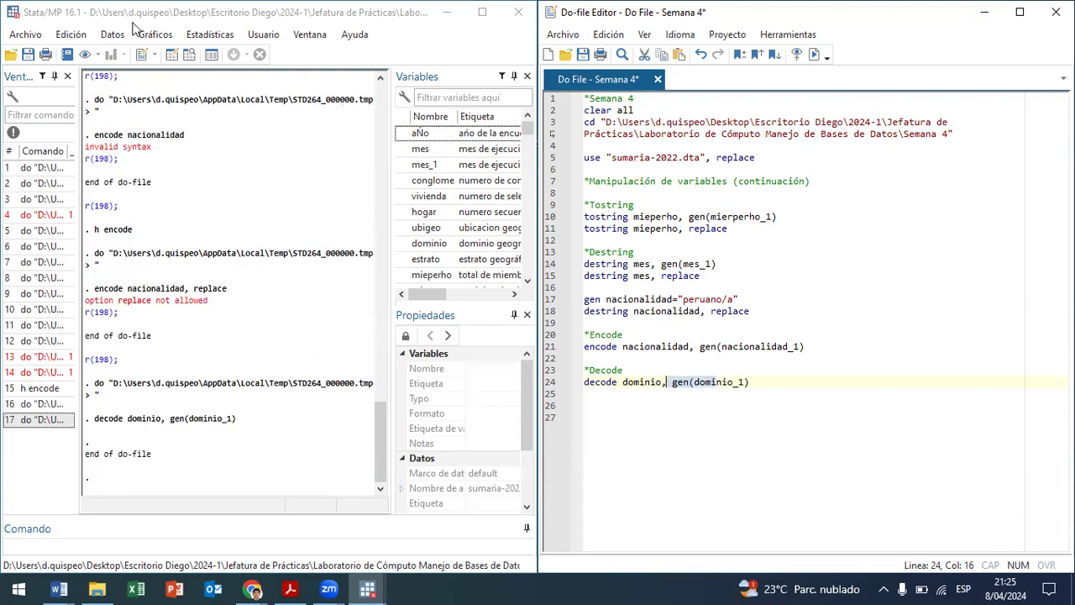
# - Browse the dataset, find the new dominio_1 variable, inspect its selva and sierra norte text values, and close the data editor
pyautogui.hotkey('ctrl', '8')
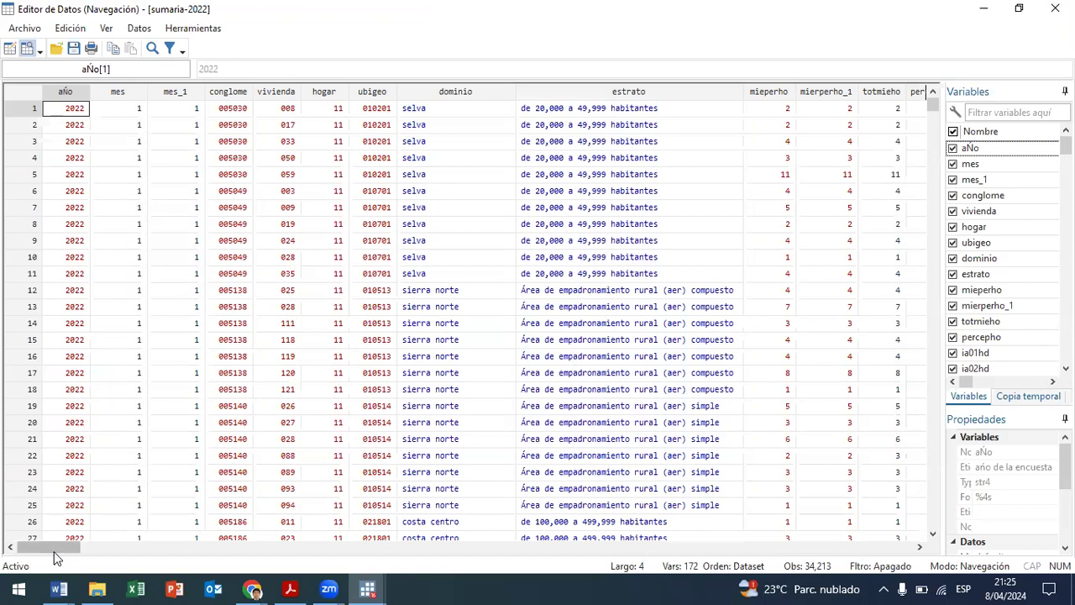
pyautogui.moveTo(1065, 147); pyautogui.dragTo(1065, 353)
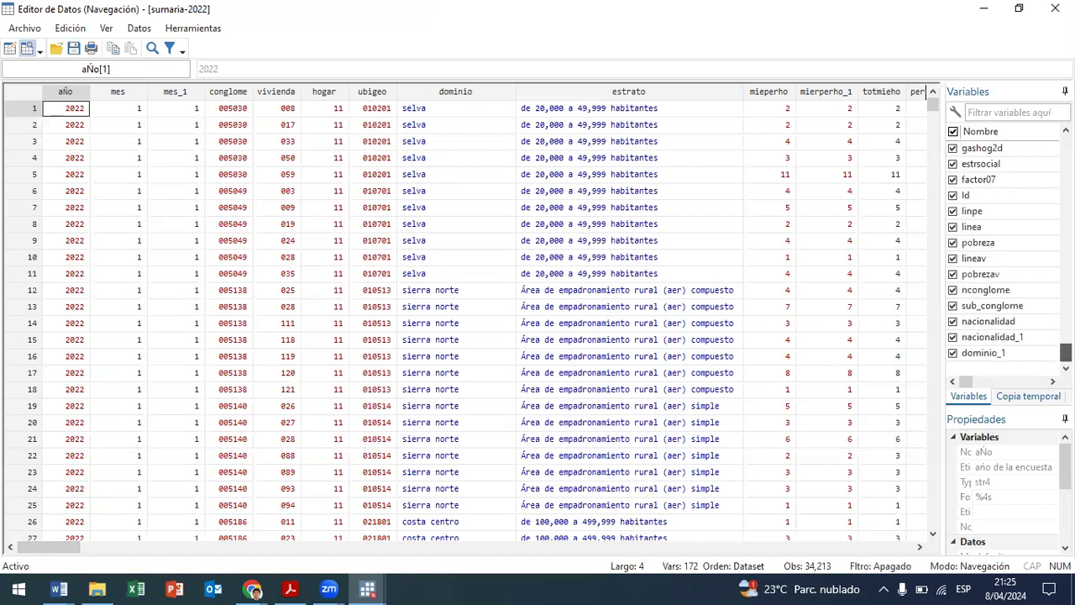
pyautogui.click(1005, 353)
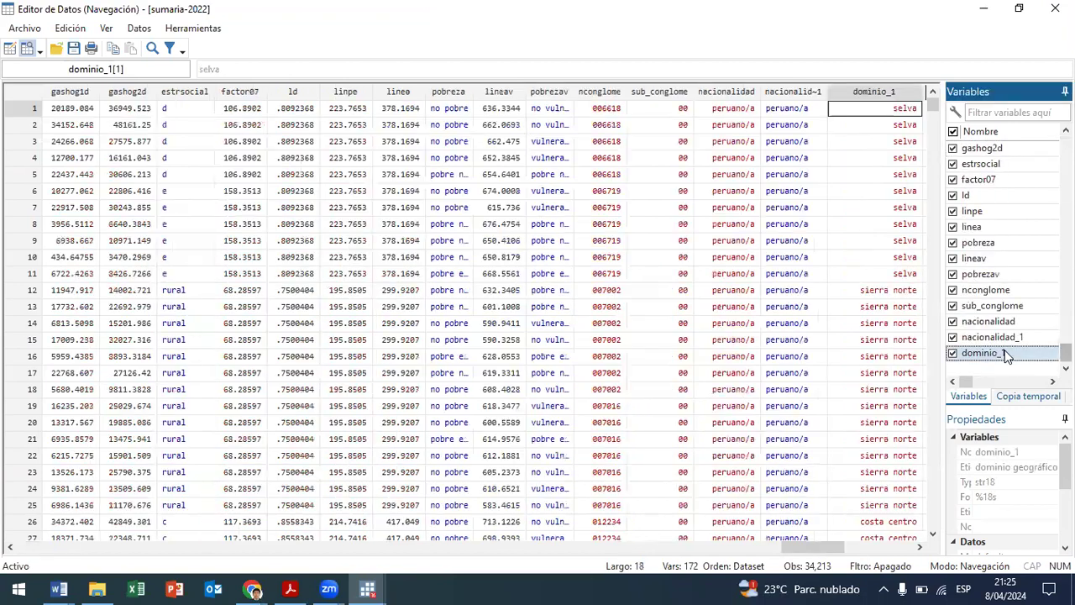
pyautogui.click(921, 547)
pyautogui.click(836, 128)
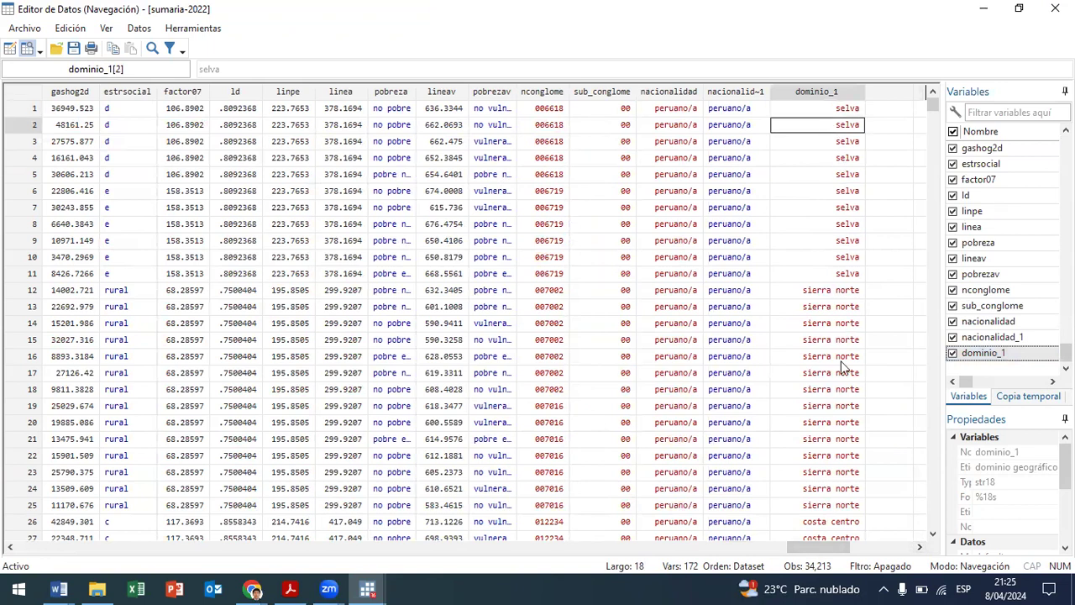
pyautogui.click(821, 261)
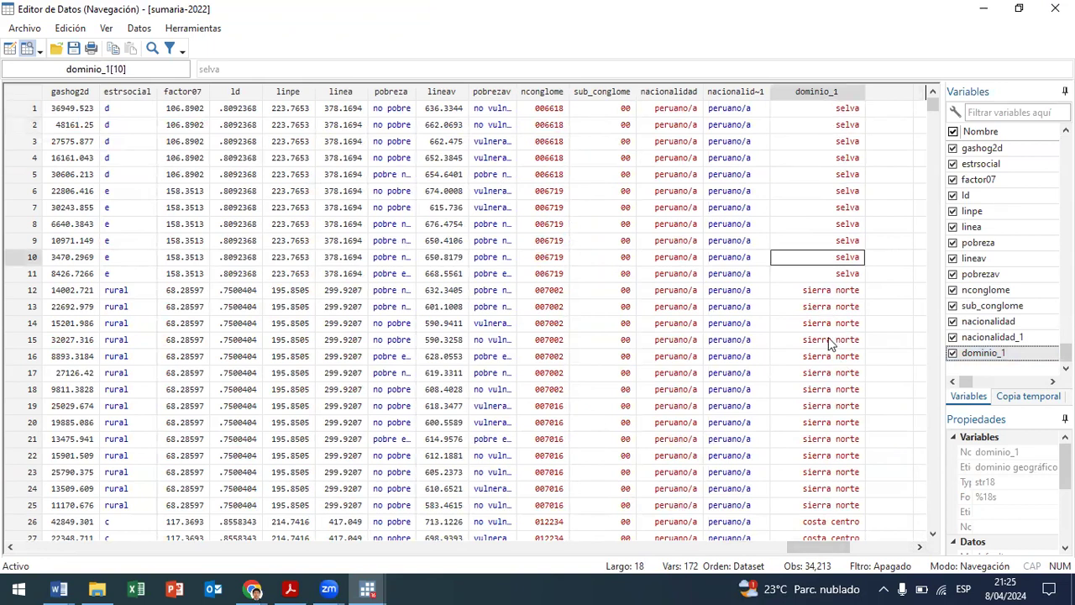
pyautogui.click(828, 340)
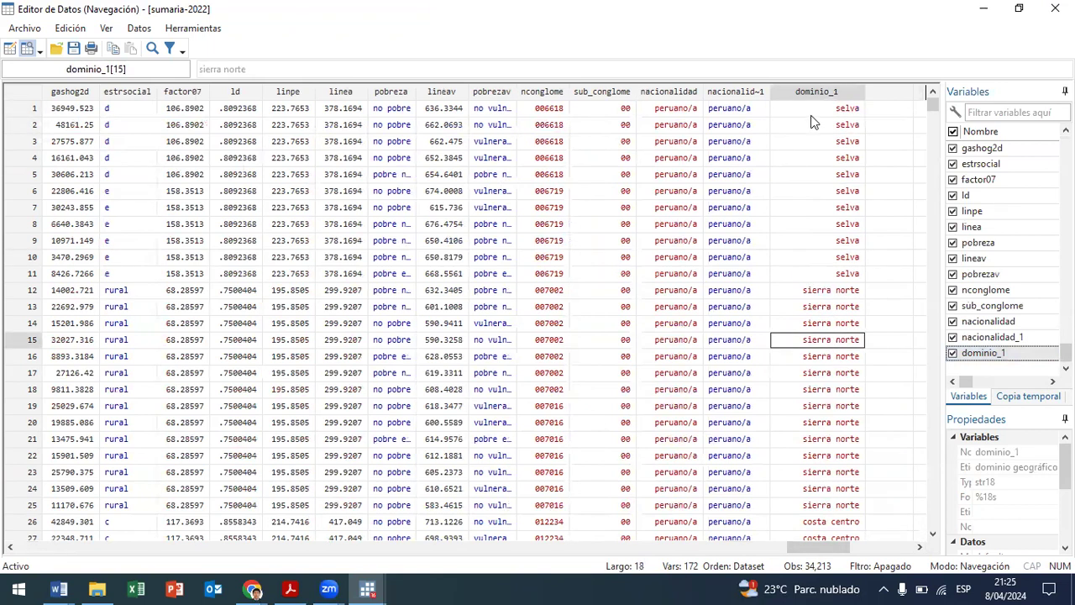
pyautogui.click(845, 143)
pyautogui.click(840, 176)
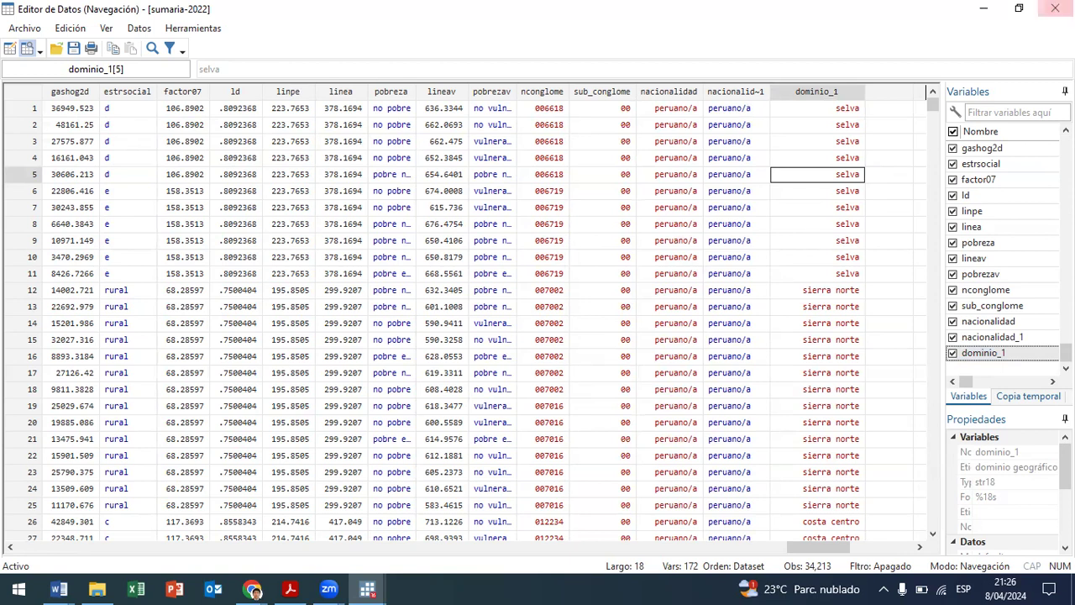
pyautogui.click(1054, 8)
# - Add the comment heading *Recode below the decode line, separated by a blank line
pyautogui.press('BackSpace')
pyautogui.write(')')
pyautogui.press('Return')
pyautogui.press('Return')
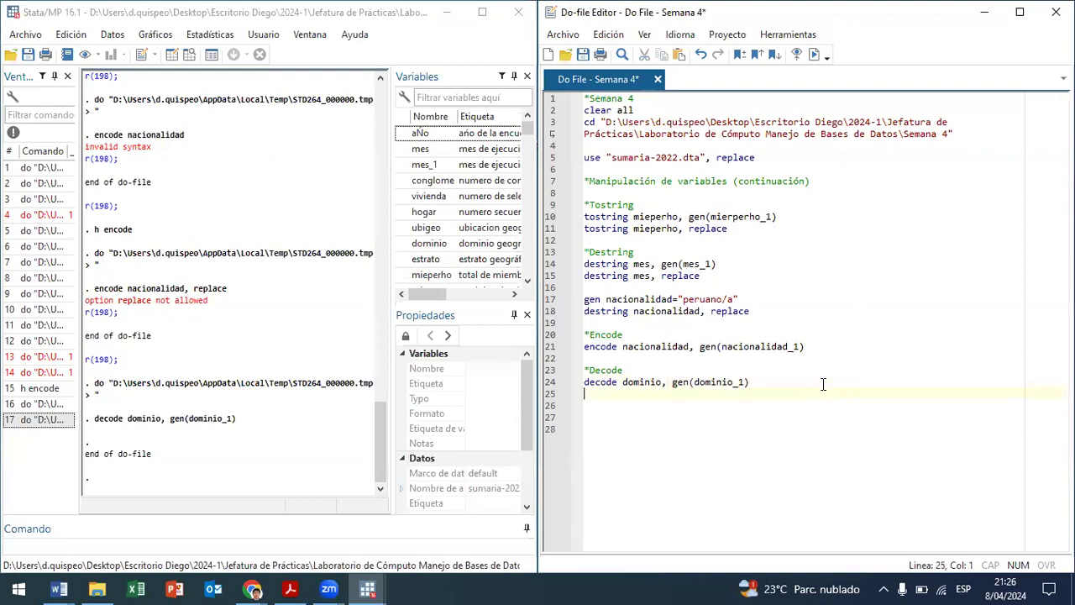
pyautogui.write('*')
pyautogui.write('Rex')
pyautogui.press('BackSpace')
pyautogui.write('code')
pyautogui.press('Return')
# - Browse the dataset, select the estrato column to examine its categories, and close the data editor
pyautogui.click(191, 54)
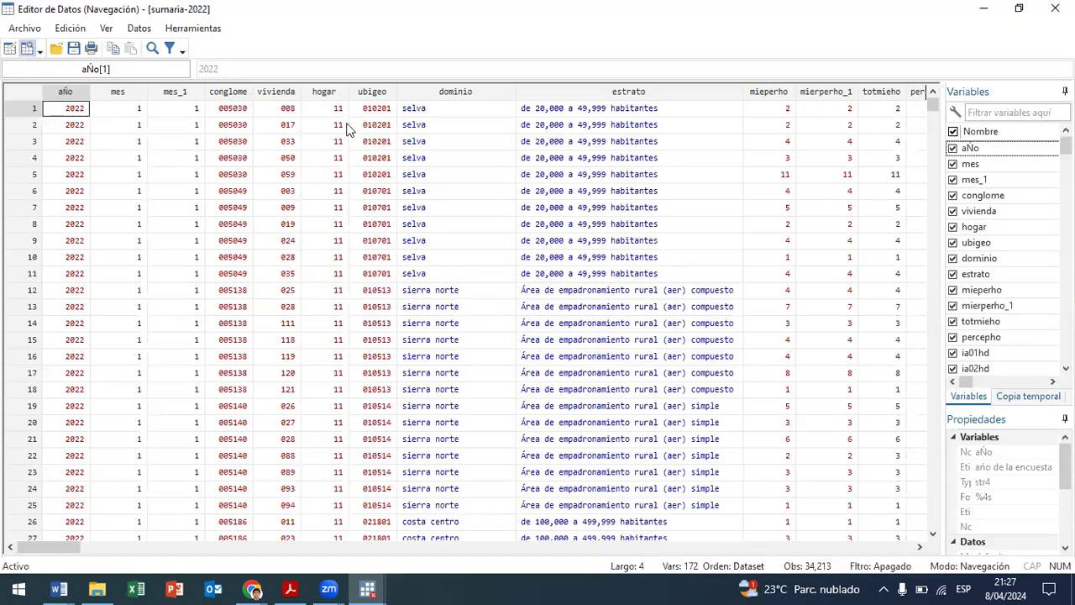
pyautogui.click(675, 96)
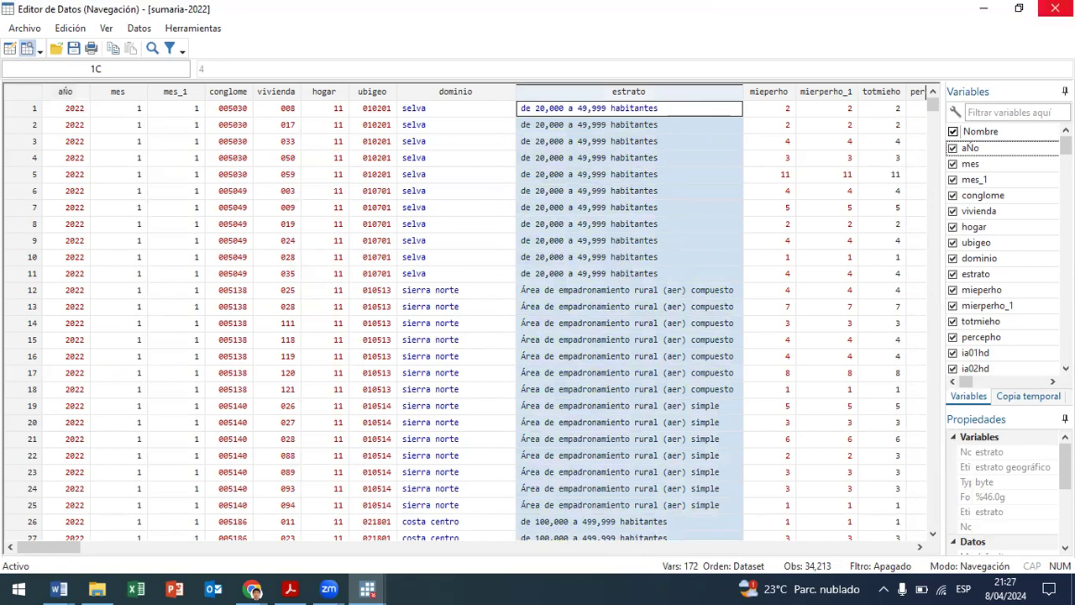
pyautogui.click(1054, 9)
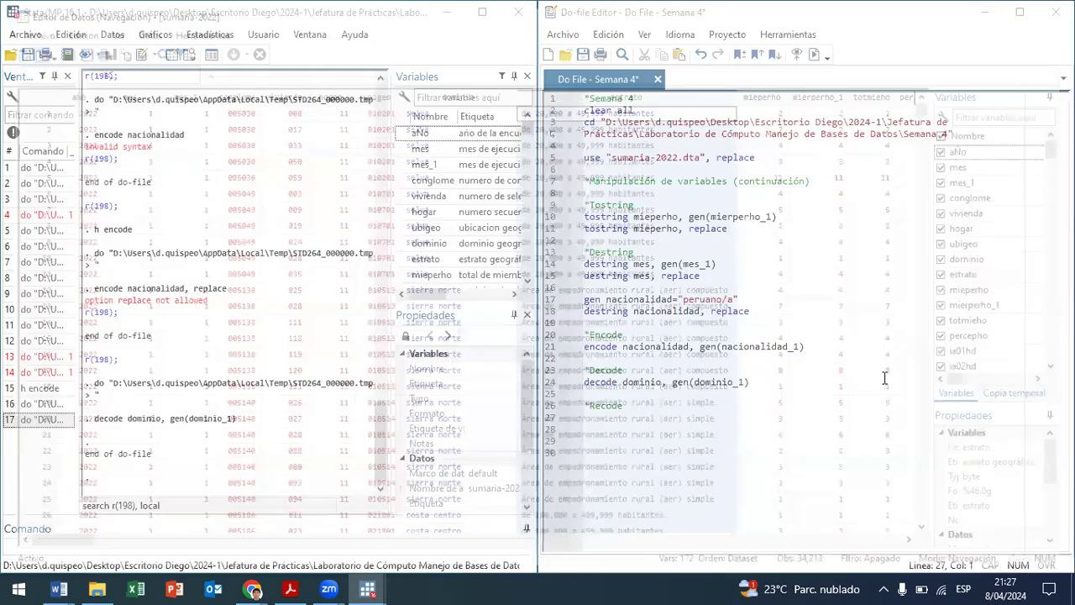
# - Start a tab command under the *Recode heading and browse the dataset again to check the variable name
pyautogui.press('Up')
pyautogui.press('Up')
pyautogui.write('tab')
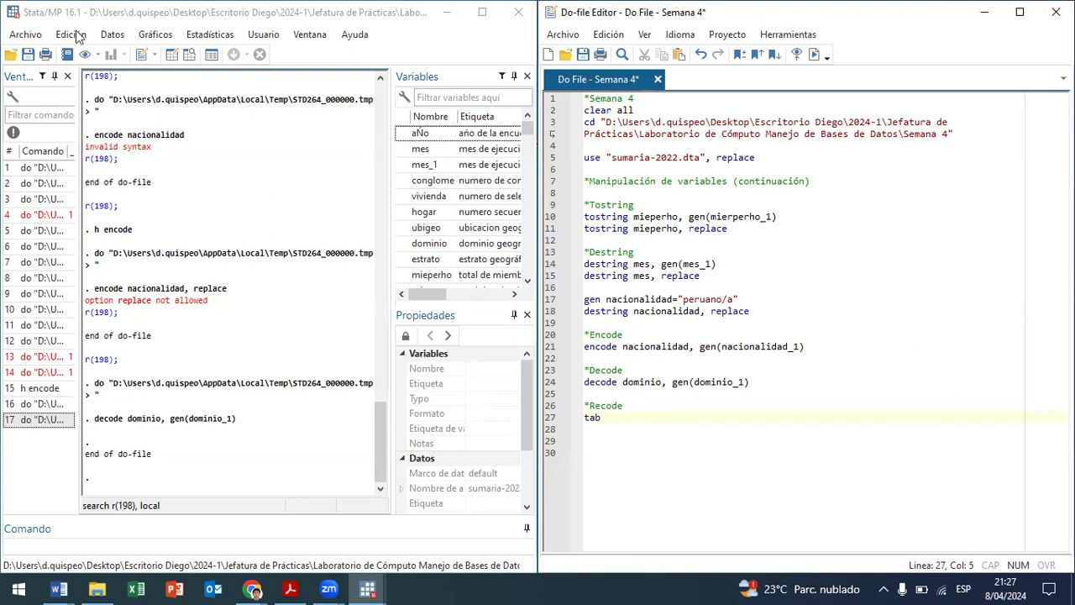
pyautogui.click(190, 55)
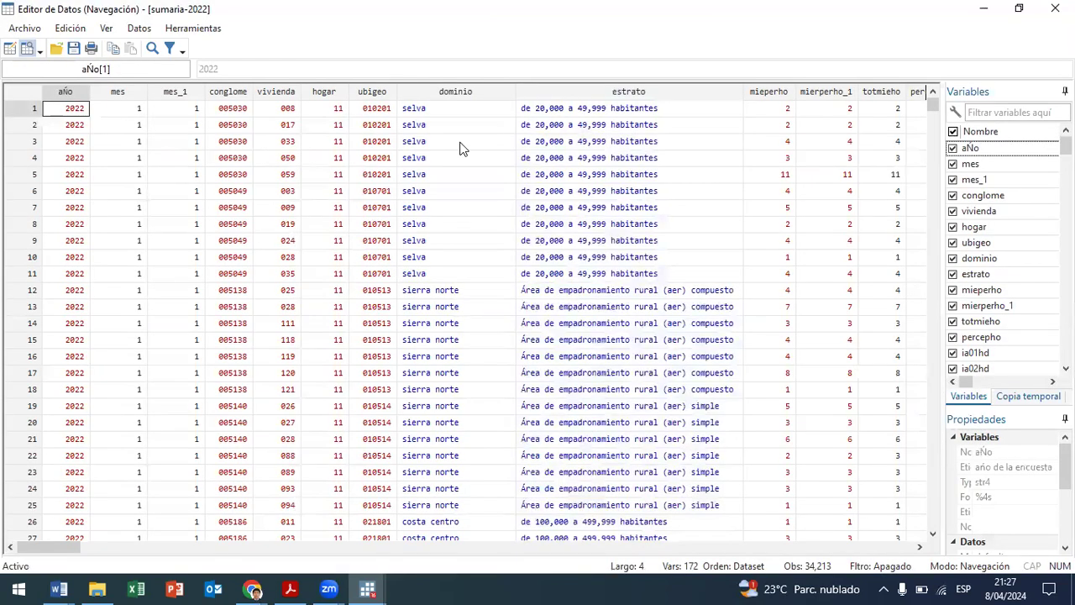
pyautogui.hotkey('alt', 'F4')
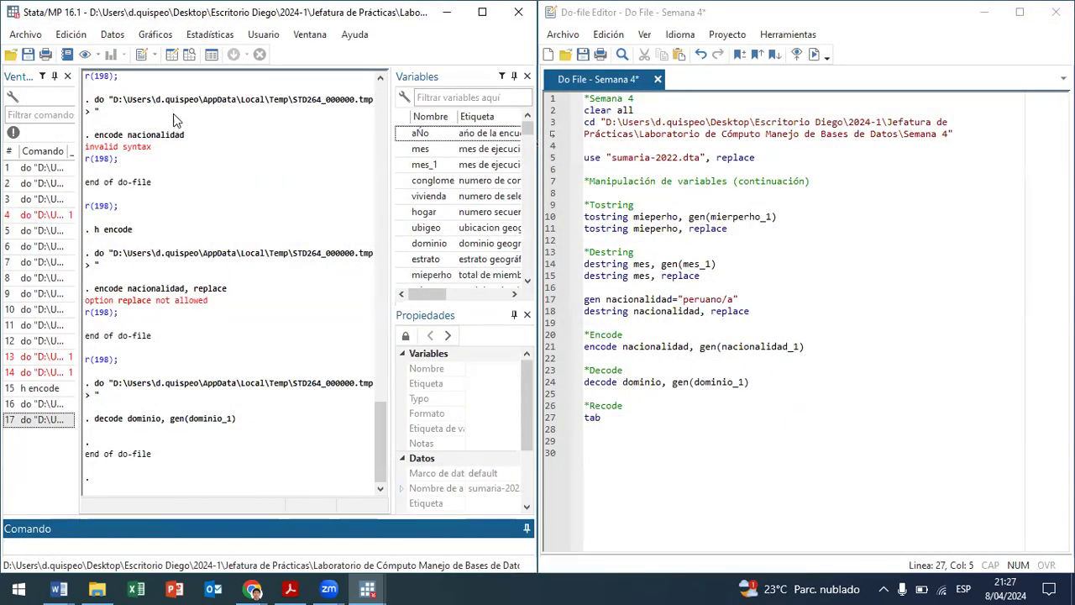
pyautogui.click(190, 55)
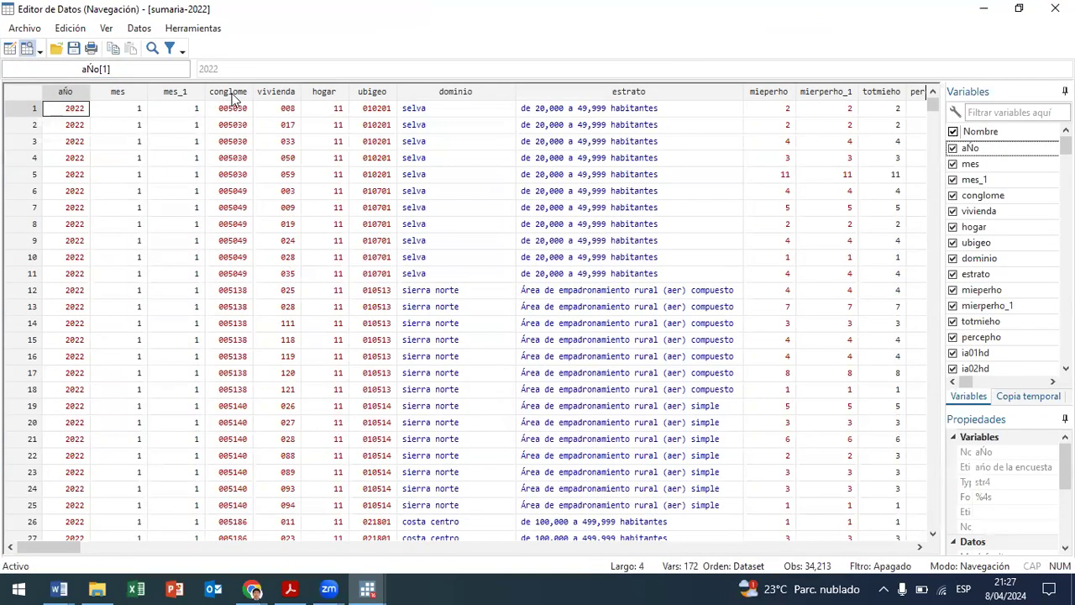
pyautogui.click(1055, 8)
# - Complete the line under *Recode as tab estrato and run it
pyautogui.click(638, 418)
pyautogui.write('estrato')
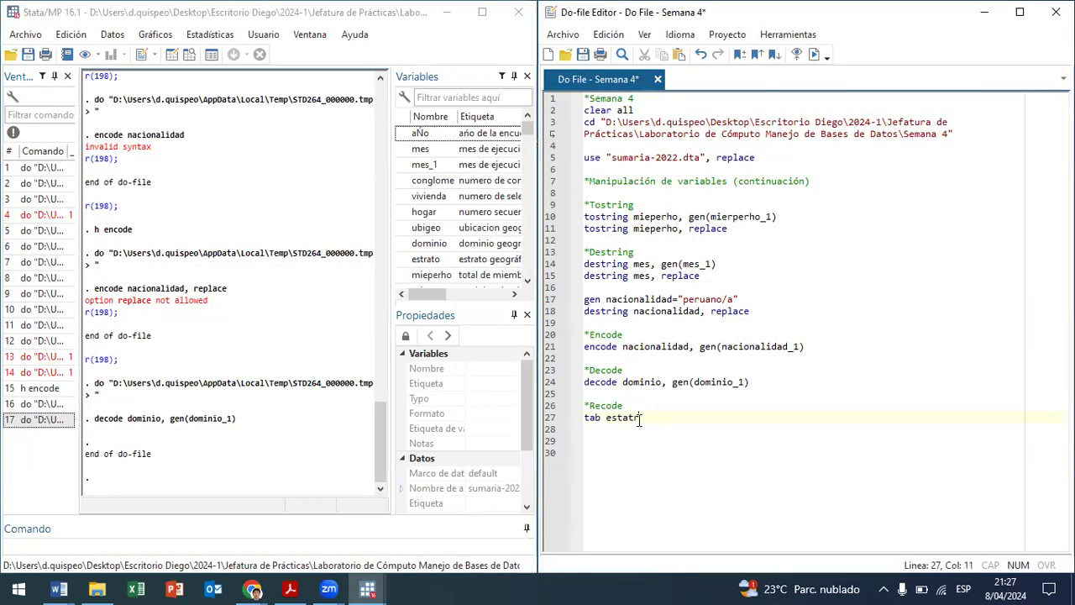
pyautogui.press('BackSpace')
pyautogui.press('BackSpace')
pyautogui.write('ato')
pyautogui.click(638, 418)
pyautogui.hotkey('ctrl', 'd')
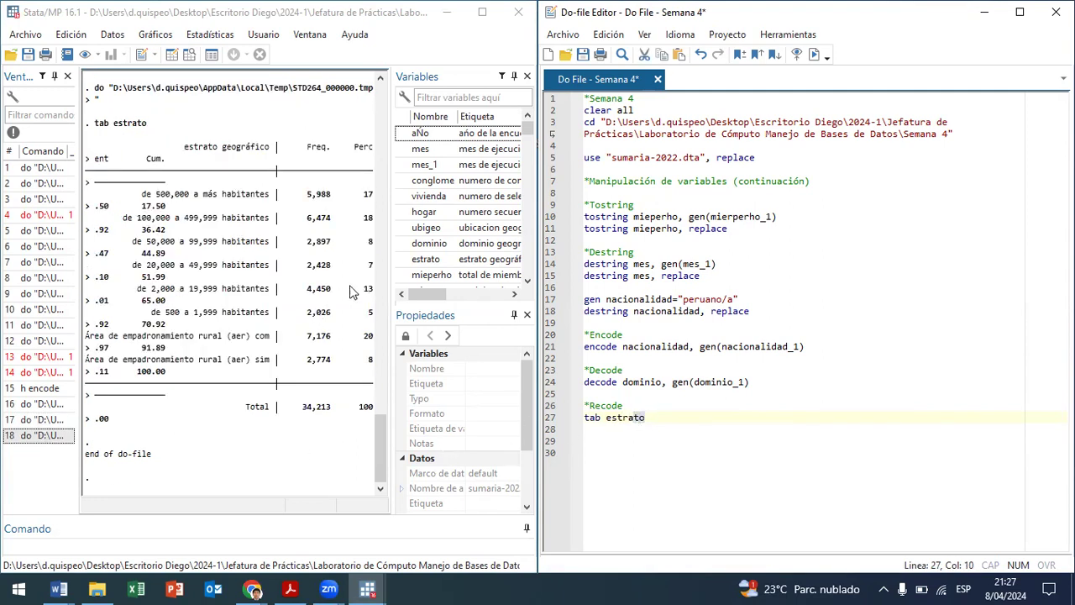
# - Widen the results area, rerun tab estrato so the table fits on single lines, and highlight its category rows
pyautogui.click(382, 256)
pyautogui.click(636, 417)
pyautogui.click(604, 418)
pyautogui.hotkey('ctrl', 'd')
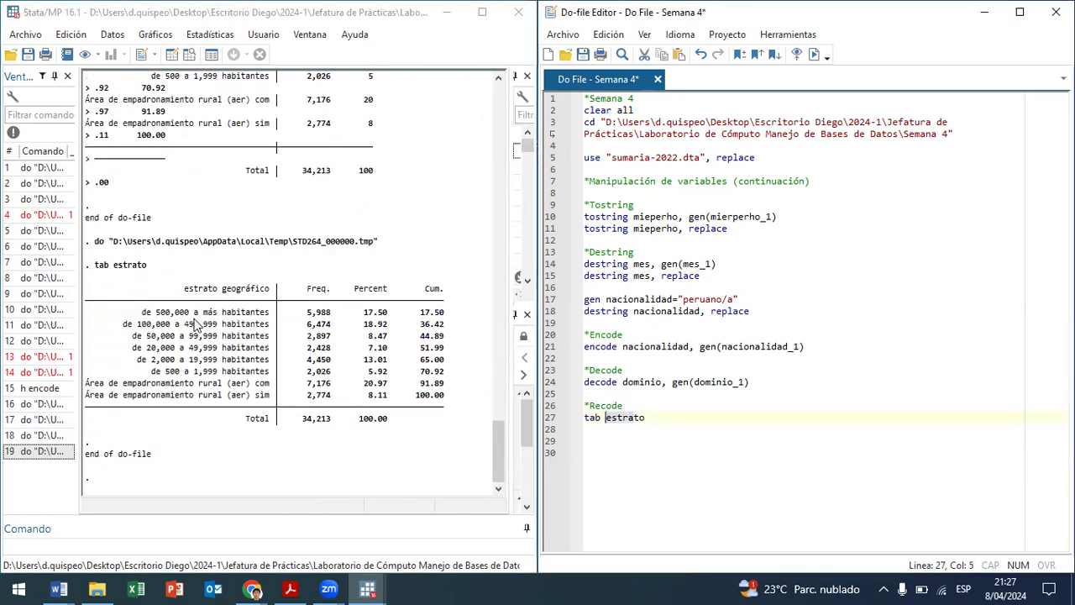
pyautogui.moveTo(193, 320); pyautogui.dragTo(193, 412)
# - Add the nol option to the line so it reads tab estrato, nol, and run it
pyautogui.click(720, 415)
pyautogui.write(',')
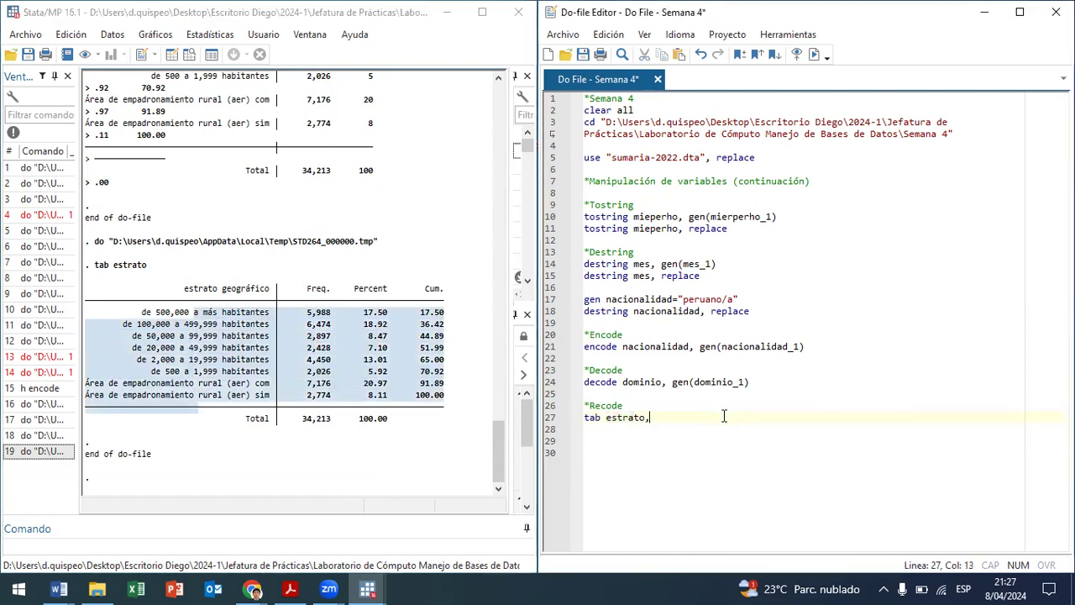
pyautogui.write(' nol')
pyautogui.hotkey('ctrl', 'shift', 'Left')
pyautogui.hotkey('ctrl', 'd')
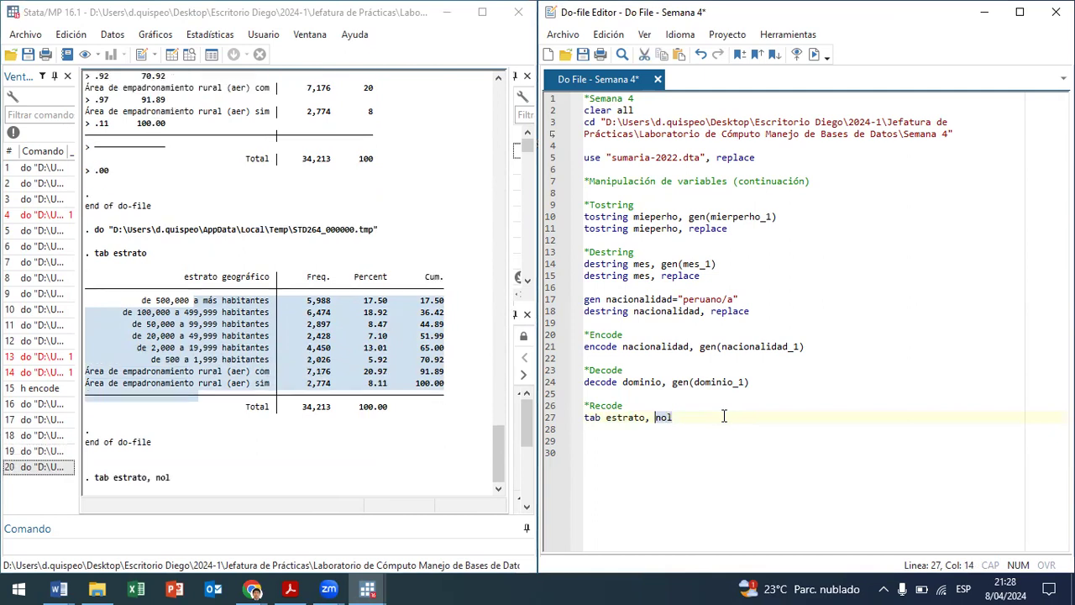
# - Compare the numeric estrato codes with the category labels in the two frequency tables
pyautogui.scroll(2, 137, 387)
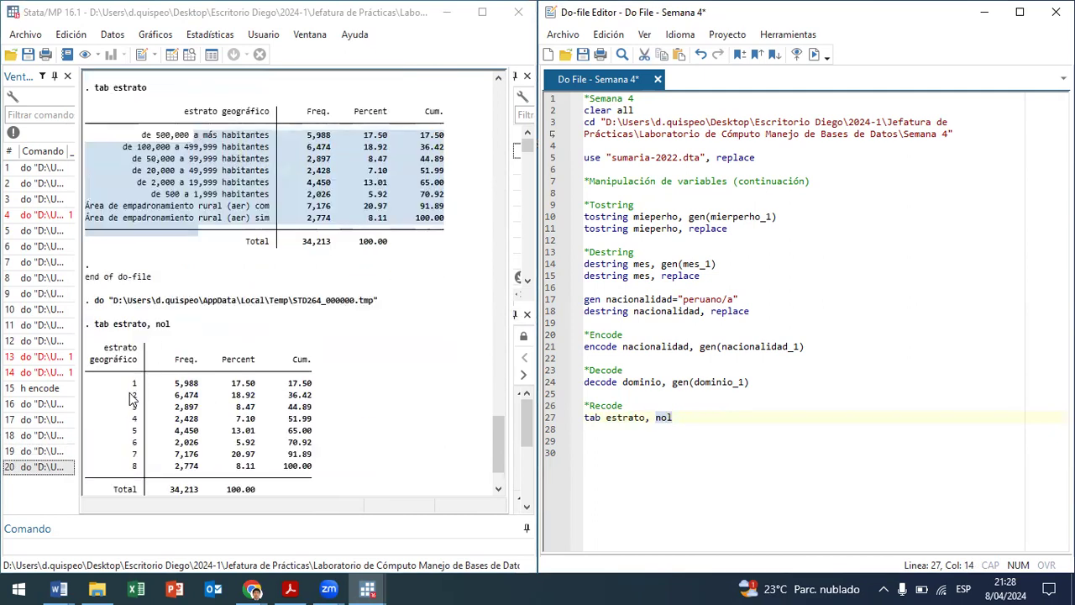
pyautogui.click(137, 386)
pyautogui.moveTo(133, 136); pyautogui.dragTo(266, 135)
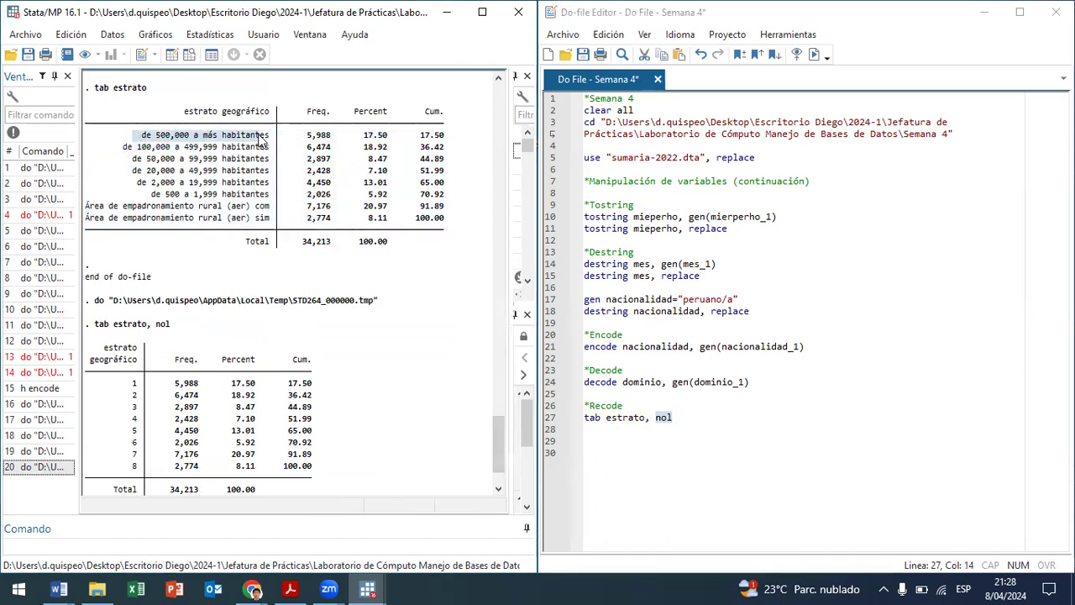
pyautogui.click(137, 401)
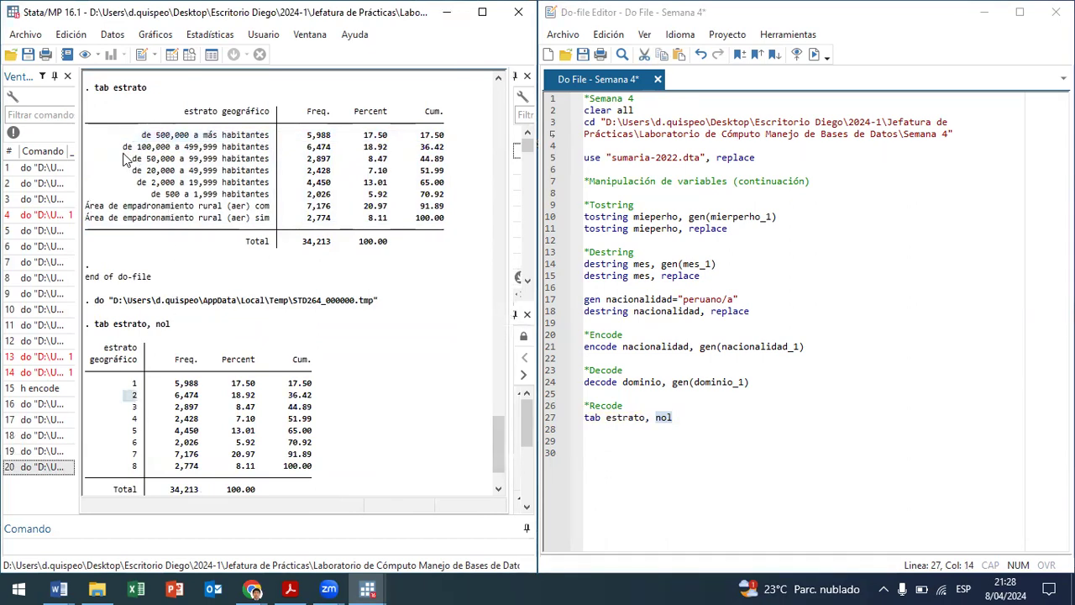
pyautogui.moveTo(139, 149); pyautogui.dragTo(269, 149)
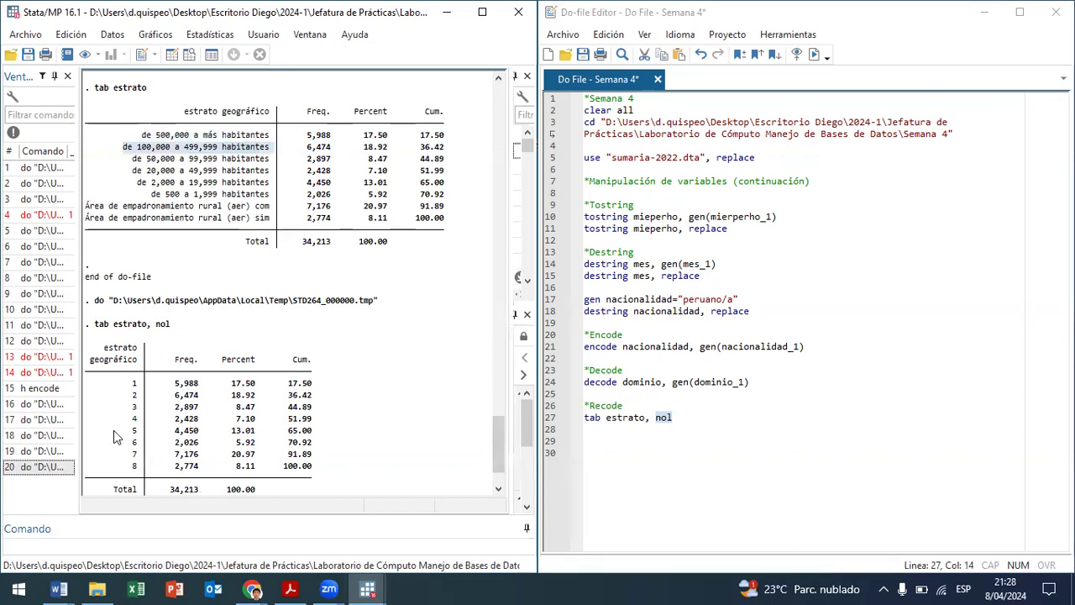
pyautogui.moveTo(122, 219); pyautogui.dragTo(251, 220)
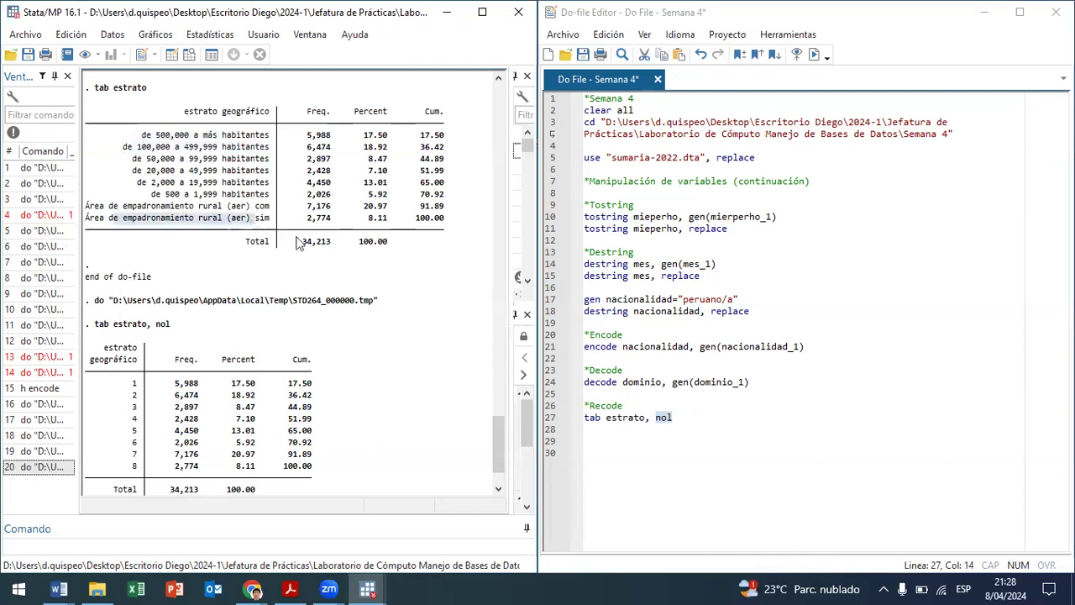
# - Below the tab estrato line, write recode estrato with the groups (1 2 3 4 5 6 = 1) and (7 8 = 2)
pyautogui.click(715, 422)
pyautogui.click(716, 417)
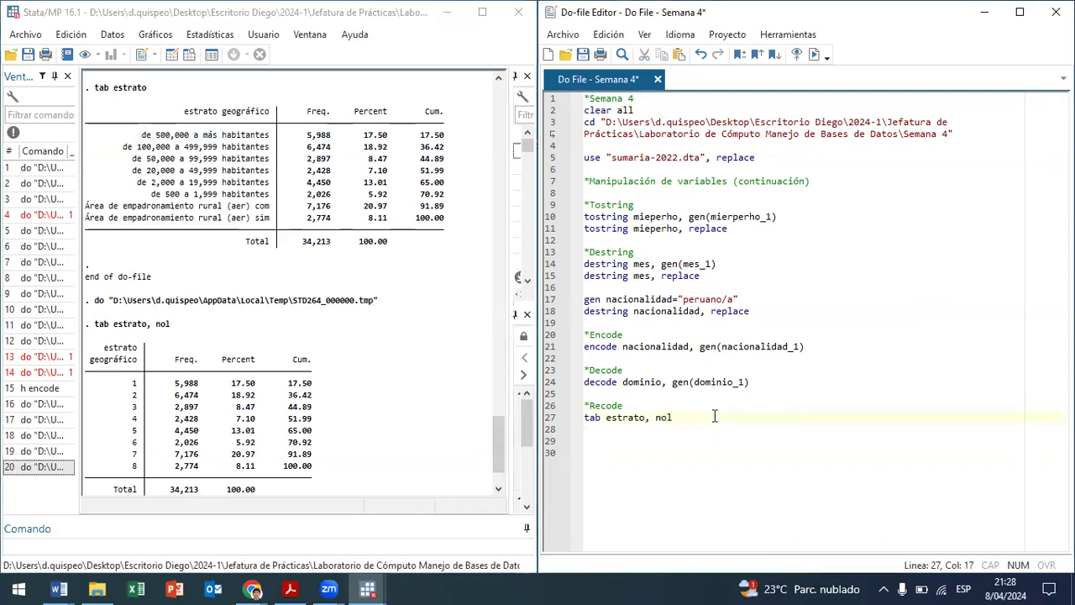
pyautogui.press('Return')
pyautogui.write('recode')
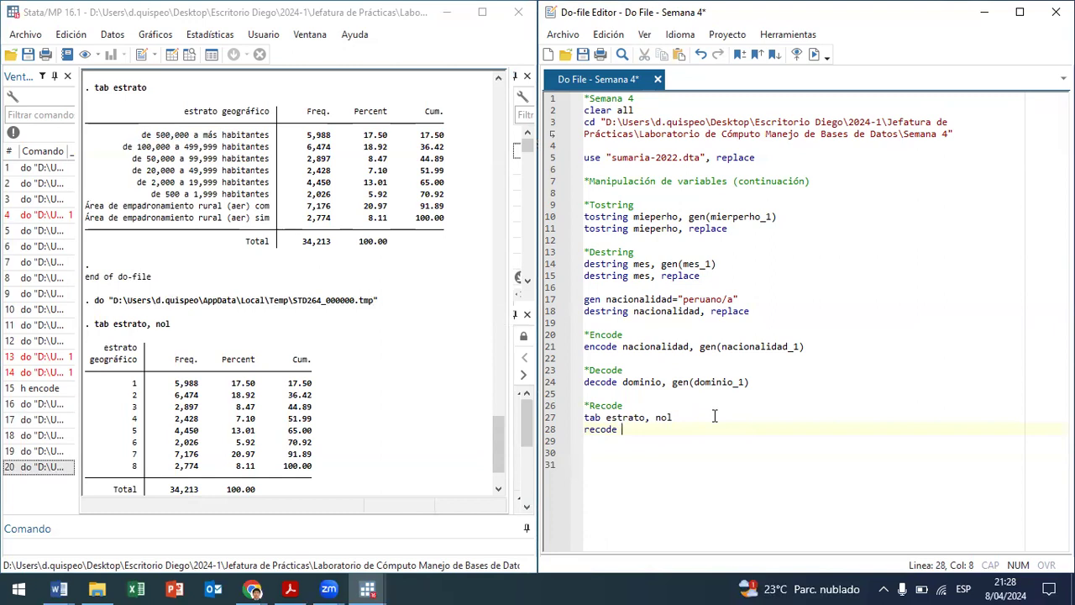
pyautogui.write(' estrato (')
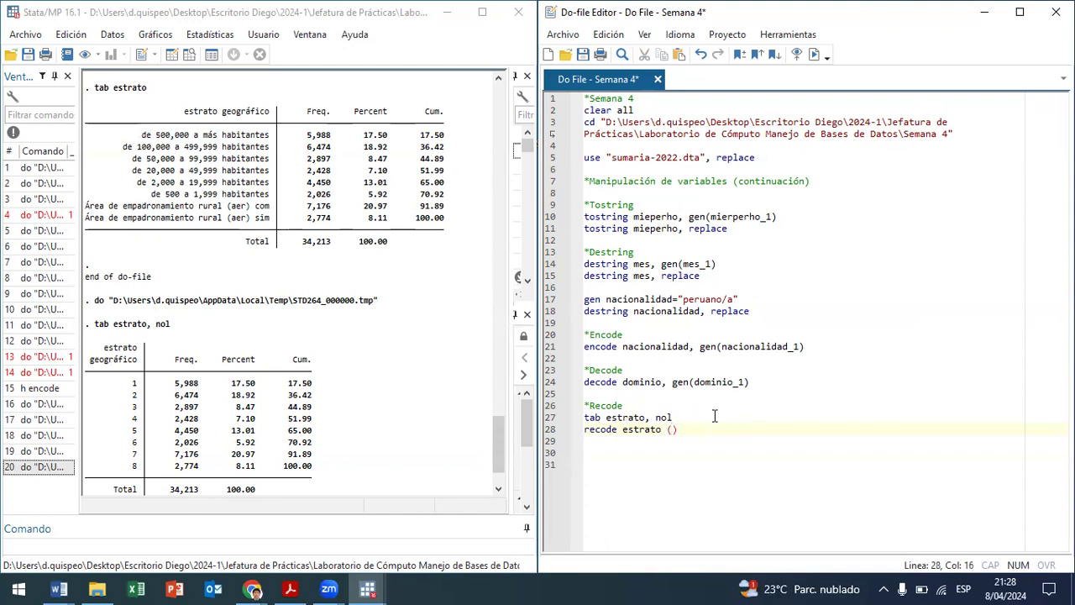
pyautogui.write('1 2 3 4 5 6 =1')
pyautogui.press('Left')
pyautogui.press('End')
pyautogui.write('(7 8 = 2')
# - Add the value label "Urbano" after the 1 in the first recode group
pyautogui.press('Left')
pyautogui.press('Left')
pyautogui.press('Left')
pyautogui.press('Left')
pyautogui.press('Left')
pyautogui.press('Left')
pyautogui.press('Left')
pyautogui.press('Left')
pyautogui.press('Left')
pyautogui.press('Left')
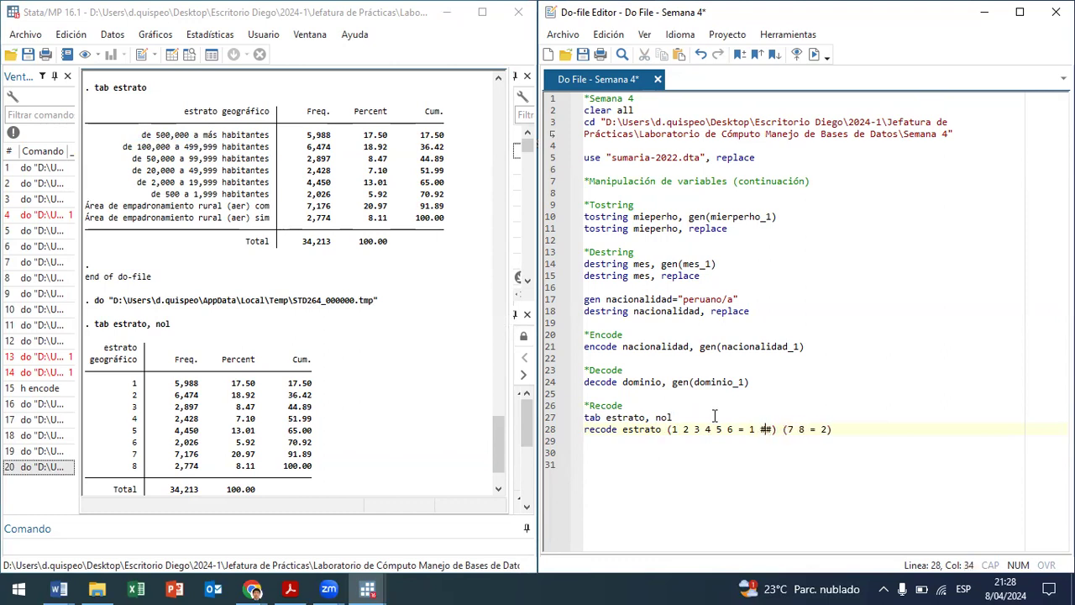
pyautogui.write('"Urbano')
# - Add the value label "Rural" after the 2 in the second recode group
pyautogui.press('Right')
pyautogui.press('Right')
pyautogui.press('Right')
pyautogui.press('Right')
pyautogui.press('Right')
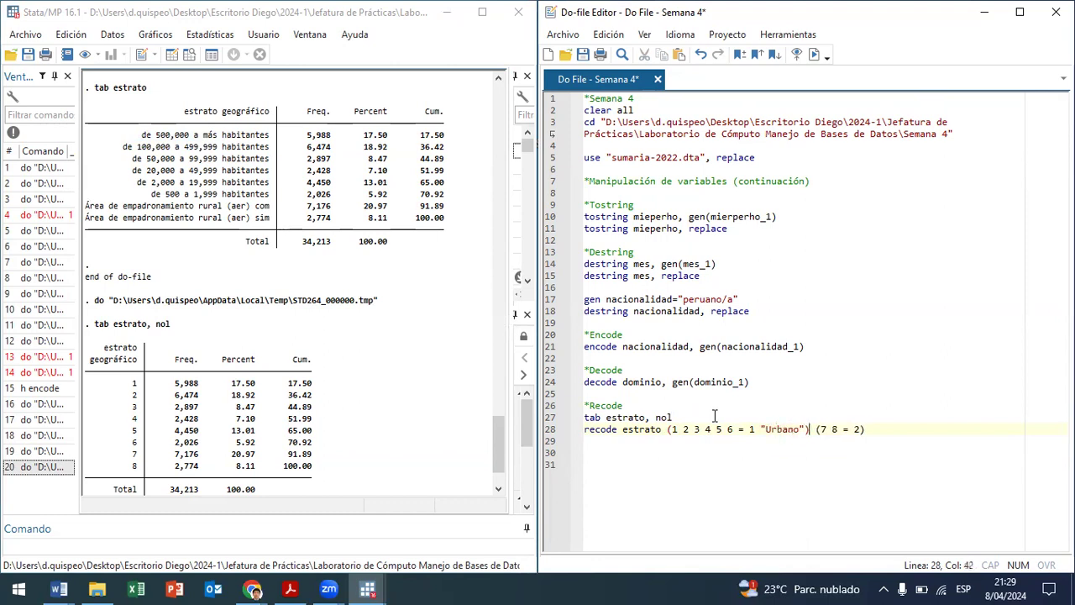
pyautogui.press('Right')
pyautogui.press('Right')
pyautogui.press('Right')
pyautogui.press('Right')
pyautogui.press('Right')
pyautogui.press('Right')
pyautogui.write('(')
pyautogui.press('Right')
pyautogui.press('Left')
pyautogui.press('BackSpace')
pyautogui.write('""')
pyautogui.press('Left')
pyautogui.write('Rural')
# - Insert two blank lines below the recode line and complete it with the option gen(area)
pyautogui.press('End')
pyautogui.press('Return')
pyautogui.press('Return')
pyautogui.press('Up')
pyautogui.press('Up')
pyautogui.press('End')
pyautogui.write('), gen')
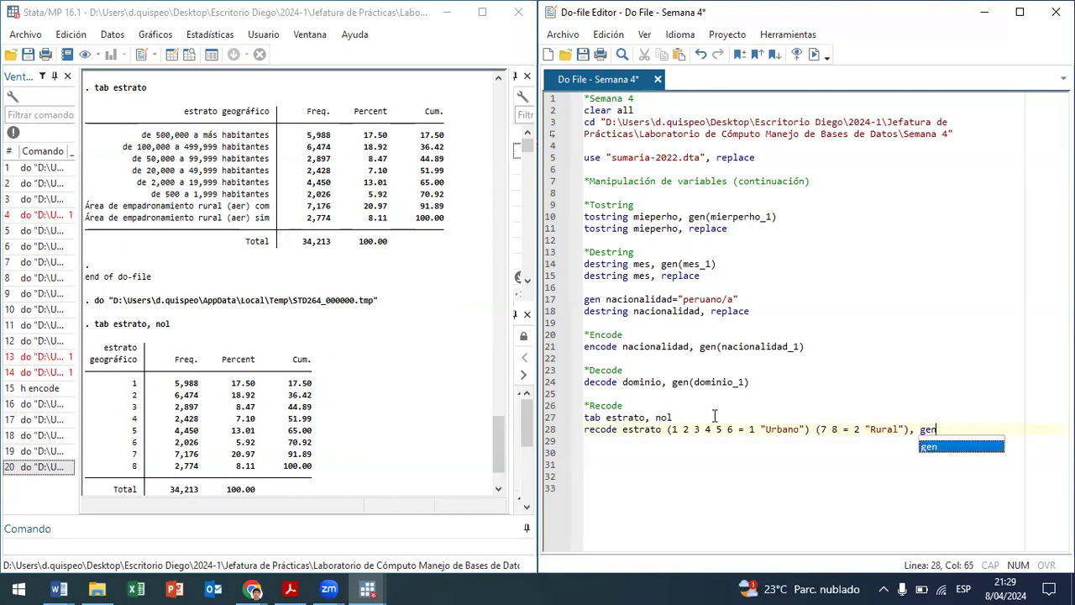
pyautogui.write('(')
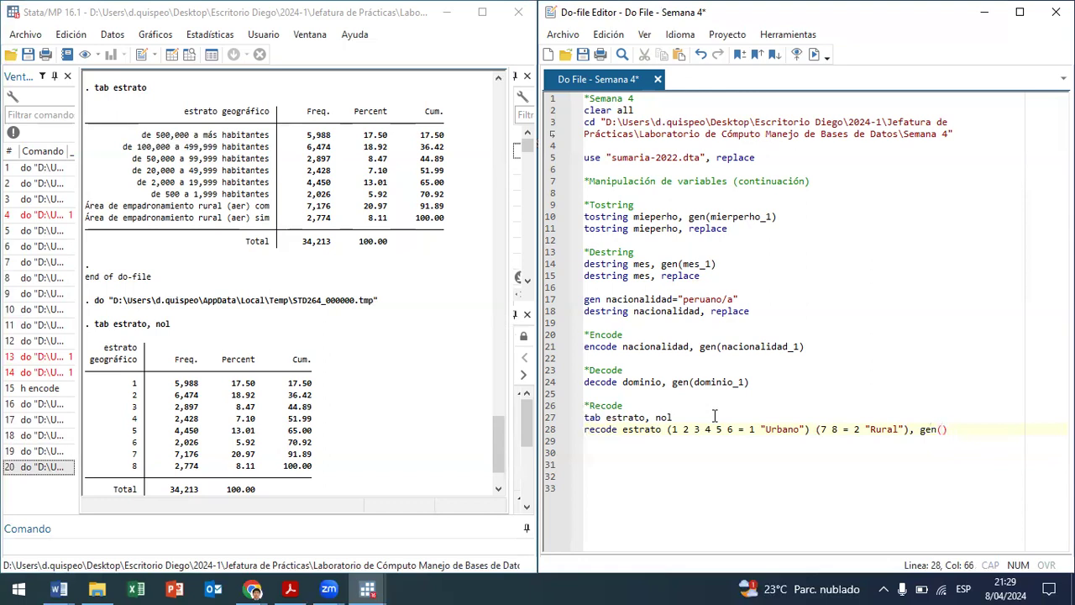
pyautogui.write('area')
# - Review the parts of the recode line: command, variable, code groups with their labels, and the gen(area) option
pyautogui.moveTo(619, 425); pyautogui.dragTo(577, 424)
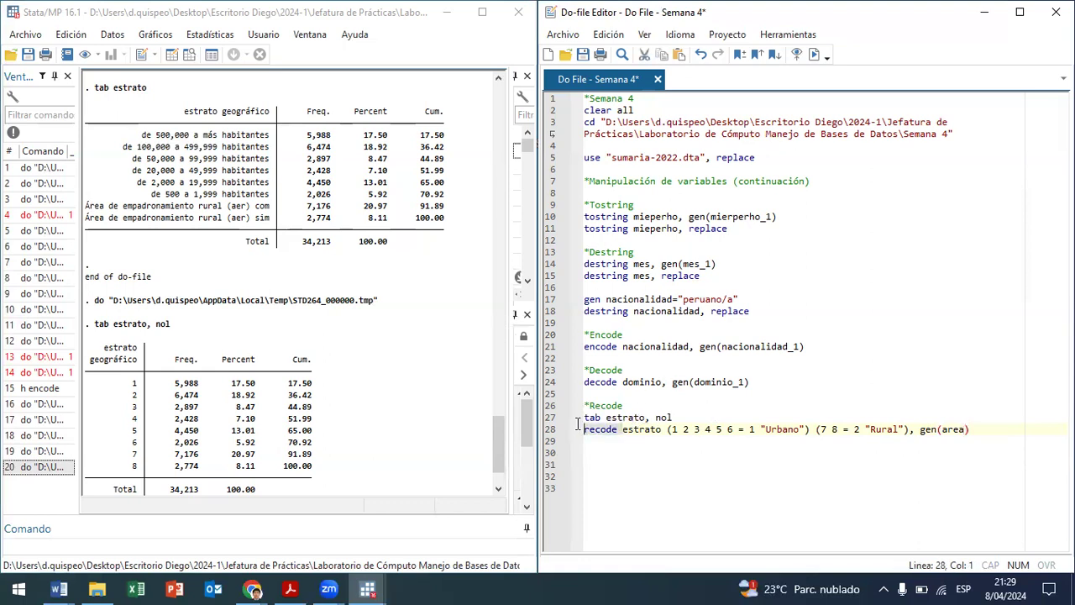
pyautogui.doubleClick(633, 430)
pyautogui.click(623, 429)
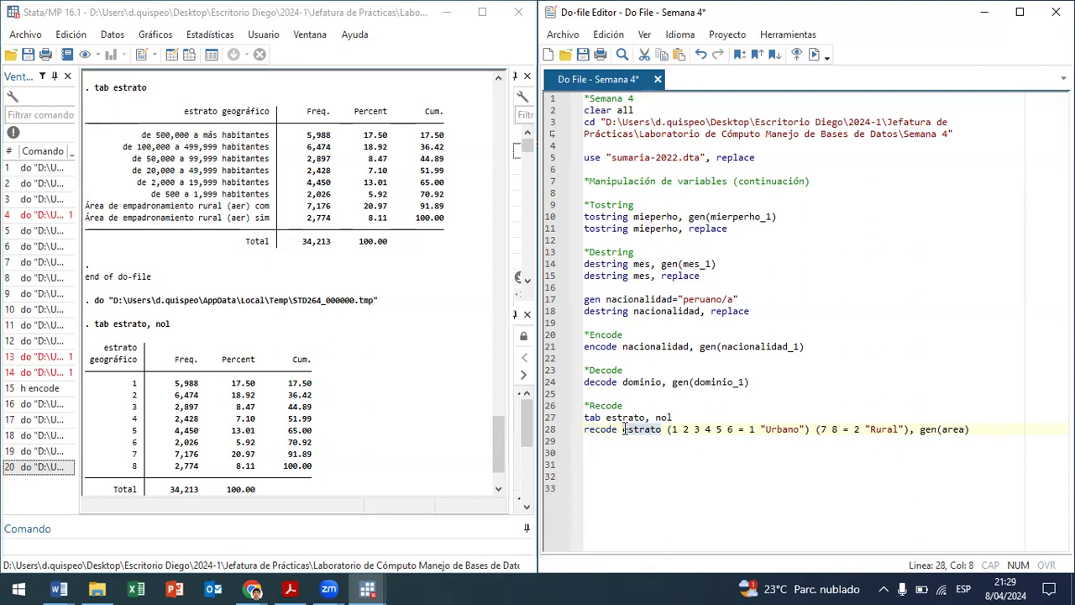
pyautogui.click(683, 430)
pyautogui.moveTo(684, 429); pyautogui.dragTo(731, 429)
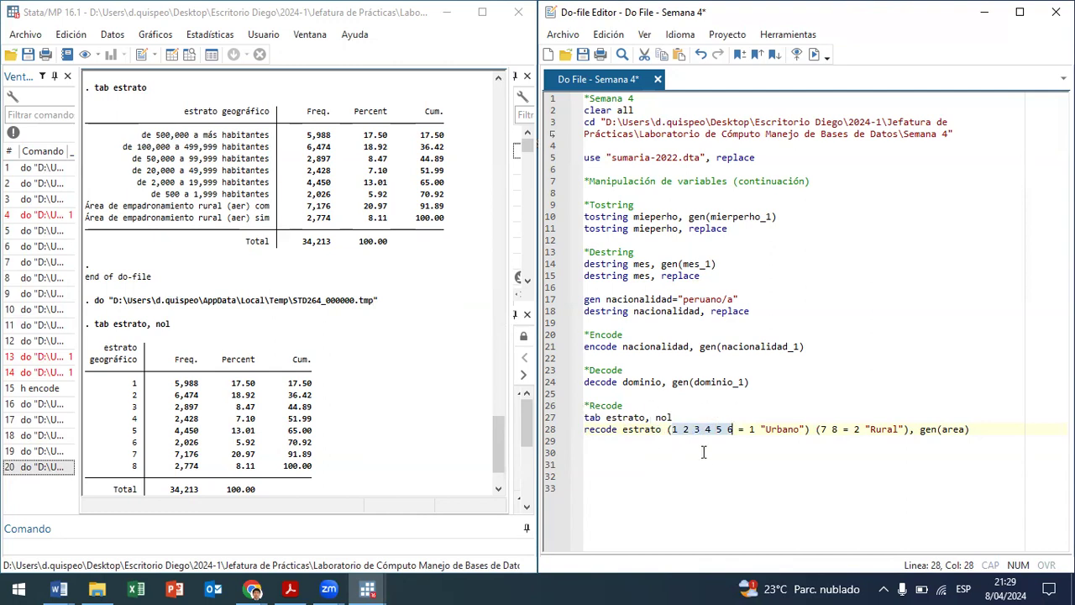
pyautogui.click(751, 429)
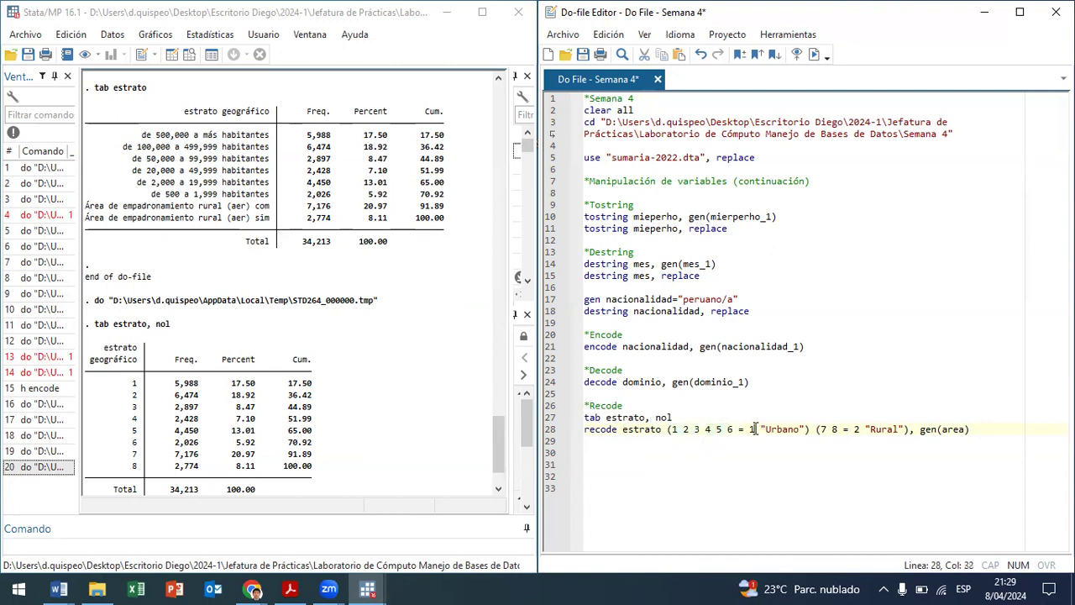
pyautogui.moveTo(751, 429); pyautogui.dragTo(833, 429)
pyautogui.click(858, 430)
pyautogui.moveTo(920, 429); pyautogui.dragTo(996, 425)
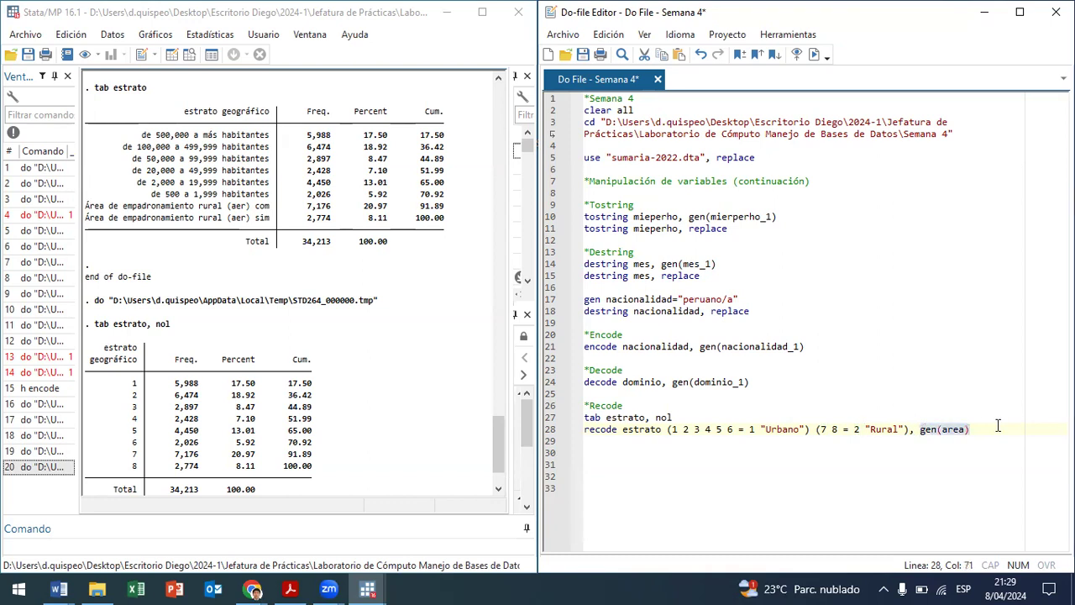
pyautogui.click(876, 522)
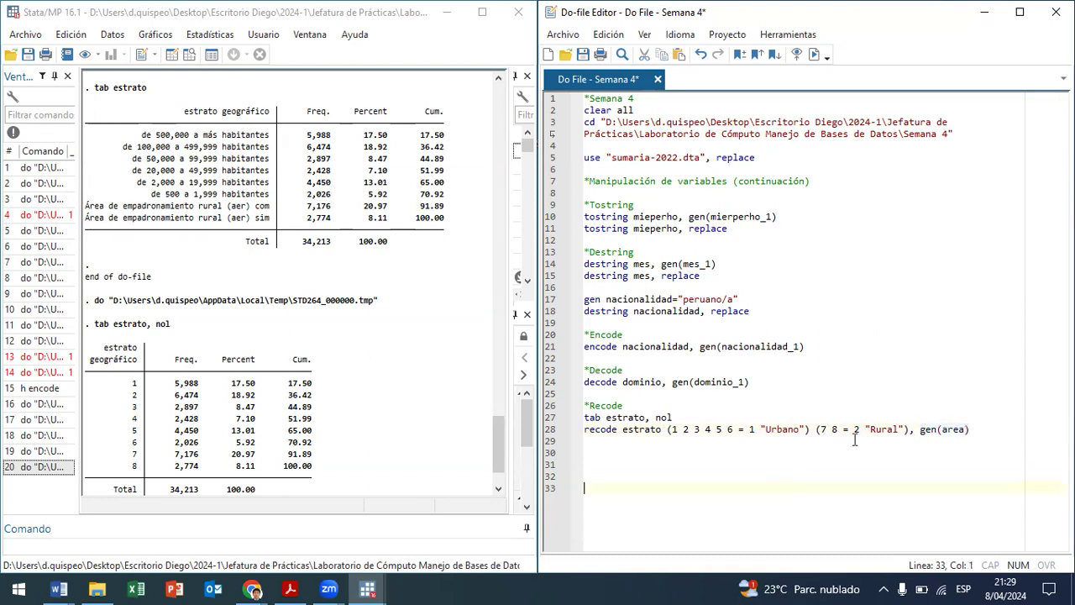
# - Try a third recode group after the Rural one with the rules 9=3 and .=0, and remove it
pyautogui.click(912, 429)
pyautogui.write('()')
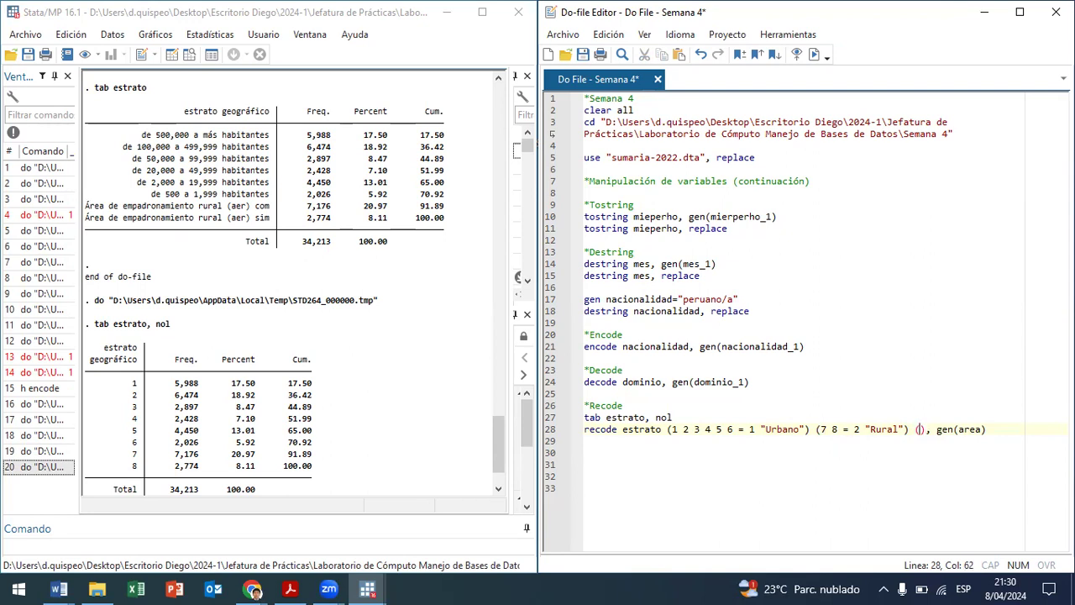
pyautogui.write('9=3')
pyautogui.press('BackSpace')
pyautogui.press('BackSpace')
pyautogui.press('BackSpace')
pyautogui.write('.')
pyautogui.write('=')
pyautogui.write('.')
pyautogui.press('BackSpace')
pyautogui.write('0')
pyautogui.press('BackSpace')
pyautogui.press('BackSpace')
pyautogui.press('BackSpace')
pyautogui.press('BackSpace')
pyautogui.press('Delete')
pyautogui.press('Right')
pyautogui.press('BackSpace')
# - Run the recode estrato line to generate area, and highlight the number of differences reported in the results
pyautogui.click(721, 430)
pyautogui.moveTo(720, 429); pyautogui.dragTo(670, 429)
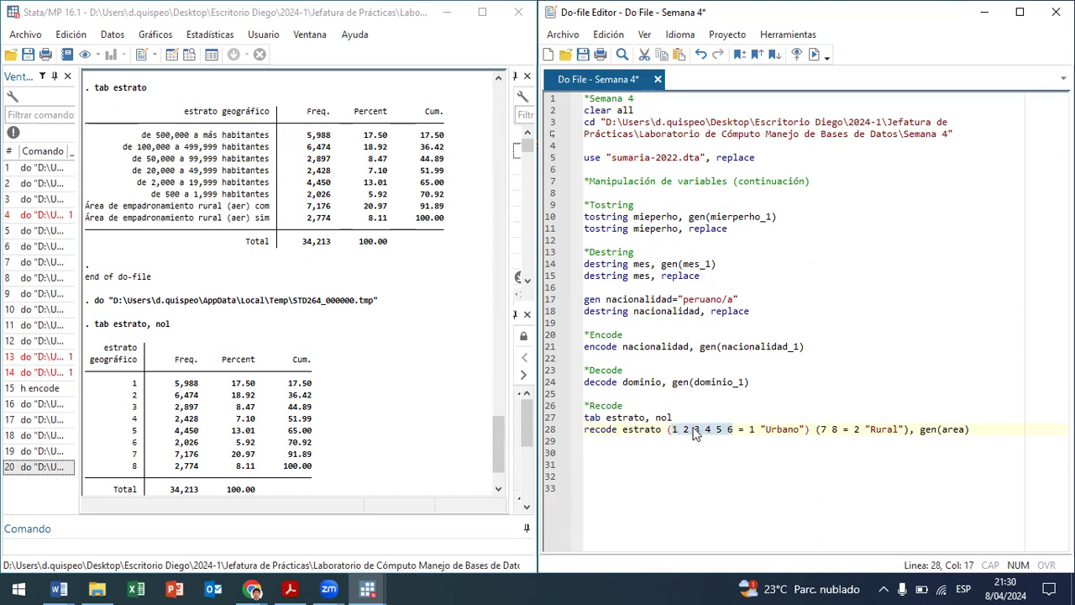
pyautogui.click(749, 429)
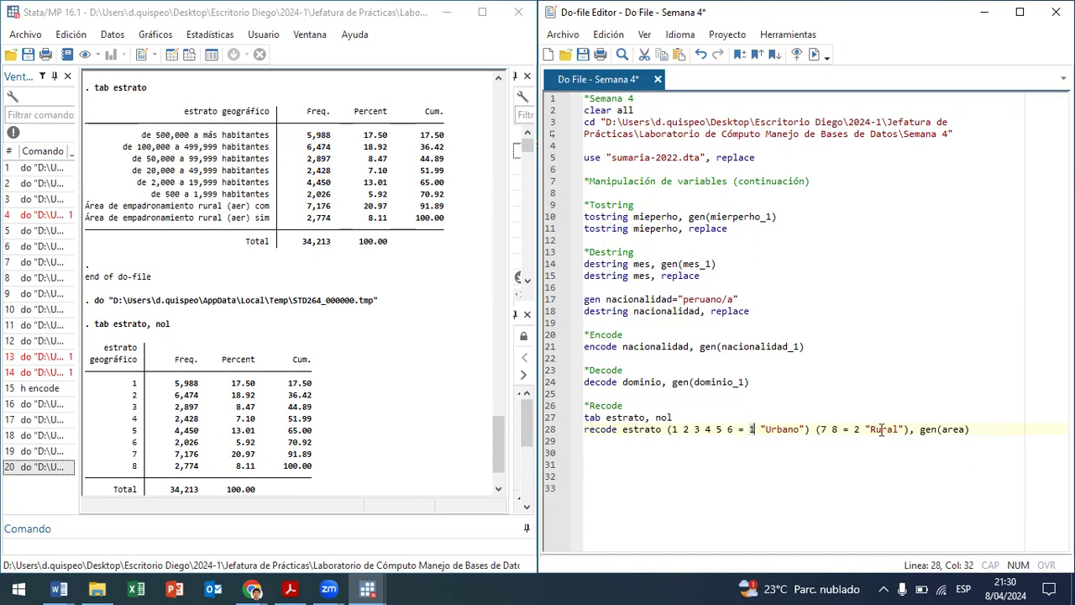
pyautogui.click(694, 429)
pyautogui.keyDown('shift'); pyautogui.click(733, 429); pyautogui.keyUp('shift')
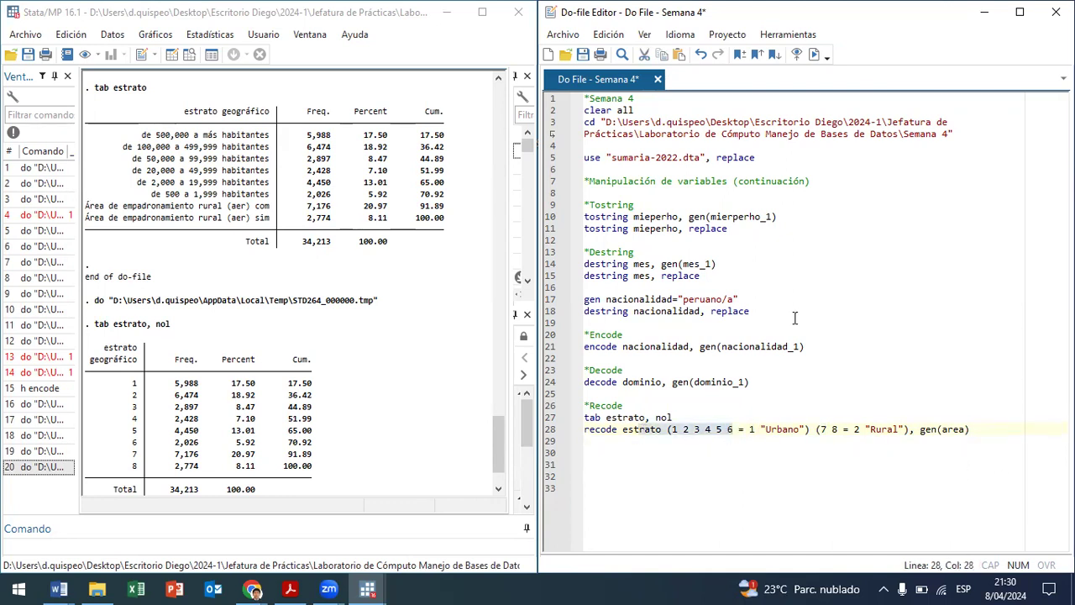
pyautogui.click(814, 54)
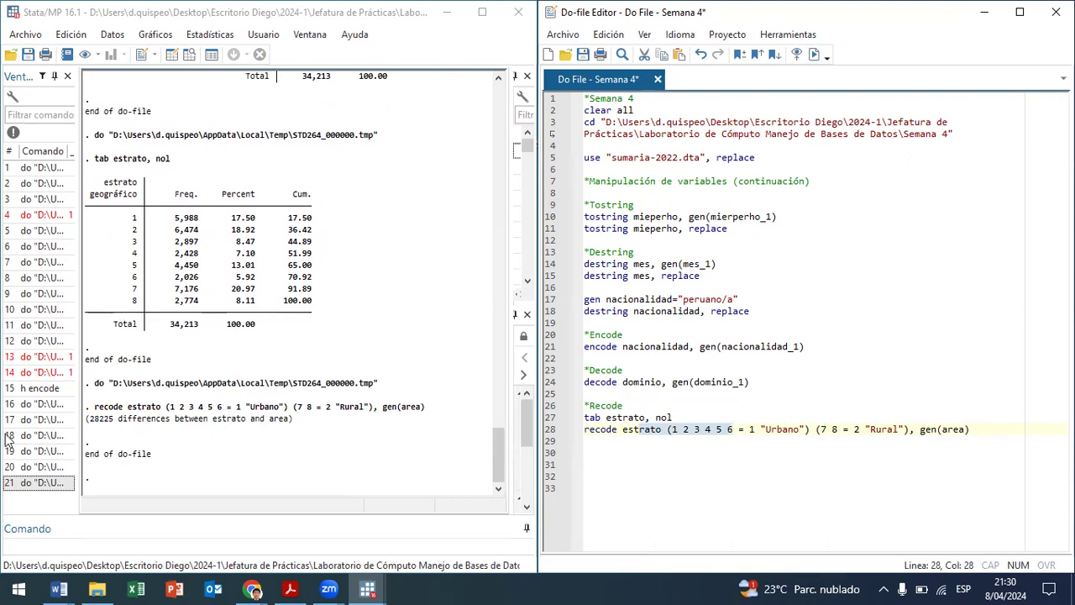
pyautogui.click(97, 425)
pyautogui.doubleClick(98, 420)
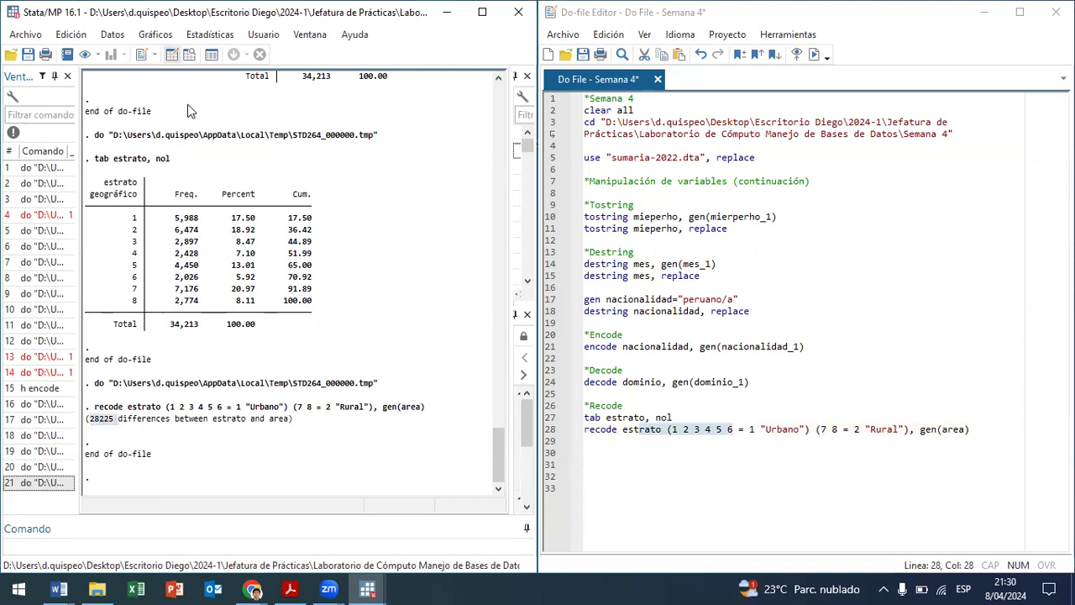
# - Inspect the numeric codes behind the Urbano and Rural labels of the area variable in the Data Editor's edit mode, then close it
pyautogui.click(189, 55)
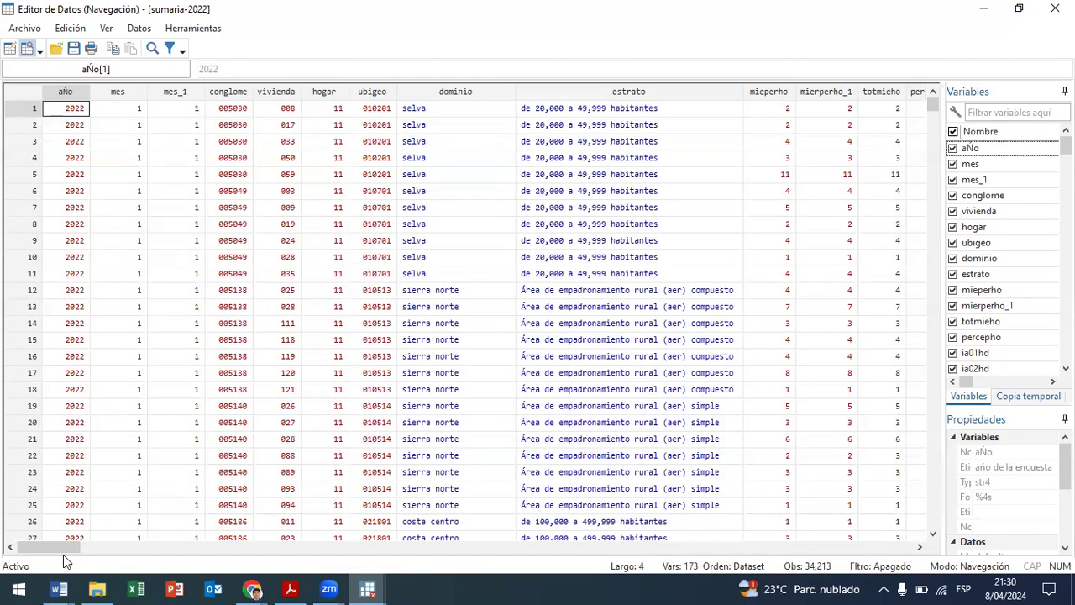
pyautogui.moveTo(63, 547); pyautogui.dragTo(890, 533)
pyautogui.click(458, 107)
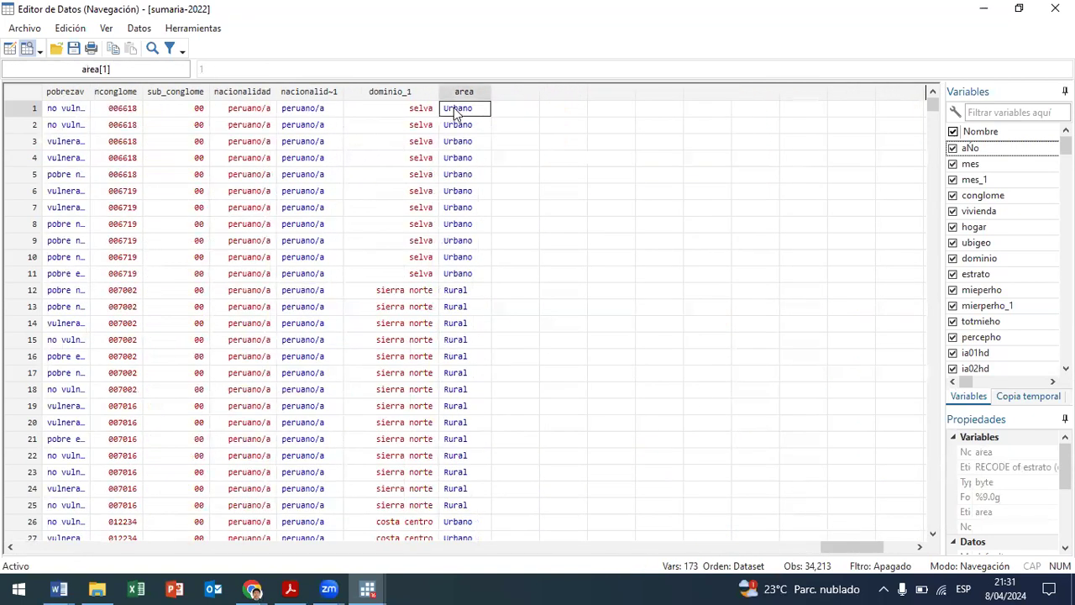
pyautogui.click(10, 48)
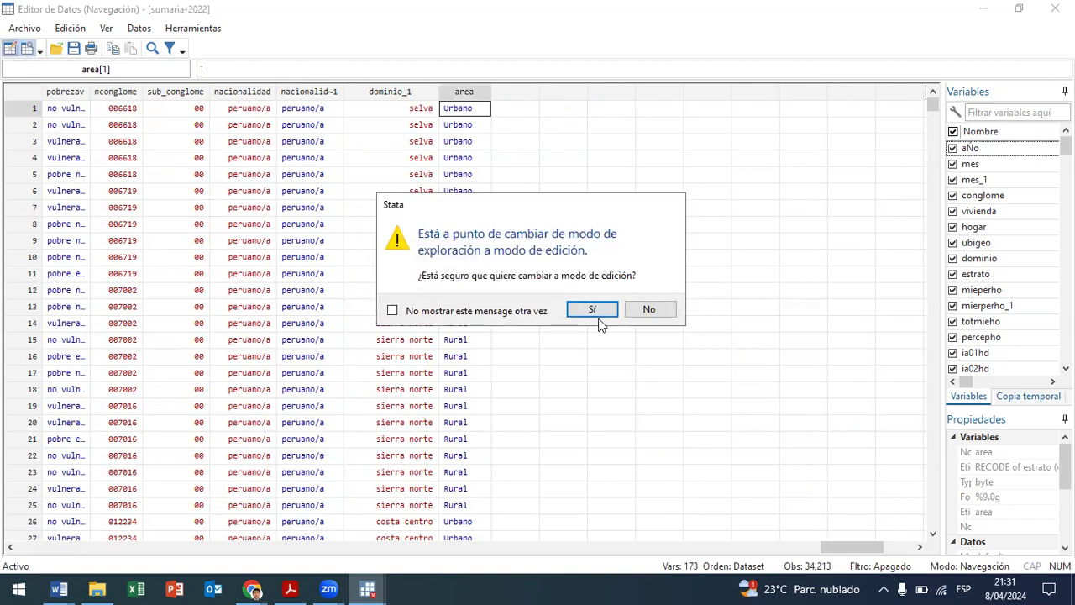
pyautogui.click(596, 309)
pyautogui.doubleClick(467, 108)
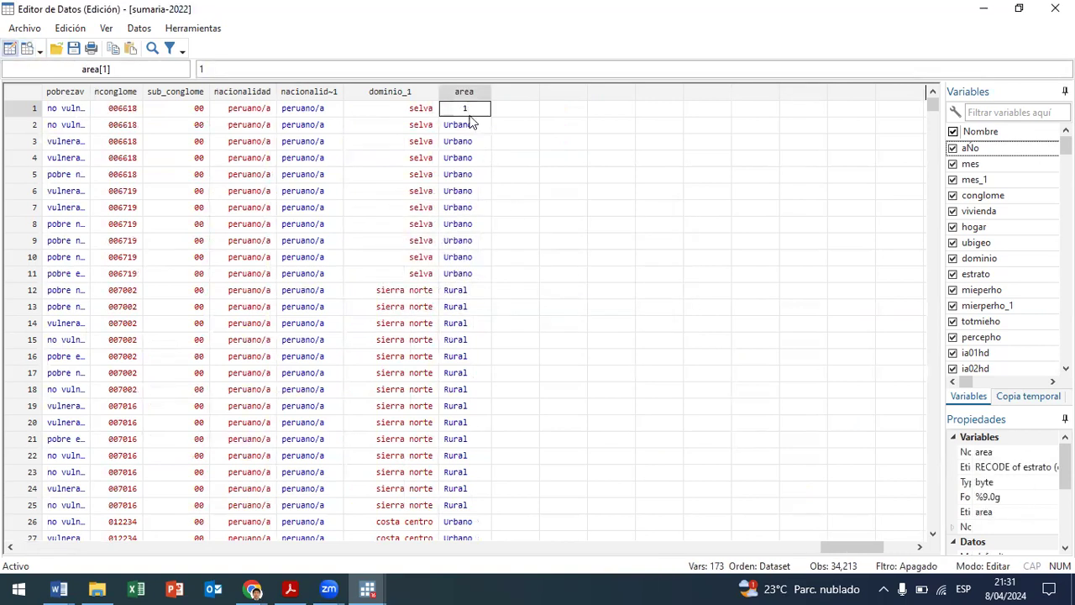
pyautogui.doubleClick(481, 336)
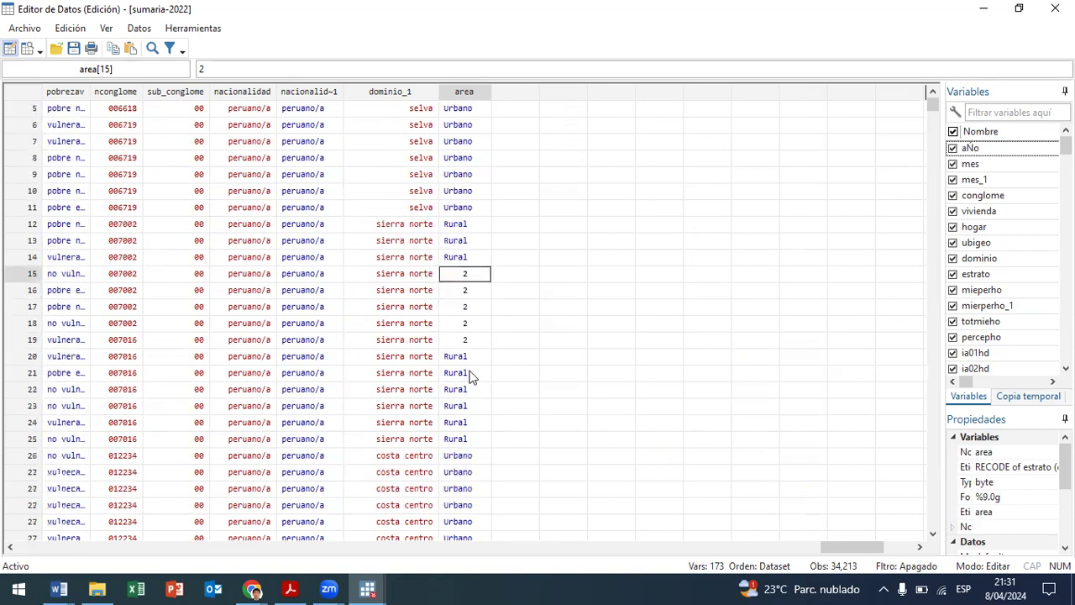
pyautogui.click(1055, 9)
# - Add the command "br estrato area" at line 30 of the do-file and run it
pyautogui.click(617, 454)
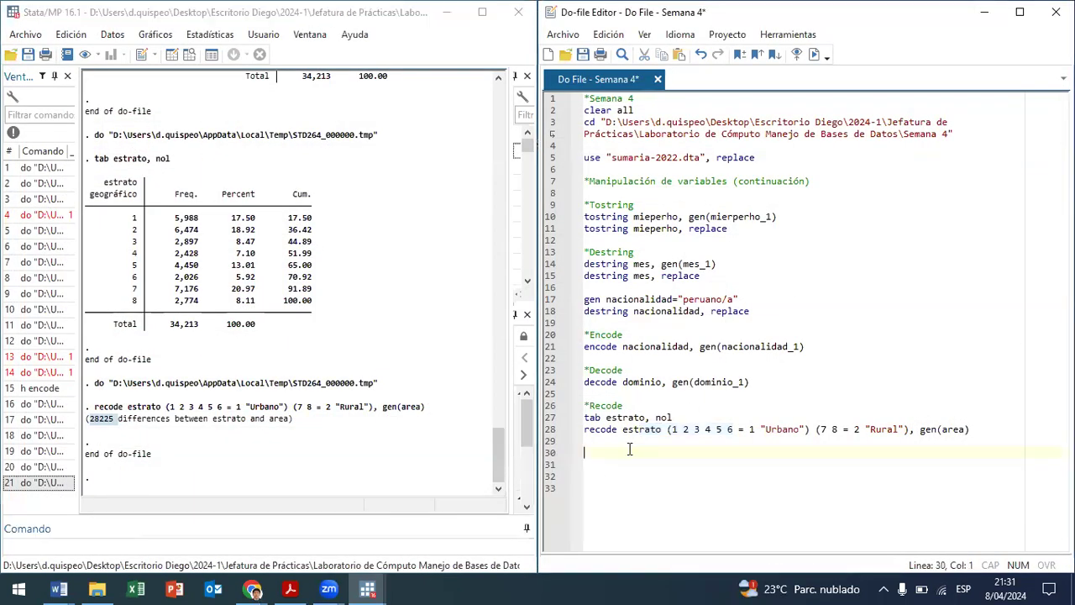
pyautogui.write('br ')
pyautogui.write('esa')
pyautogui.write('rato ')
pyautogui.write('a')
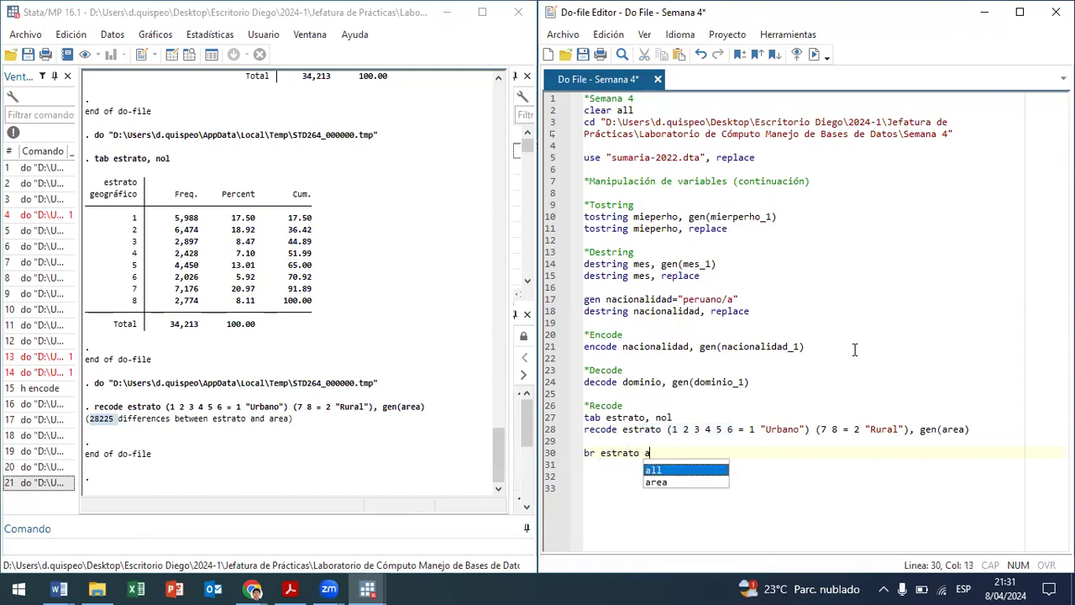
pyautogui.write('rea')
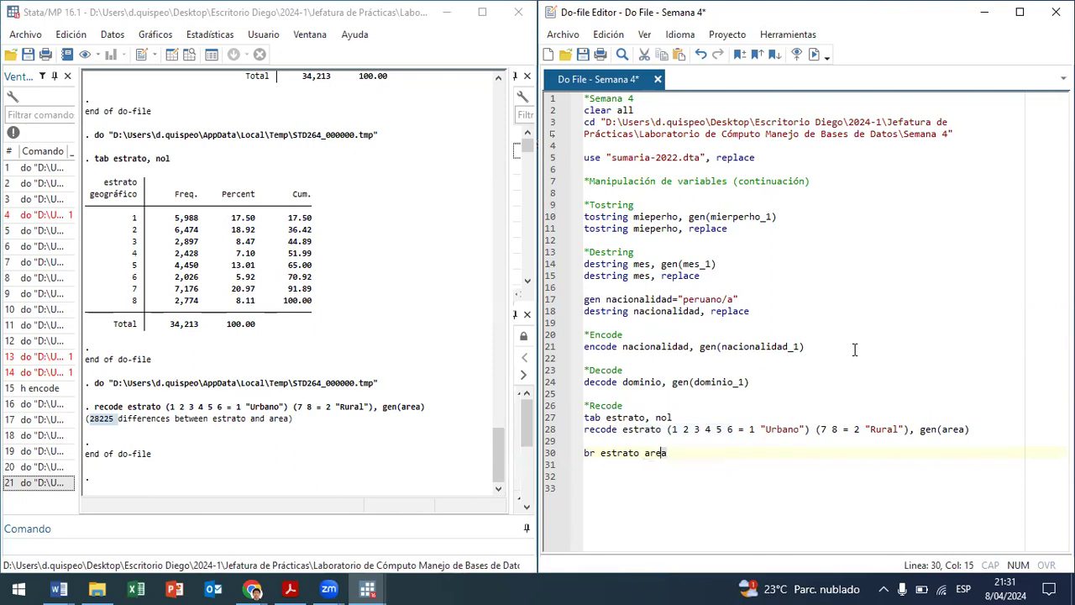
pyautogui.hotkey('ctrl', 'd')
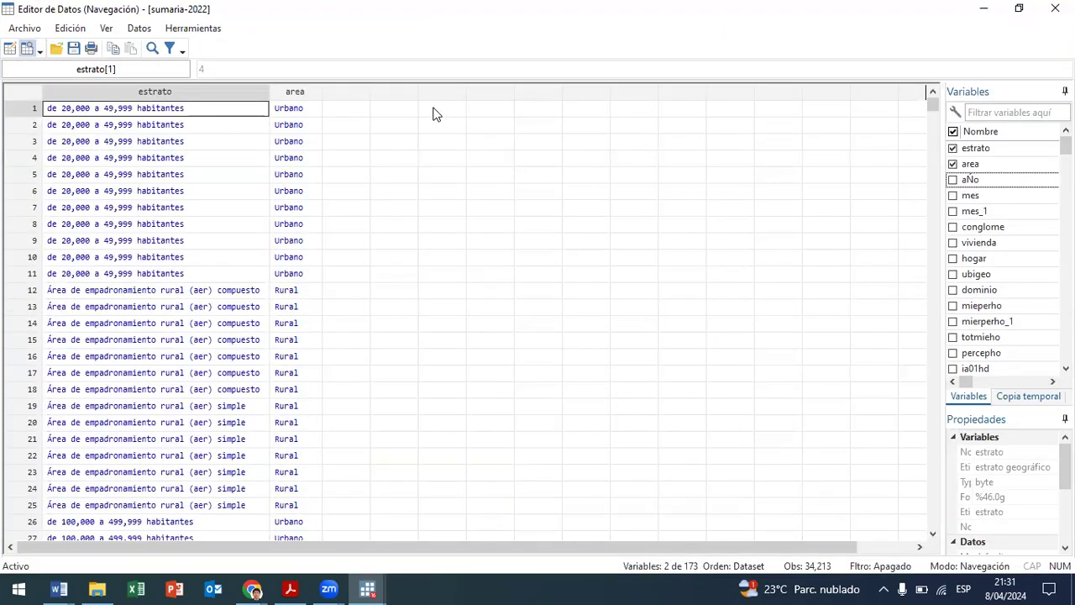
# - Switch the data browser to edit mode and check the codes behind estrato and area in rows 1 and 12
pyautogui.click(10, 48)
pyautogui.click(592, 309)
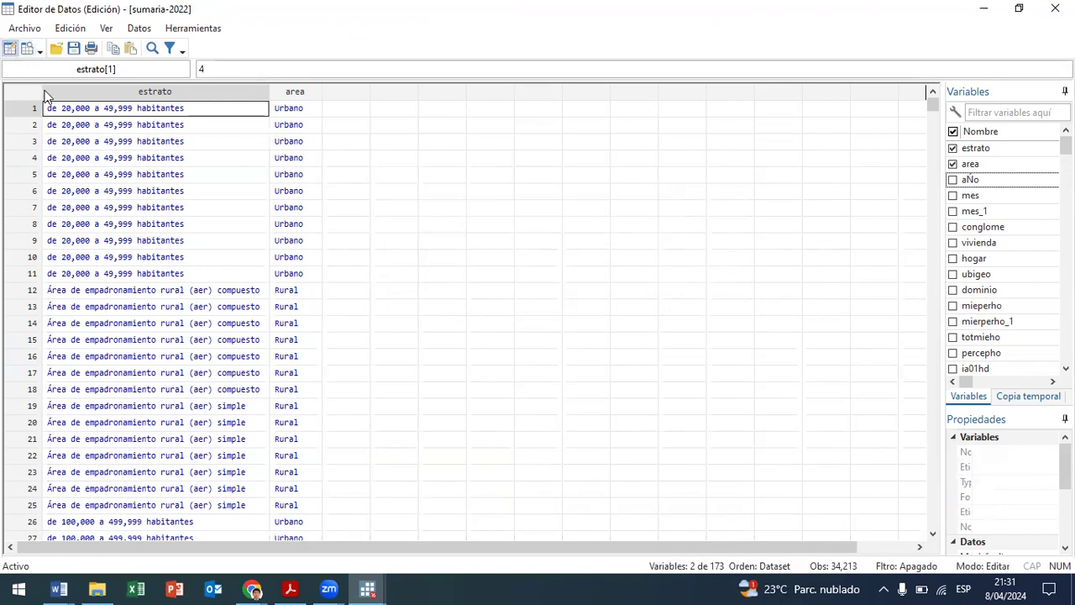
pyautogui.doubleClick(118, 108)
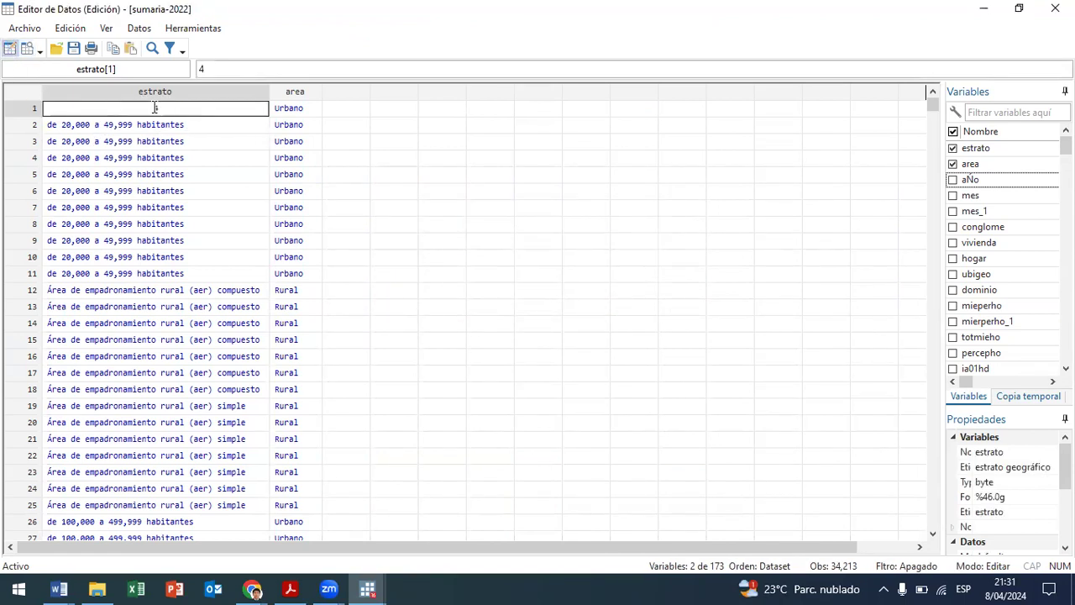
pyautogui.doubleClick(286, 112)
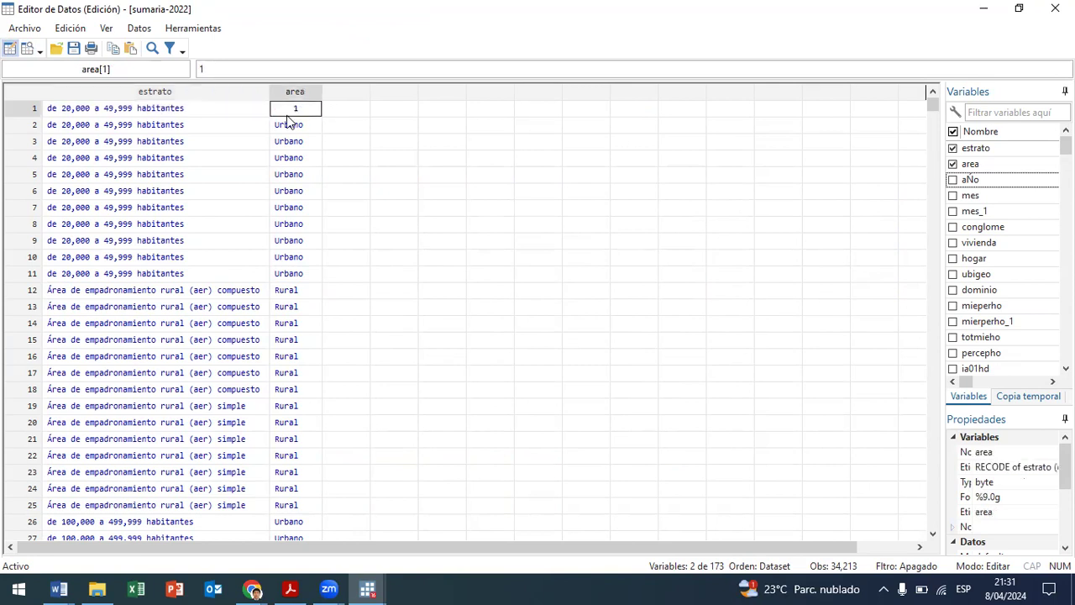
pyautogui.doubleClick(183, 294)
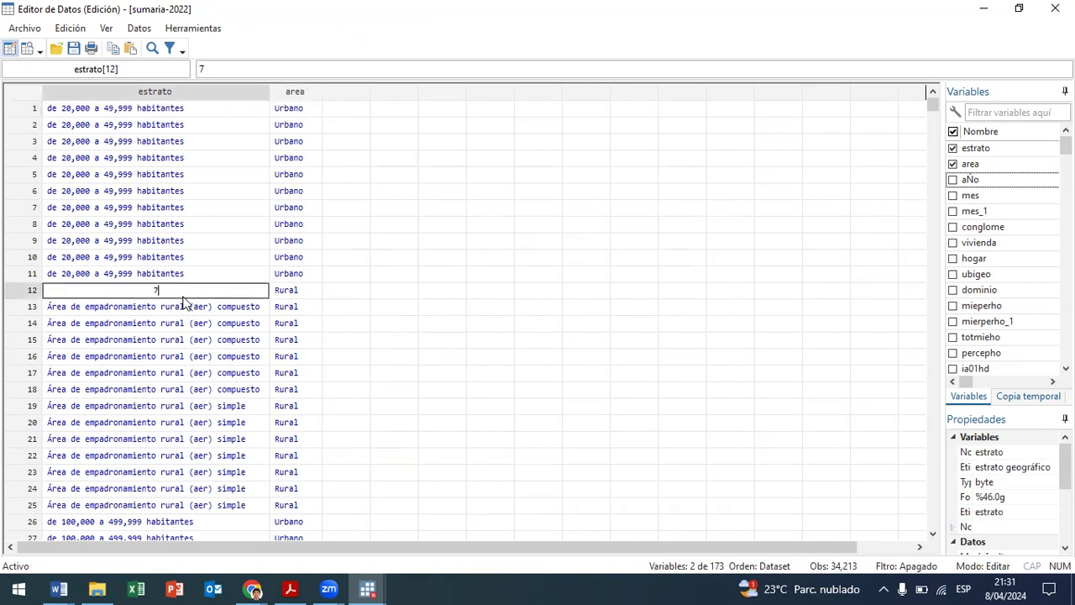
pyautogui.doubleClick(295, 290)
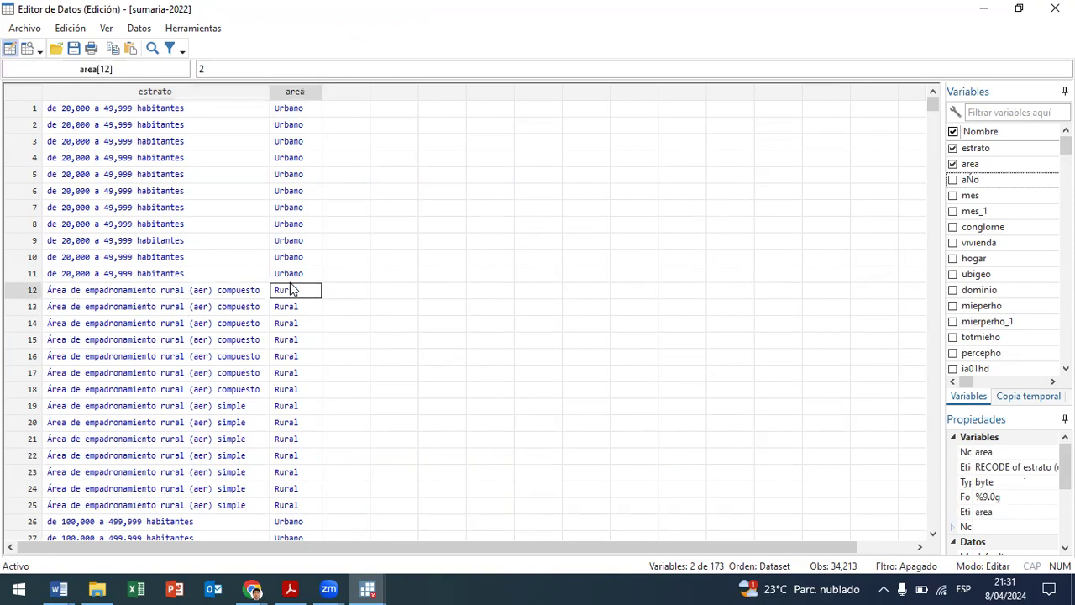
# - Check the codes behind estrato and area in row 42, review the first rows again and close the Data Editor
pyautogui.scroll(-2, 303, 293)
pyautogui.scroll(-6, 302, 293)
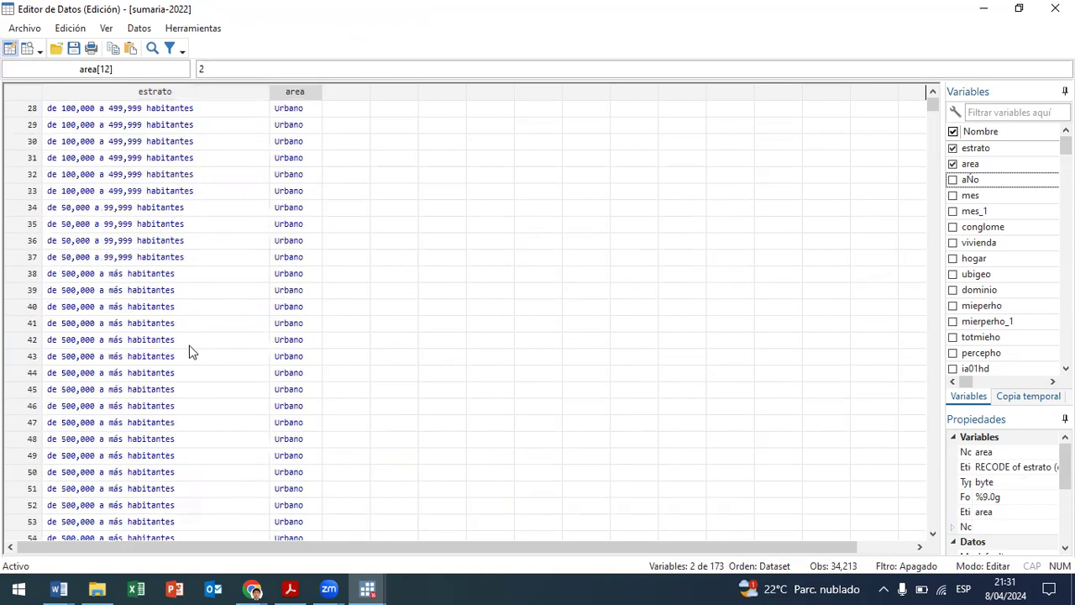
pyautogui.doubleClick(173, 339)
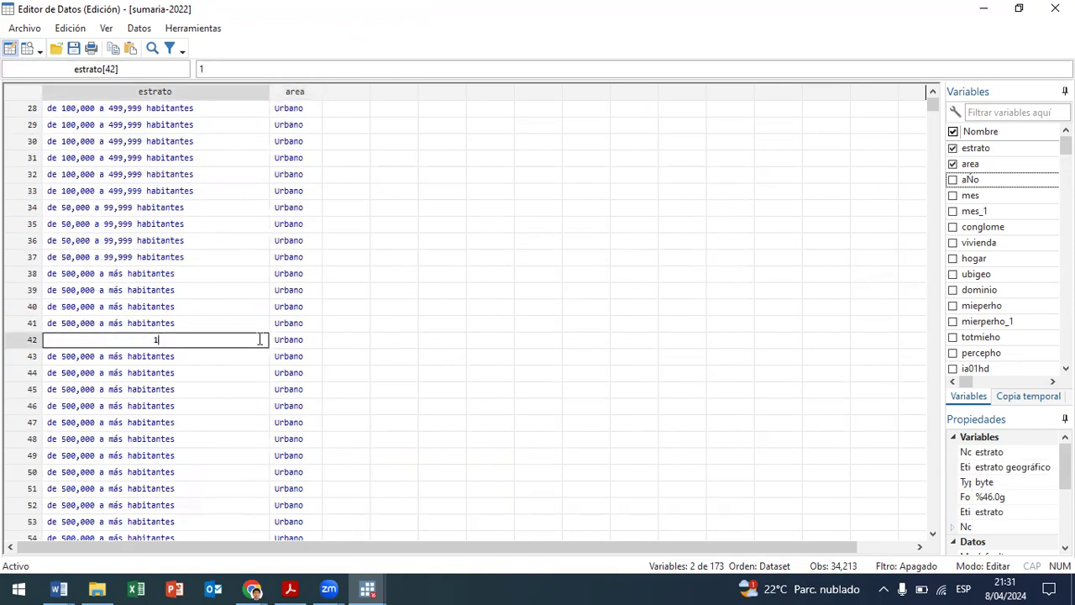
pyautogui.doubleClick(304, 341)
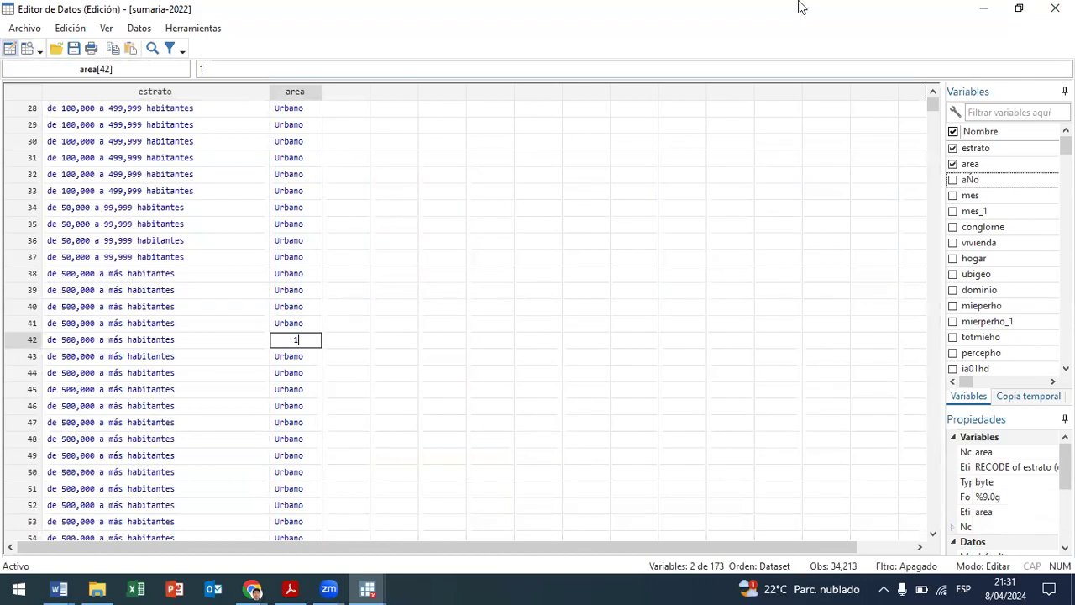
pyautogui.scroll(8, 272, 214)
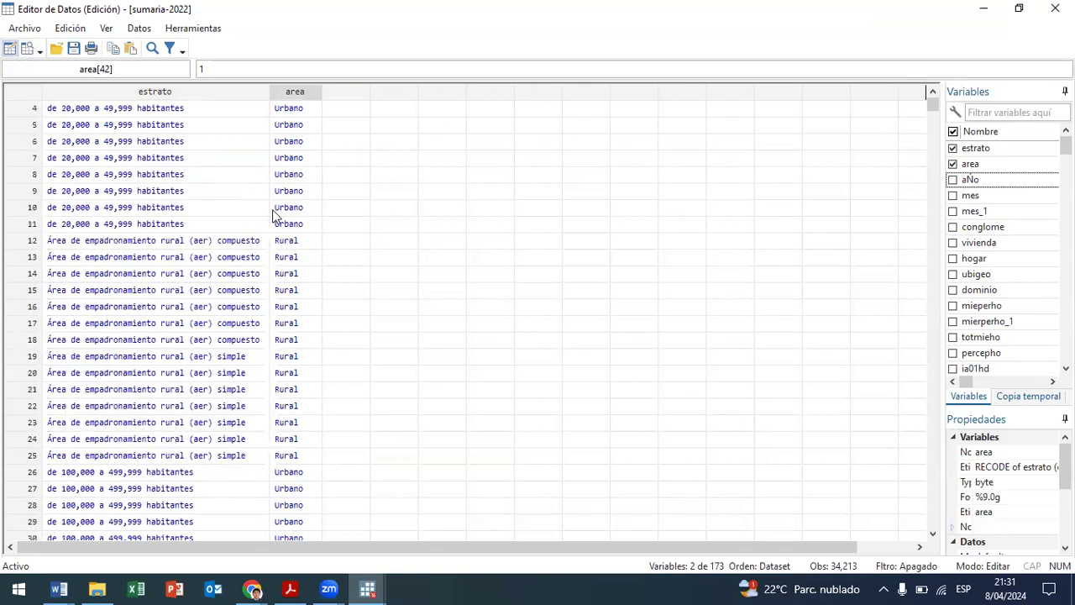
pyautogui.scroll(1, 304, 291)
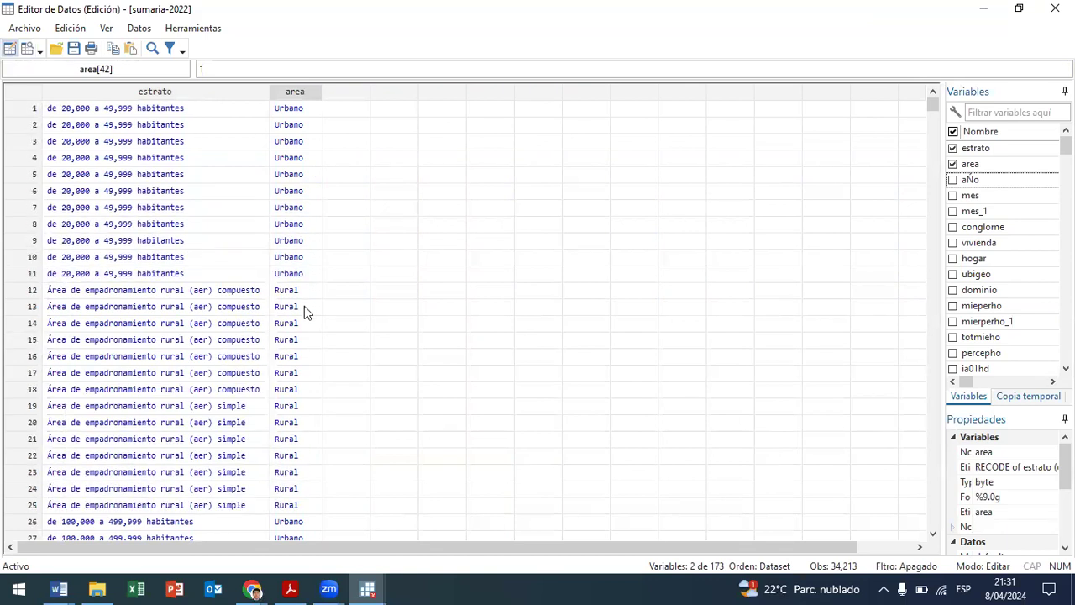
pyautogui.scroll(-2, 254, 290)
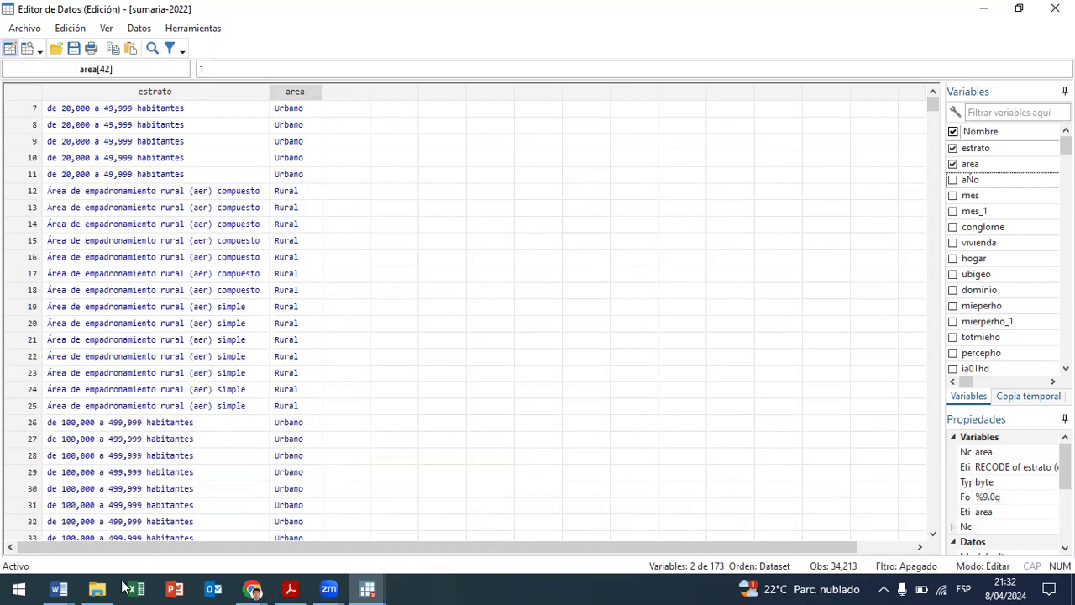
pyautogui.moveTo(101, 586)
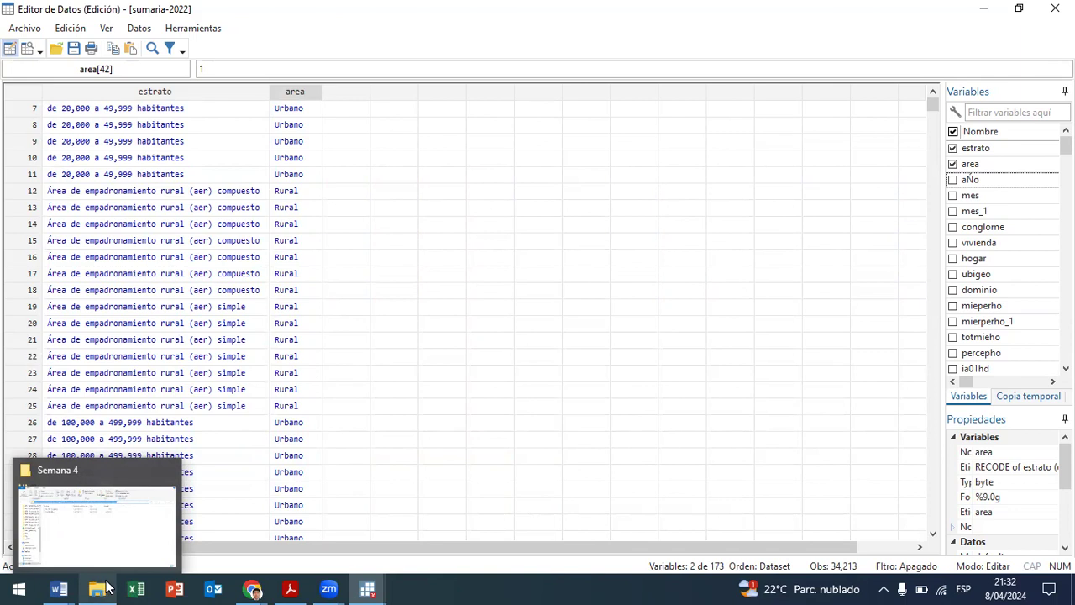
pyautogui.click(1049, 8)
# - Start an example list of education levels at line 33 of the do-file with "educación=" followed by "sin educación"
pyautogui.click(697, 489)
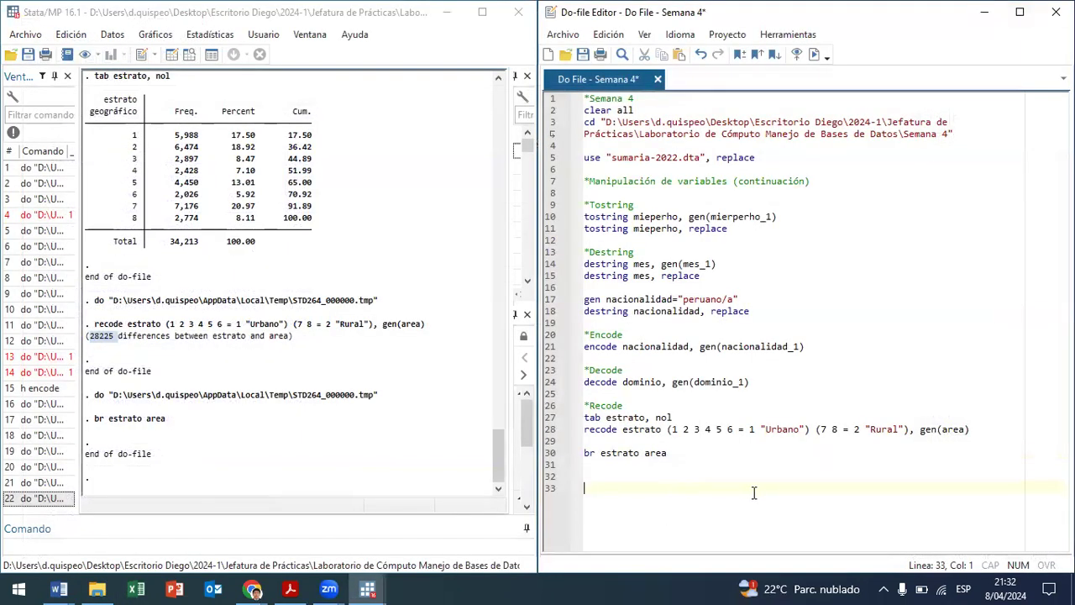
pyautogui.write('educación')
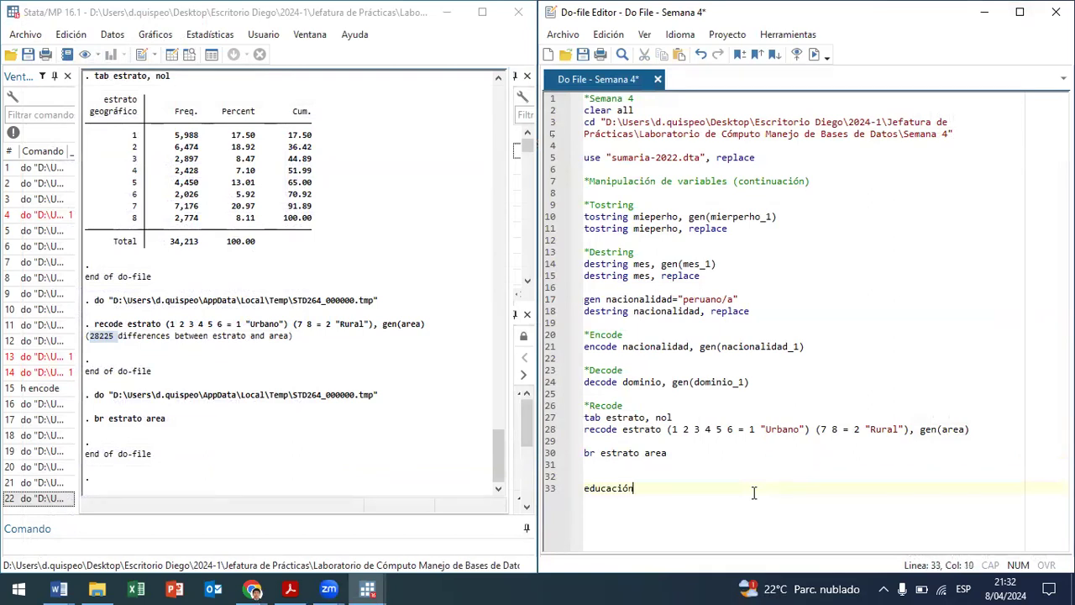
pyautogui.write('=')
pyautogui.press('Return')
pyautogui.write('sin educación')
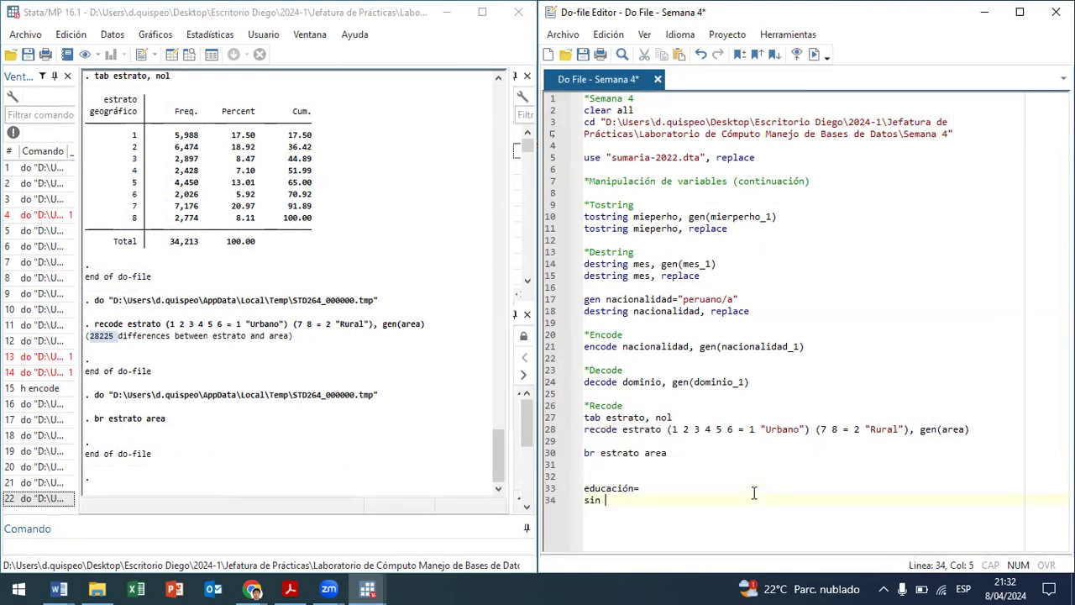
# - Add the primary and secondary levels to the education list as "primar in", "prim com", "sec in" and "sec com", one per line
pyautogui.press('Return')
pyautogui.write('primar in')
pyautogui.press('Return')
pyautogui.write('prim com')
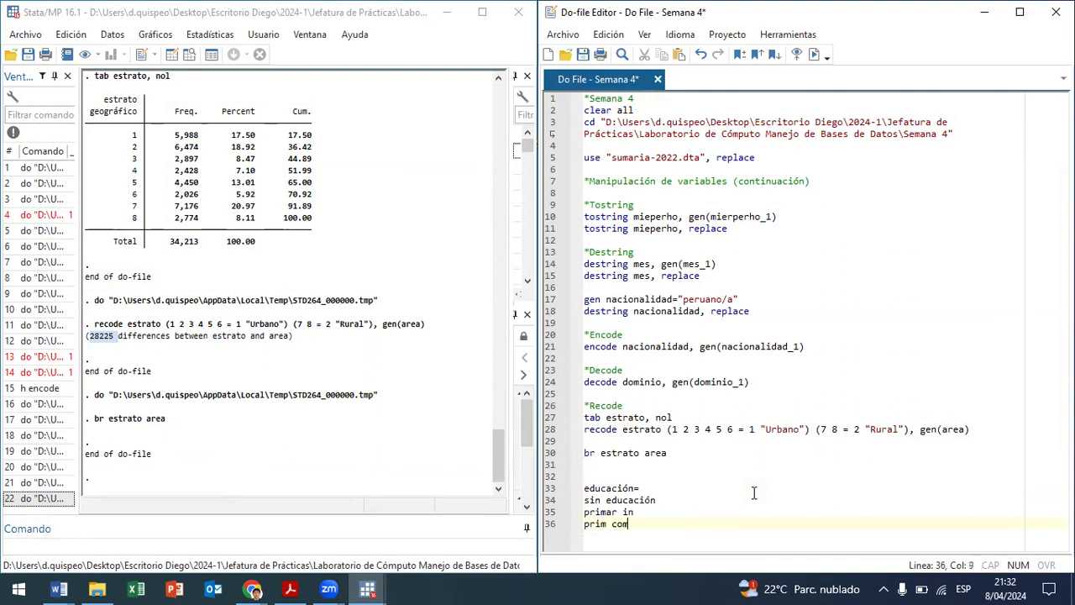
pyautogui.press('Return')
pyautogui.write('sec in')
pyautogui.press('Return')
pyautogui.write('sec v')
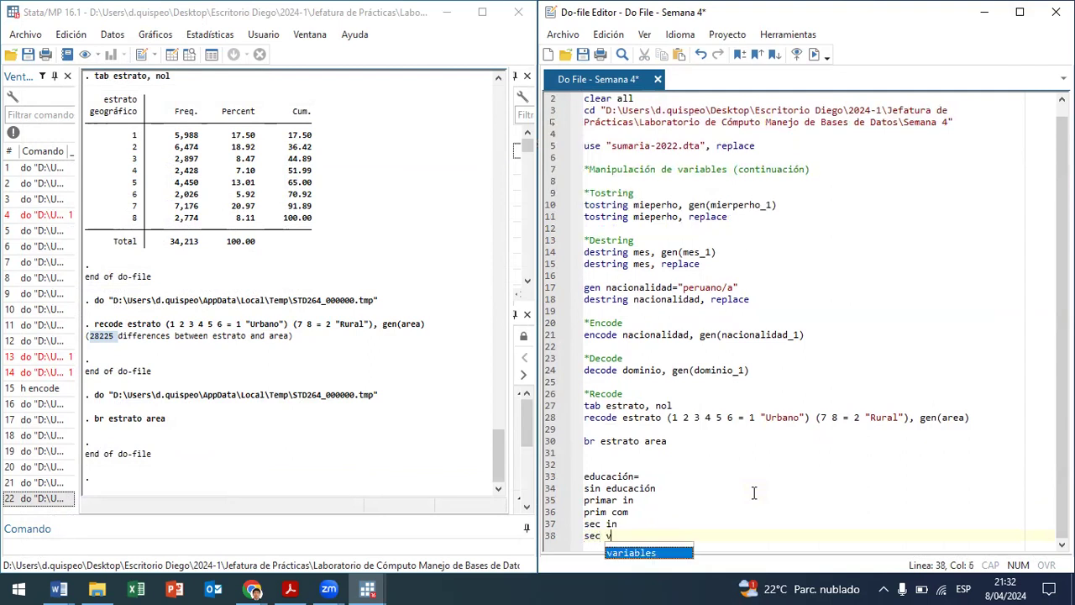
pyautogui.press('BackSpace')
pyautogui.write('com')
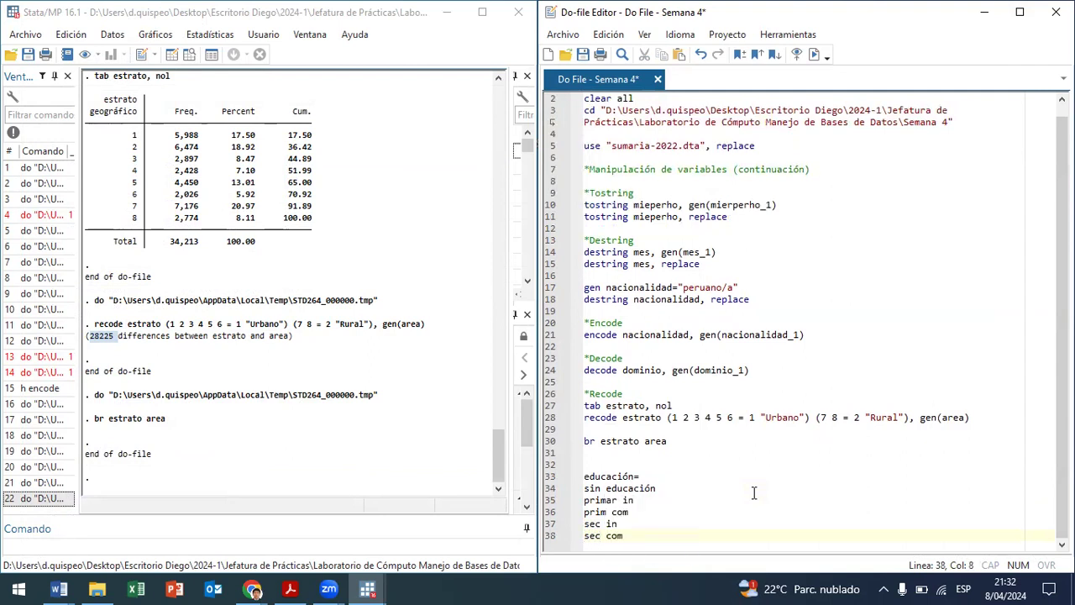
# - Add the non-university higher education levels "super no uni in" and "super no uni com" on separate lines of the list
pyautogui.press('Return')
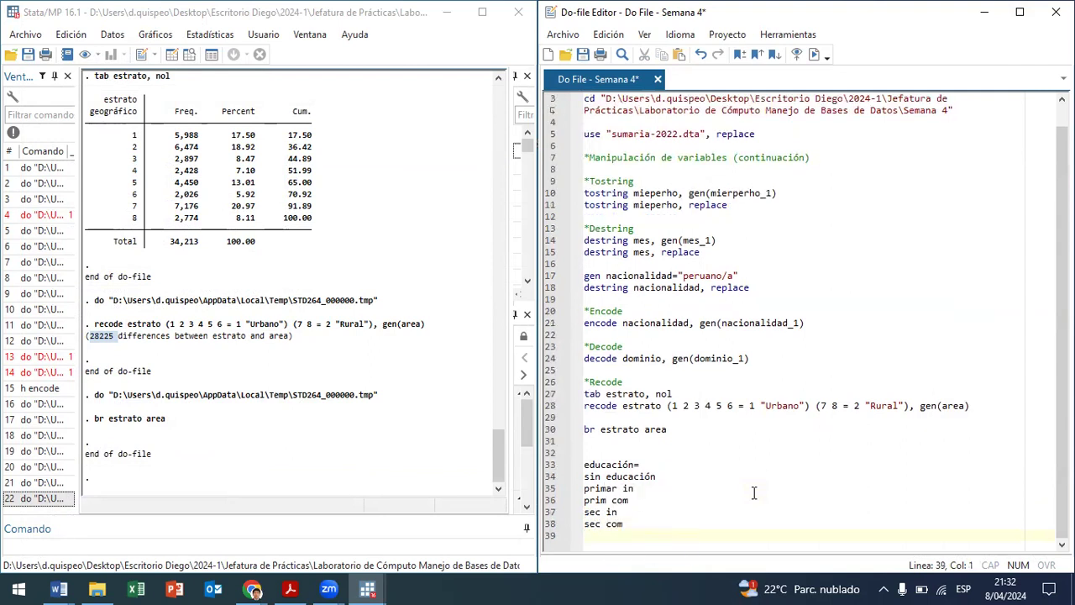
pyautogui.write('u')
pyautogui.press('BackSpace')
pyautogui.write('super no uni in')
pyautogui.press('Return')
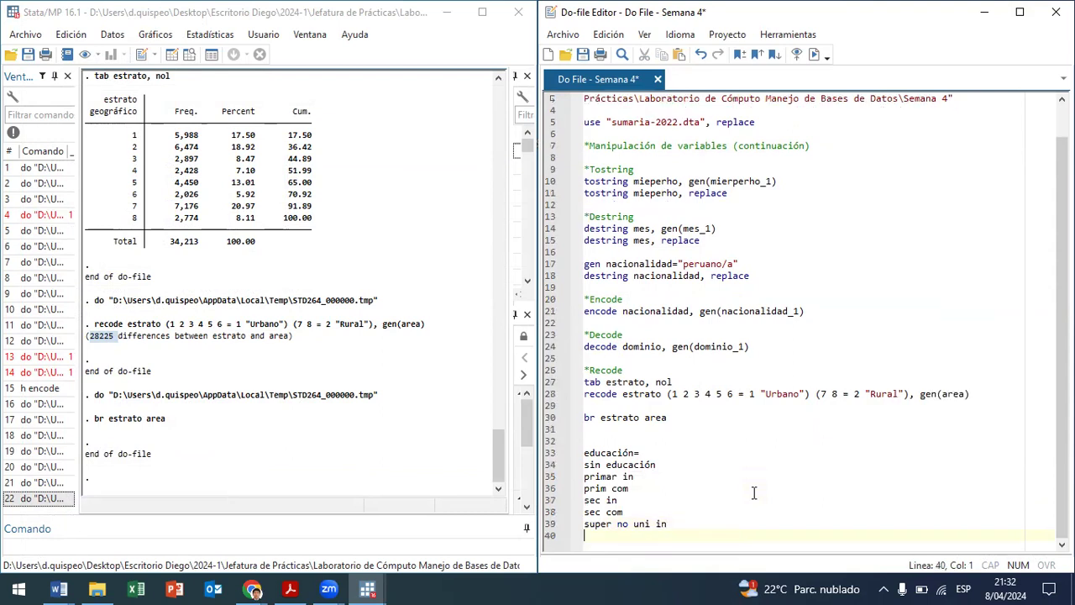
pyautogui.write('super no uni com')
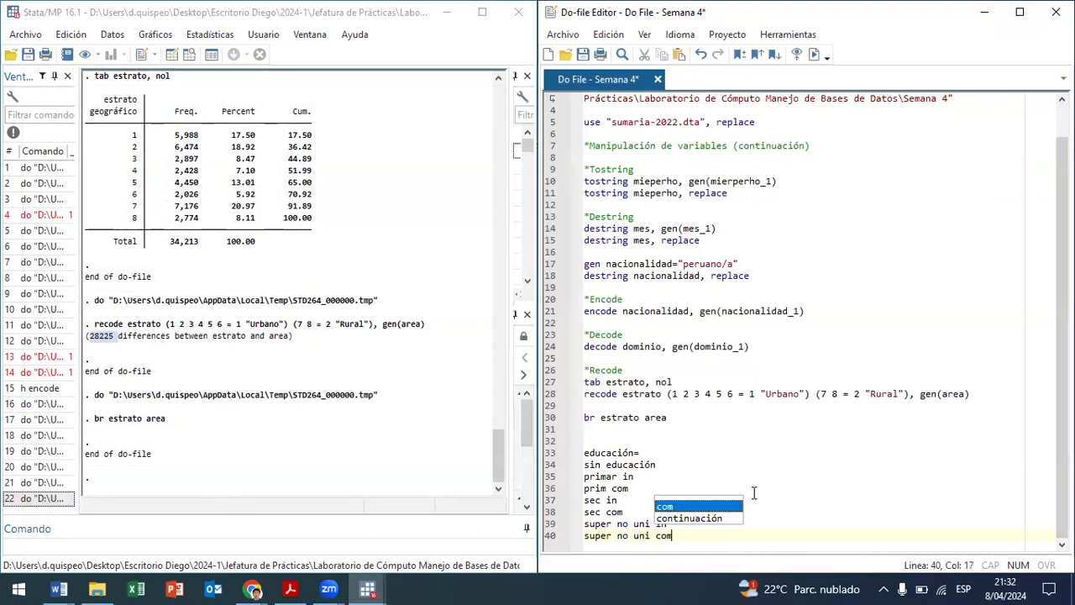
# - Add the university and postgraduate levels "sep uni in", "sup uni com" and "maestria" on separate lines of the list
pyautogui.press('Return')
pyautogui.write('se')
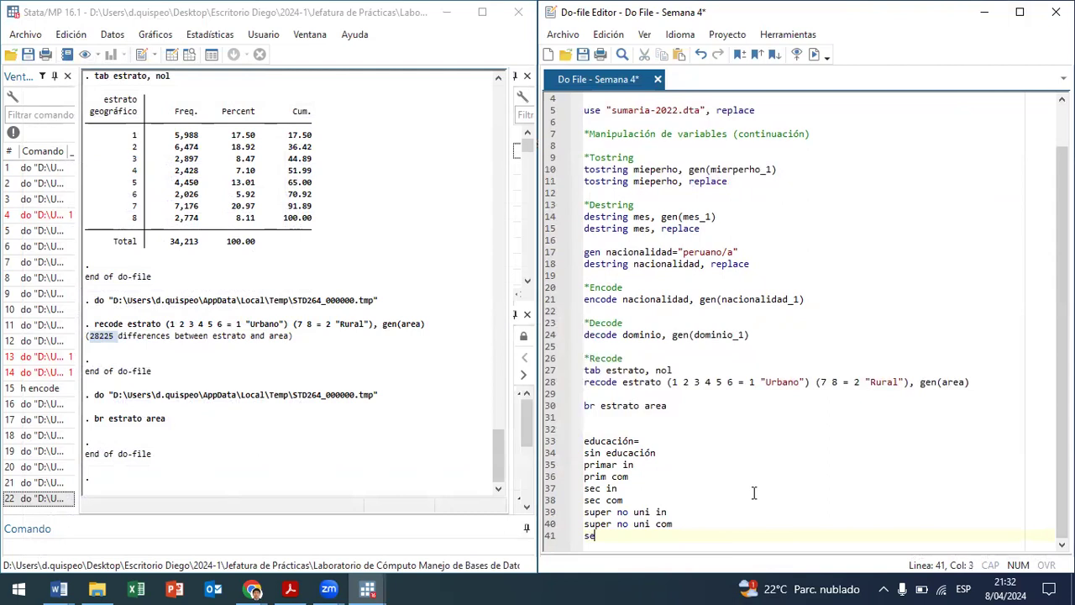
pyautogui.write('p uni in')
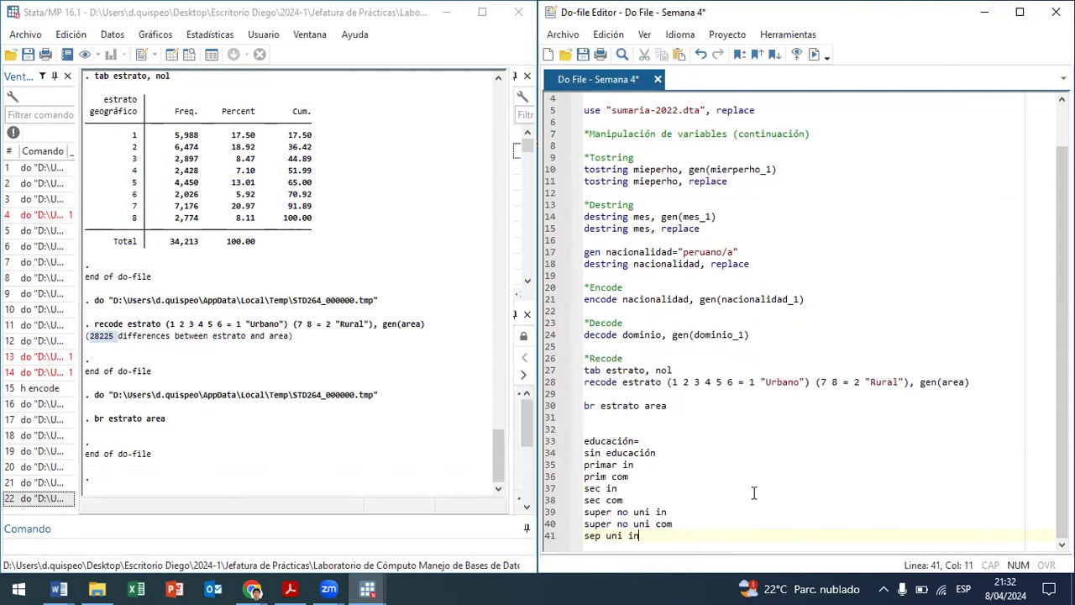
pyautogui.press('Return')
pyautogui.write('s')
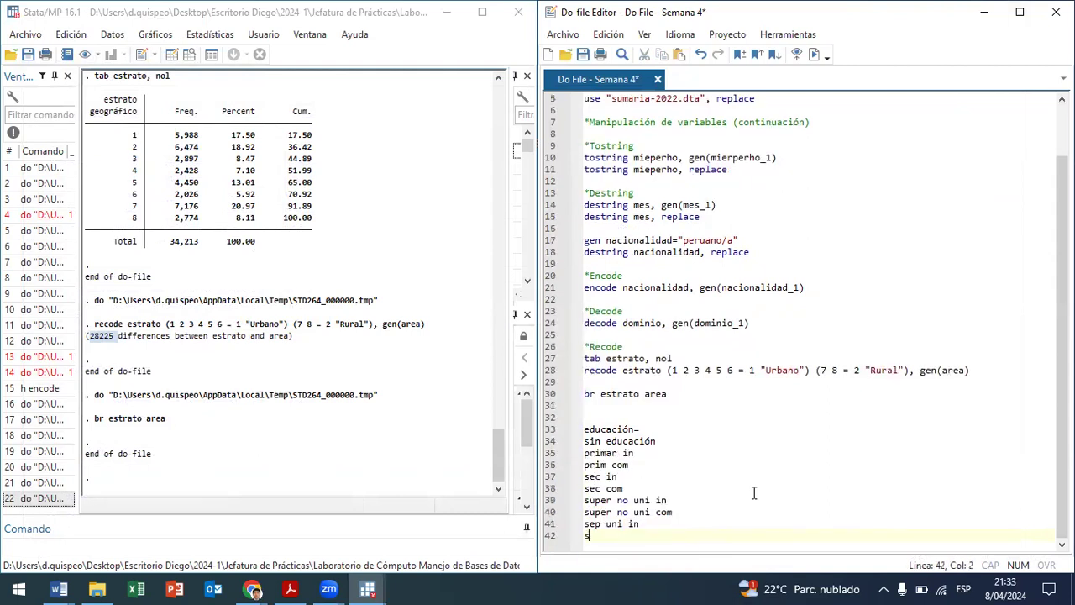
pyautogui.write('up uni co')
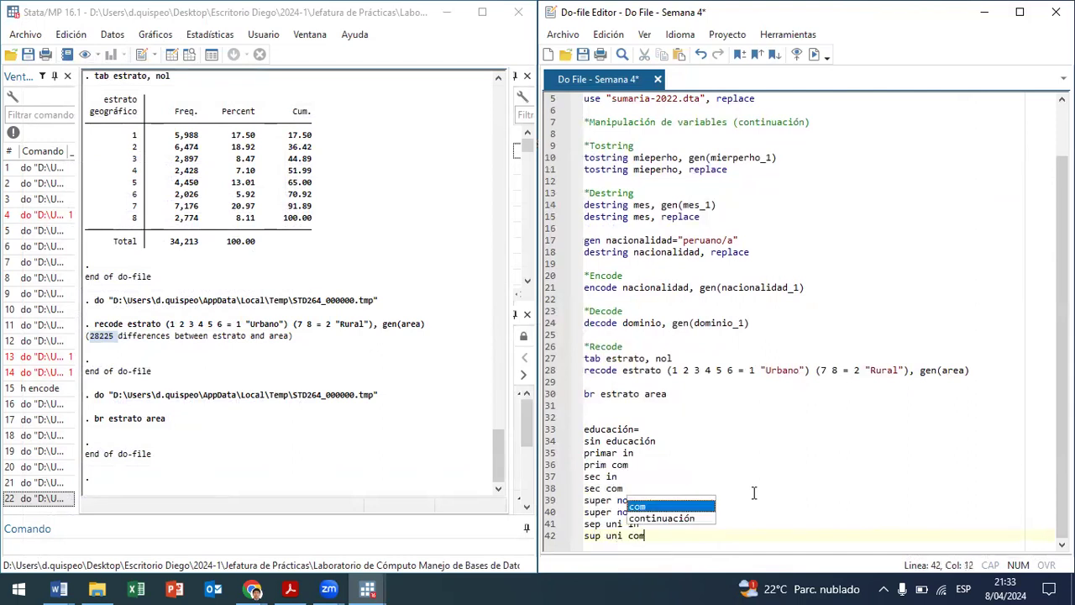
pyautogui.write('m')
pyautogui.press('Return')
pyautogui.press('Return')
pyautogui.write('maestria')
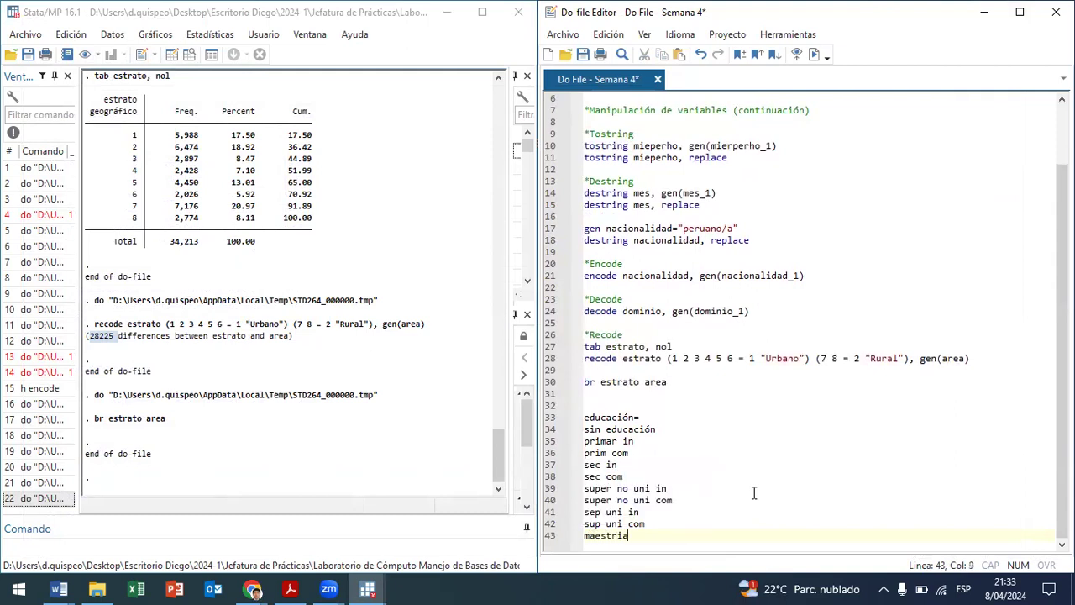
# - Add the levels "doct" and "postdoc" on separate lines at the end of the education list
pyautogui.press('Return')
pyautogui.write('doct')
pyautogui.press('Return')
pyautogui.write('postest')
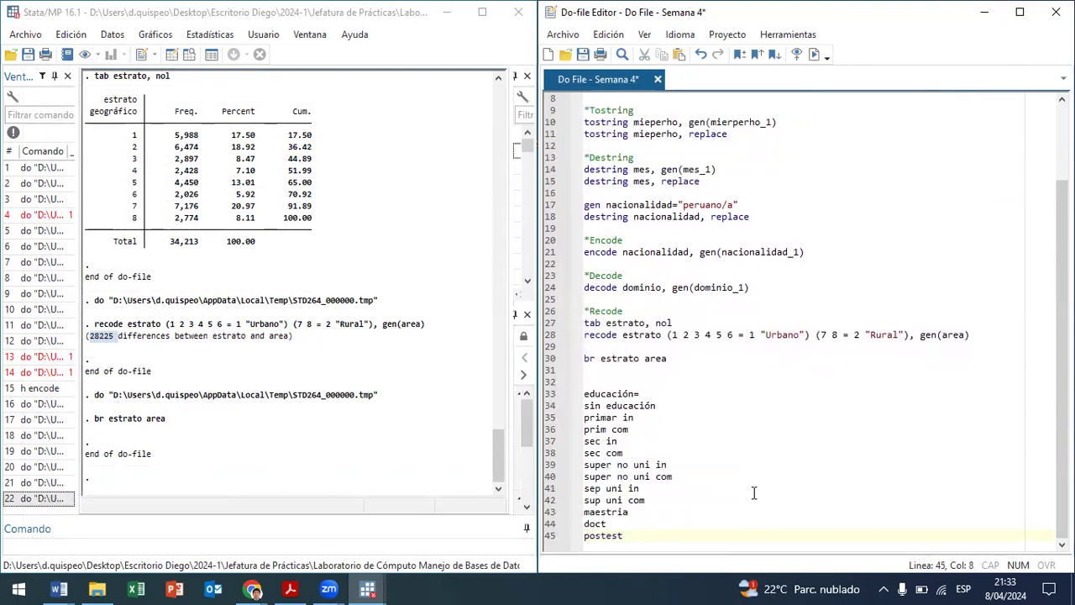
pyautogui.scroll(-1, 753, 493)
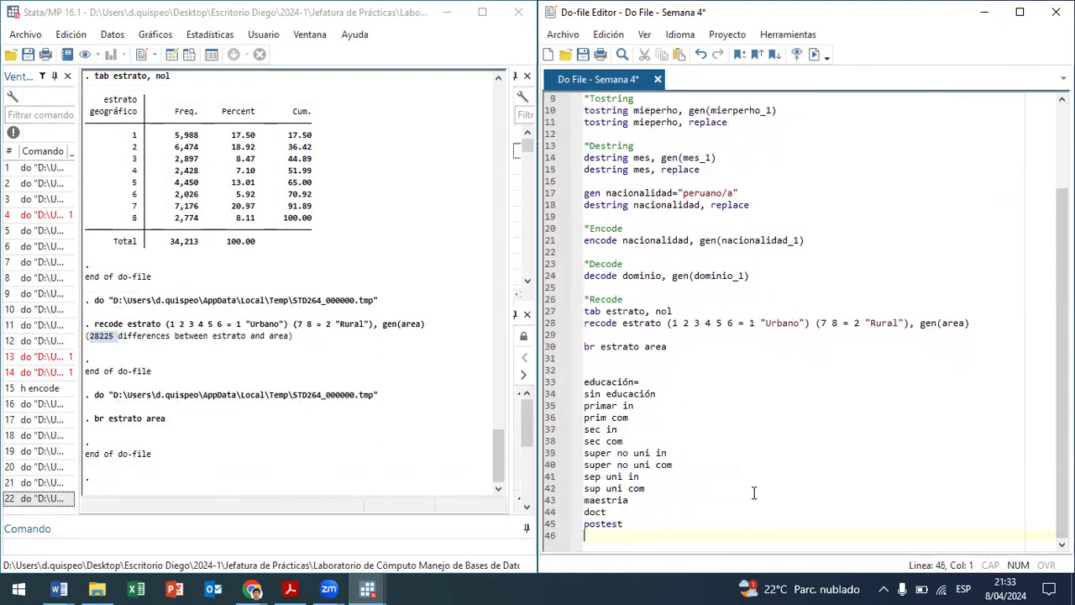
pyautogui.press('BackSpace')
pyautogui.press('BackSpace')
pyautogui.press('BackSpace')
pyautogui.press('BackSpace')
pyautogui.press('BackSpace')
pyautogui.write('stdoc')
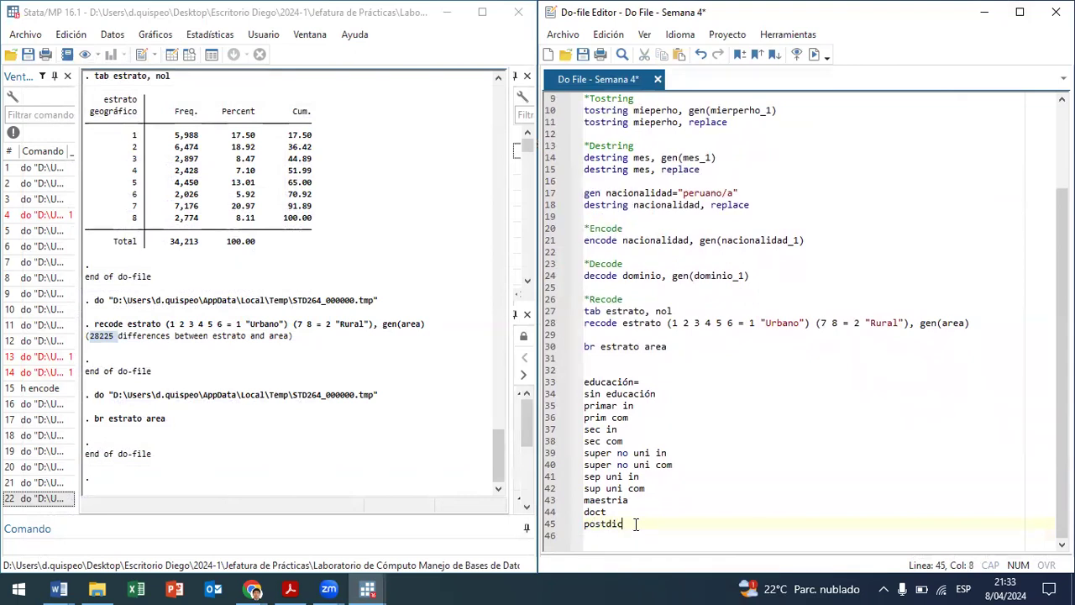
pyautogui.press('BackSpace')
pyautogui.write('oc')
# - Examine how the education levels could be grouped into no education, basic, higher and postgraduate categories
pyautogui.click(604, 511)
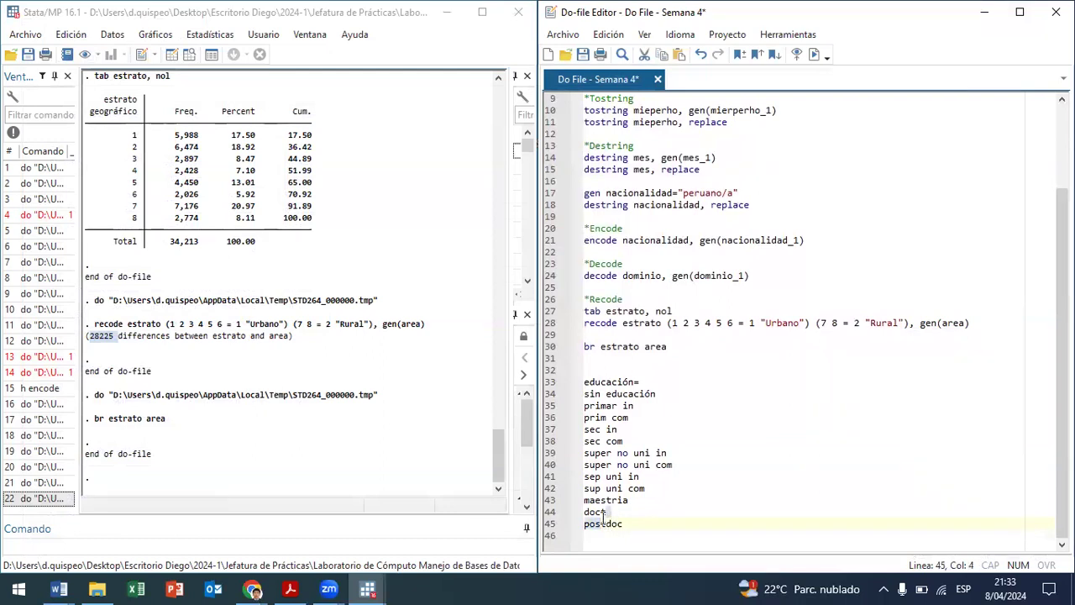
pyautogui.click(643, 452)
pyautogui.click(619, 441)
pyautogui.click(637, 407)
pyautogui.click(651, 394)
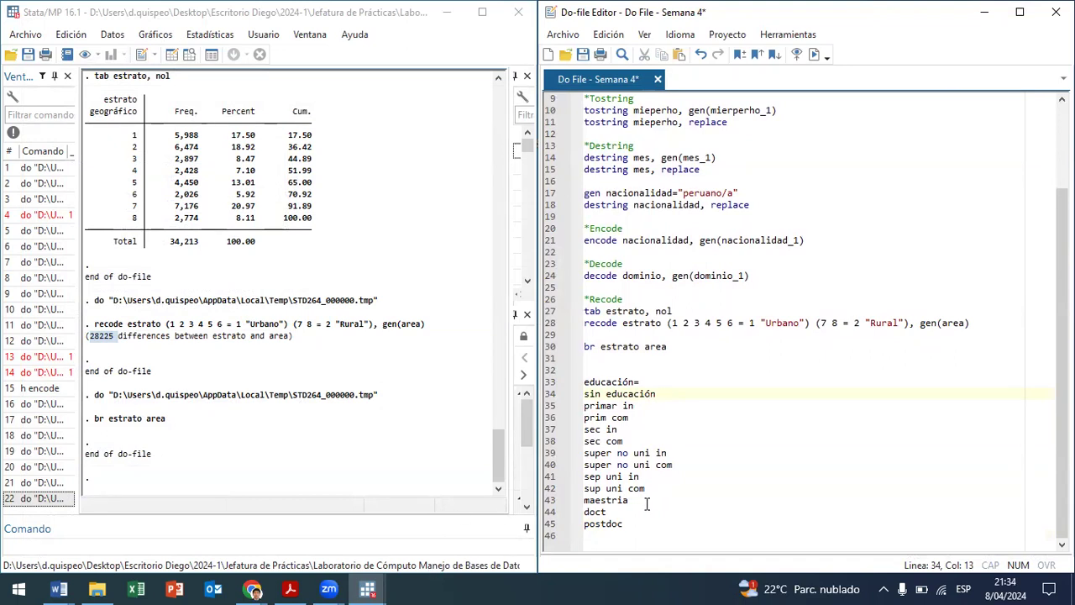
pyautogui.click(594, 394)
pyautogui.moveTo(586, 394); pyautogui.dragTo(650, 537)
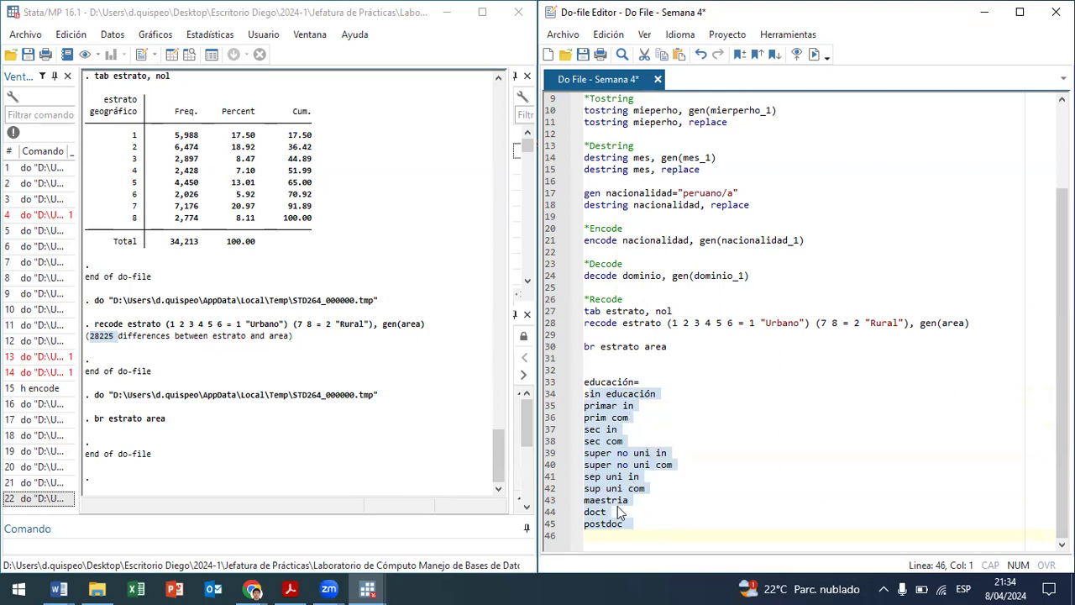
pyautogui.click(634, 394)
pyautogui.moveTo(585, 394); pyautogui.dragTo(672, 397)
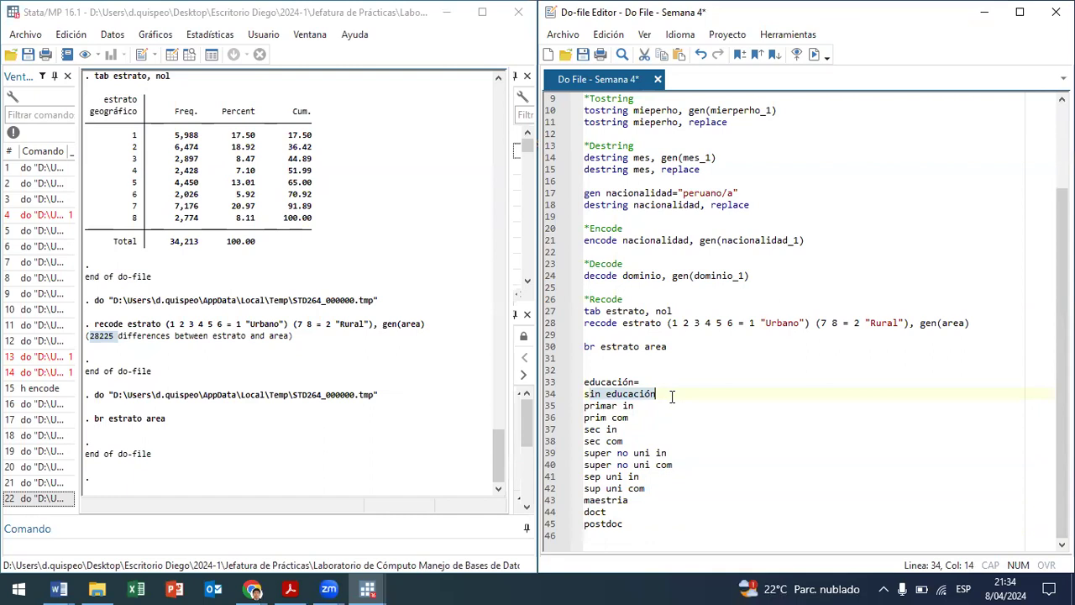
pyautogui.moveTo(614, 406); pyautogui.dragTo(618, 429)
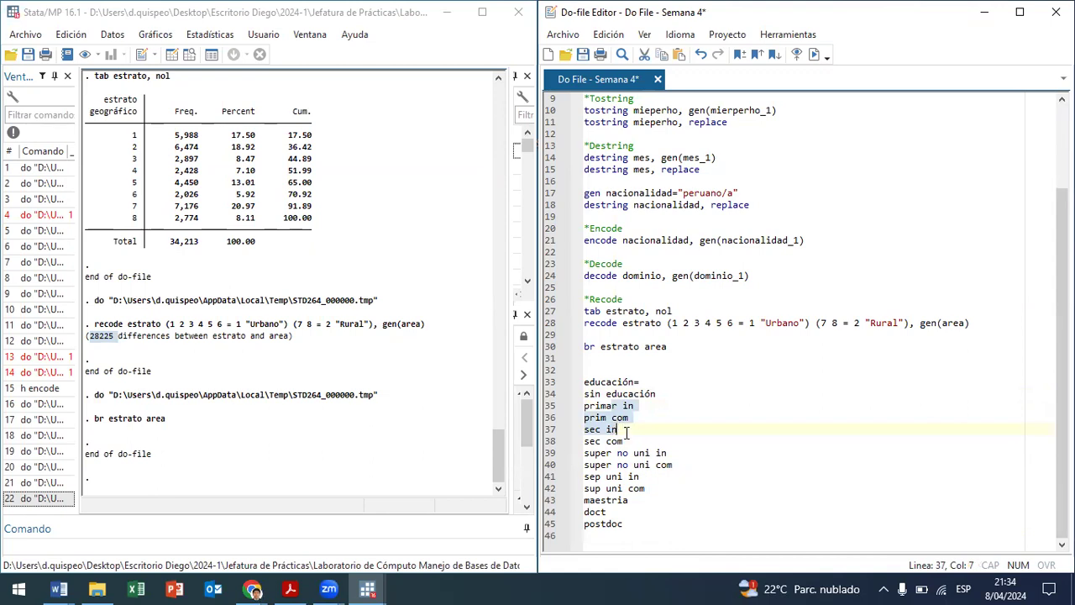
pyautogui.moveTo(619, 429); pyautogui.dragTo(575, 407)
pyautogui.click(627, 438)
pyautogui.moveTo(616, 452); pyautogui.dragTo(661, 476)
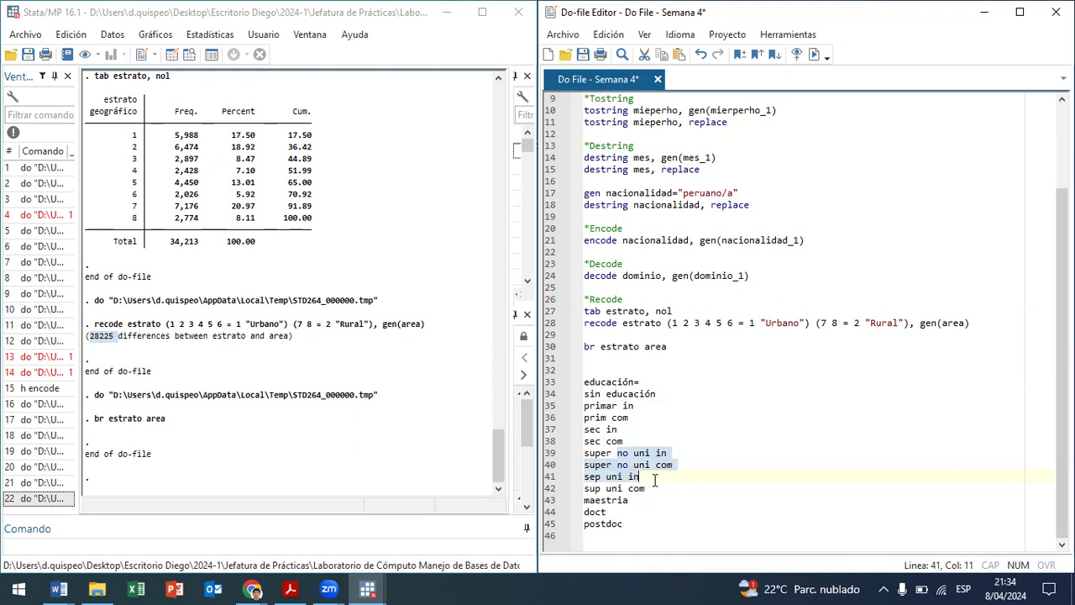
pyautogui.moveTo(644, 488); pyautogui.dragTo(601, 453)
pyautogui.moveTo(628, 524); pyautogui.dragTo(553, 504)
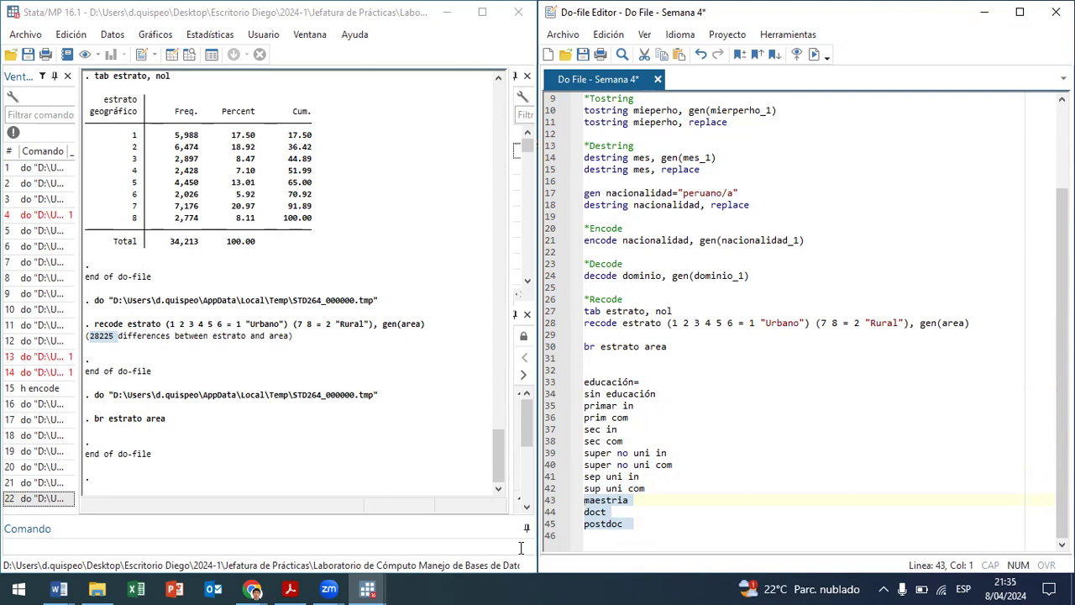
# - Review the population-size categories of estrato in the earlier labelled frequency table
pyautogui.scroll(3, 200, 217)
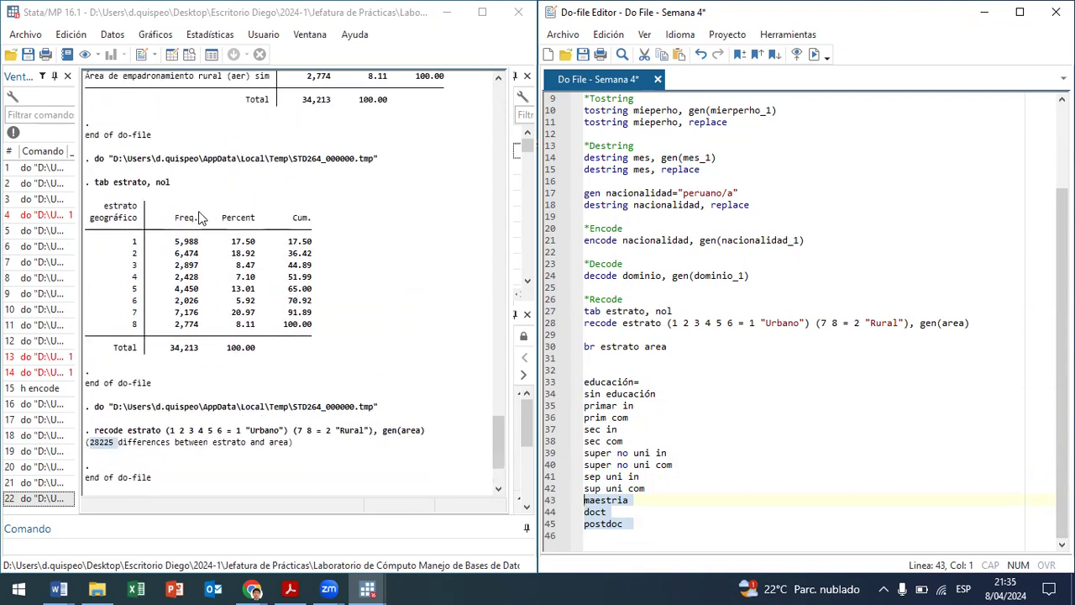
pyautogui.scroll(7, 210, 243)
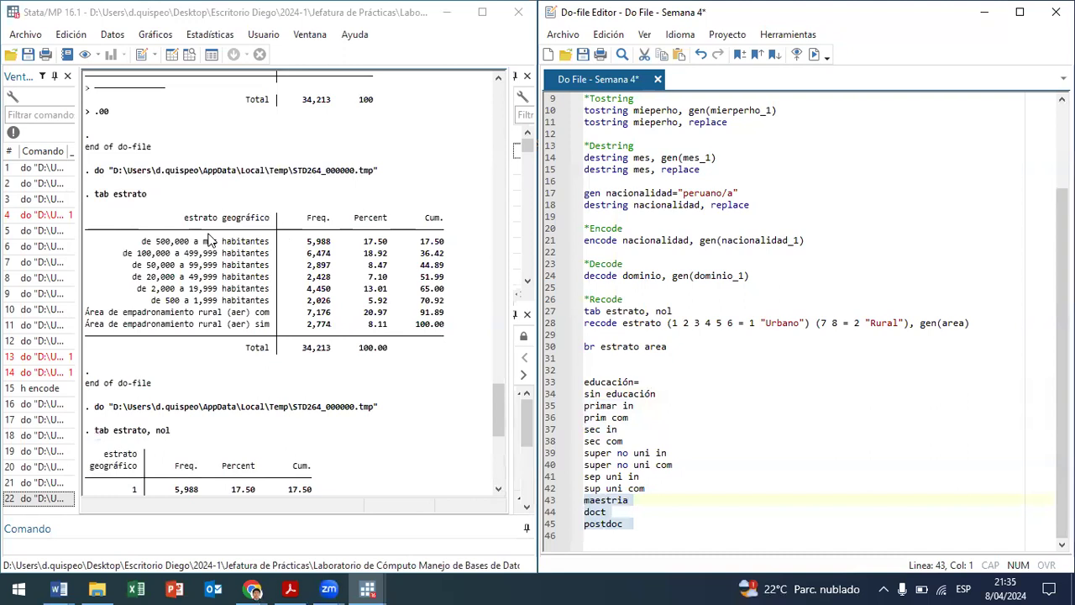
pyautogui.moveTo(133, 237); pyautogui.dragTo(443, 307)
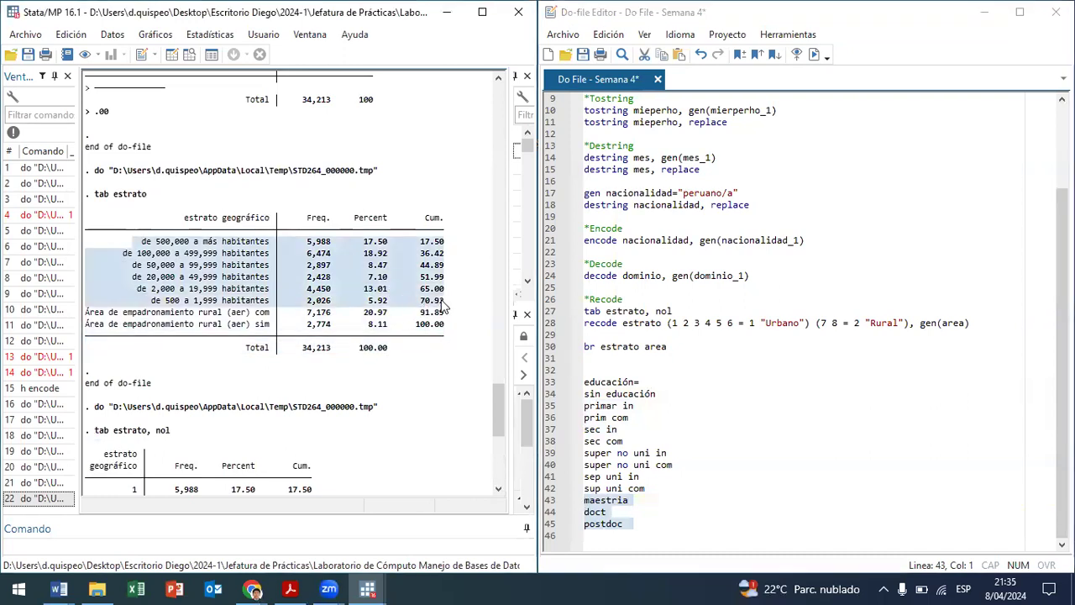
# - Delete the whole example education list below "br estrato area" from the do-file
pyautogui.click(713, 522)
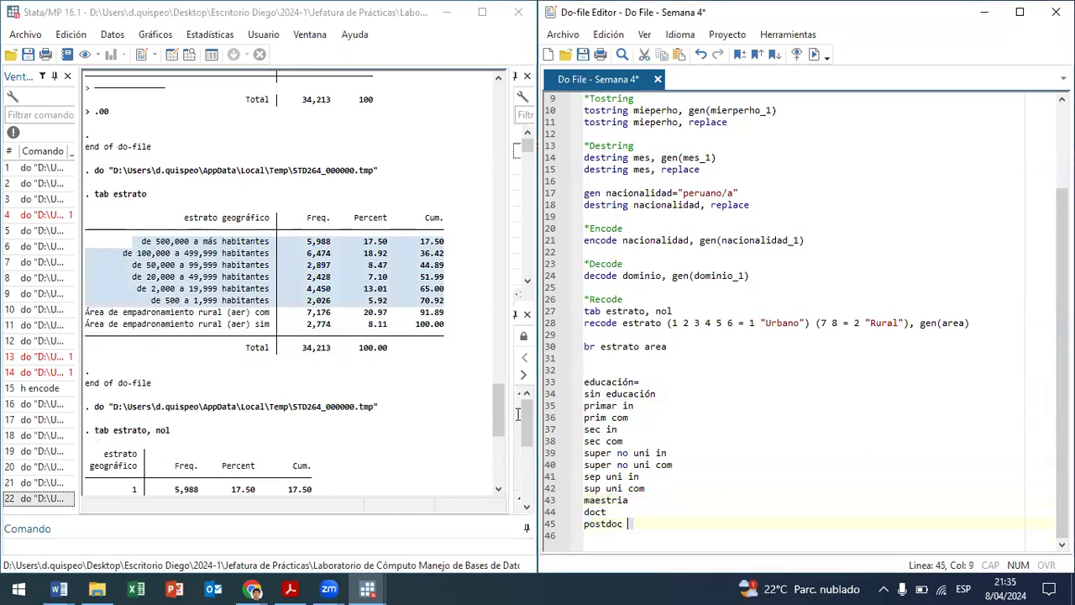
pyautogui.hotkey('shift', 'Up')
pyautogui.hotkey('shift', 'Up')
pyautogui.hotkey('shift', 'Up')
pyautogui.hotkey('shift', 'Up')
pyautogui.hotkey('shift', 'Up')
pyautogui.hotkey('shift', 'Up')
pyautogui.hotkey('shift', 'Up')
pyautogui.hotkey('shift', 'Up')
pyautogui.hotkey('shift', 'Up')
pyautogui.hotkey('shift', 'Up')
pyautogui.hotkey('shift', 'Up')
pyautogui.hotkey('shift', 'Up')
pyautogui.hotkey('shift', 'Up')
pyautogui.press('BackSpace')
pyautogui.press('BackSpace')
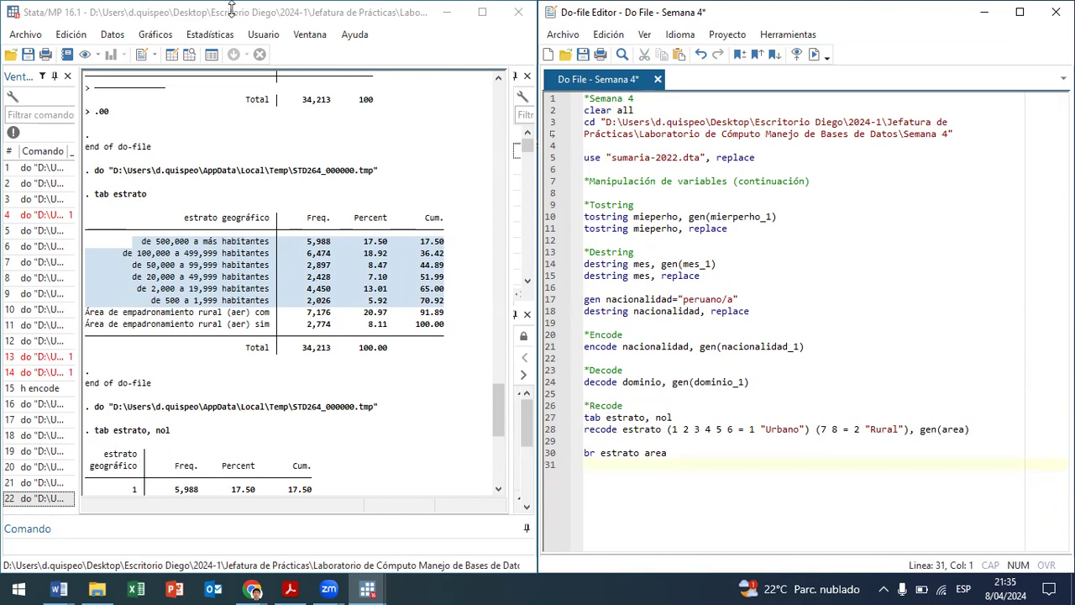
# - Open the dataset in browse mode, inspect the dominio column and close the data view
pyautogui.click(189, 54)
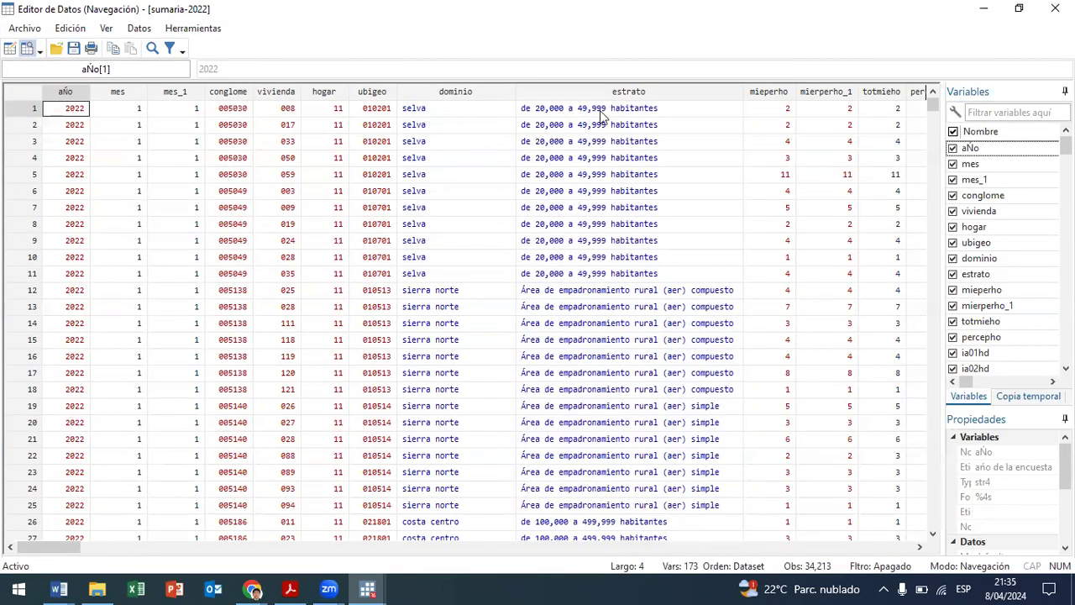
pyautogui.click(436, 94)
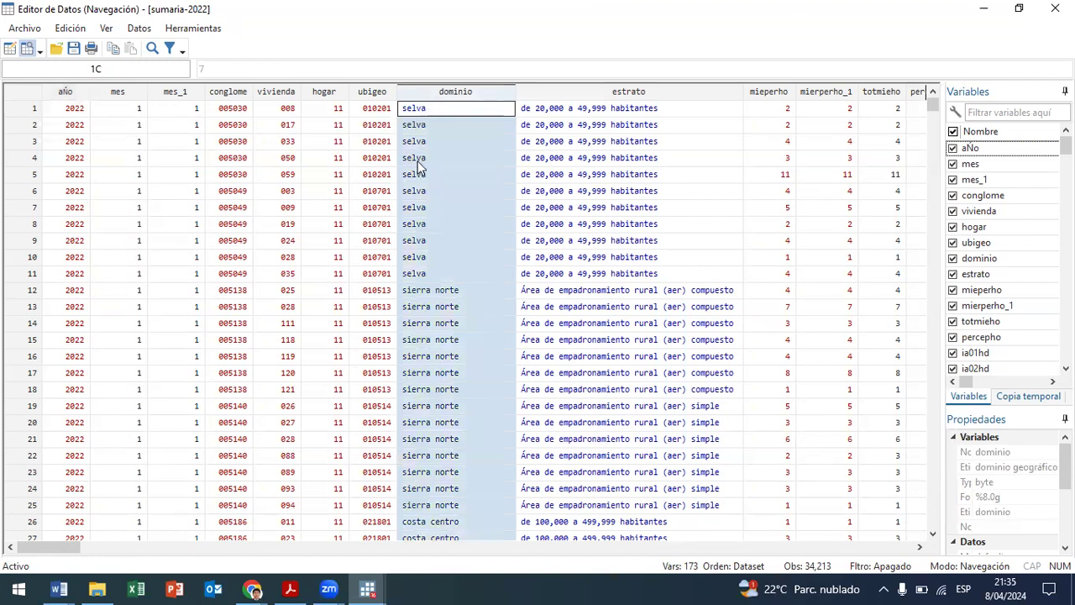
pyautogui.click(1055, 8)
# - Add "tab dominio" at line 32 of the do-file and run that line
pyautogui.press('Return')
pyautogui.write('tab dominio')
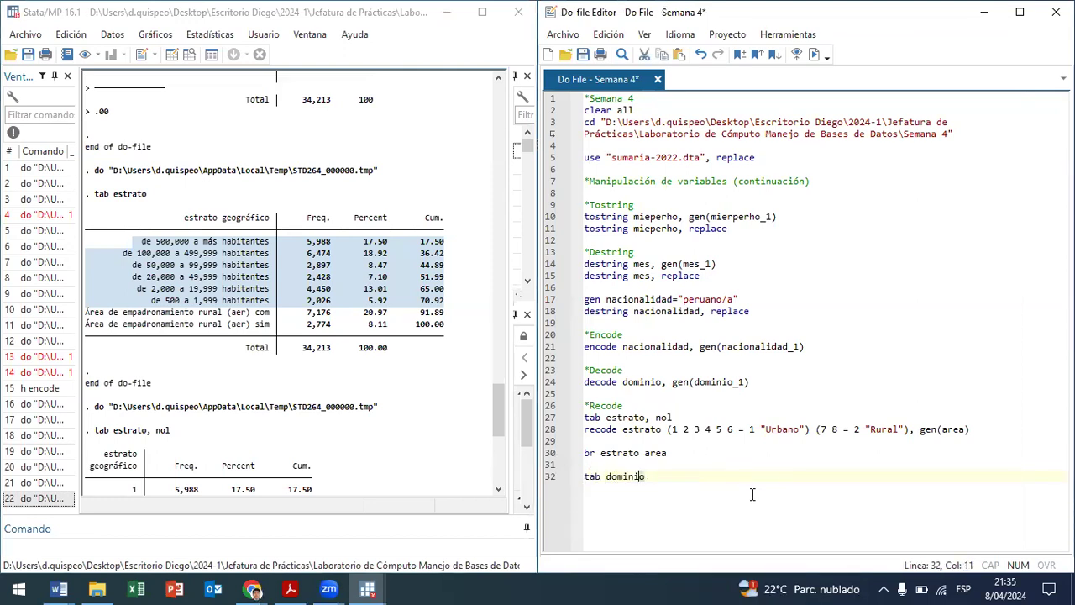
pyautogui.press('Left')
pyautogui.hotkey('ctrl', 'd')
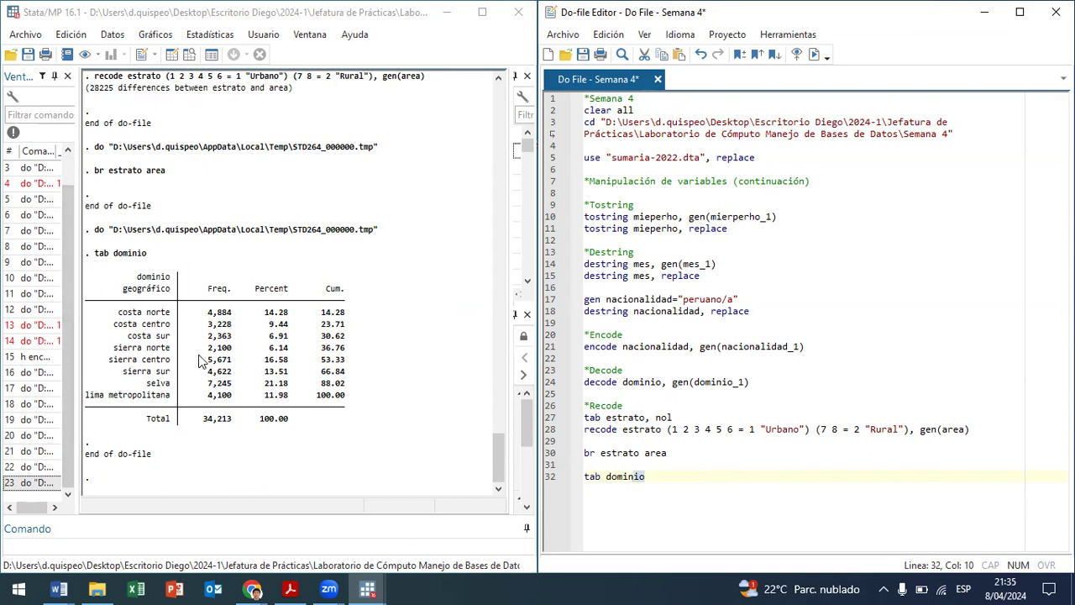
# - Examine how the dominio categories in the frequency table could be grouped into costa, sierra, selva and lima metropolitana
pyautogui.click(135, 313)
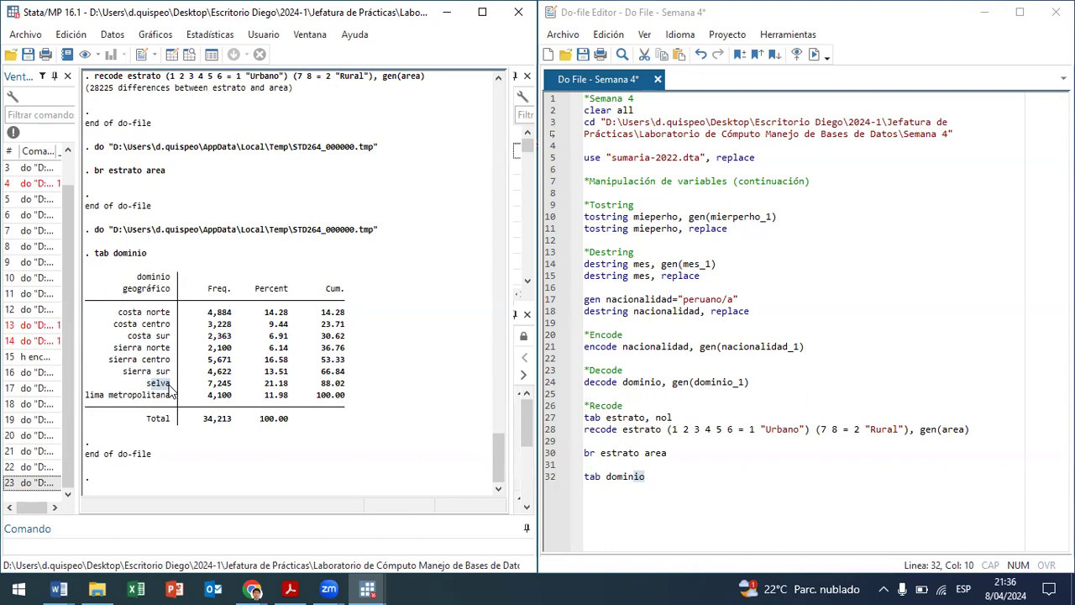
pyautogui.moveTo(171, 396); pyautogui.dragTo(89, 397)
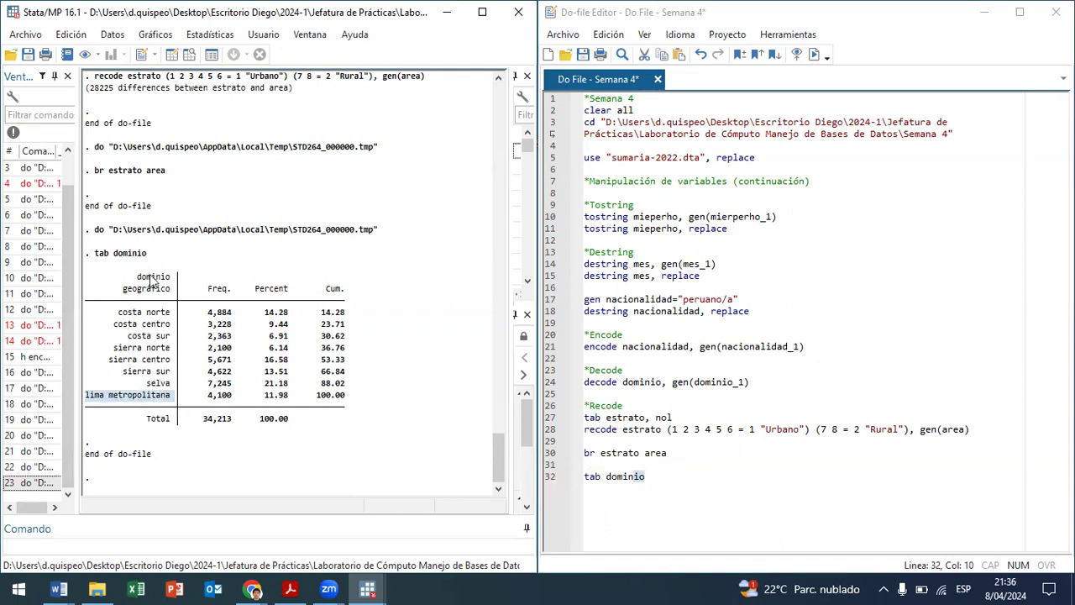
pyautogui.moveTo(94, 311); pyautogui.dragTo(353, 405)
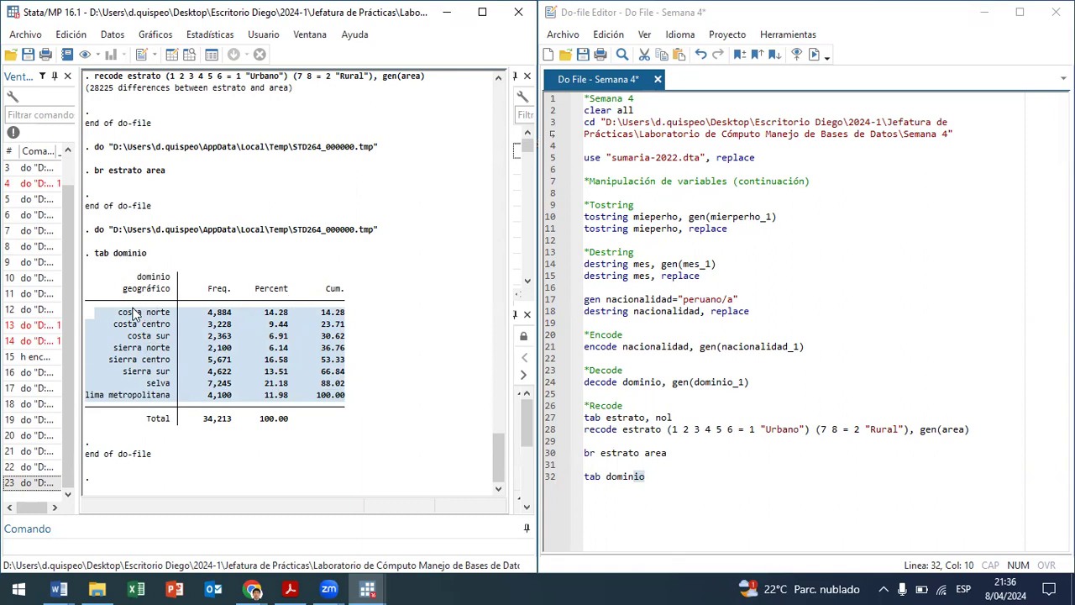
pyautogui.click(107, 320)
pyautogui.moveTo(107, 315); pyautogui.dragTo(364, 339)
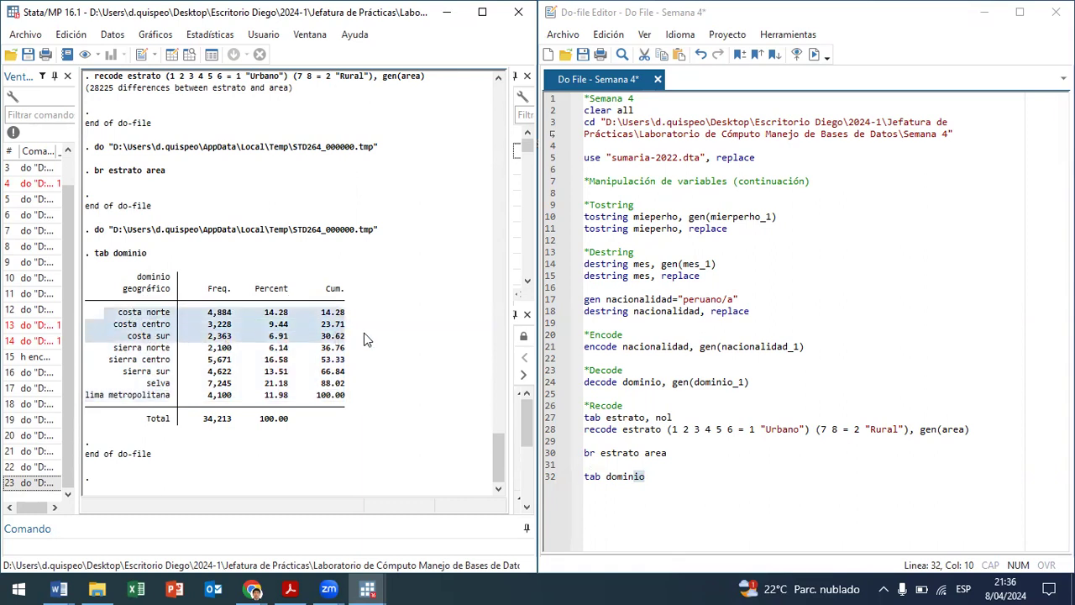
pyautogui.moveTo(106, 349); pyautogui.dragTo(362, 375)
pyautogui.moveTo(149, 384); pyautogui.dragTo(86, 398)
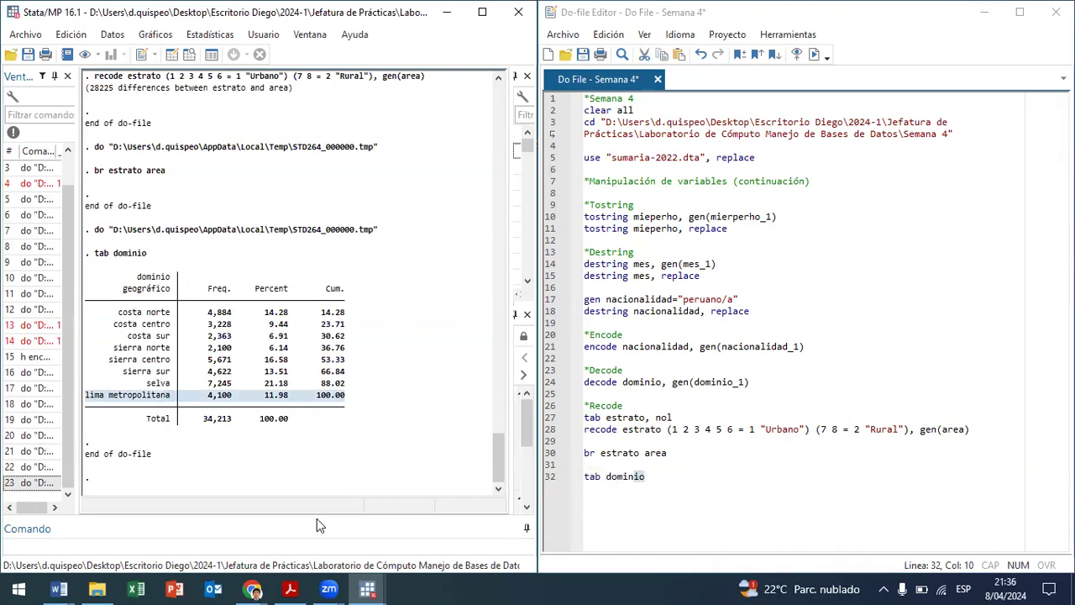
pyautogui.click(262, 345)
pyautogui.moveTo(103, 325); pyautogui.dragTo(155, 323)
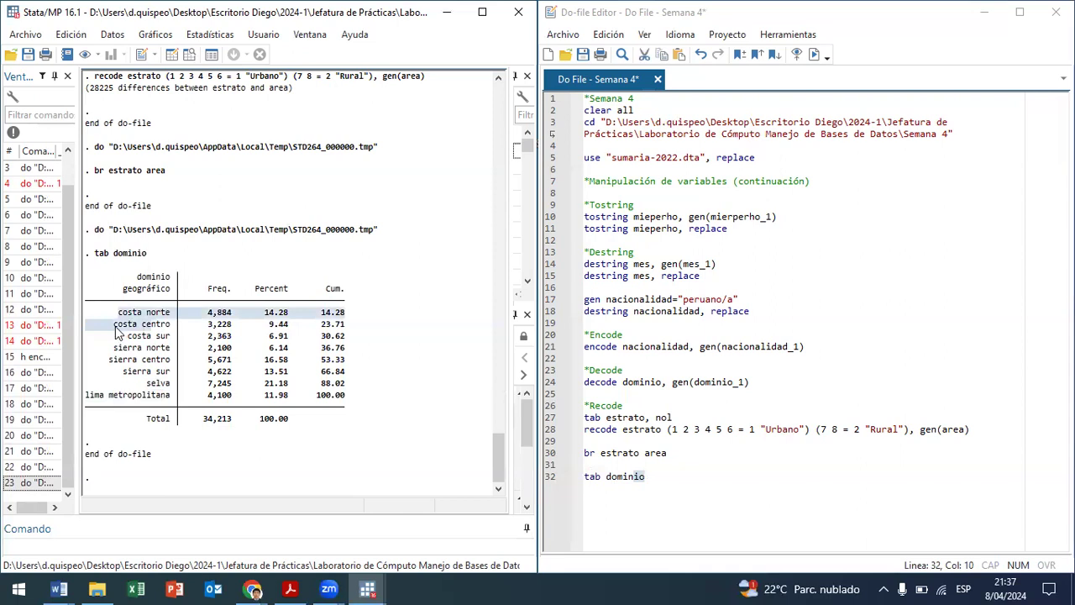
pyautogui.click(117, 331)
# - Add the nol option to the "tab dominio" line and run it
pyautogui.click(656, 476)
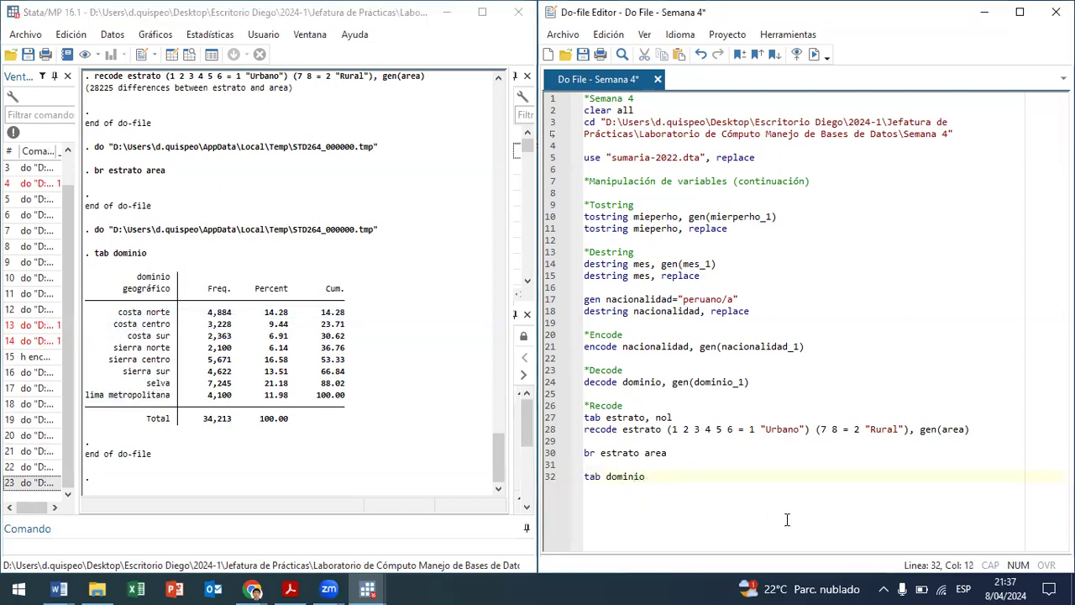
pyautogui.write(', nol')
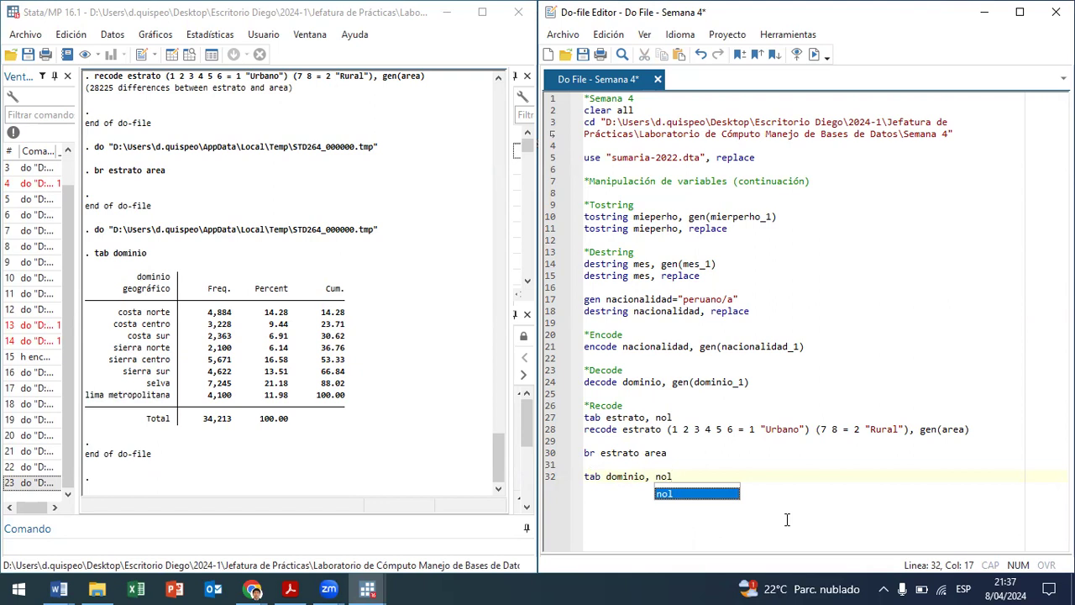
pyautogui.press('Escape')
pyautogui.press('Left')
pyautogui.press('Left')
pyautogui.press('Left')
pyautogui.press('Left')
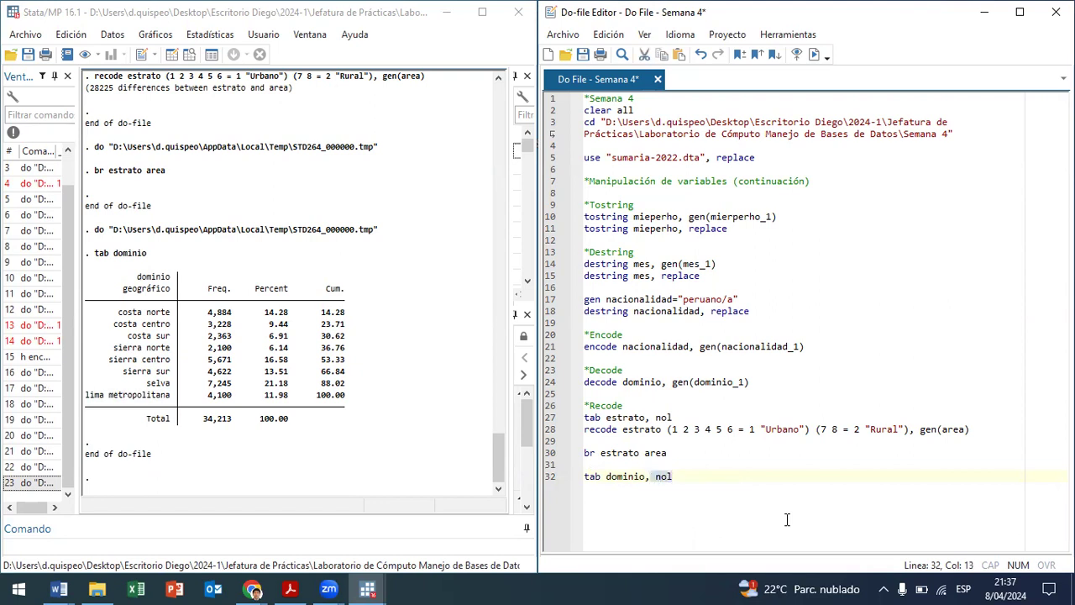
pyautogui.hotkey('ctrl', 'd')
# - Compare the numeric codes of dominio with the category labels in the preceding frequency table
pyautogui.click(145, 349)
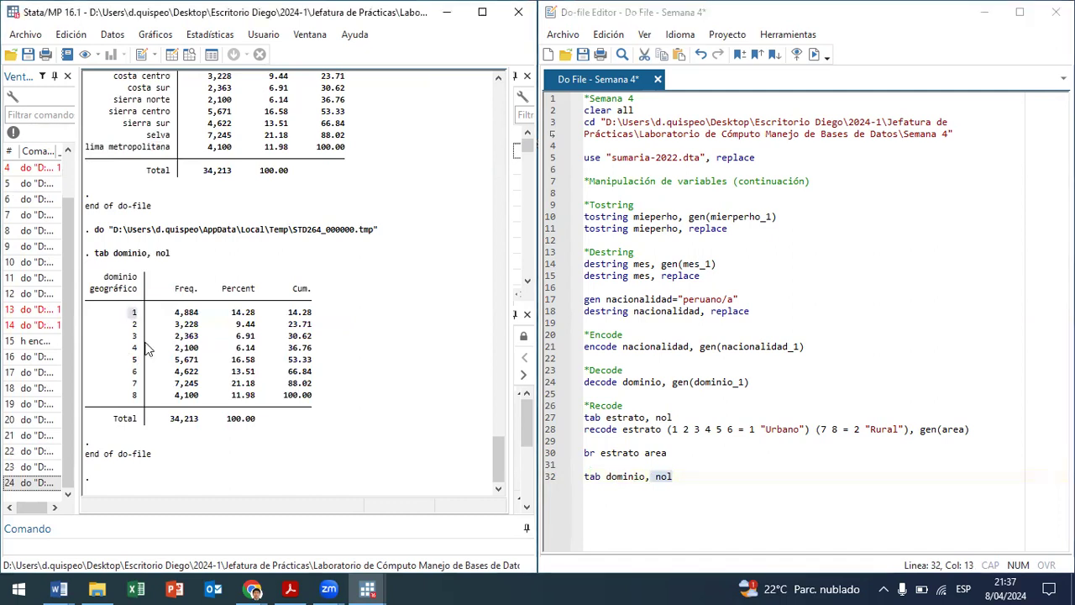
pyautogui.moveTo(145, 349); pyautogui.dragTo(118, 390)
pyautogui.scroll(6, 95, 300)
pyautogui.moveTo(96, 273); pyautogui.dragTo(344, 367)
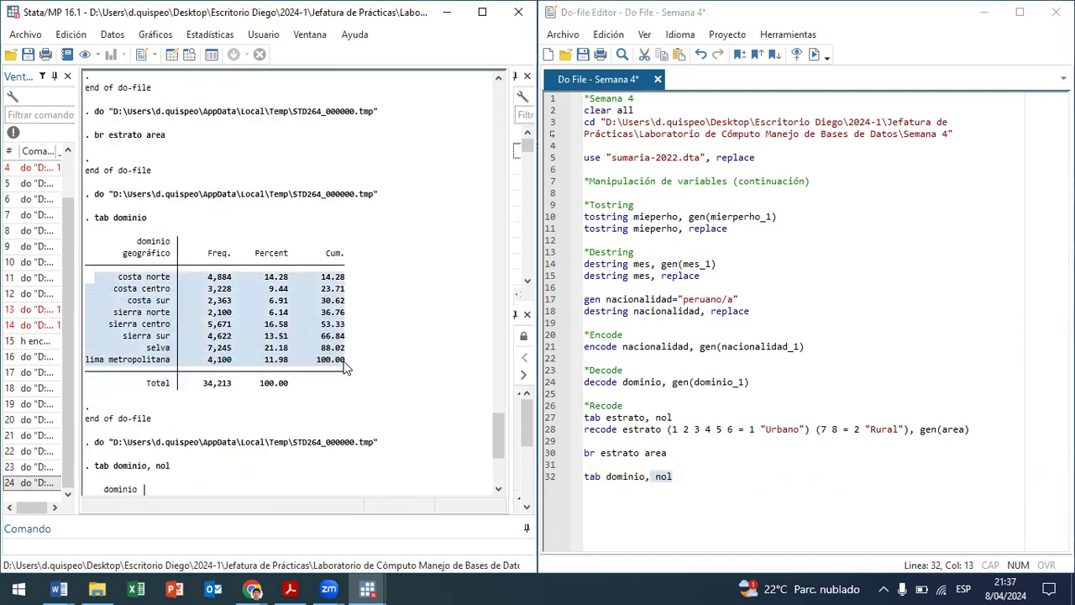
pyautogui.scroll(-6, 345, 366)
pyautogui.click(729, 467)
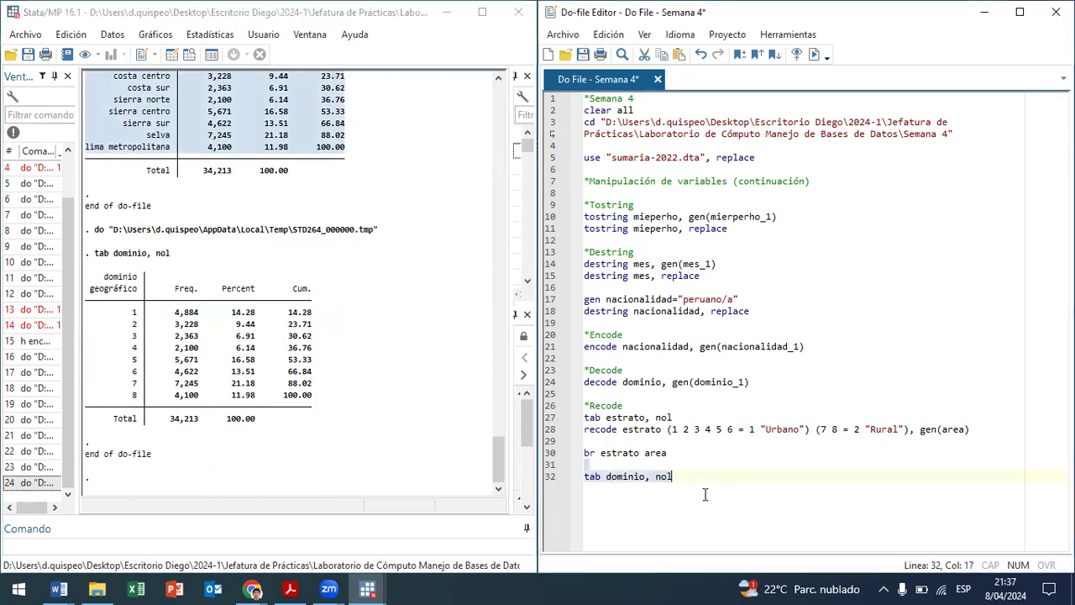
# - Open the dataset in browse mode, filter the variable list by "pobr" and select the pobreza variable
pyautogui.click(189, 55)
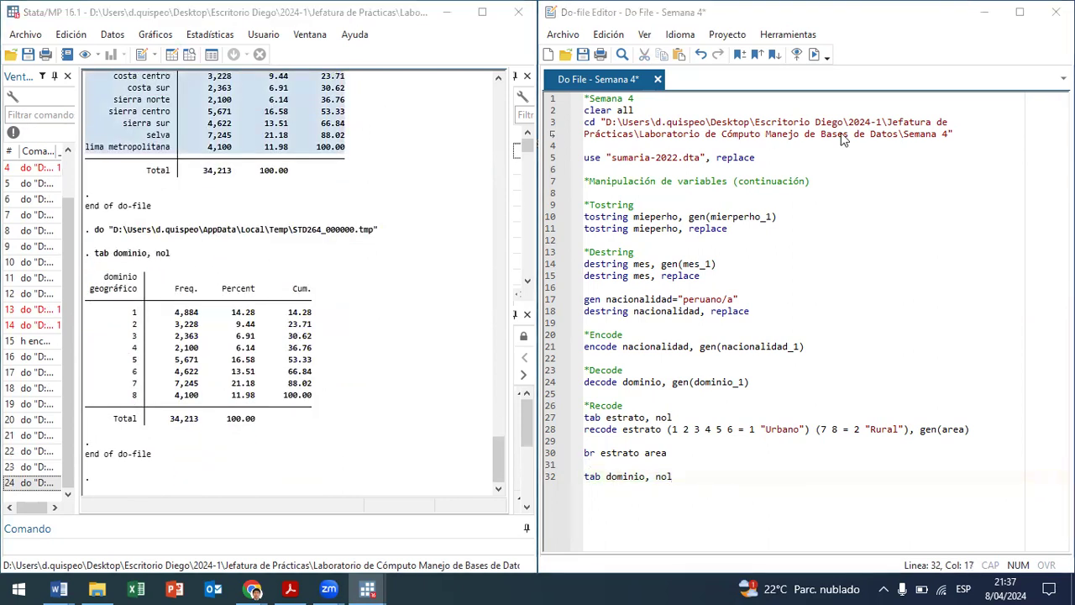
pyautogui.moveTo(77, 548); pyautogui.dragTo(796, 552)
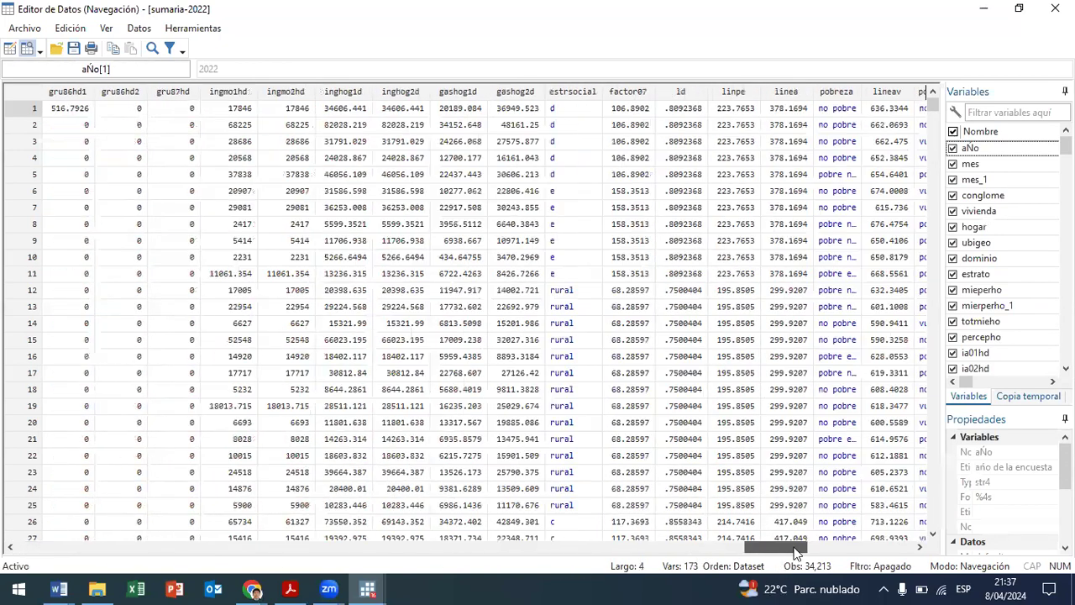
pyautogui.click(996, 113)
pyautogui.write('pobr')
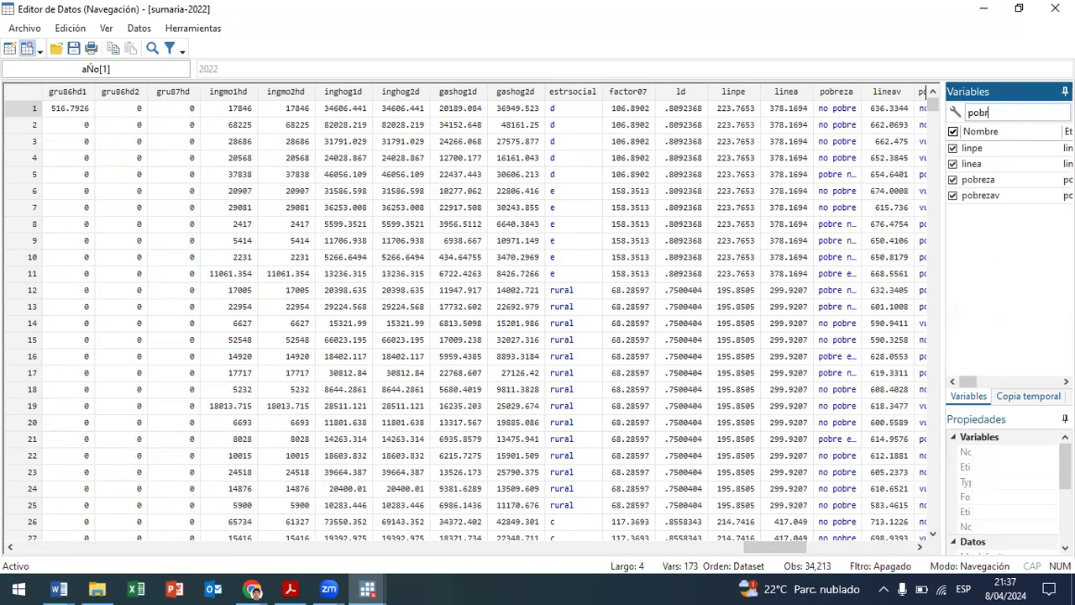
pyautogui.click(999, 181)
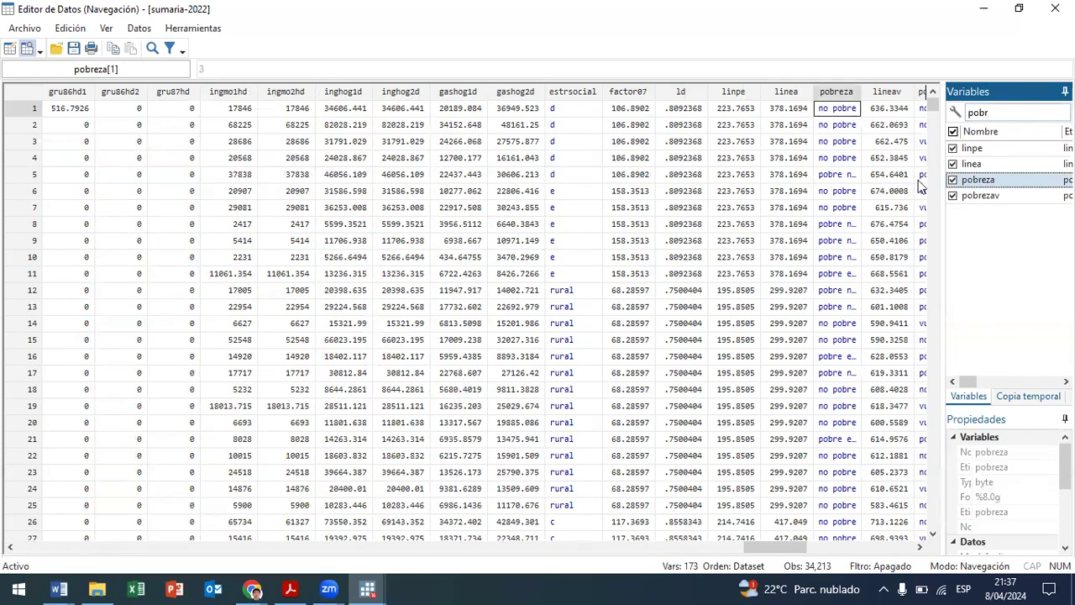
# - Widen the pobreza column to read its full category labels, accept the column-size notice and close the data editor
pyautogui.moveTo(857, 92); pyautogui.dragTo(903, 93)
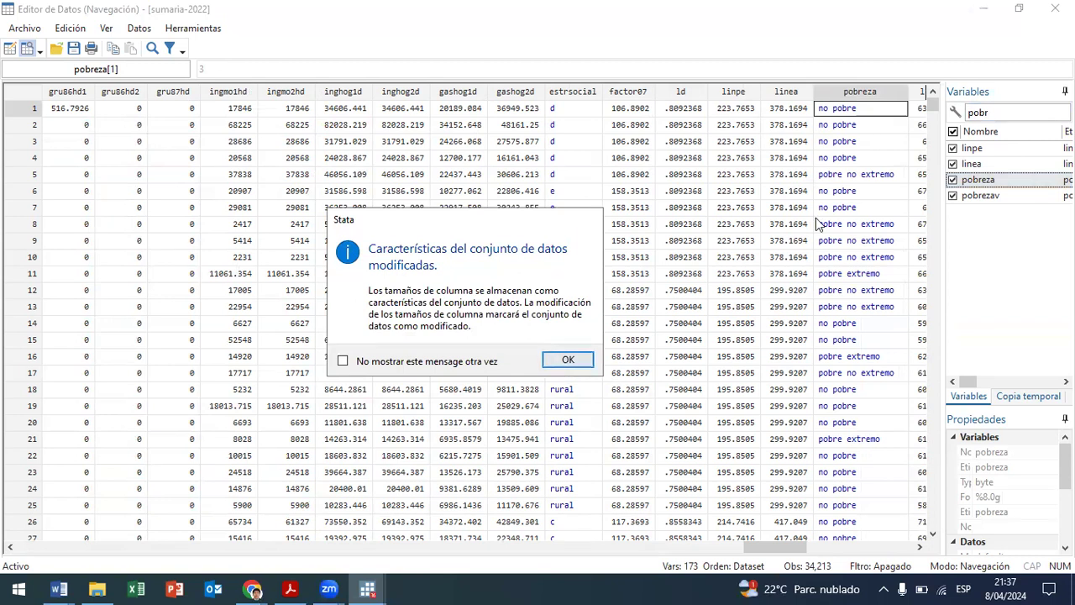
pyautogui.click(569, 361)
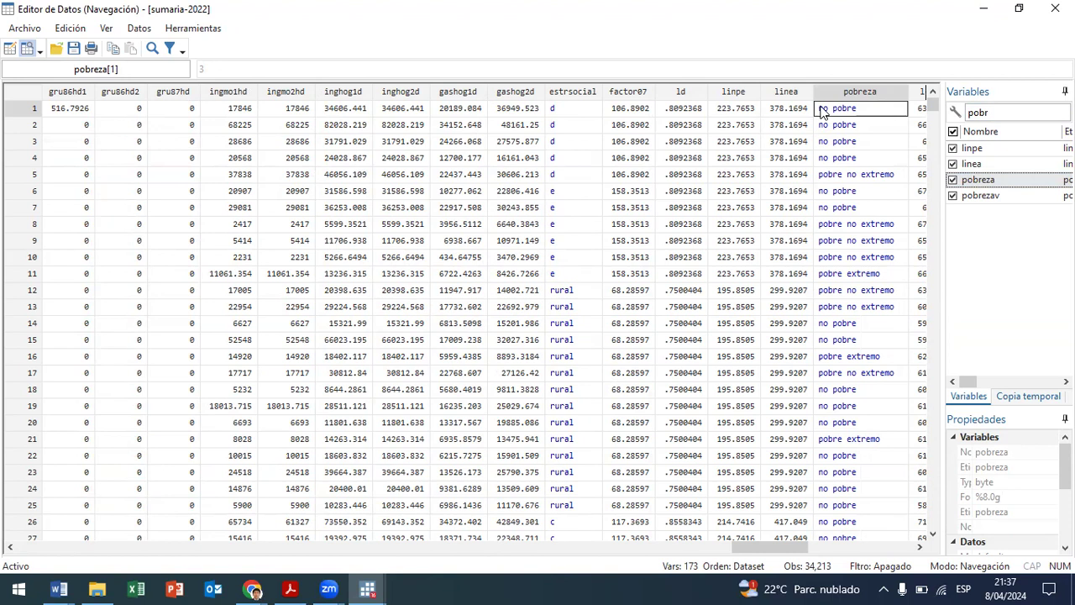
pyautogui.click(1055, 9)
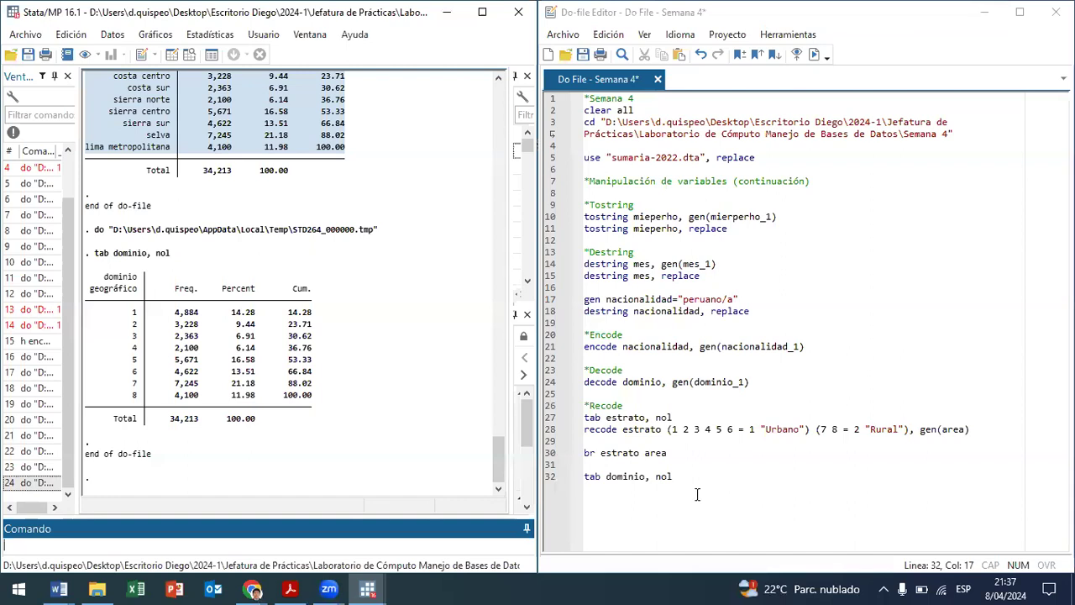
# - Add the line "tab pobreza" below "tab dominio, nol" in the do-file and run it
pyautogui.press('Return')
pyautogui.write('tab pobreza')
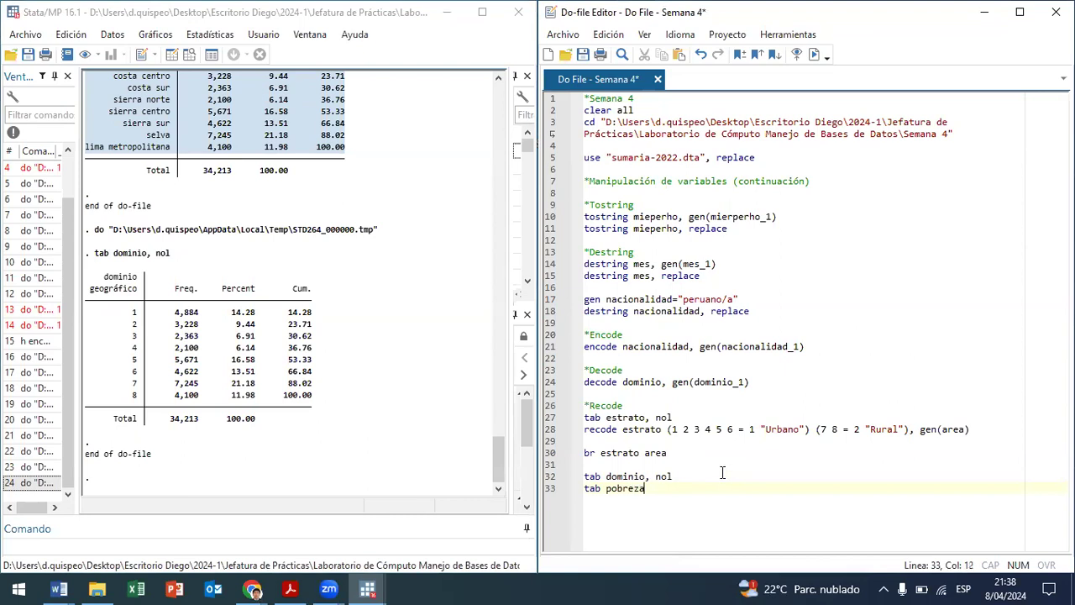
pyautogui.hotkey('shift', 'Left')
pyautogui.hotkey('shift', 'Left')
pyautogui.hotkey('ctrl', 'd')
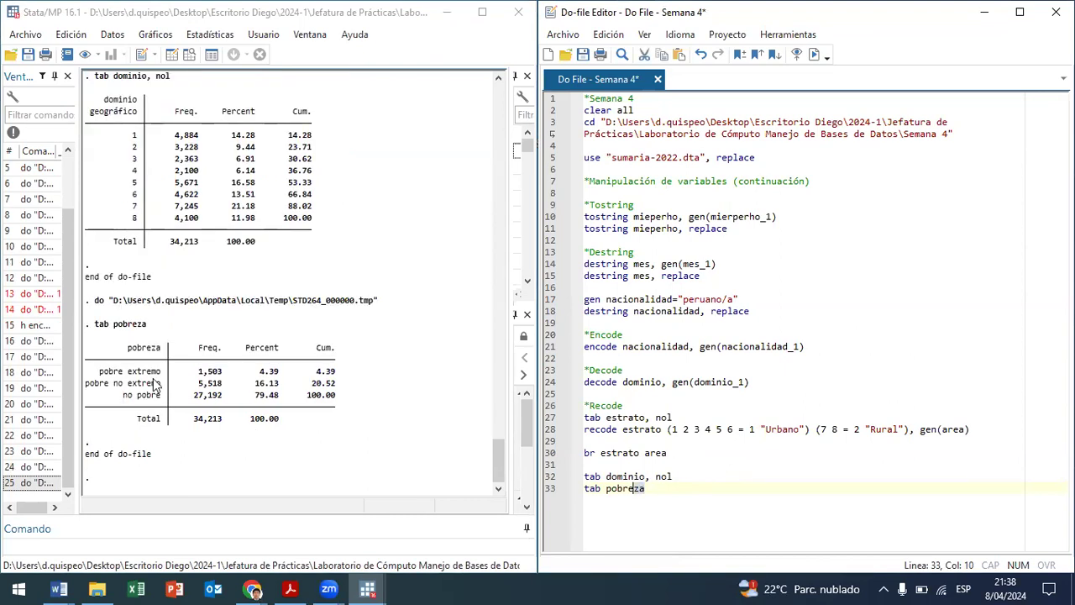
# - Add the nol option to the "tab pobreza" line and run it
pyautogui.click(686, 498)
pyautogui.write(', no')
pyautogui.hotkey('shift', 'Left')
pyautogui.hotkey('shift', 'Left')
pyautogui.hotkey('shift', 'Left')
pyautogui.hotkey('ctrl', 'd')
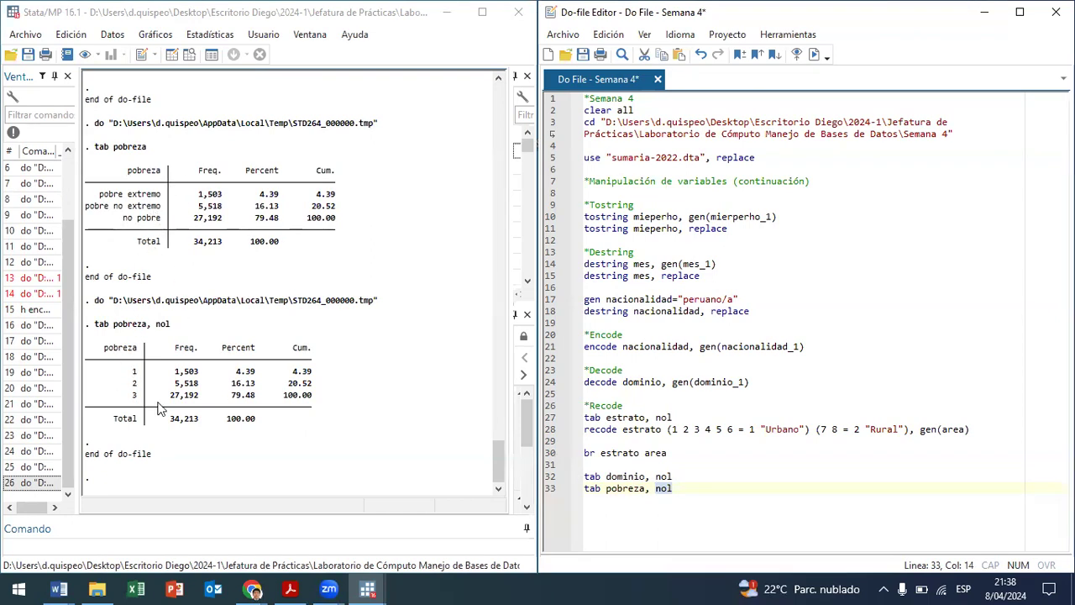
# - Begin a "recode pobreza" command below the tab lines with the rules (1 2 = 1) and (3=0)
pyautogui.click(696, 490)
pyautogui.press('Return')
pyautogui.press('Return')
pyautogui.write('recode')
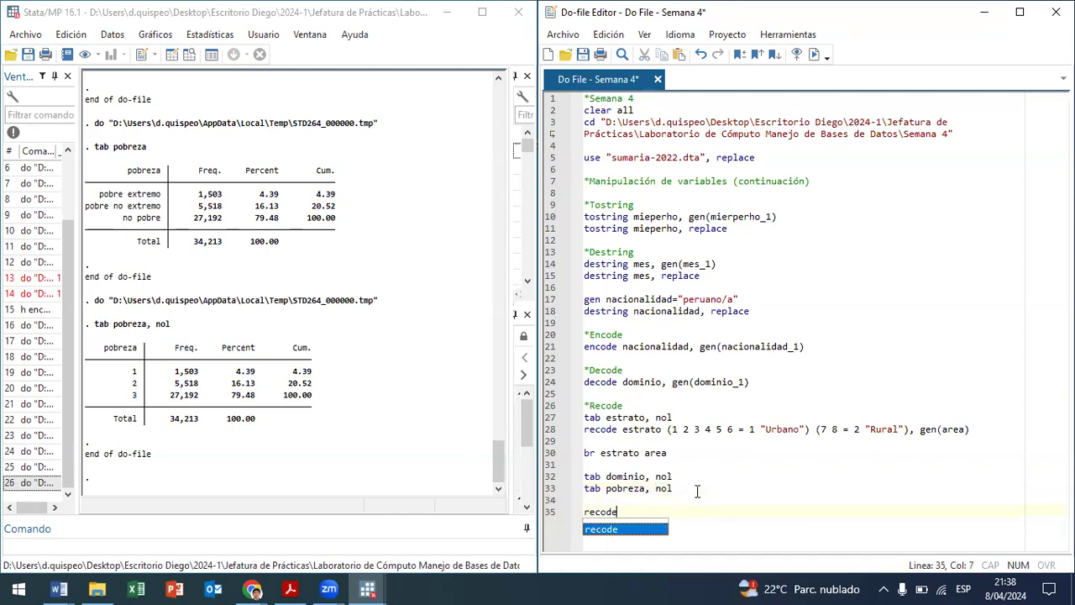
pyautogui.write(' pobreza')
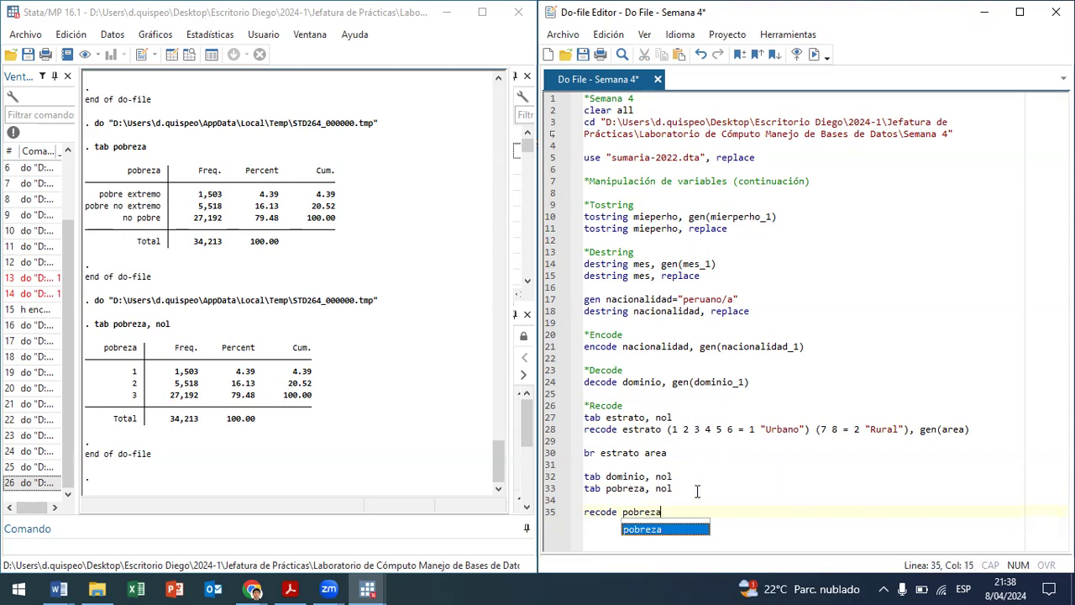
pyautogui.write(' (')
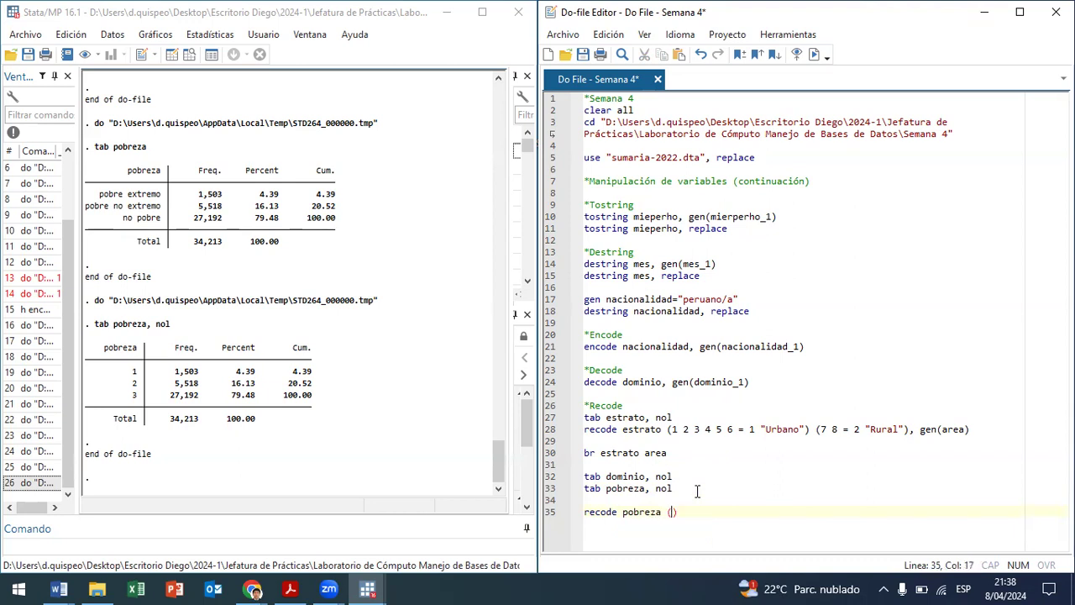
pyautogui.write('q')
pyautogui.write(' 2')
pyautogui.press('BackSpace')
pyautogui.press('BackSpace')
pyautogui.press('BackSpace')
pyautogui.write('1 2 = 1) (3=0')
# - Label the recoded values "Pobre" for 1 and "No pobre" for 0, and add the option gen(pobreza_1)
pyautogui.press('Left')
pyautogui.press('Left')
pyautogui.press('Left')
pyautogui.press('Left')
pyautogui.press('Left')
pyautogui.press('Left')
pyautogui.write('"Pobre')
pyautogui.press('Right')
pyautogui.press('Right')
pyautogui.press('Right')
pyautogui.press('Right')
pyautogui.press('Right')
pyautogui.write('"No pobre')
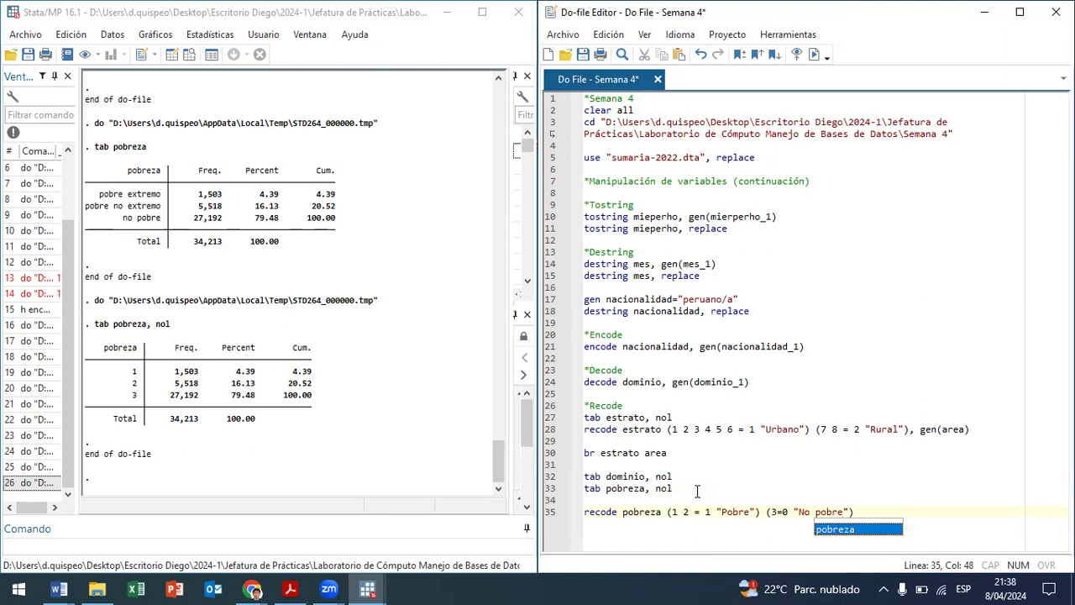
pyautogui.write('"), g')
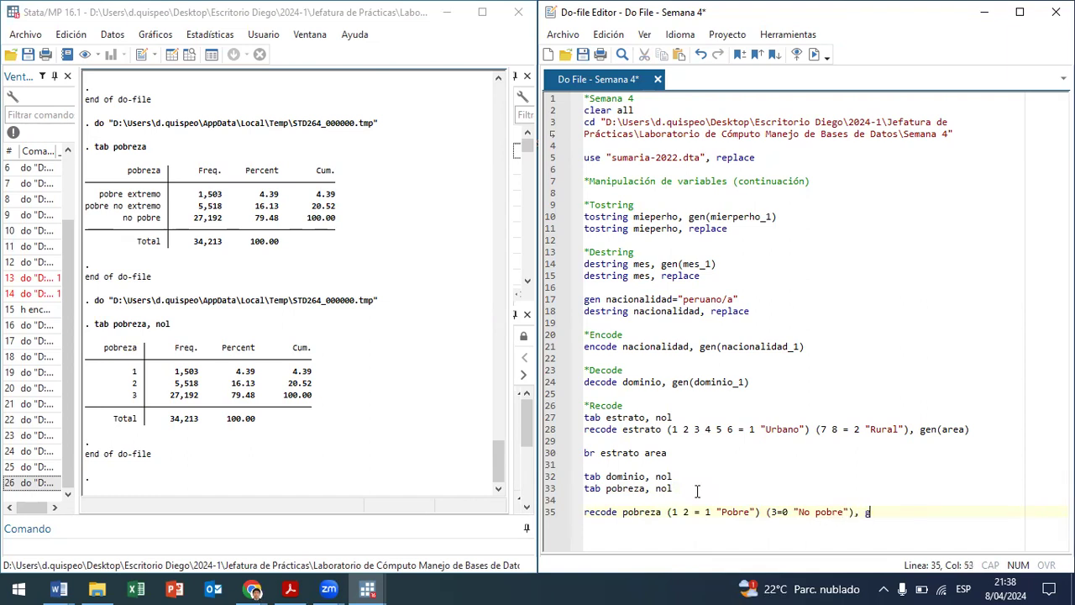
pyautogui.write('en(pobreza_1')
# - Insert the missing-value rule (.=.) before the gen option and run the recode pobreza line
pyautogui.click(855, 511)
pyautogui.write('()')
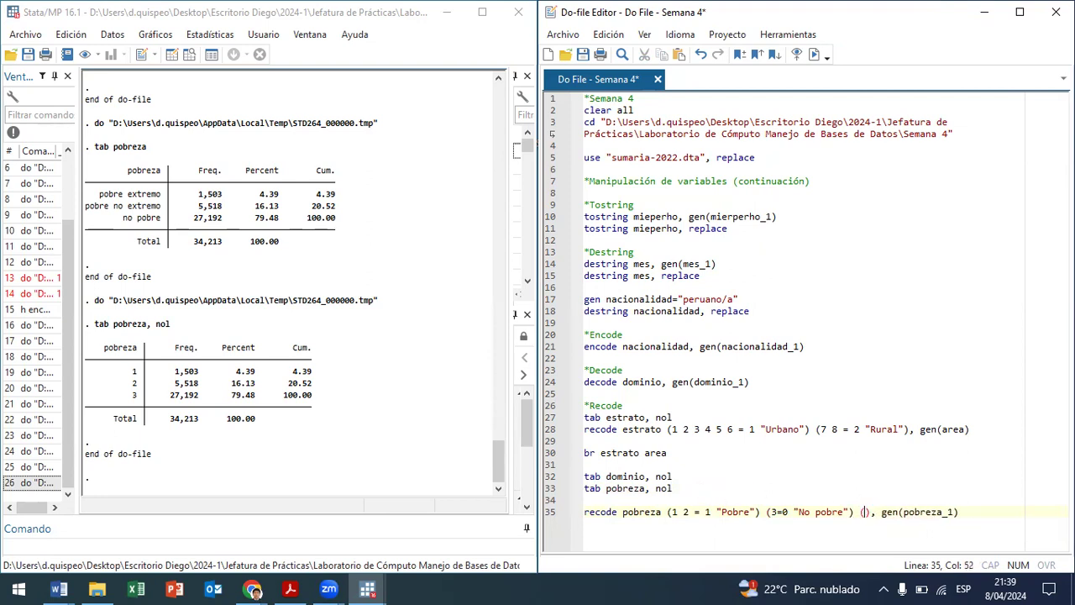
pyautogui.write('.=')
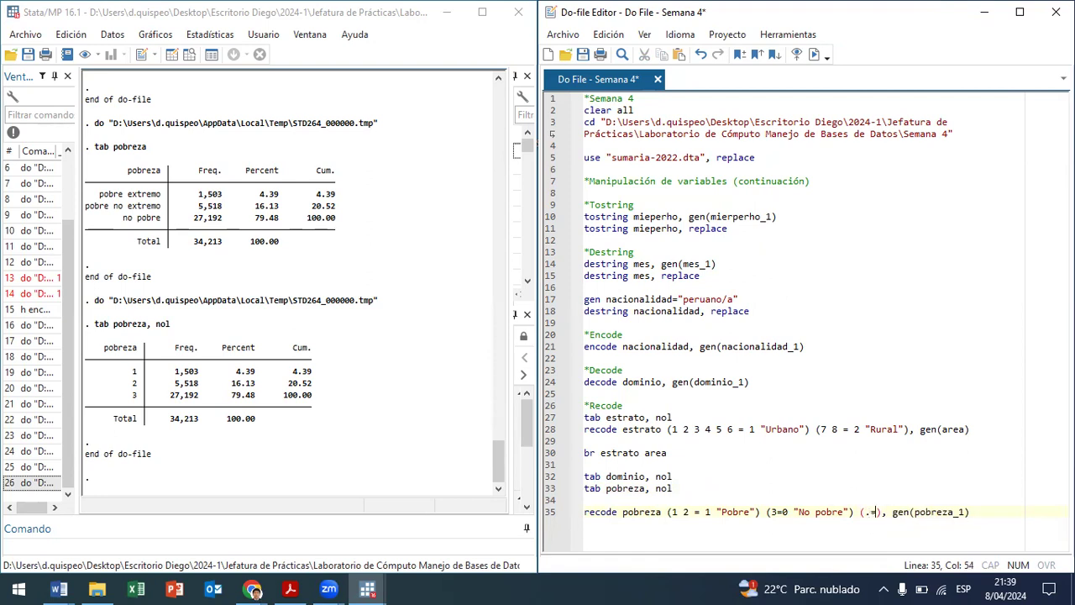
pyautogui.write('.')
pyautogui.click(681, 507)
pyautogui.click(658, 510)
pyautogui.moveTo(975, 512); pyautogui.dragTo(698, 512)
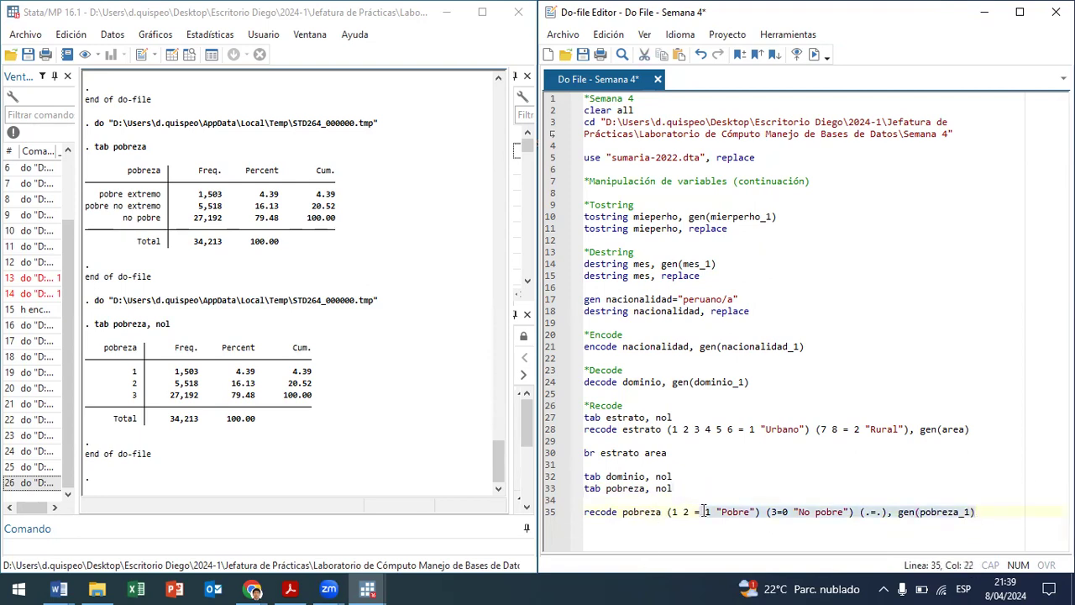
pyautogui.hotkey('ctrl', 'd')
# - Open the dataset in browse mode and inspect the values of the new pobreza_1 variable
pyautogui.click(214, 253)
pyautogui.hotkey('ctrl', '8')
pyautogui.moveTo(63, 548); pyautogui.dragTo(907, 517)
pyautogui.click(436, 139)
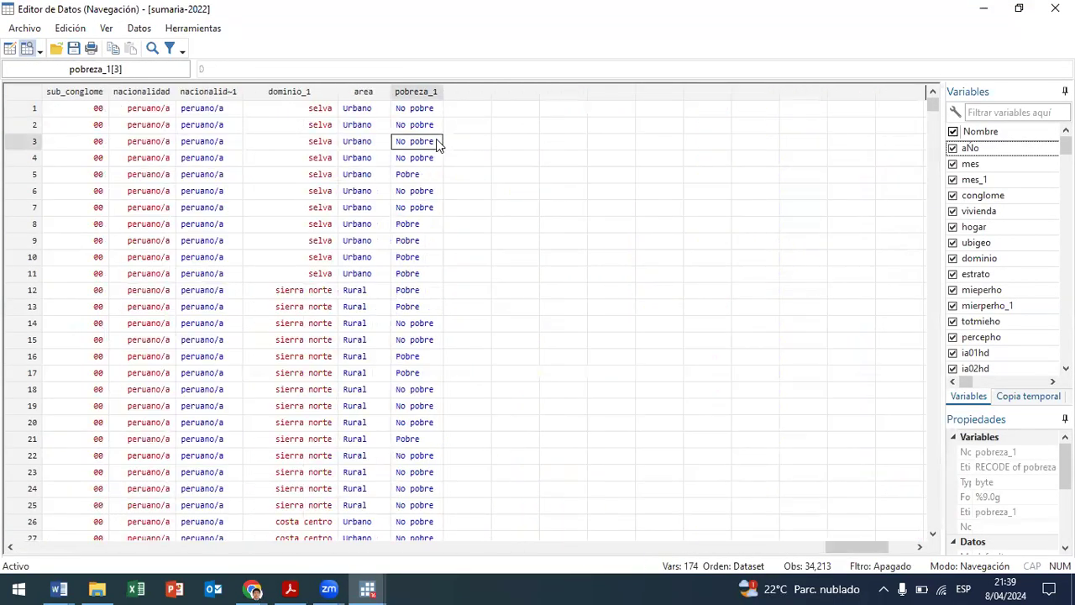
pyautogui.press('Up')
pyautogui.press('Up')
pyautogui.moveTo(426, 125); pyautogui.dragTo(430, 559)
# - Switch the data editor to edit mode and check the numeric codes behind the pobreza_1 labels in rows 78 to 81
pyautogui.click(9, 48)
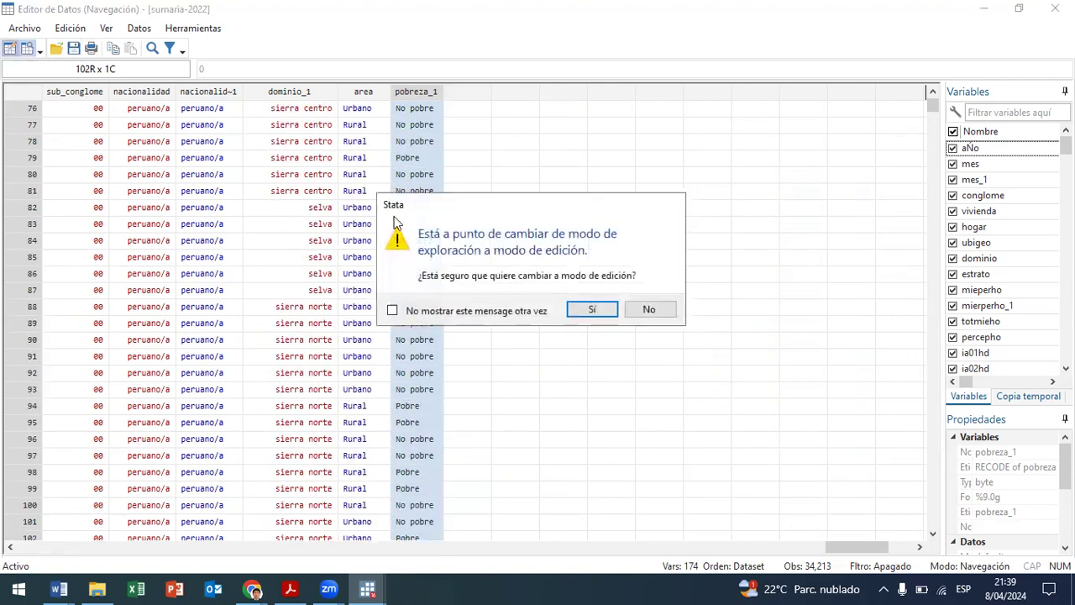
pyautogui.click(580, 311)
pyautogui.click(412, 159)
pyautogui.write('1')
pyautogui.click(422, 192)
pyautogui.write('0')
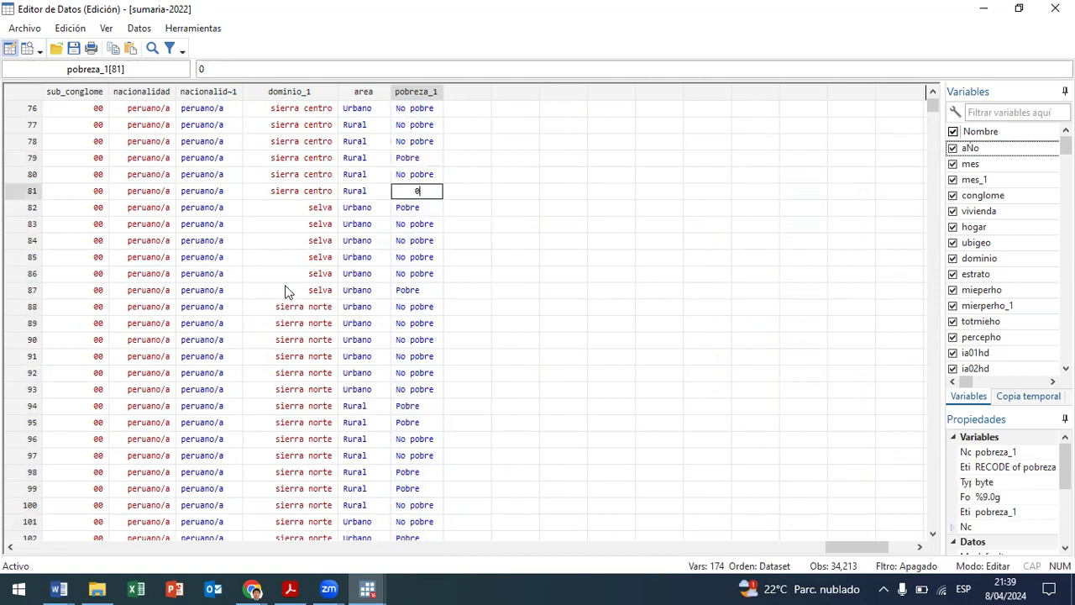
pyautogui.click(430, 158)
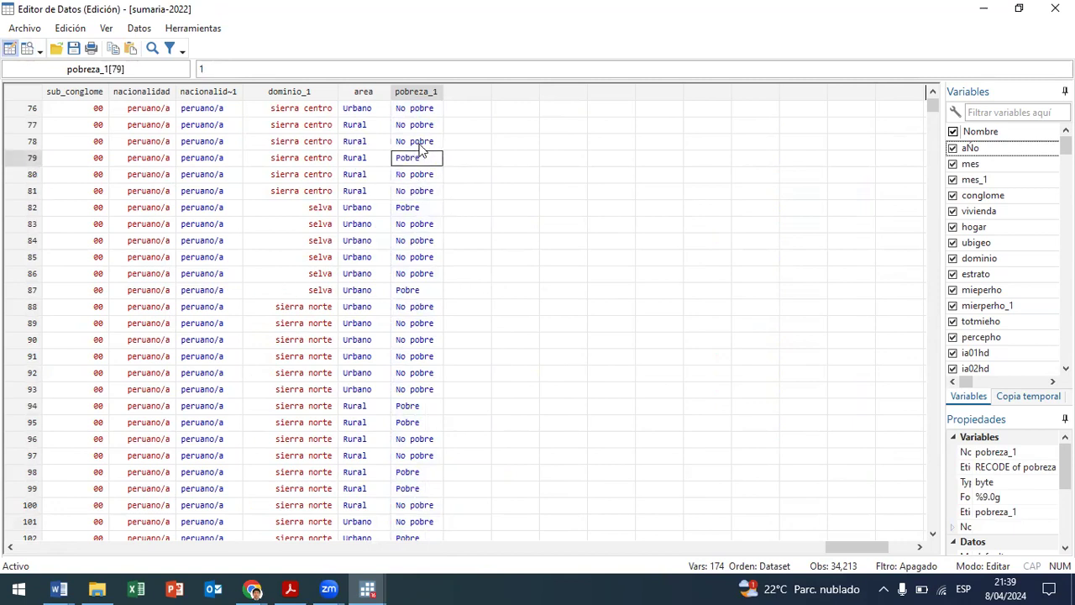
pyautogui.click(420, 146)
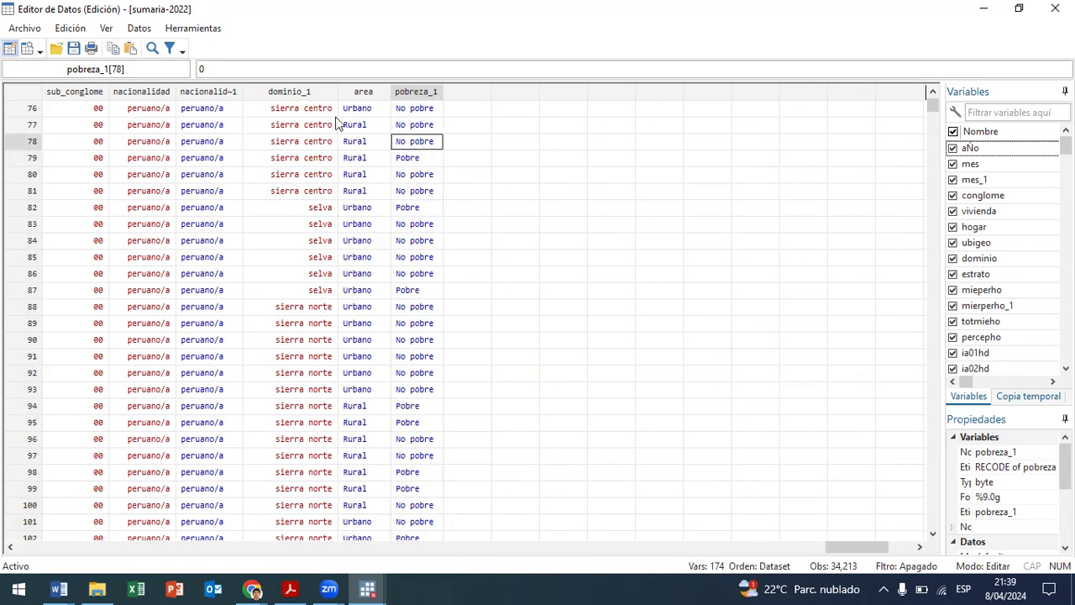
# - Check the numeric codes behind the Urbano and Rural labels of area in rows 76 to 84
pyautogui.click(363, 108)
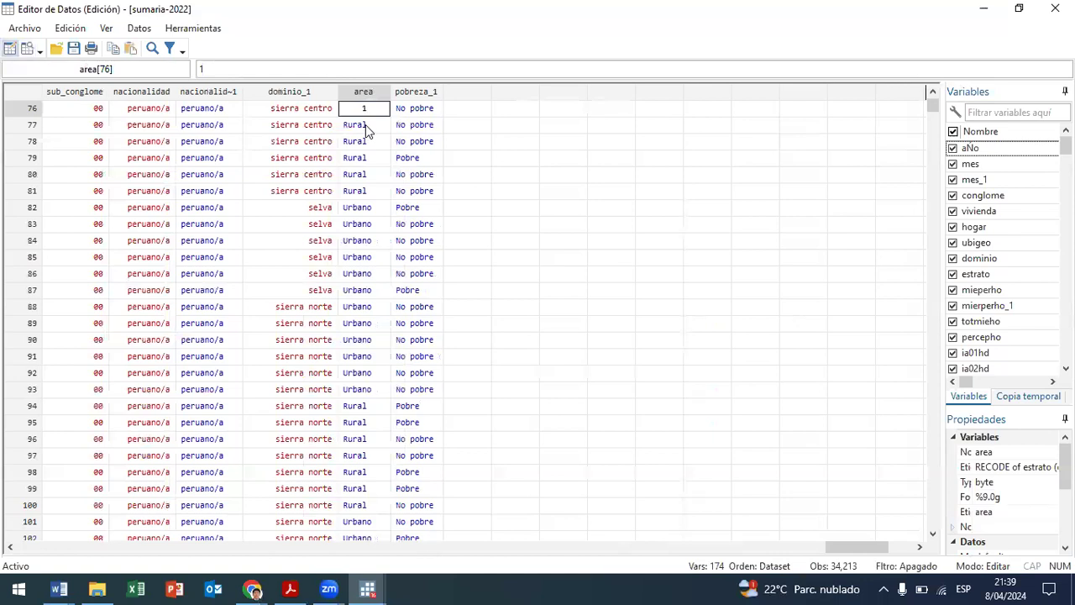
pyautogui.click(365, 127)
pyautogui.press('Down')
pyautogui.press('Down')
pyautogui.press('Down')
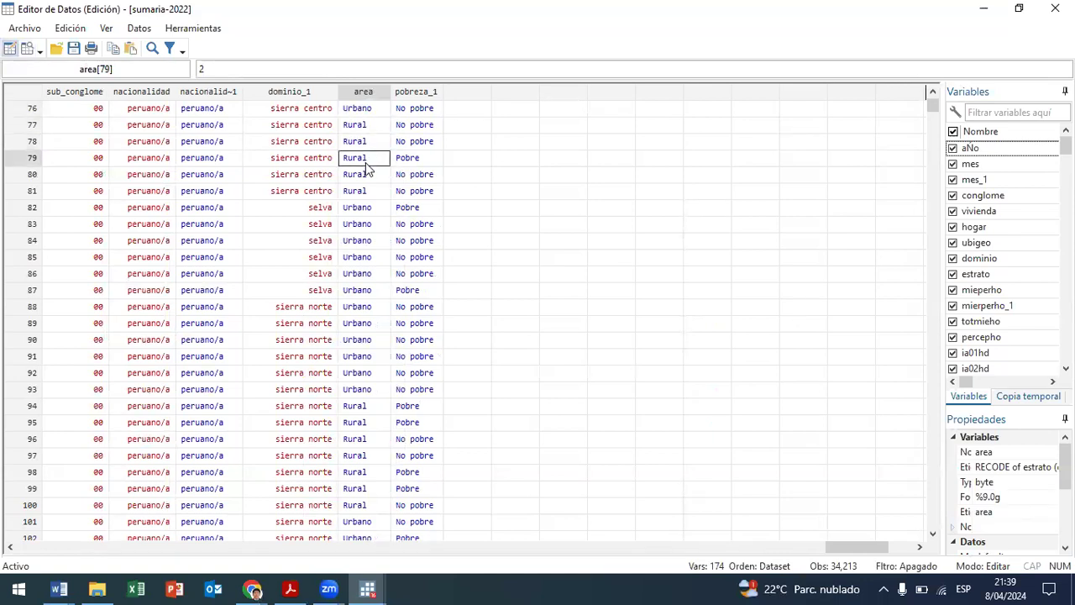
pyautogui.press('Down')
pyautogui.press('Down')
pyautogui.press('Down')
pyautogui.press('Down')
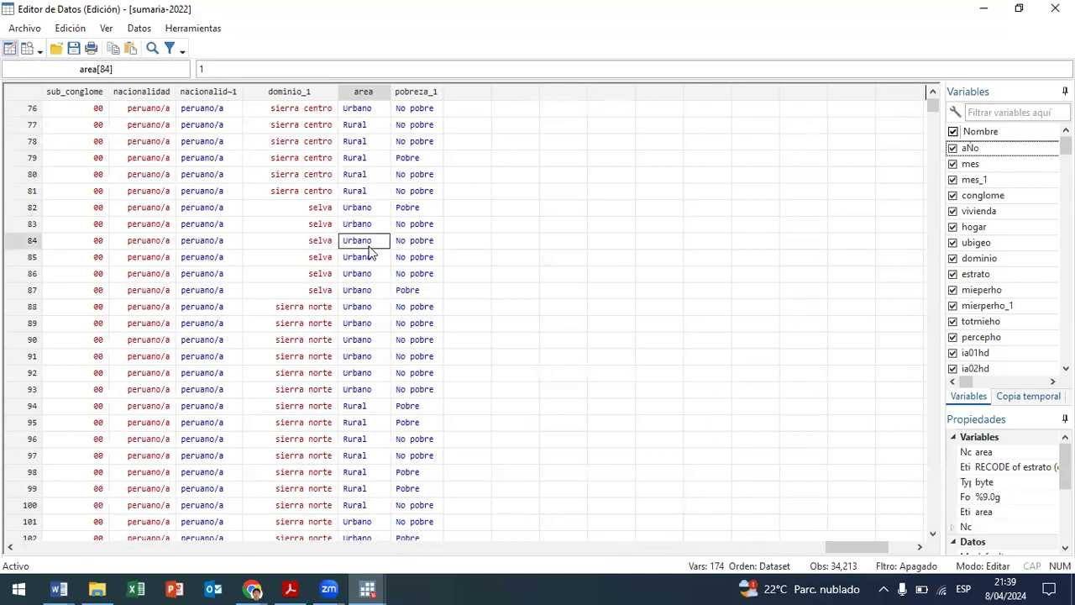
pyautogui.write('1')
pyautogui.click(361, 193)
pyautogui.press('Return')
pyautogui.write('1')
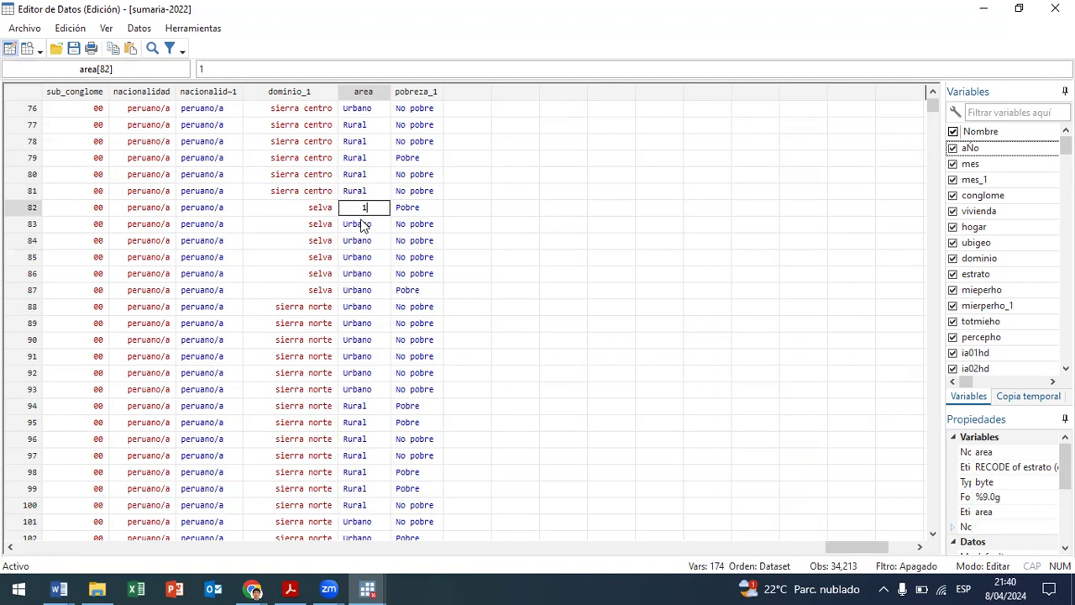
# - Check the numeric codes behind the pobreza_1 labels in further rows between 80 and 93
pyautogui.click(424, 177)
pyautogui.write('0')
pyautogui.click(436, 223)
pyautogui.write('0')
pyautogui.click(438, 259)
pyautogui.write('0')
pyautogui.click(445, 295)
pyautogui.click(438, 305)
pyautogui.write('0')
pyautogui.click(419, 389)
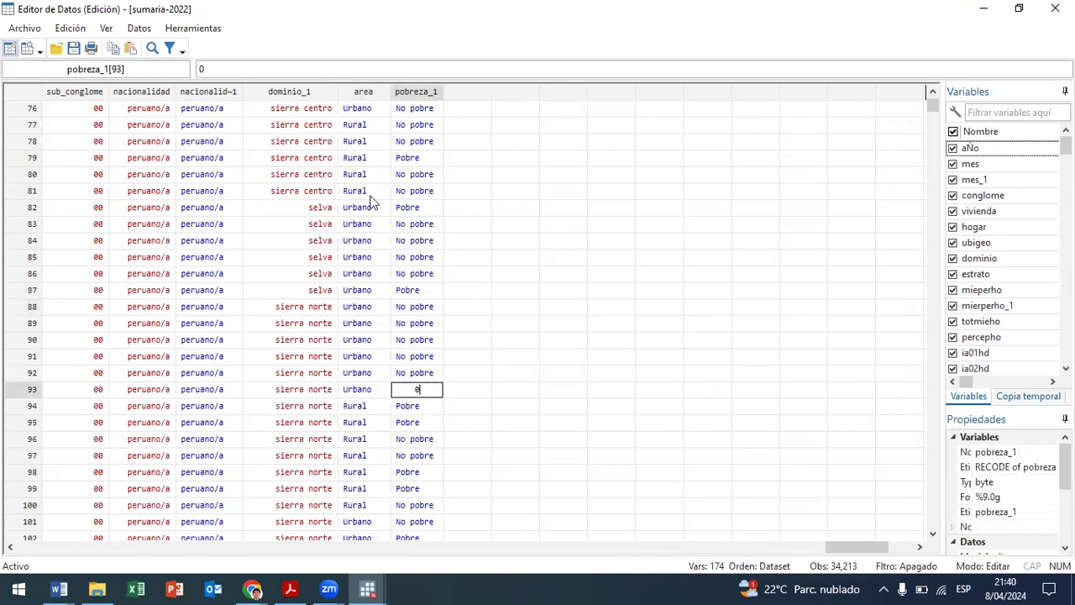
# - Compare the codes of area in the first visible rows with those of pobreza_1 and close the data editor
pyautogui.click(365, 108)
pyautogui.click(366, 113)
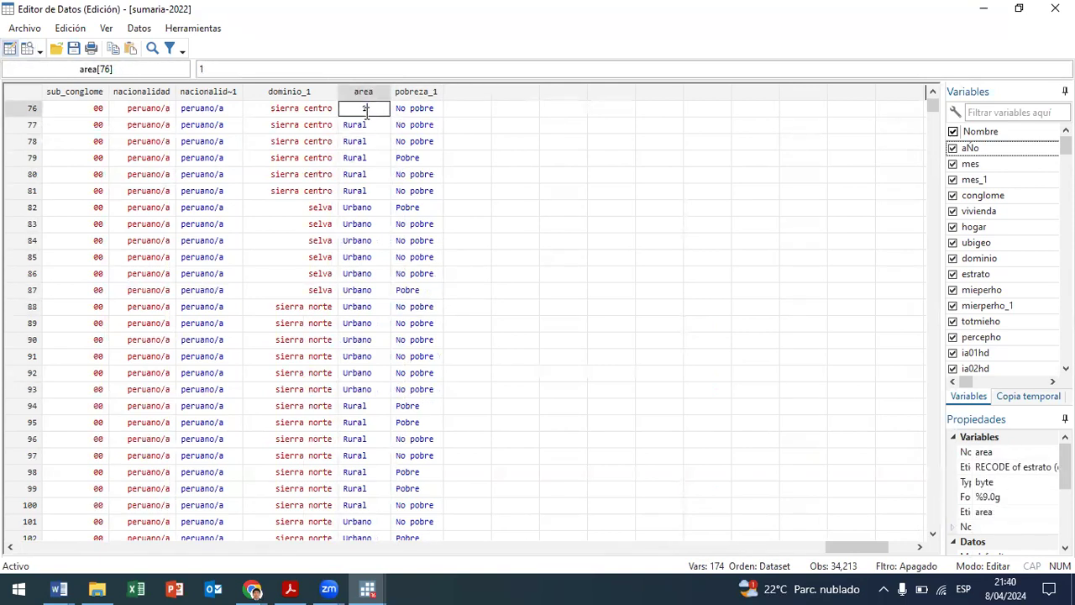
pyautogui.click(371, 128)
pyautogui.doubleClick(377, 156)
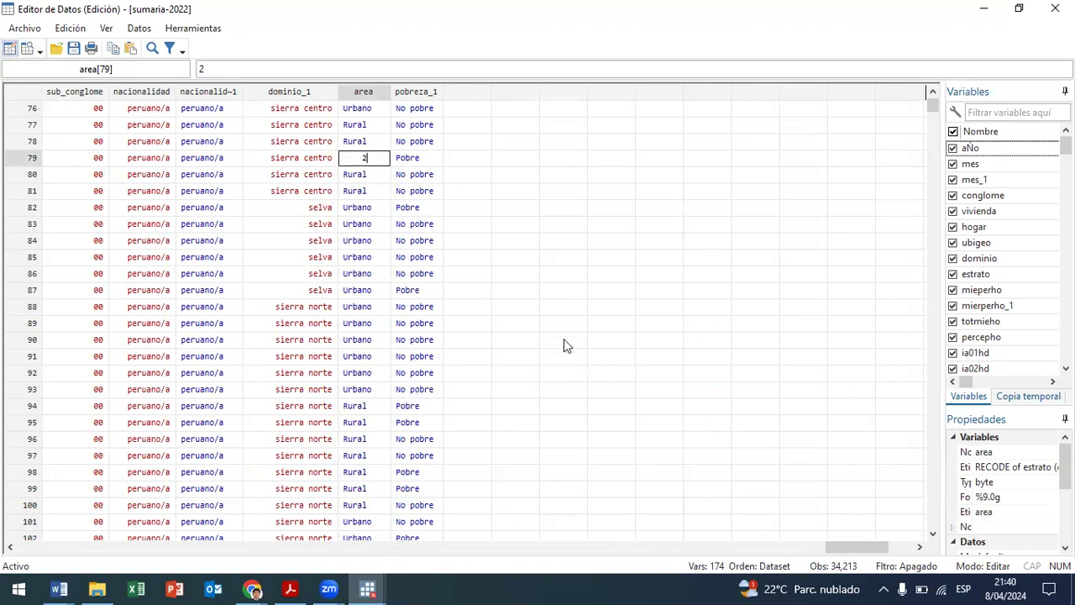
pyautogui.click(417, 226)
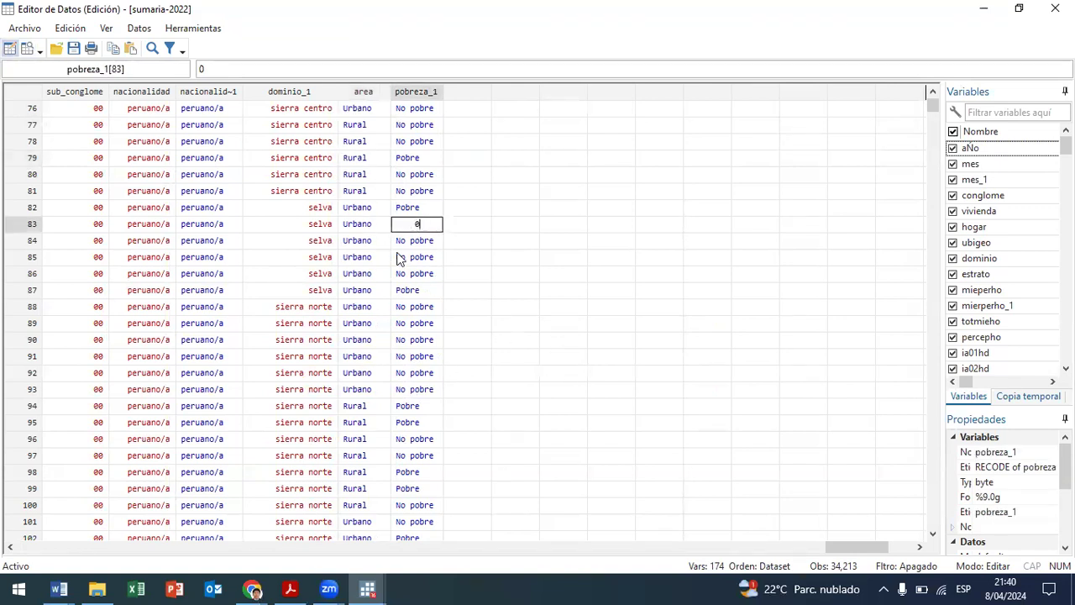
pyautogui.click(383, 257)
pyautogui.click(415, 275)
pyautogui.click(1055, 9)
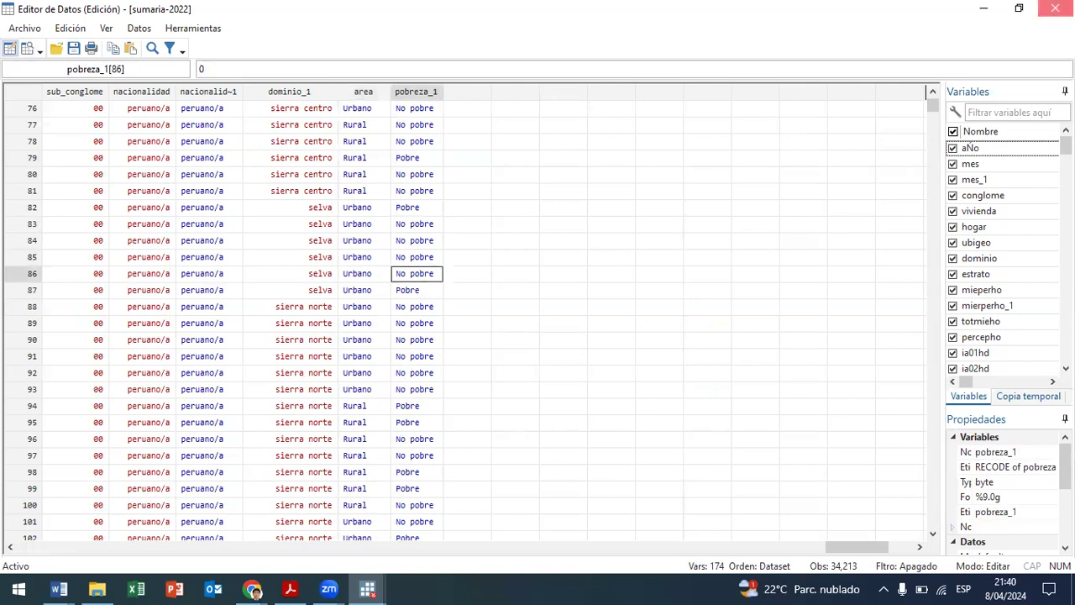
# - Add the comment heading "*keep" below the recode pobreza line in the do-file
pyautogui.click(1002, 512)
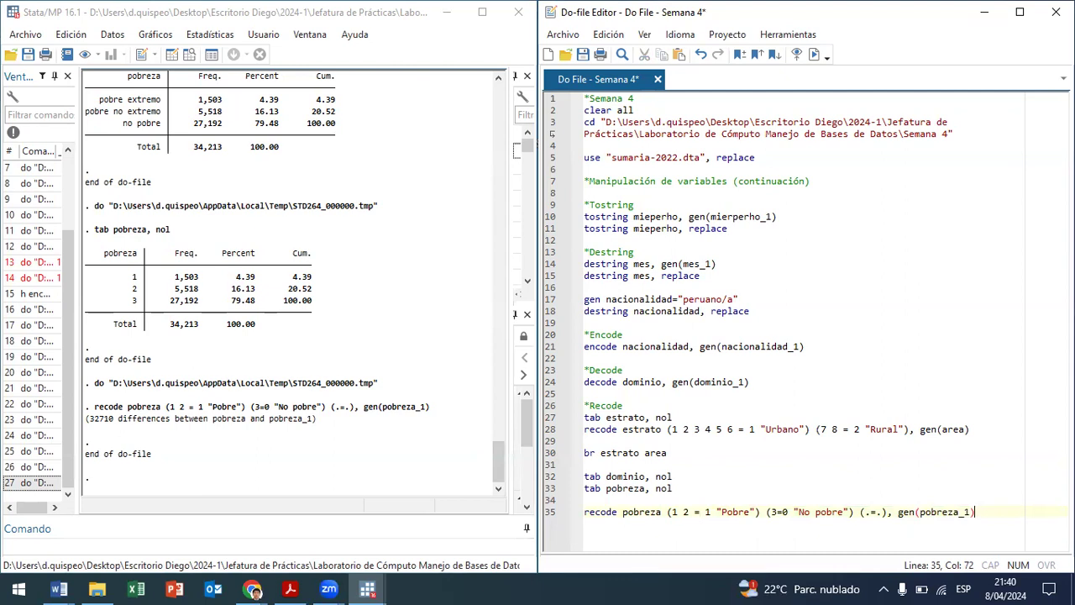
pyautogui.press('Return')
pyautogui.press('Return')
pyautogui.write('*keep')
pyautogui.press('Return')
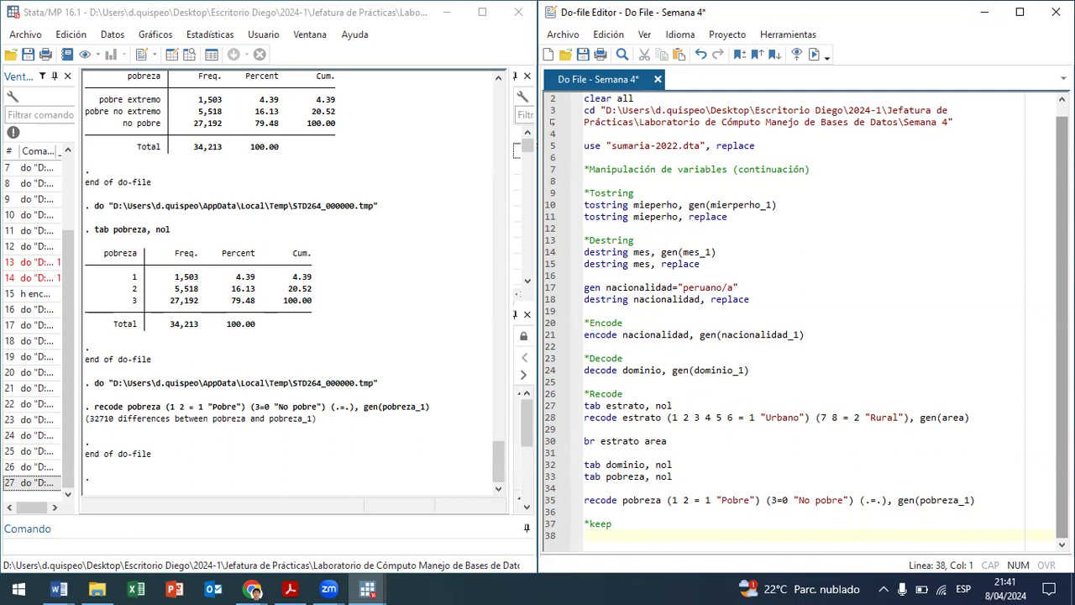
# - Write the command "keep i* g* p*" under the keep heading, followed by several blank lines
pyautogui.write('keep')
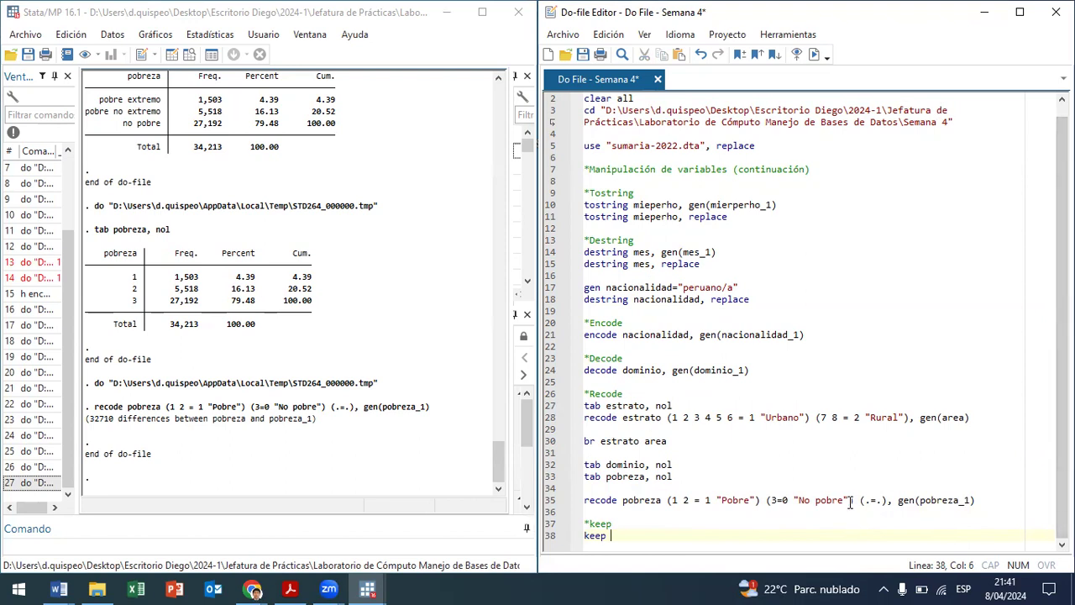
pyautogui.write('i* g*')
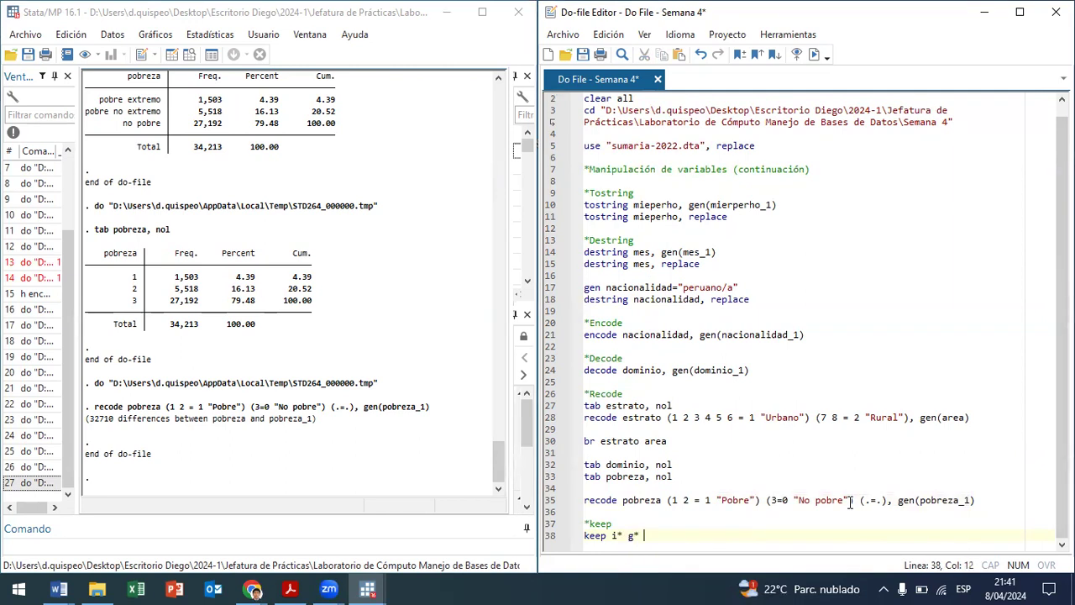
pyautogui.write(' p*')
pyautogui.press('Return')
pyautogui.press('Return')
pyautogui.press('Return')
pyautogui.press('Return')
pyautogui.press('Return')
pyautogui.press('Return')
pyautogui.press('Return')
pyautogui.press('Return')
pyautogui.press('Return')
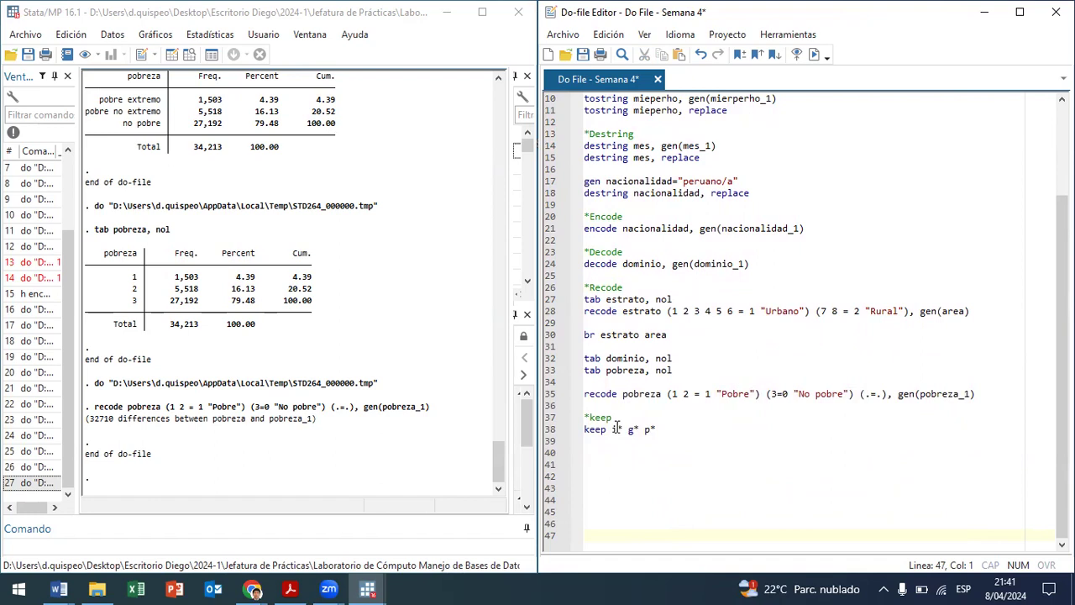
# - Run the "keep i* g* p*" line to retain only variables starting with i, g or p
pyautogui.doubleClick(615, 429)
pyautogui.click(632, 429)
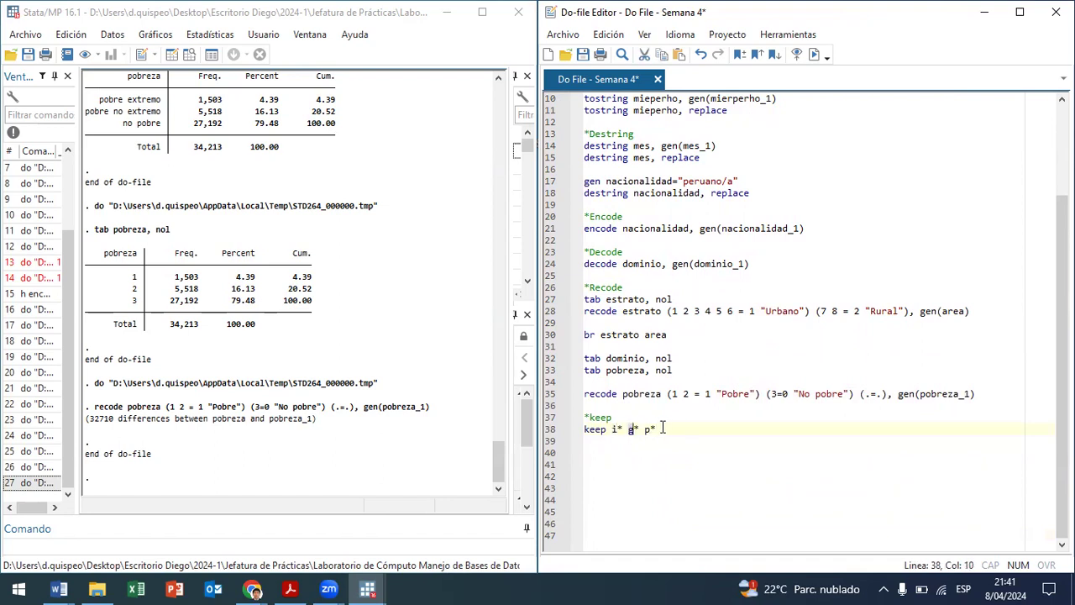
pyautogui.moveTo(627, 429); pyautogui.dragTo(649, 441)
pyautogui.hotkey('ctrl', 'd')
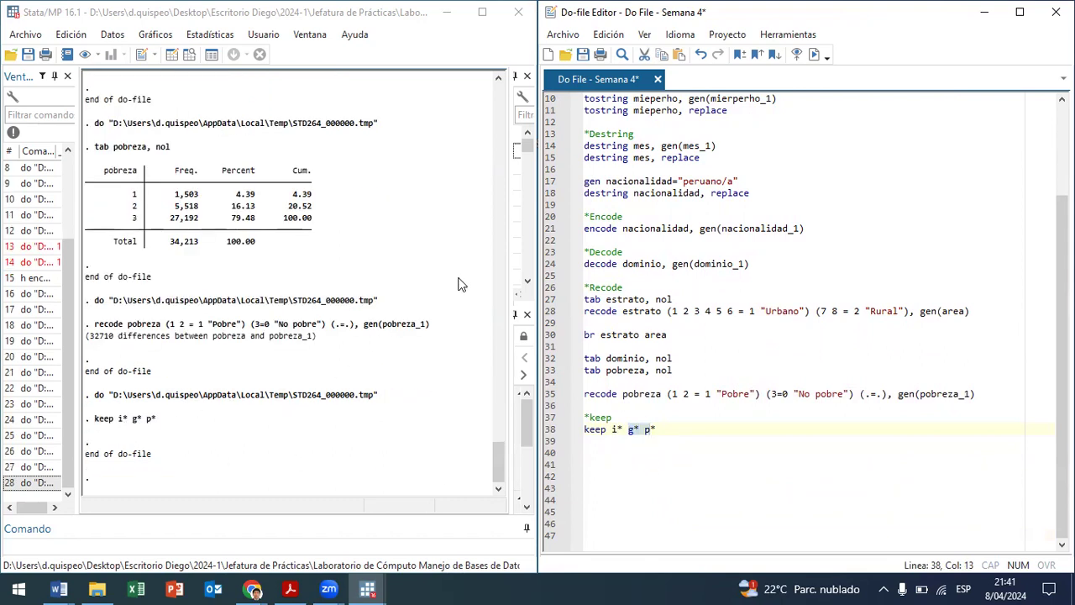
# - Widen the area showing the variable list and dataset properties, and check the dataset's number of variables
pyautogui.moveTo(508, 256); pyautogui.dragTo(367, 277)
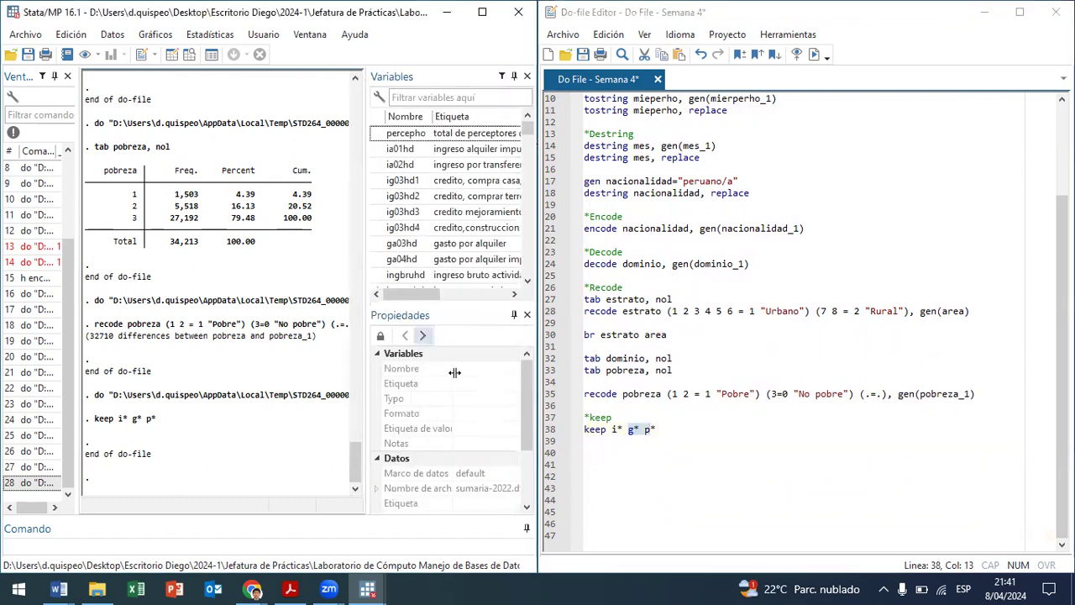
pyautogui.scroll(-3, 453, 372)
pyautogui.click(472, 443)
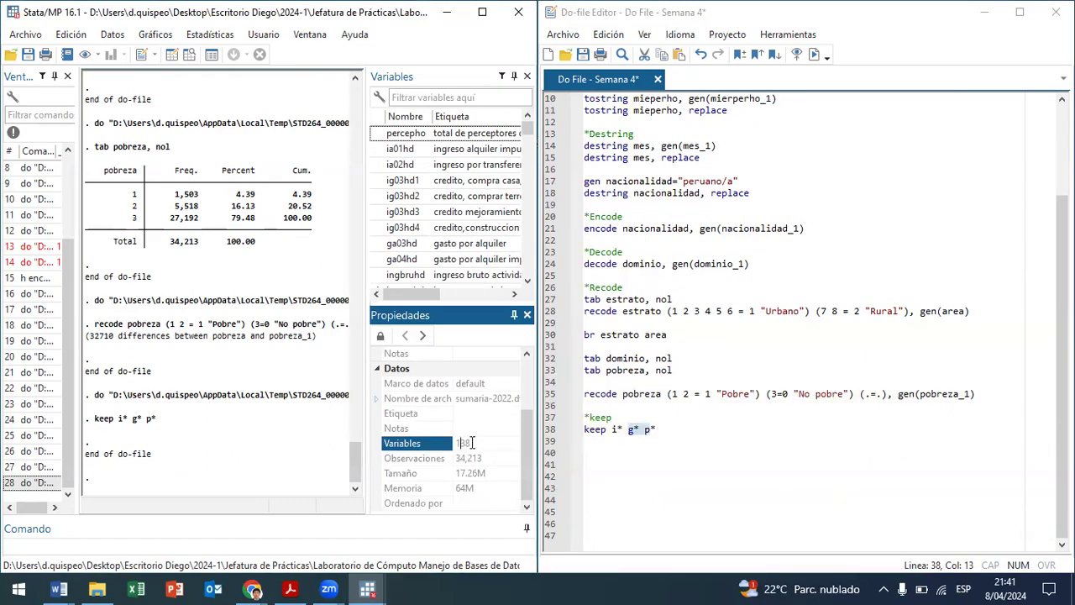
# - Rerun the use "sumaria-2022.dta", replace line to reload the dataset, and check its number of variables
pyautogui.scroll(3, 772, 168)
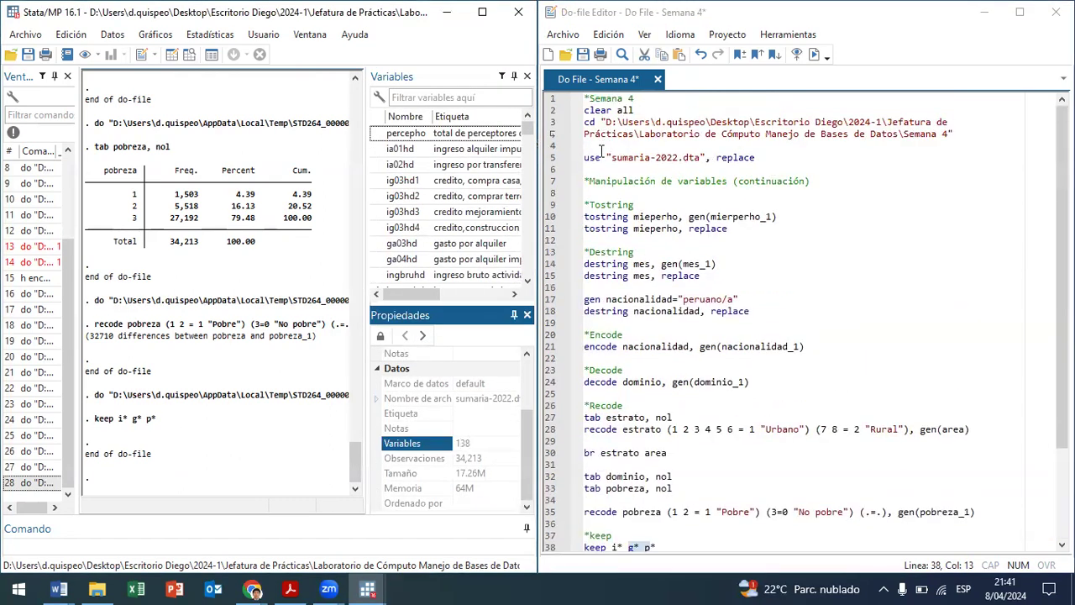
pyautogui.moveTo(611, 158); pyautogui.dragTo(634, 154)
pyautogui.hotkey('ctrl', 'd')
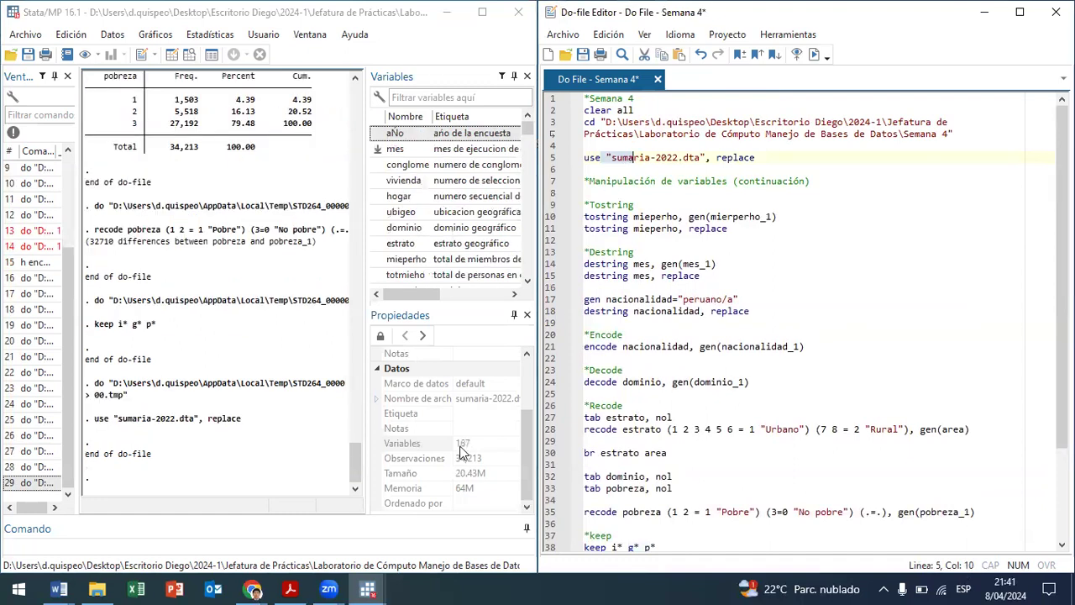
pyautogui.click(468, 443)
pyautogui.doubleClick(468, 444)
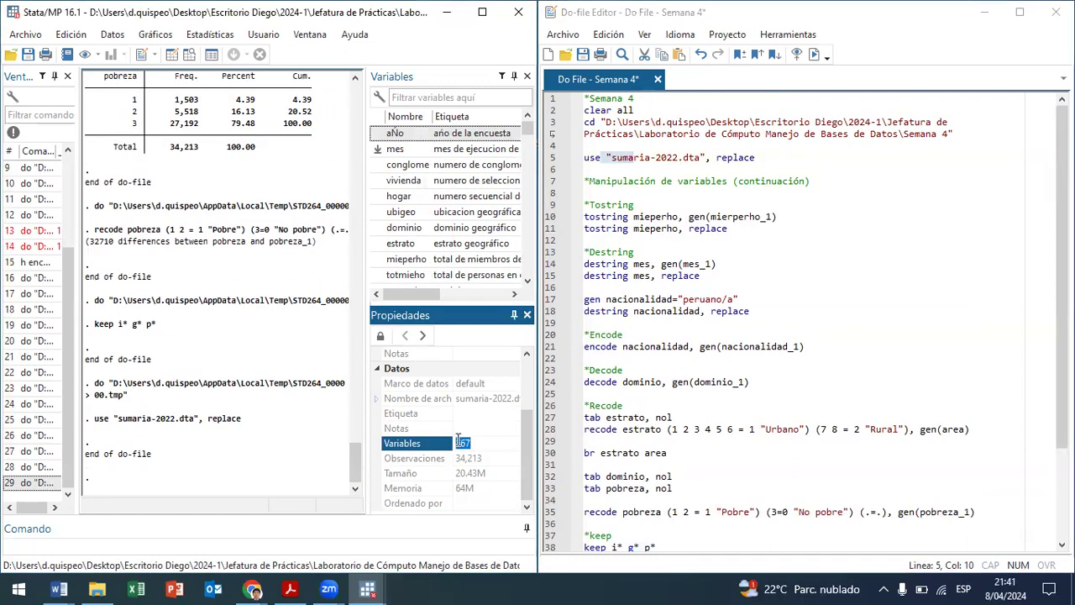
# - Note the variable count 167 on the line below "keep i* g* p*" in the do-file
pyautogui.scroll(-3, 630, 428)
pyautogui.click(630, 429)
pyautogui.click(633, 429)
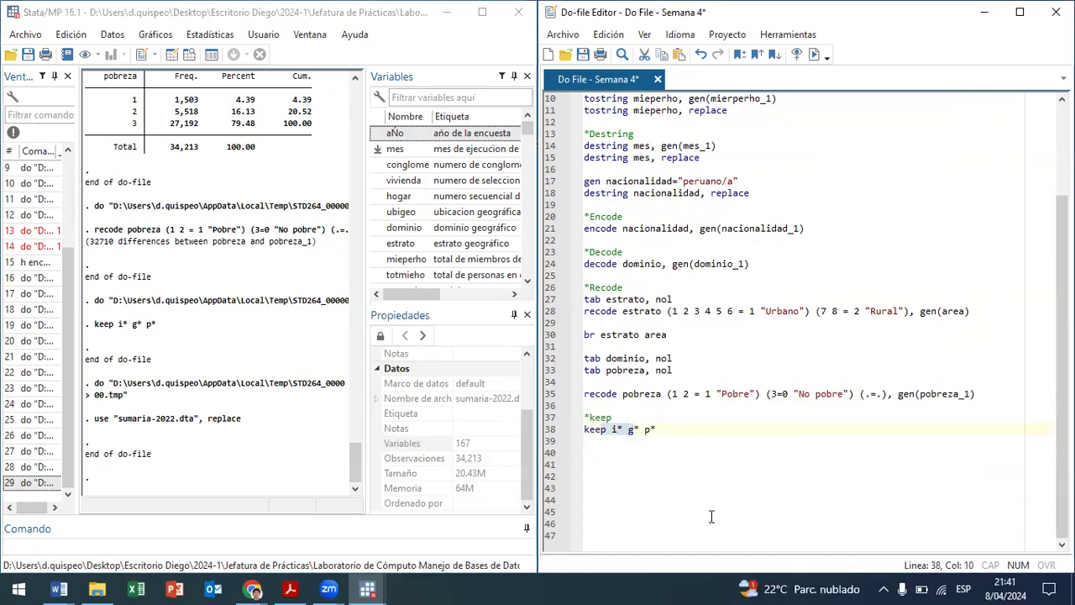
pyautogui.click(686, 439)
pyautogui.write('167')
# - Run the "keep i* g* p*" line again on the reloaded dataset and check the number of variables
pyautogui.moveTo(640, 430); pyautogui.dragTo(611, 425)
pyautogui.hotkey('ctrl', 'd')
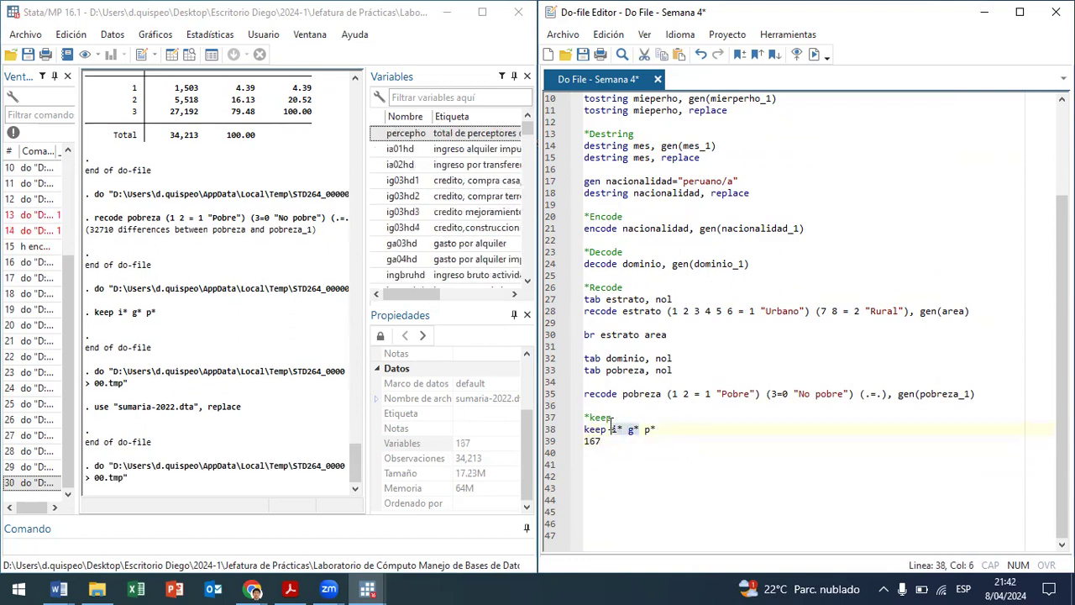
pyautogui.click(478, 445)
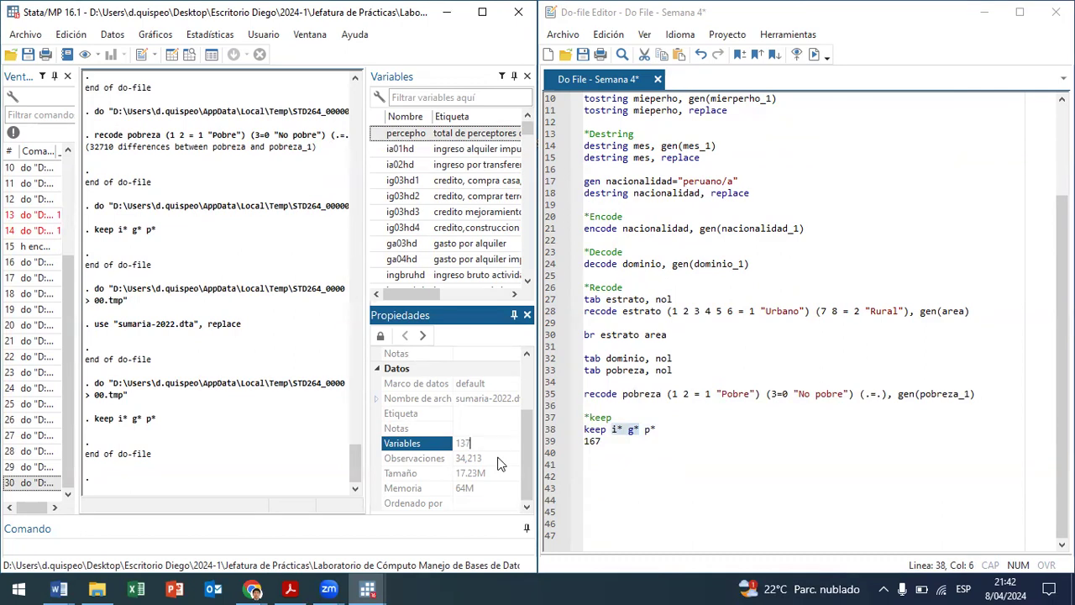
# - Replace the 167 note with the start of a second keep command
pyautogui.click(602, 445)
pyautogui.press('BackSpace')
pyautogui.press('BackSpace')
pyautogui.press('BackSpace')
pyautogui.write('keep')
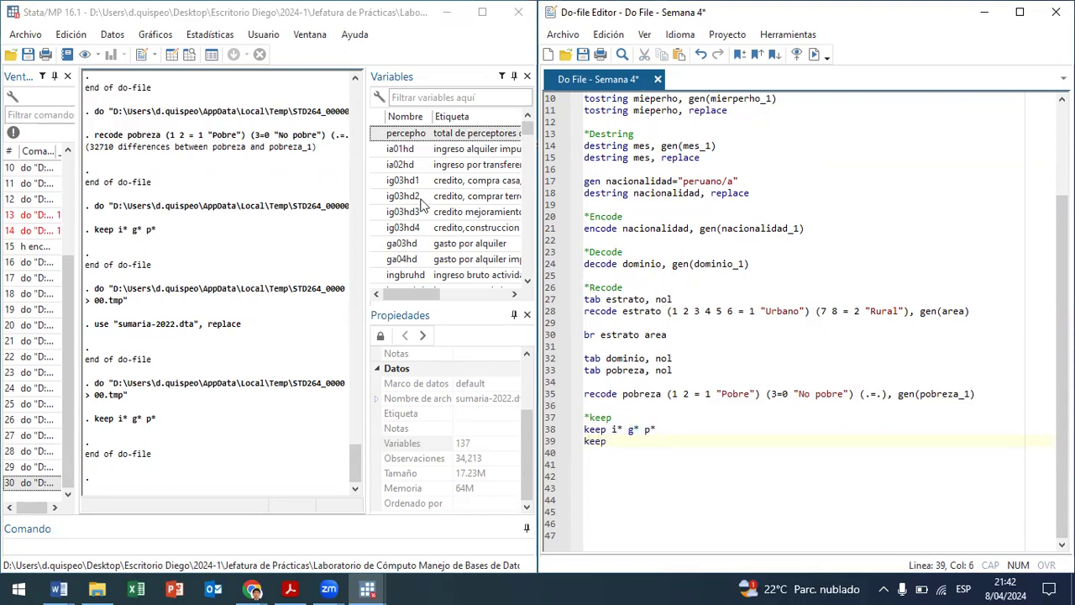
# - Complete the second keep line with the variables percepho, ia02hd and ig03hd1 from the variable list
pyautogui.doubleClick(395, 134)
pyautogui.click(386, 149)
pyautogui.doubleClick(395, 165)
pyautogui.doubleClick(402, 179)
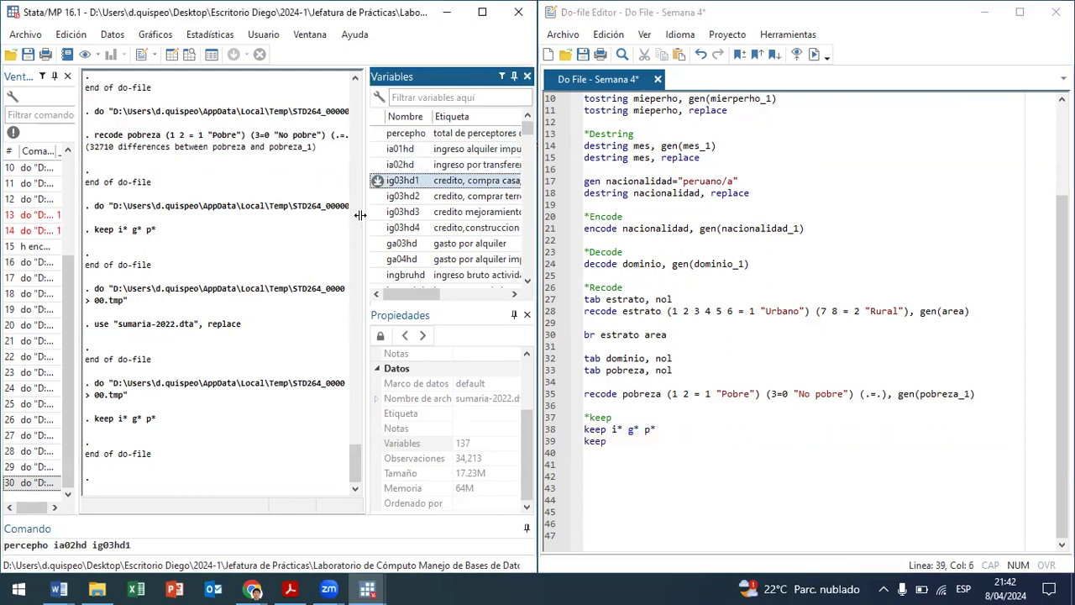
pyautogui.click(636, 444)
pyautogui.write('percepho ia02hd ig03hd1')
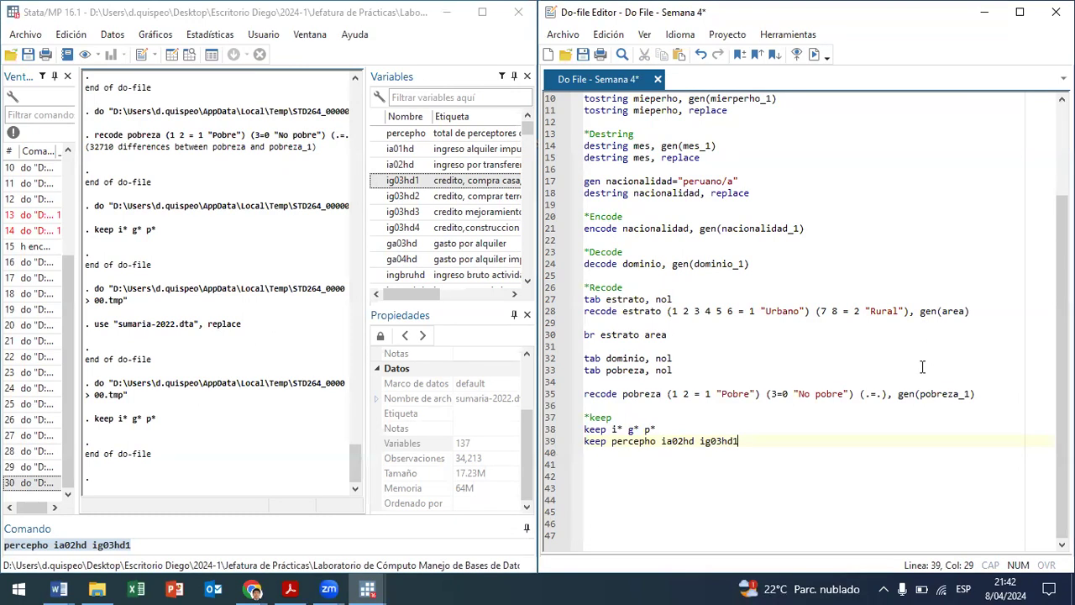
# - Replace the variable names in the second keep line with the condition "if pobre==1"
pyautogui.press('BackSpace')
pyautogui.press('BackSpace')
pyautogui.press('BackSpace')
pyautogui.press('BackSpace')
pyautogui.press('BackSpace')
pyautogui.press('BackSpace')
pyautogui.press('BackSpace')
pyautogui.press('BackSpace')
pyautogui.press('BackSpace')
pyautogui.press('BackSpace')
pyautogui.press('BackSpace')
pyautogui.press('BackSpace')
pyautogui.press('BackSpace')
pyautogui.press('BackSpace')
pyautogui.press('BackSpace')
pyautogui.press('BackSpace')
pyautogui.press('BackSpace')
pyautogui.press('BackSpace')
pyautogui.press('BackSpace')
pyautogui.press('BackSpace')
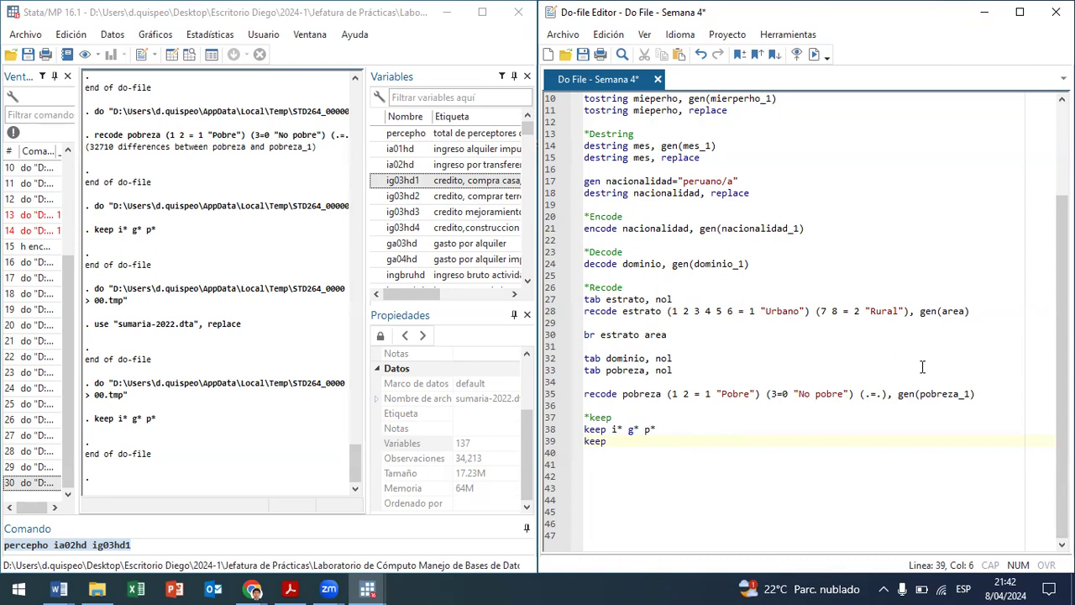
pyautogui.write('if pob')
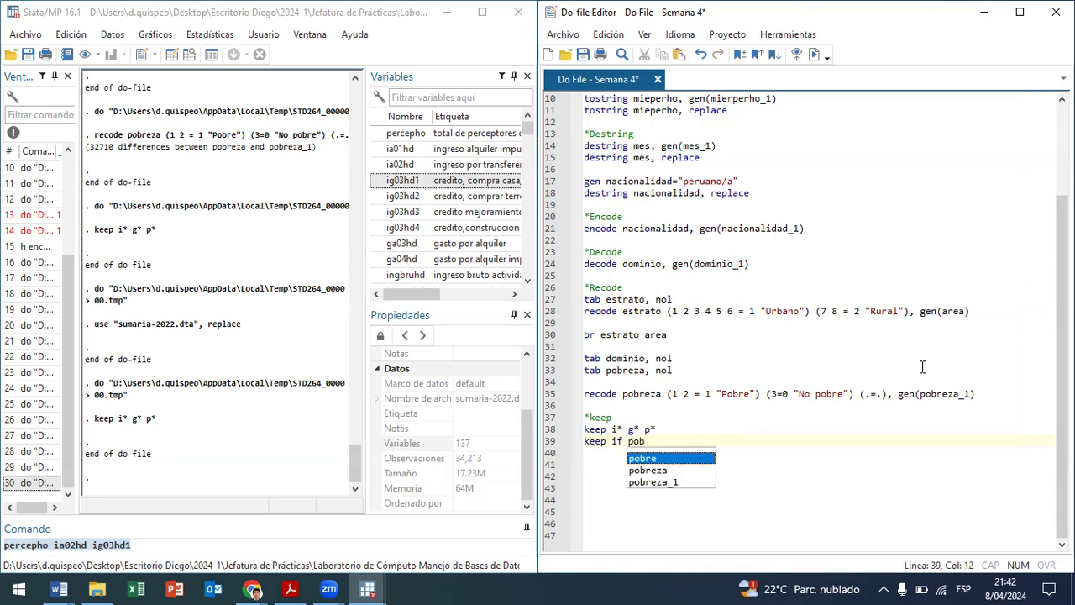
pyautogui.write('re==1')
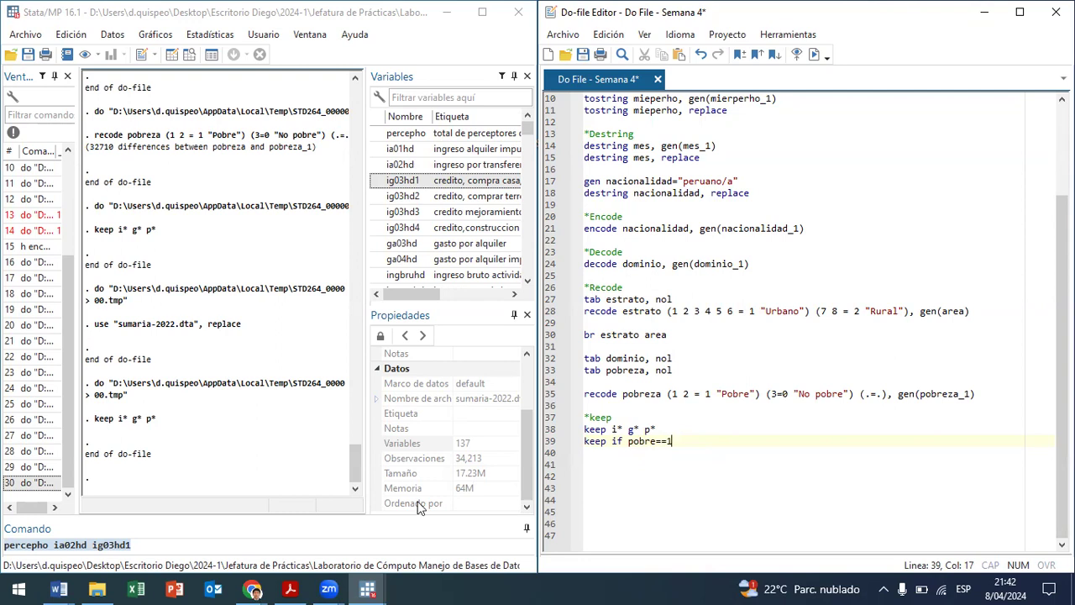
# - Check the number of observations and note 34213 two lines below the conditional keep command
pyautogui.click(438, 458)
pyautogui.click(667, 468)
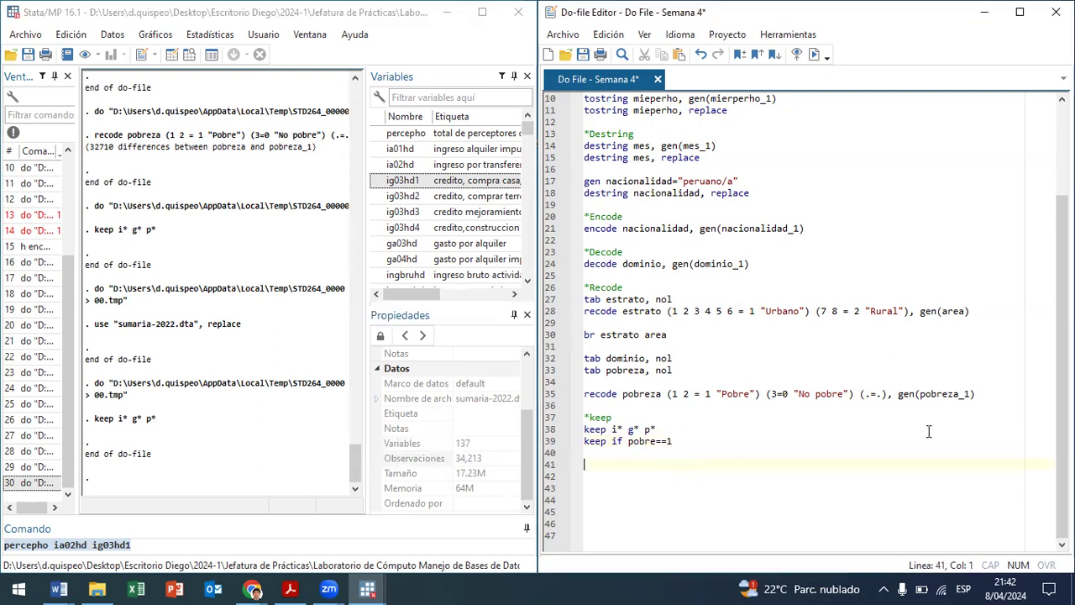
pyautogui.write('34213')
# - Correct the variable in the conditional keep line so that it reads "keep if pobreza_1==1"
pyautogui.click(610, 442)
pyautogui.moveTo(610, 442); pyautogui.dragTo(667, 440)
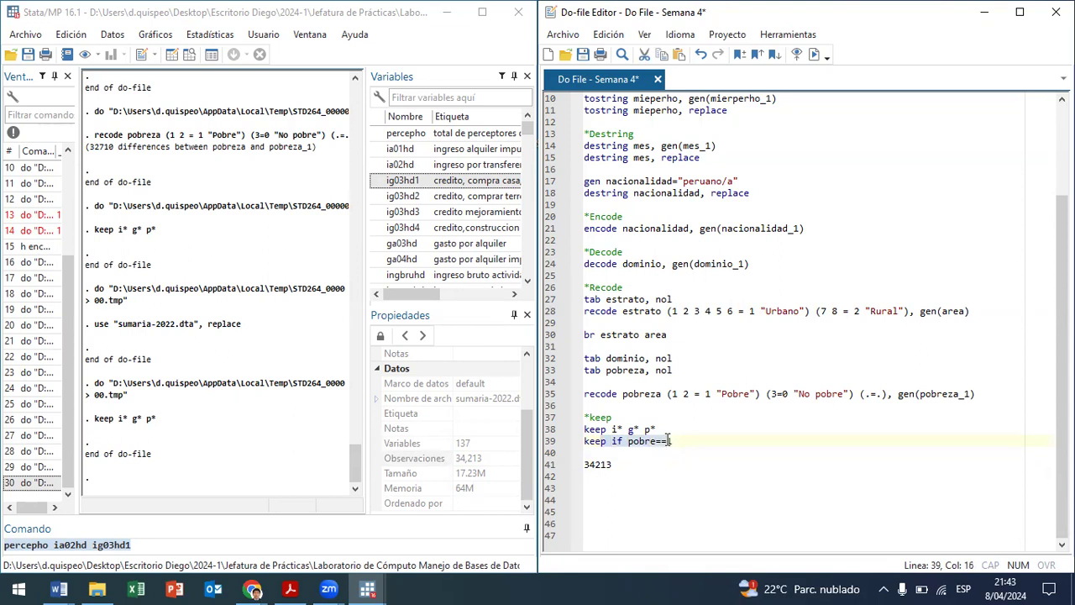
pyautogui.click(655, 441)
pyautogui.write('za_1')
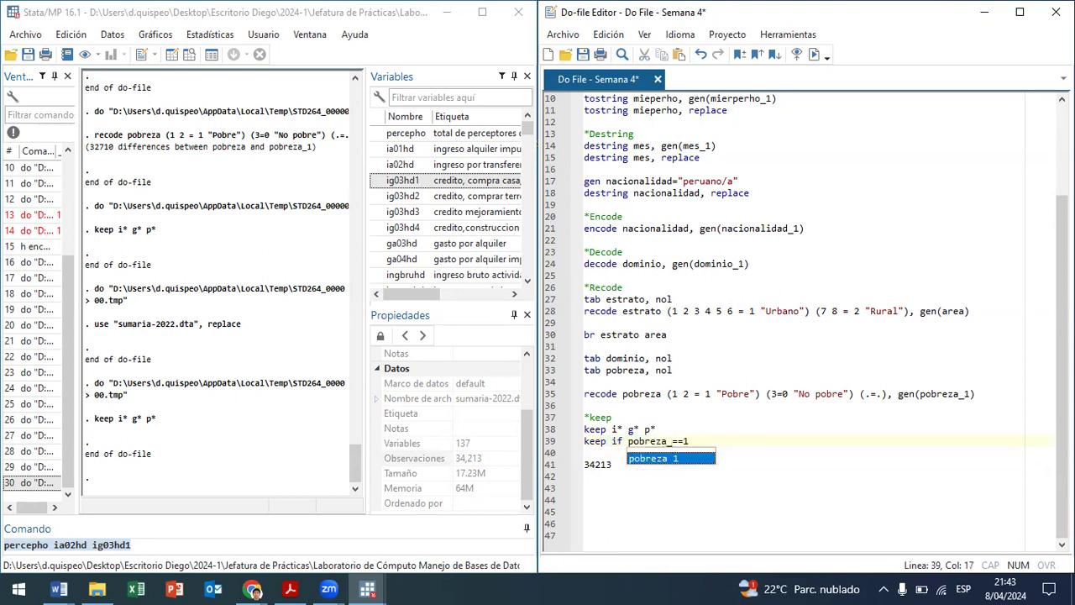
# - Try to run the "keep if pobreza_1==1" line on its own
pyautogui.click(618, 441)
pyautogui.moveTo(604, 441); pyautogui.dragTo(610, 460)
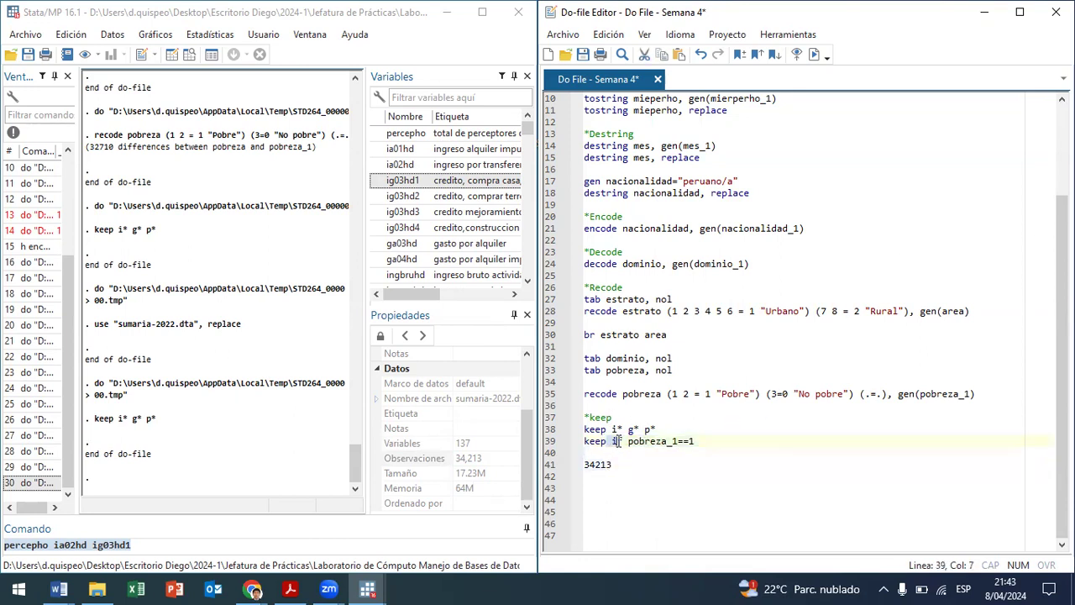
pyautogui.tripleClick(616, 441)
pyautogui.hotkey('ctrl', 'd')
pyautogui.moveTo(616, 441); pyautogui.dragTo(658, 445)
pyautogui.hotkey('ctrl', 'd')
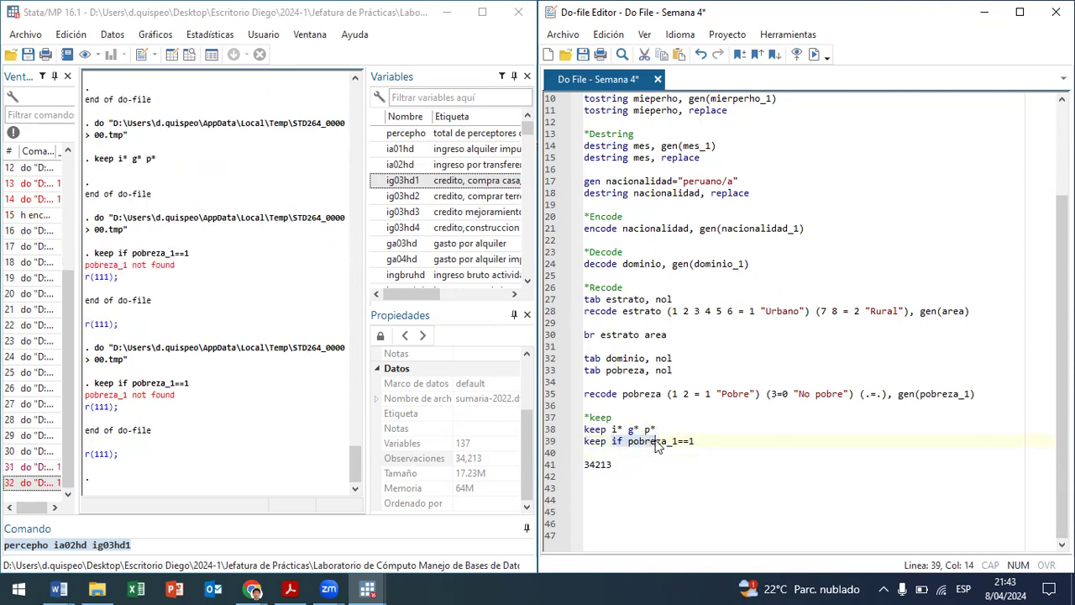
# - Run the recode pobreza line and both keep lines together, and check the deleted and remaining observations
pyautogui.moveTo(626, 391); pyautogui.dragTo(585, 379)
pyautogui.moveTo(632, 410); pyautogui.dragTo(643, 447)
pyautogui.hotkey('ctrl', 'd')
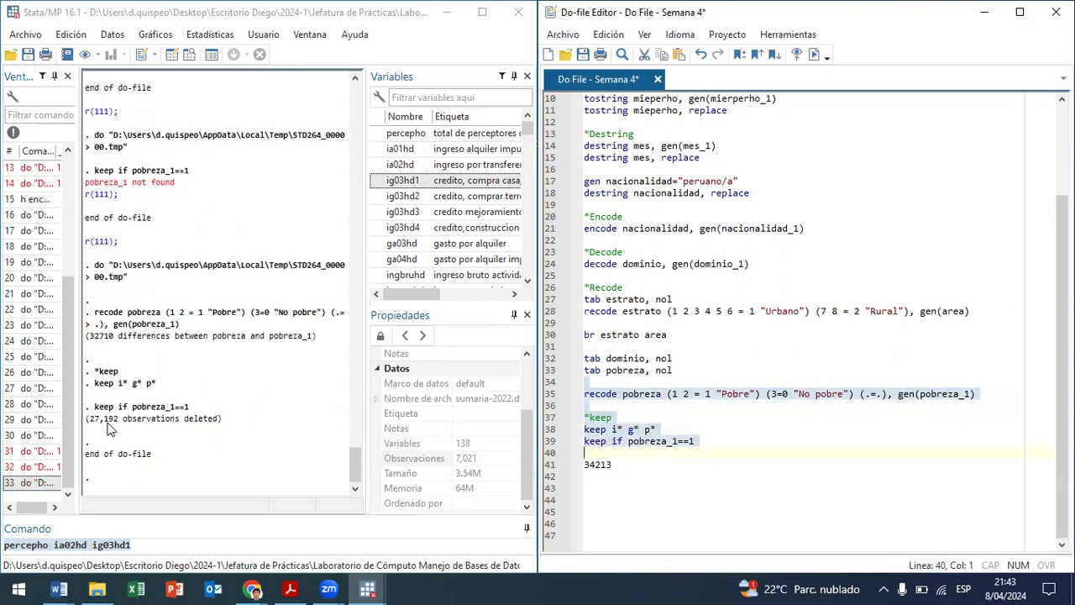
pyautogui.moveTo(92, 435)
pyautogui.mouseDown()
pyautogui.moveTo(117, 428)
pyautogui.moveTo(105, 429)
pyautogui.mouseUp()
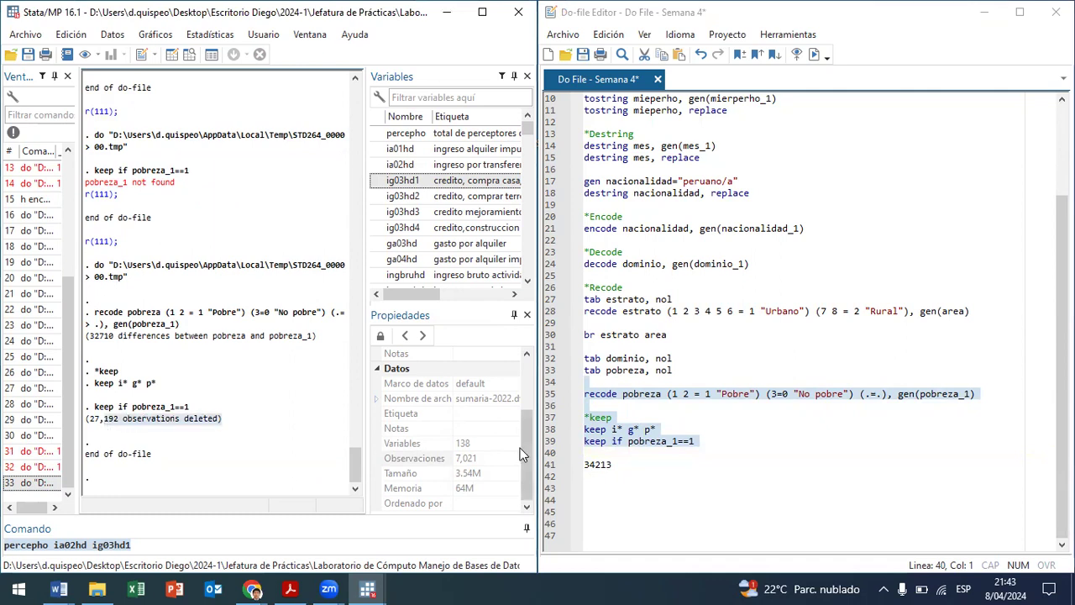
pyautogui.click(480, 459)
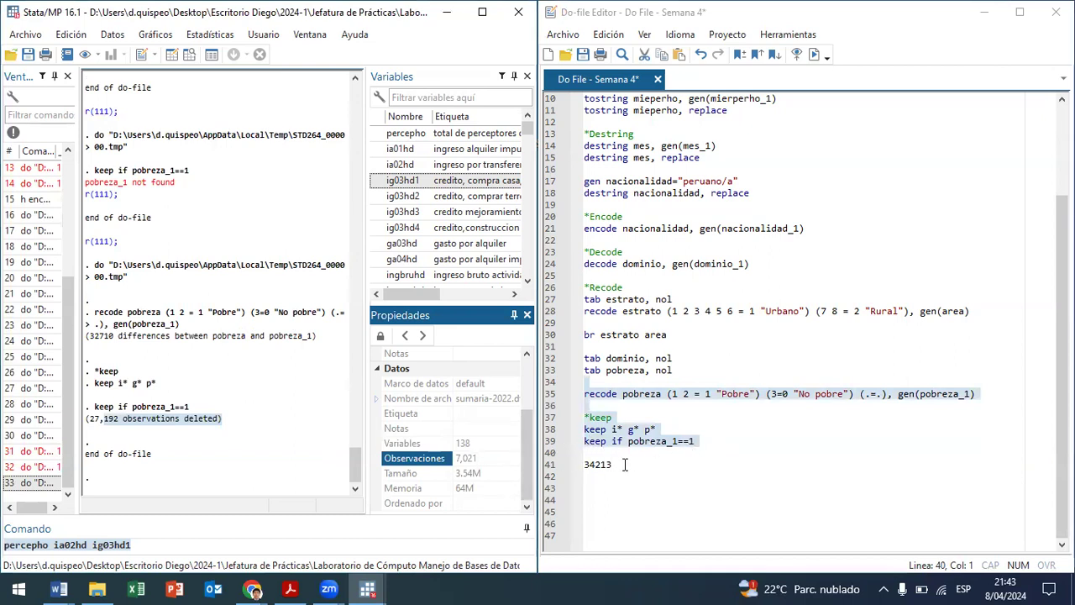
# - Compare the keep line that filters variables with the keep line that filters observations
pyautogui.click(697, 440)
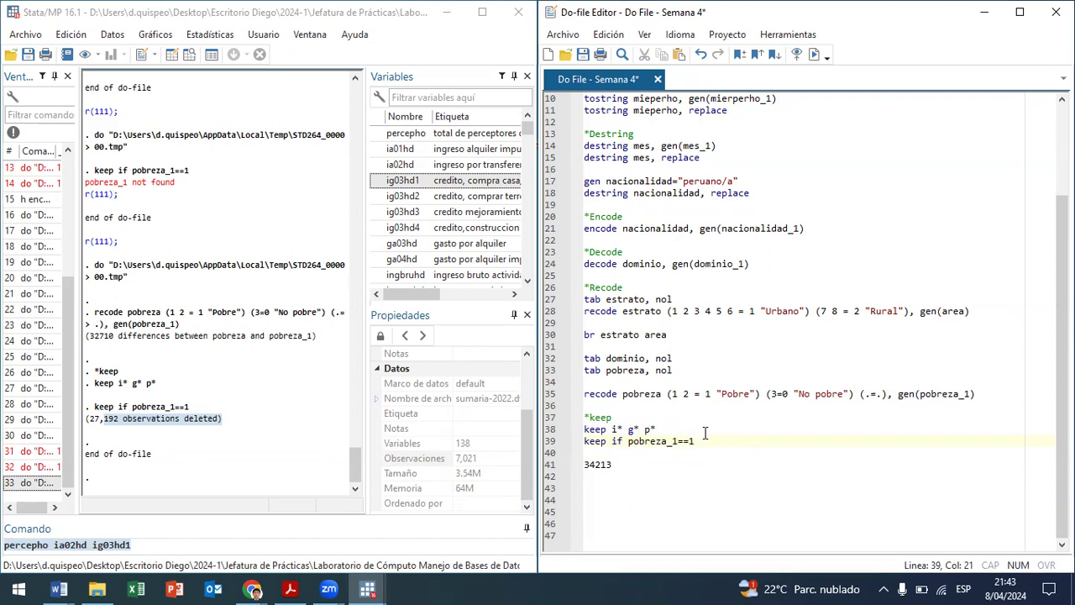
pyautogui.moveTo(657, 429); pyautogui.dragTo(585, 429)
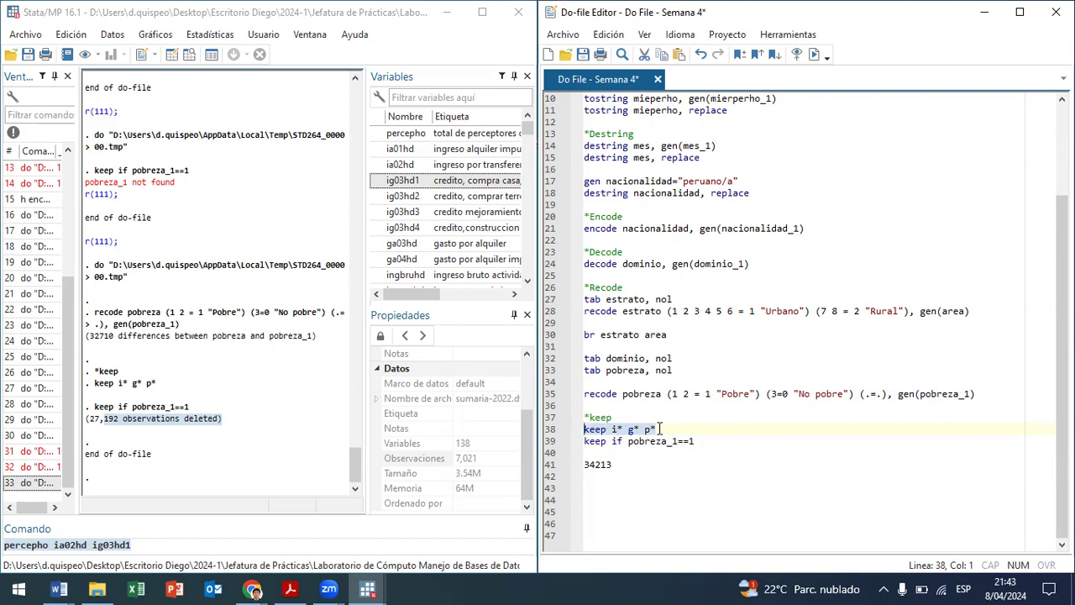
pyautogui.moveTo(696, 441); pyautogui.dragTo(584, 440)
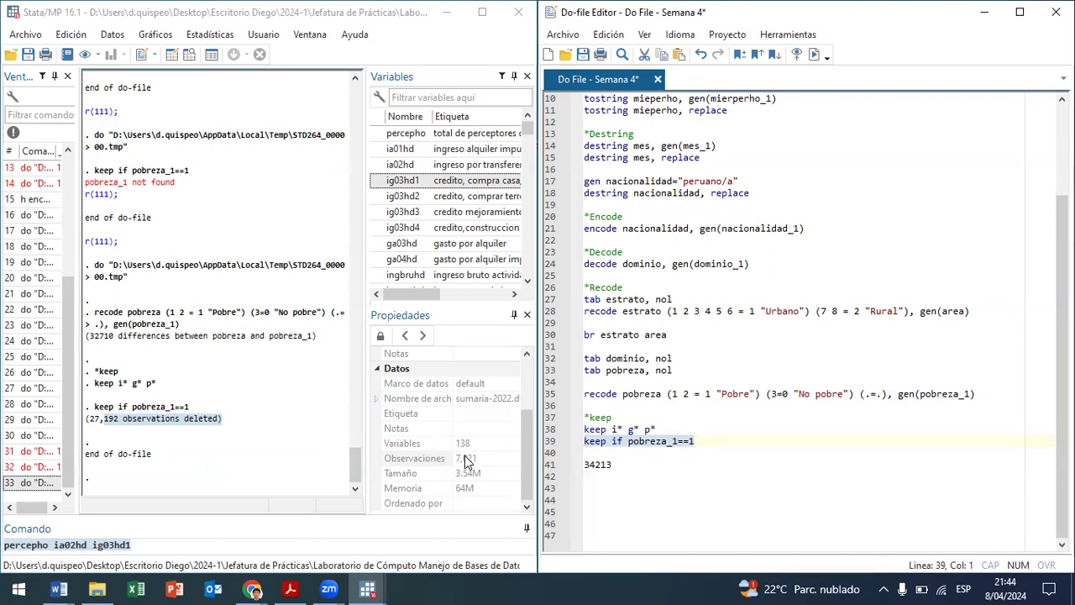
pyautogui.press('Down')
pyautogui.press('Down')
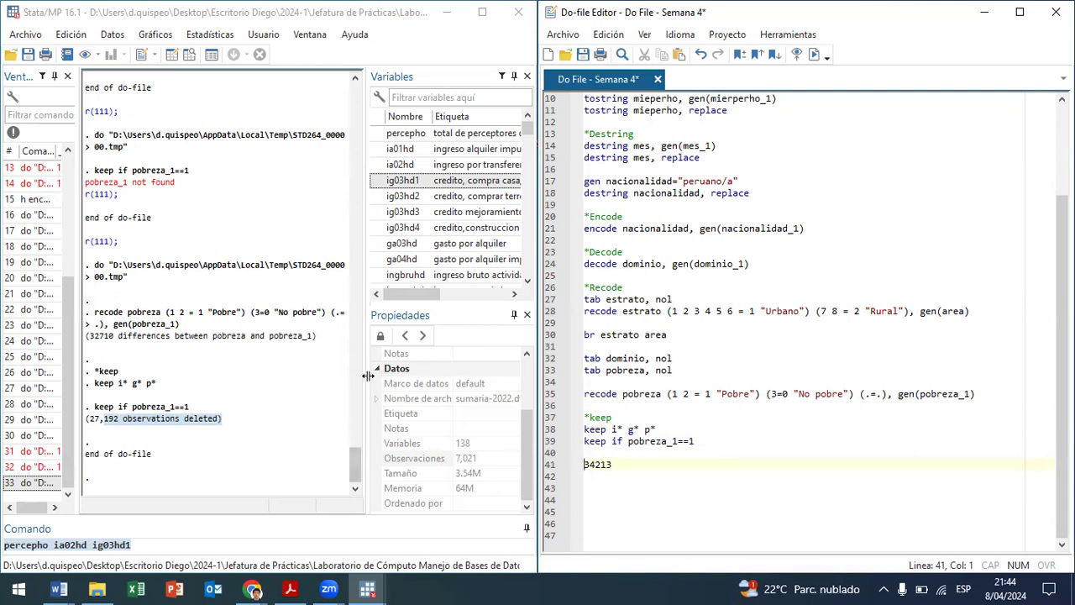
# - Widen the results area and replace the 34213 note in the do-file with the comment heading "*drop"
pyautogui.moveTo(363, 376); pyautogui.dragTo(430, 375)
pyautogui.click(641, 463)
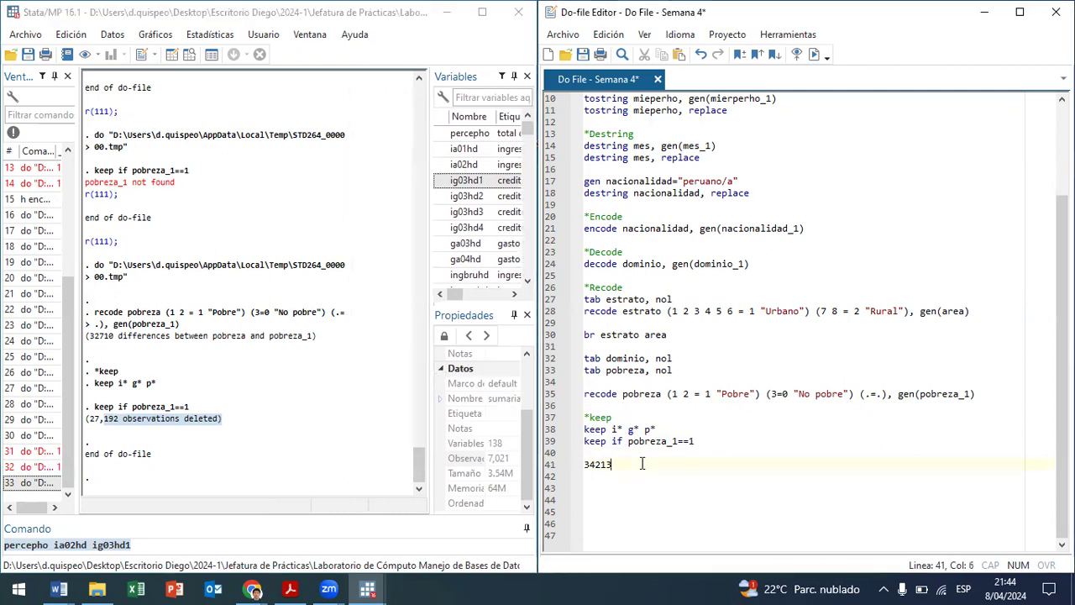
pyautogui.press('BackSpace')
pyautogui.press('BackSpace')
pyautogui.press('BackSpace')
pyautogui.press('BackSpace')
pyautogui.press('BackSpace')
pyautogui.write('*drop')
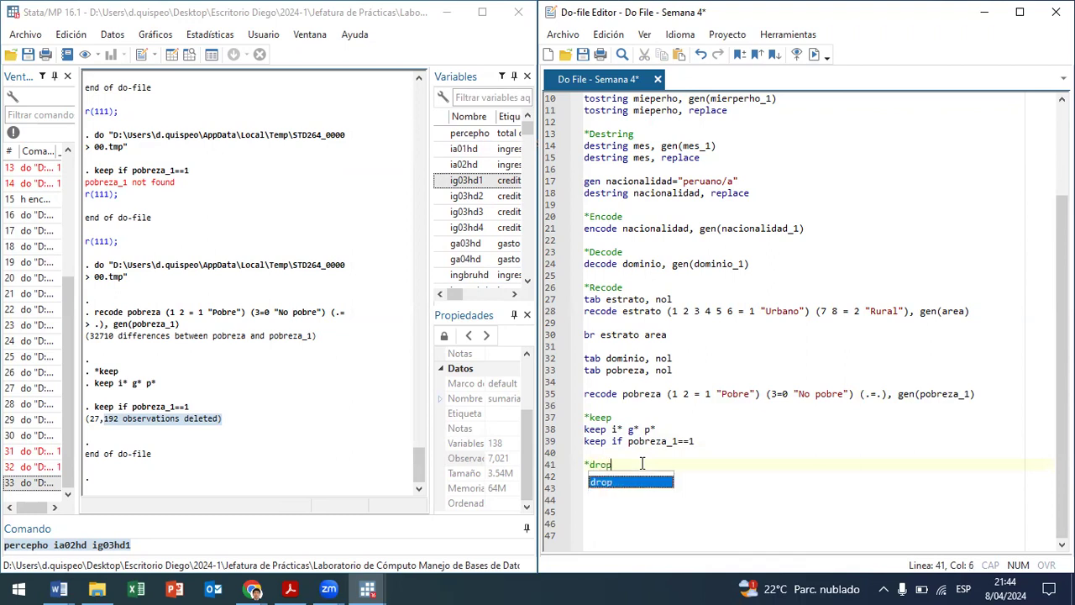
pyautogui.press('Escape')
pyautogui.press('Return')
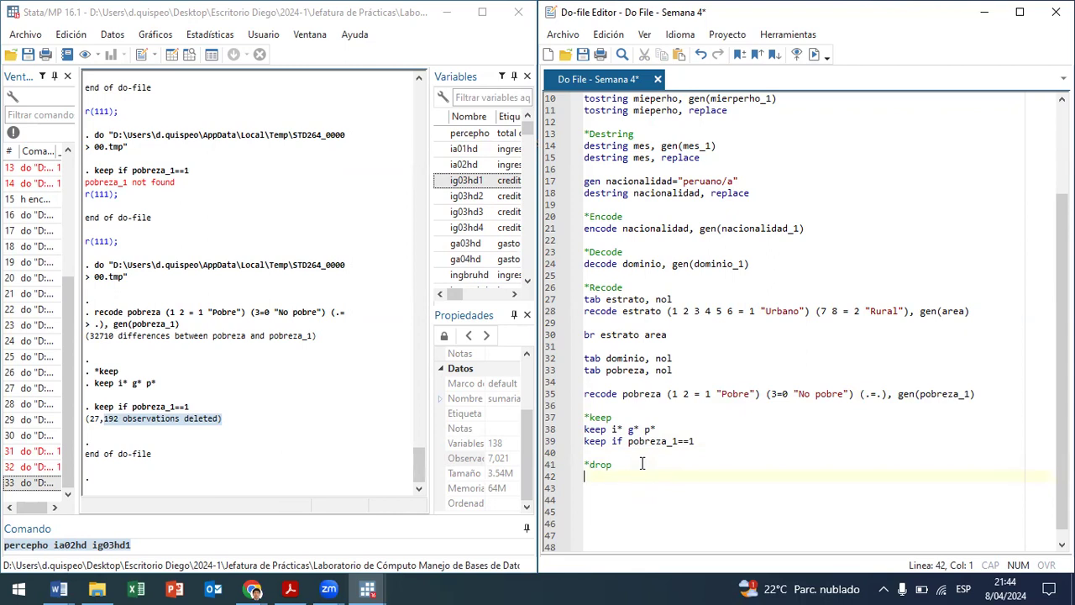
# - Write the command "drop i*" under the drop heading
pyautogui.write('drop')
pyautogui.write('i*')
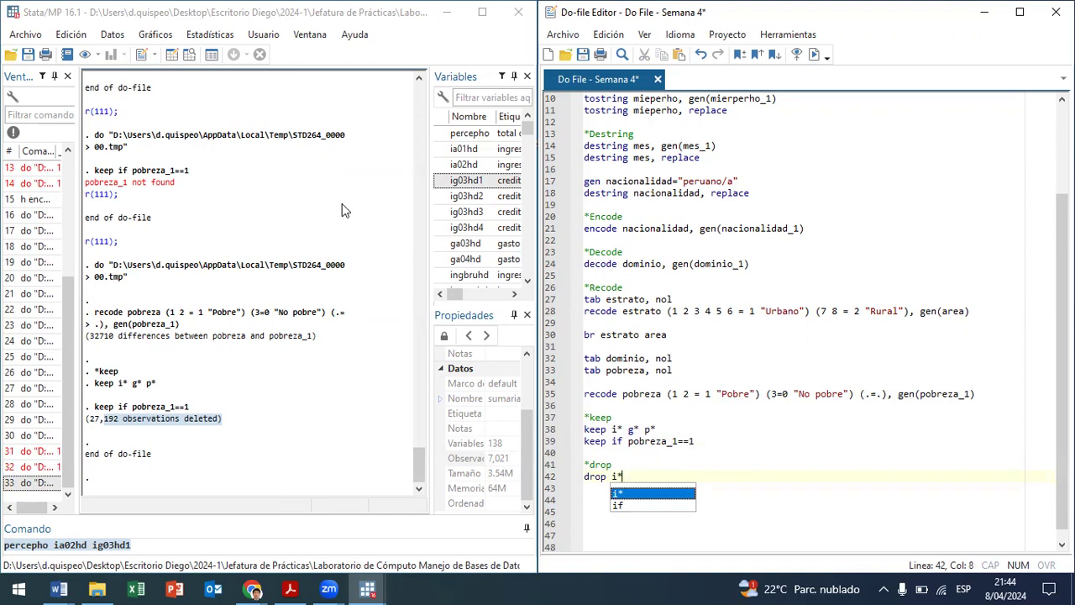
pyautogui.click(639, 474)
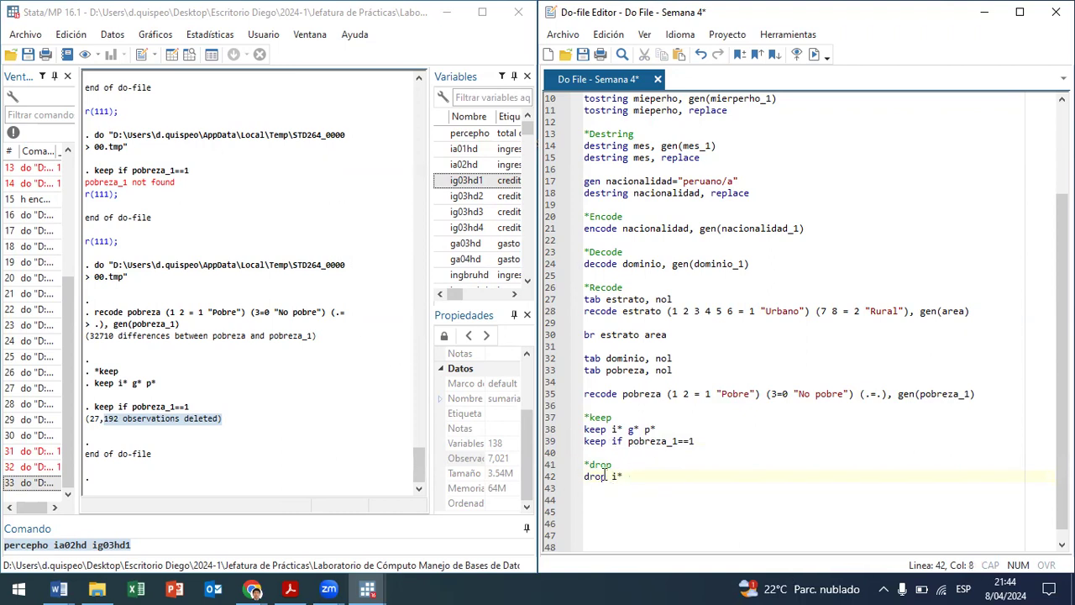
# - Note the variable count 138 two lines below the "drop i*" command
pyautogui.press('Return')
pyautogui.press('Return')
pyautogui.write('138')
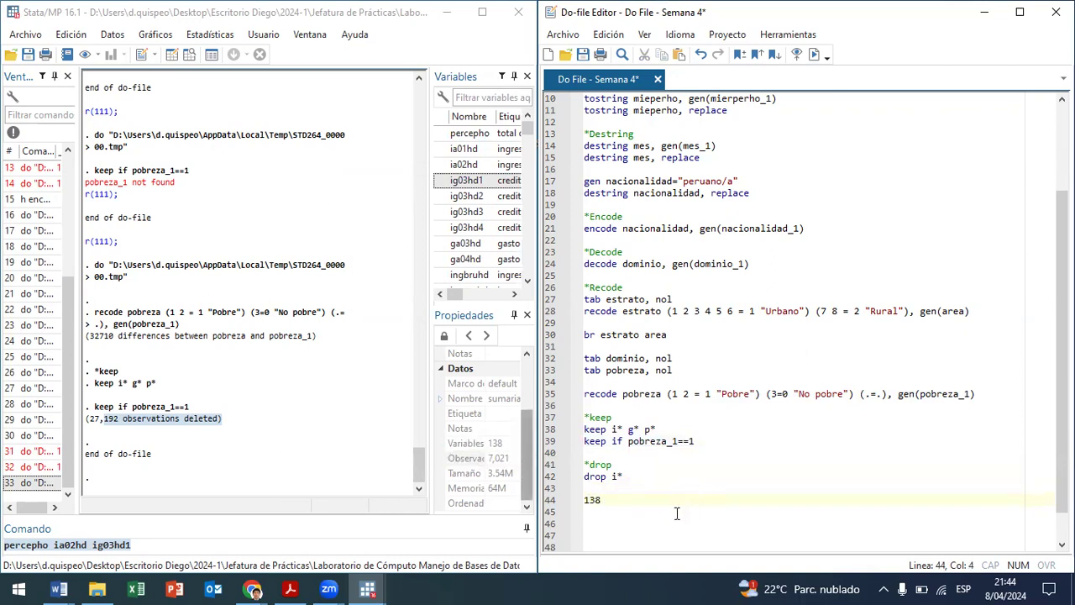
# - Run the "drop i*" line to remove the variables starting with i, and check the number of variables
pyautogui.moveTo(587, 476); pyautogui.dragTo(618, 476)
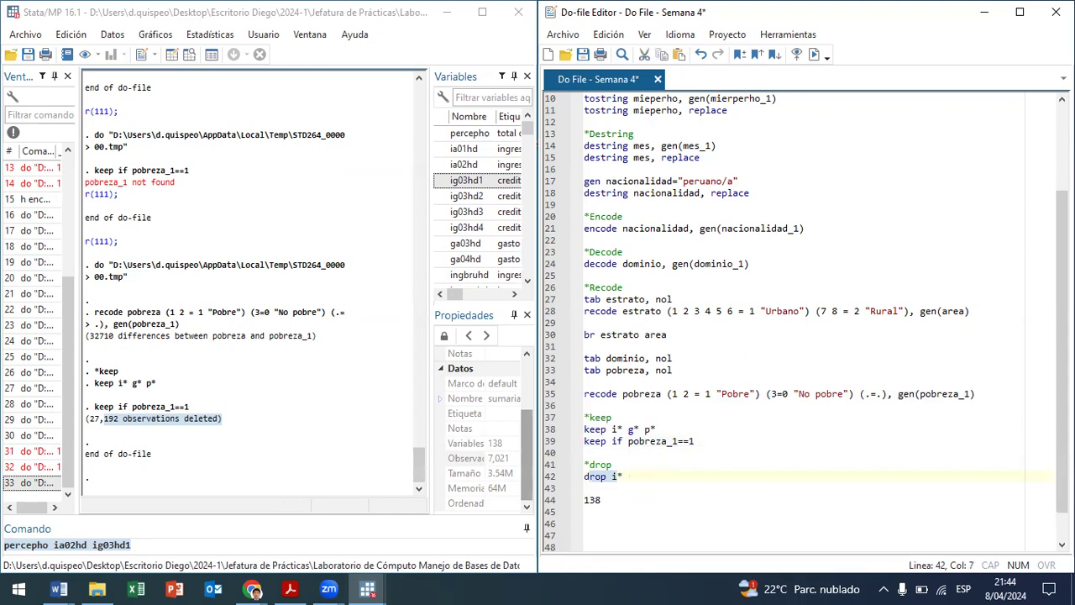
pyautogui.hotkey('ctrl', 'd')
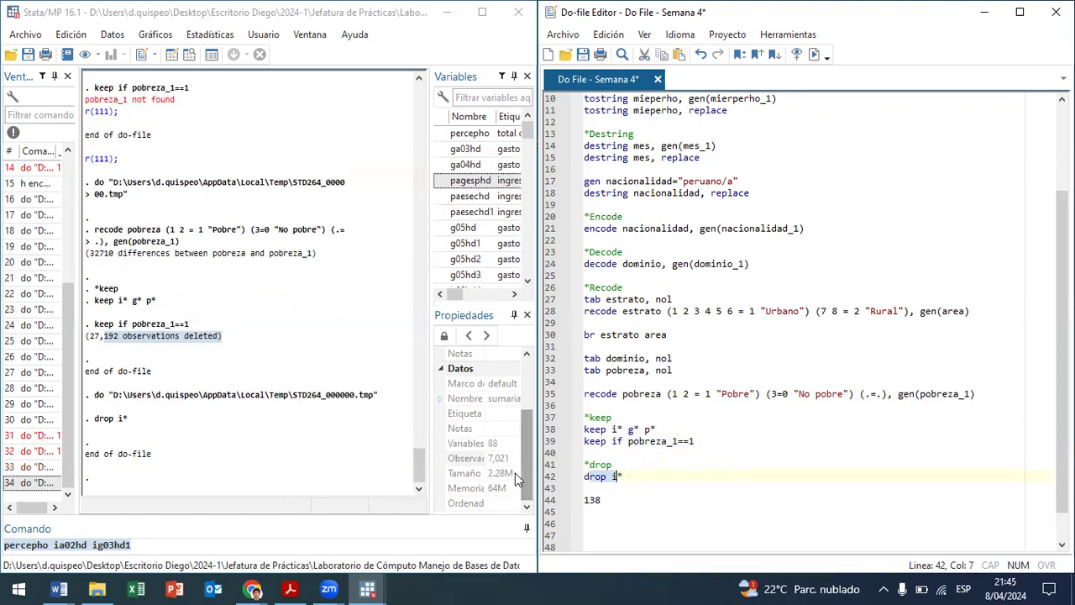
pyautogui.click(503, 444)
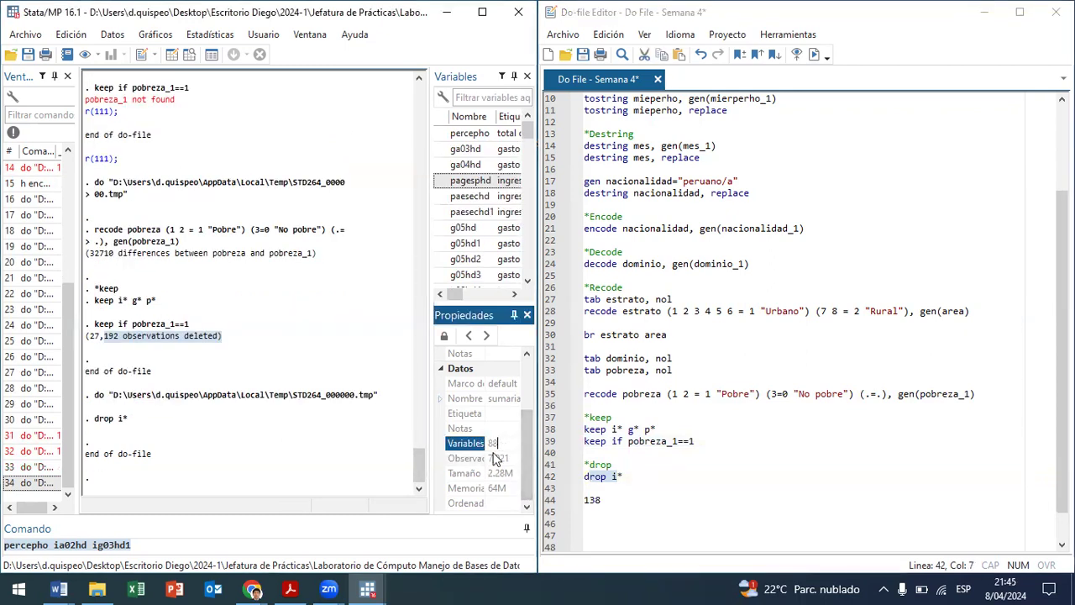
# - Add the command "drop pobreza" on the line below "drop i*" and run that line
pyautogui.click(635, 478)
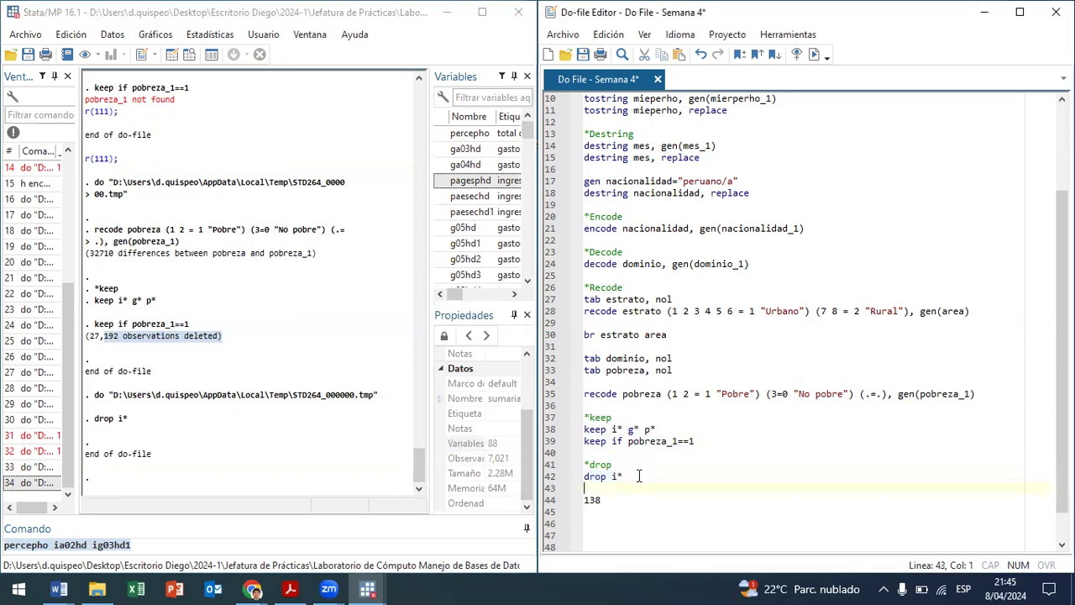
pyautogui.press('Return')
pyautogui.write('drop')
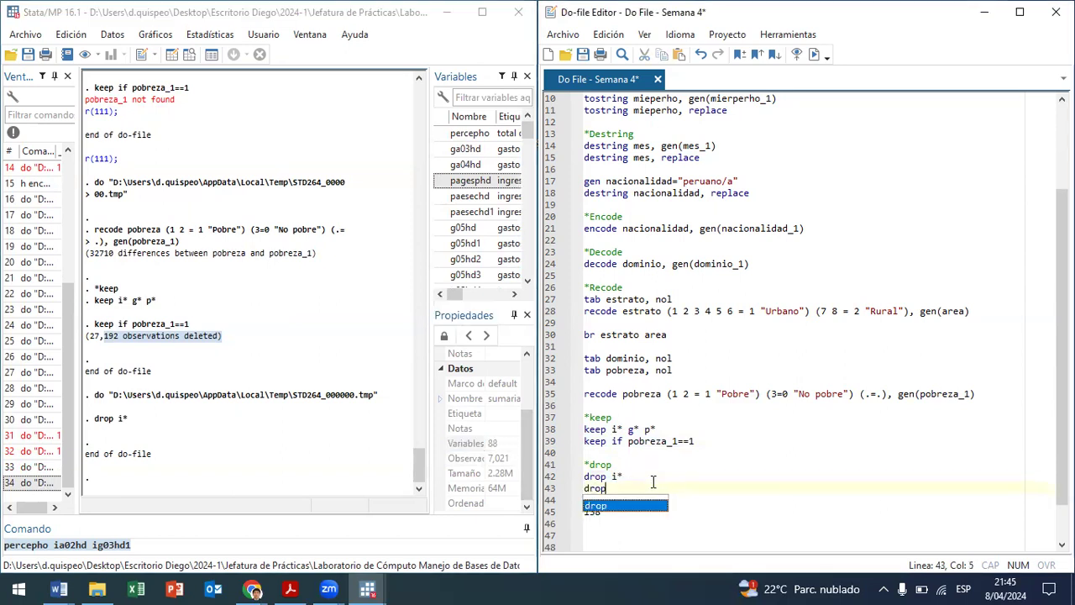
pyautogui.scroll(-15, 471, 218)
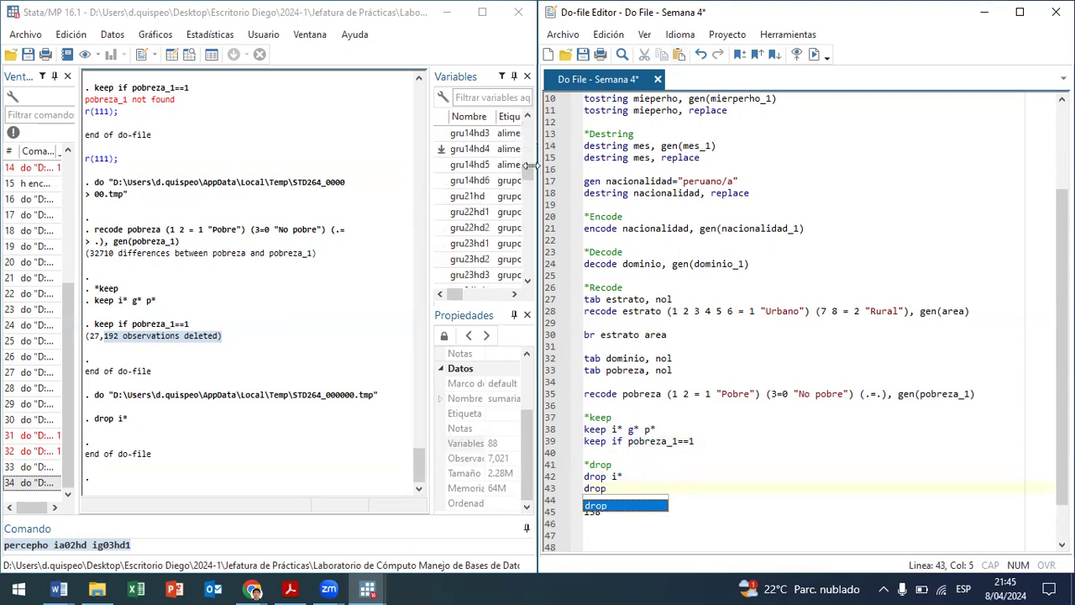
pyautogui.click(496, 264)
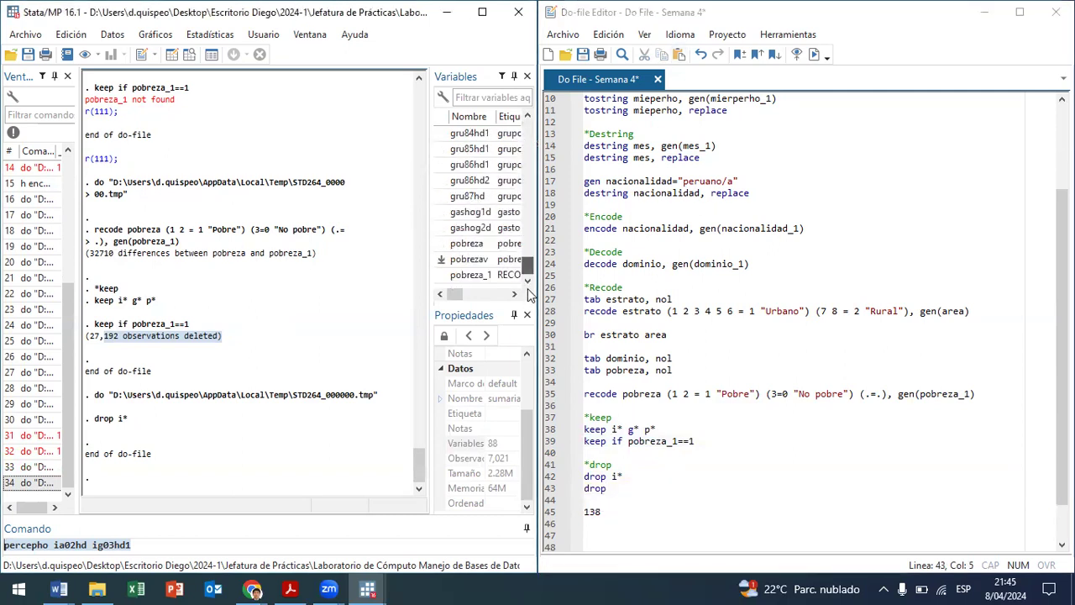
pyautogui.click(649, 477)
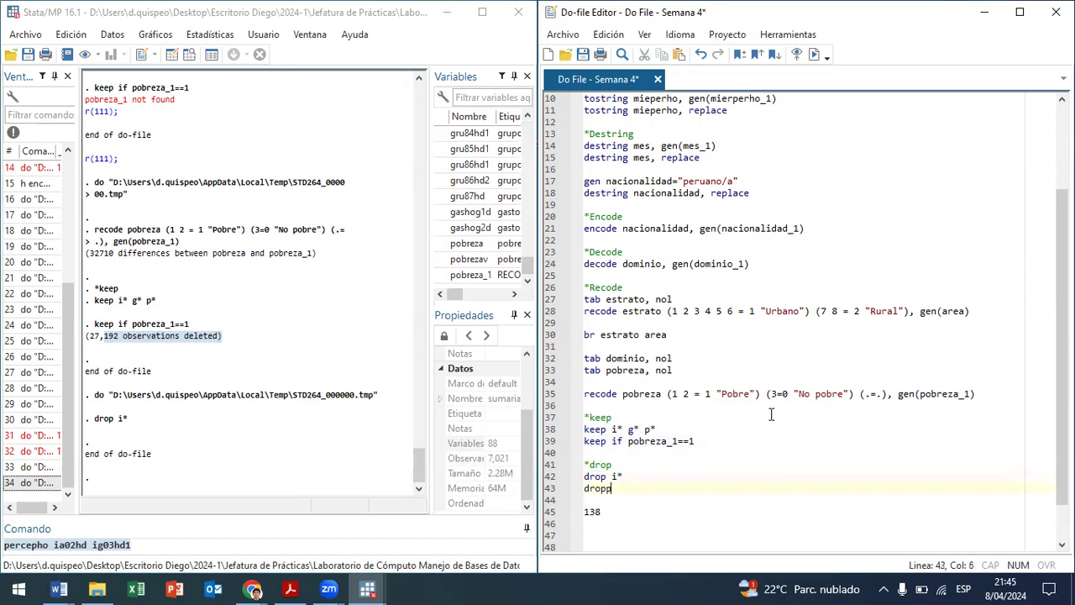
pyautogui.write('pobreza')
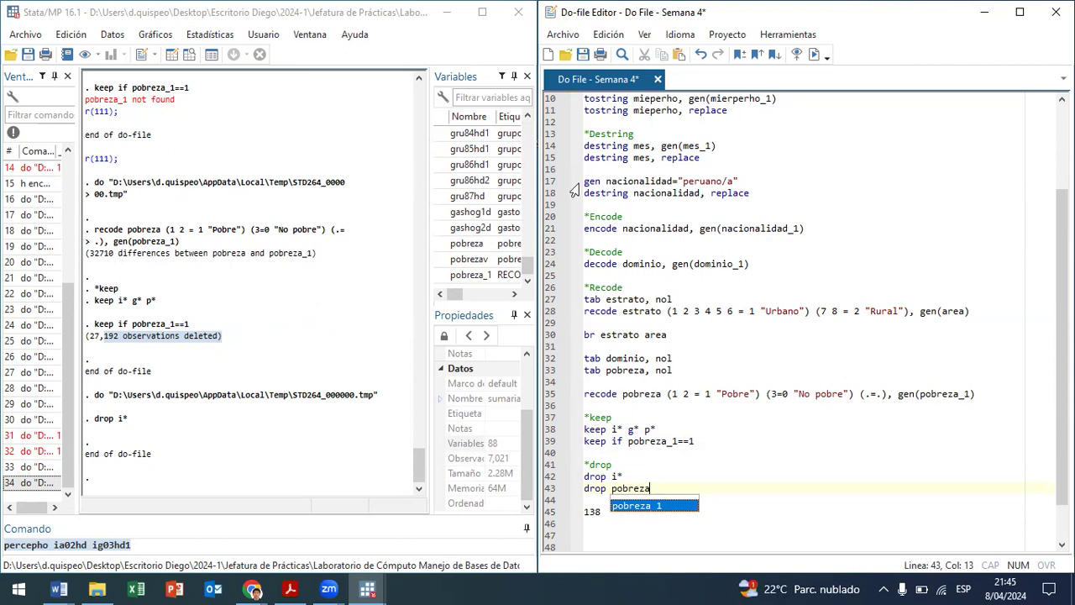
pyautogui.press('Escape')
pyautogui.click(618, 488)
pyautogui.hotkey('ctrl', 'd')
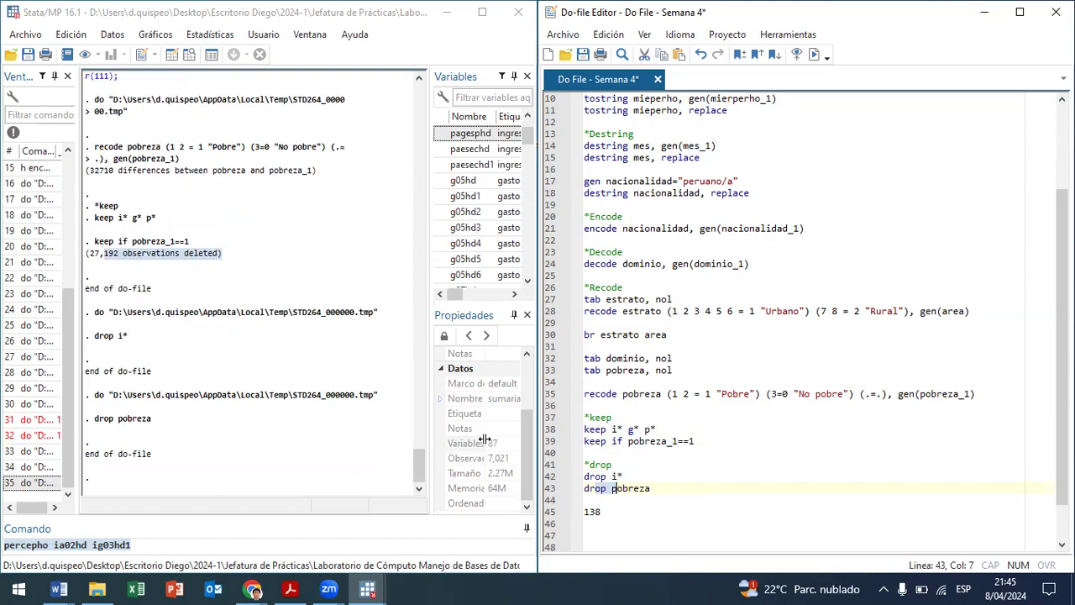
# - Replace the 138 note in the do-file with the beginning of a conditional command, "drop if"
pyautogui.click(614, 508)
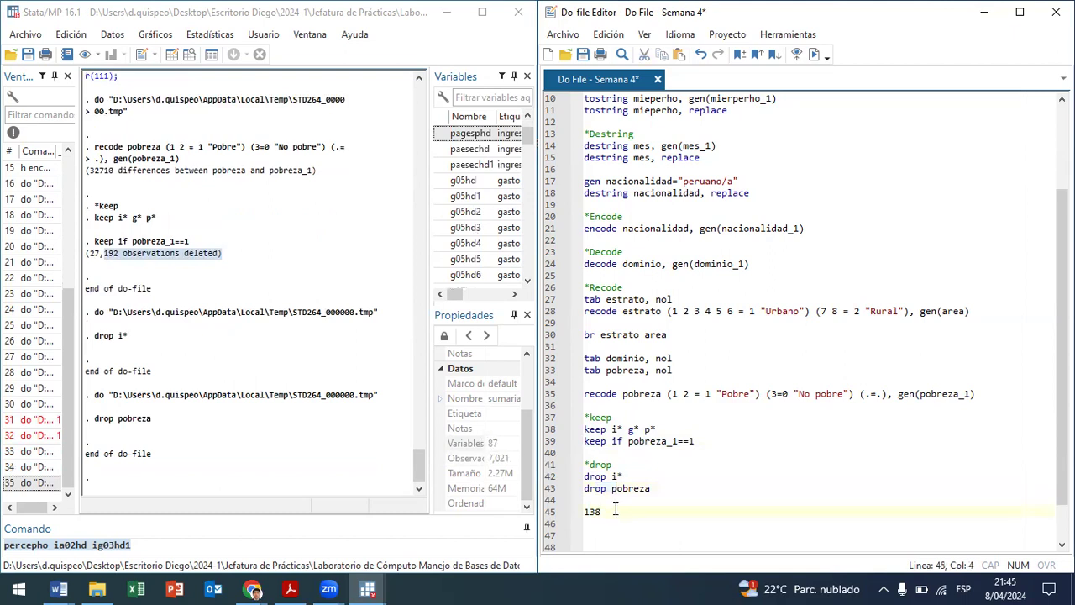
pyautogui.press('BackSpace')
pyautogui.press('BackSpace')
pyautogui.press('BackSpace')
pyautogui.press('BackSpace')
pyautogui.write('drop if')
# - Browse the dataset's variables from first to last in the data editor to find one for the drop condition, and close it
pyautogui.click(191, 53)
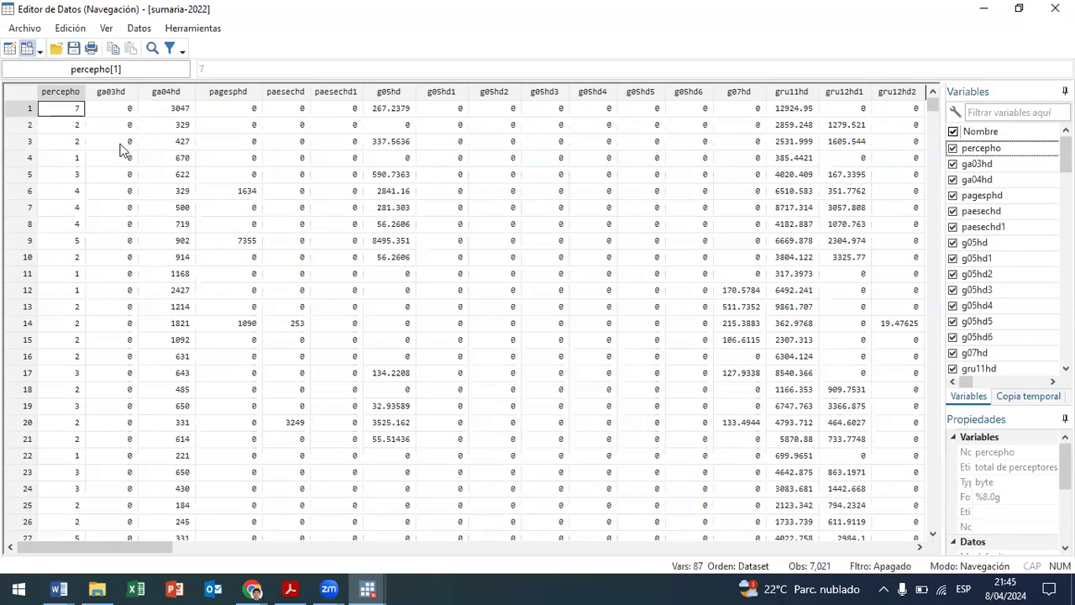
pyautogui.scroll(-2, 115, 516)
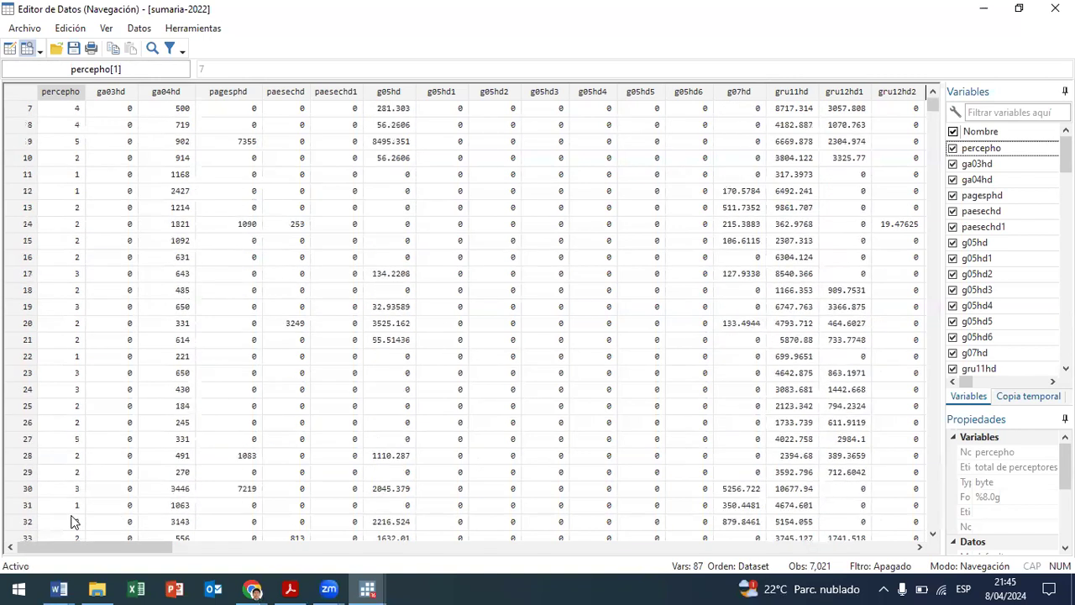
pyautogui.moveTo(126, 548); pyautogui.dragTo(817, 547)
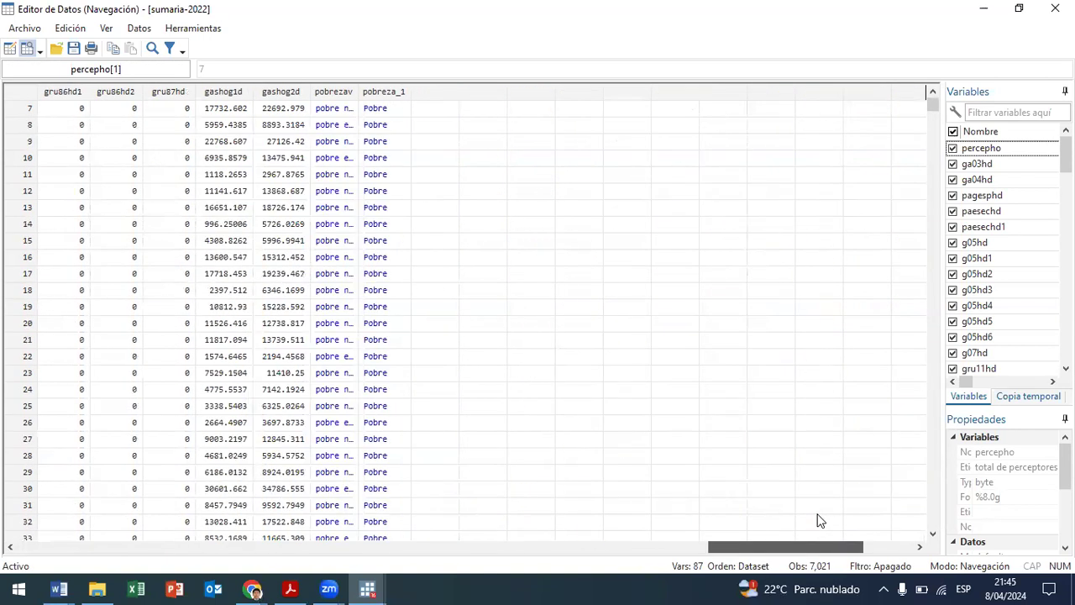
pyautogui.scroll(2, 386, 304)
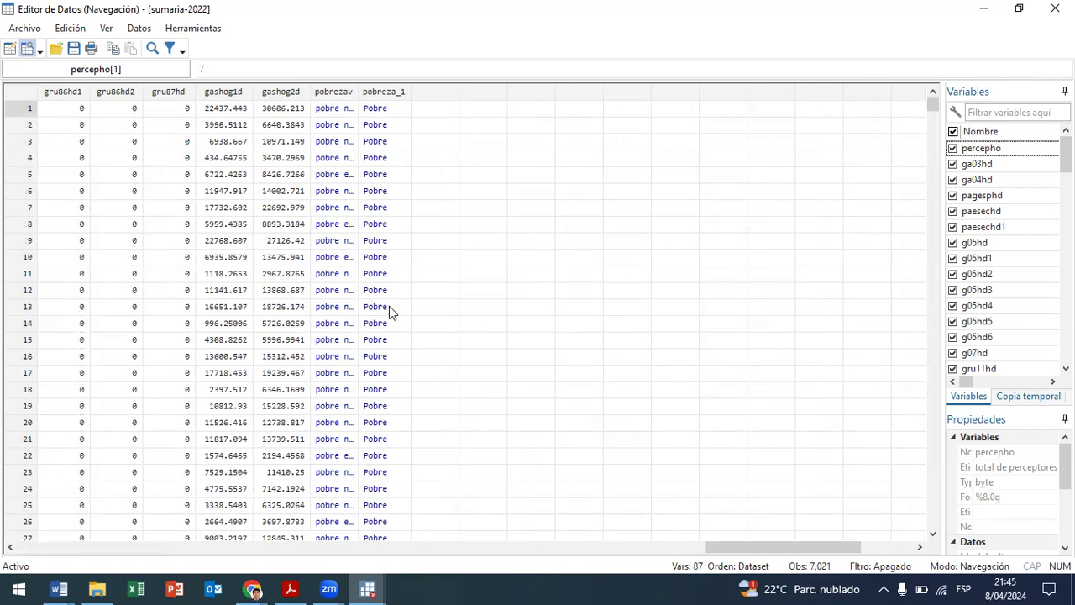
pyautogui.scroll(-3, 554, 417)
pyautogui.moveTo(716, 546); pyautogui.dragTo(12, 588)
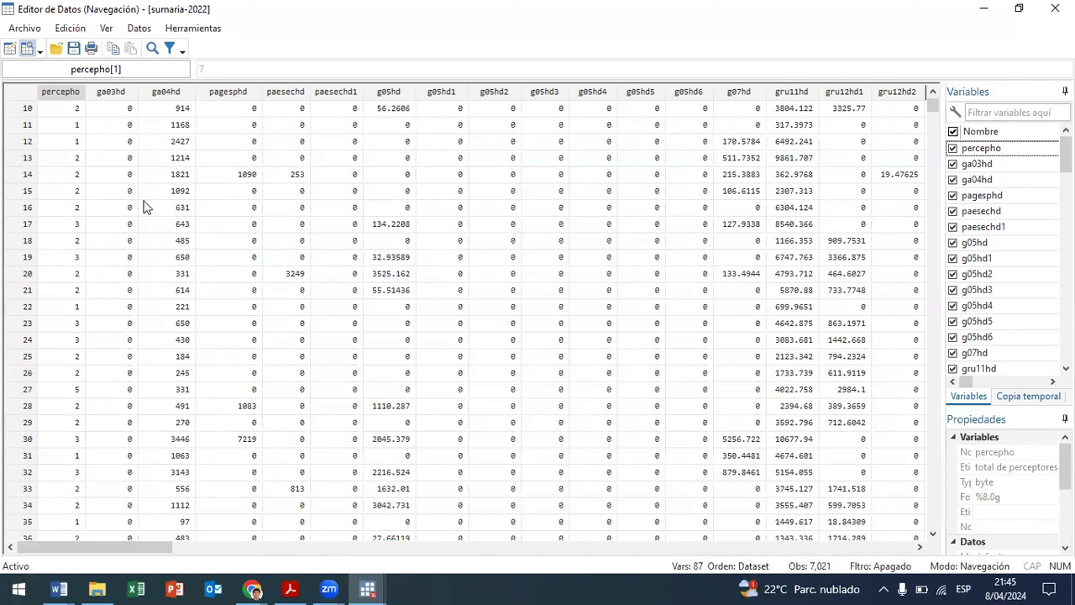
pyautogui.moveTo(151, 548); pyautogui.dragTo(867, 496)
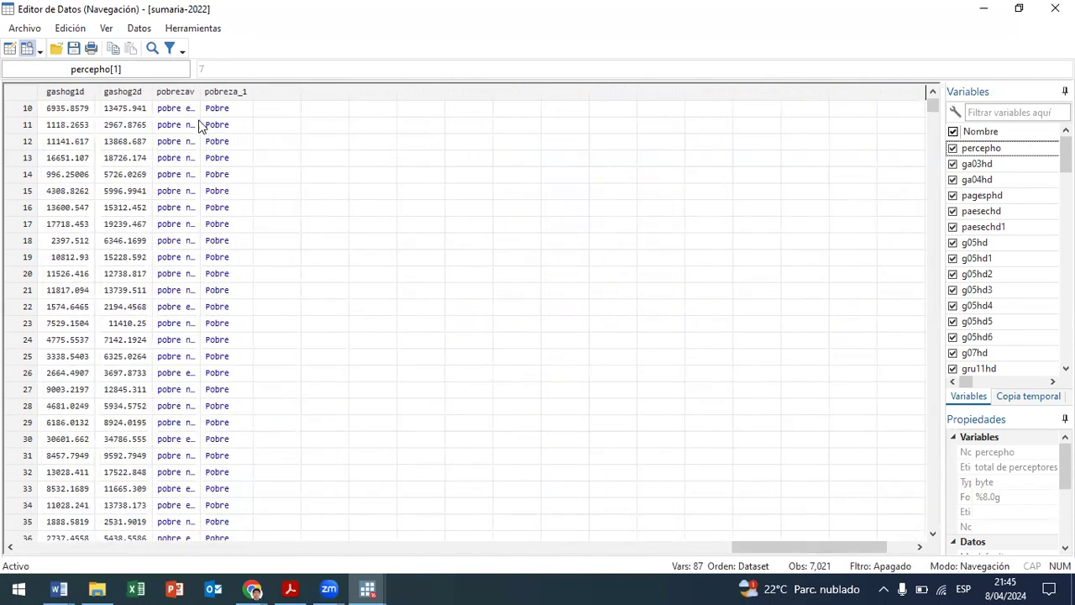
pyautogui.moveTo(838, 547); pyautogui.dragTo(754, 547)
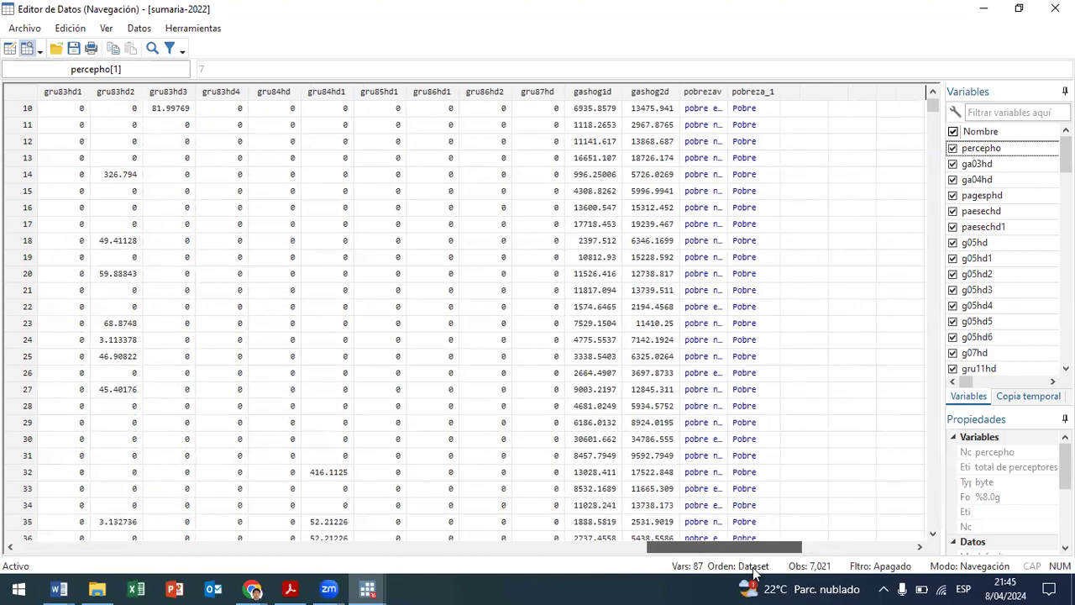
pyautogui.hotkey('alt', 'F4')
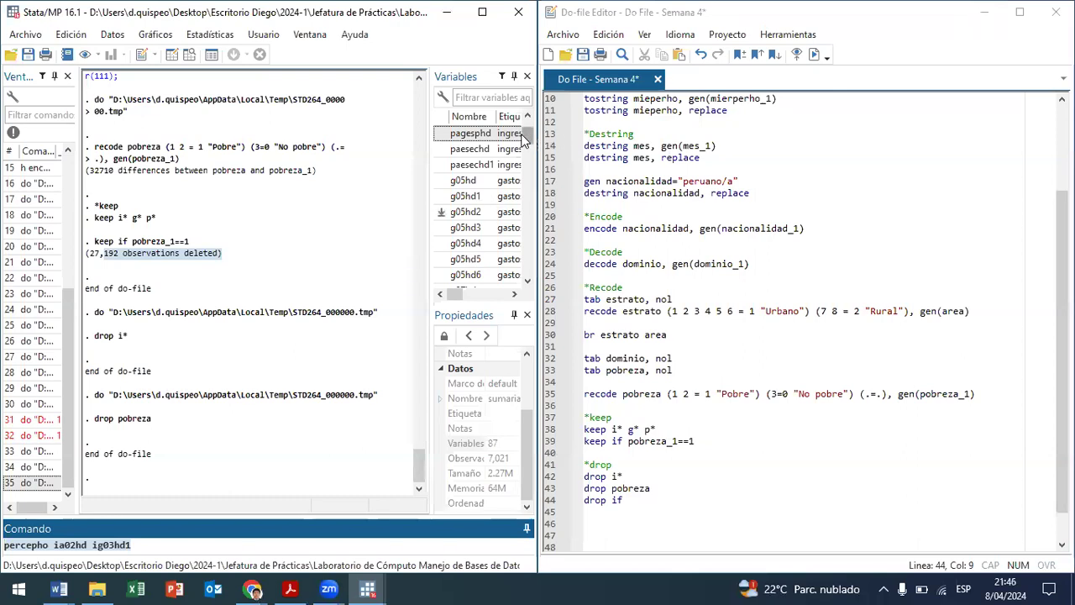
# - Complete the conditional command as "drop if gashog2d>=500", copying the variable name gashog2d from the variable list
pyautogui.moveTo(528, 133); pyautogui.dragTo(525, 268)
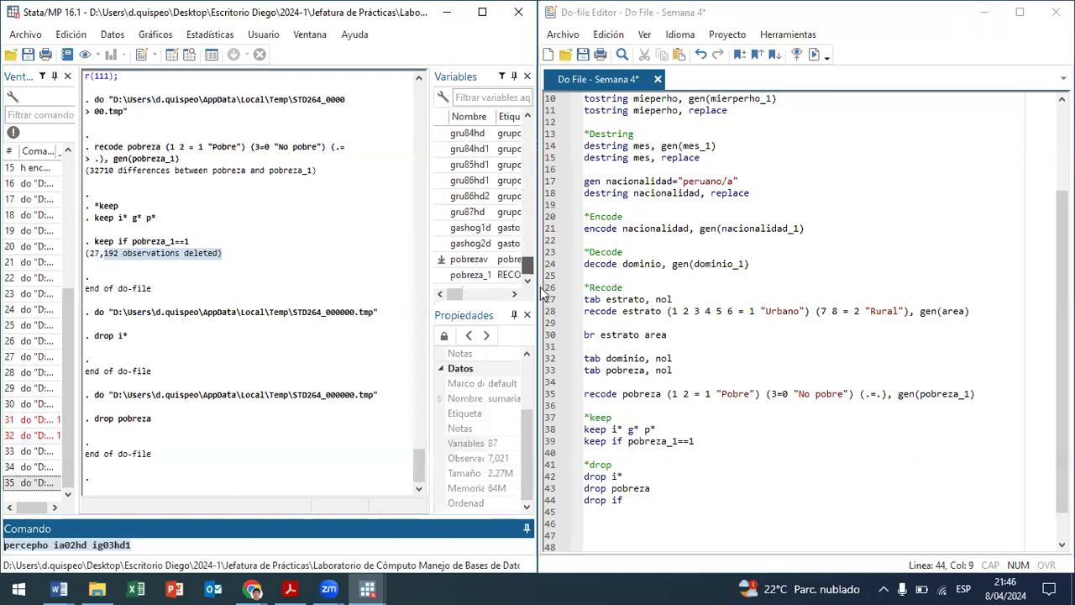
pyautogui.doubleClick(454, 243)
pyautogui.moveTo(61, 542); pyautogui.dragTo(7, 548)
pyautogui.hotkey('ctrl', 'c')
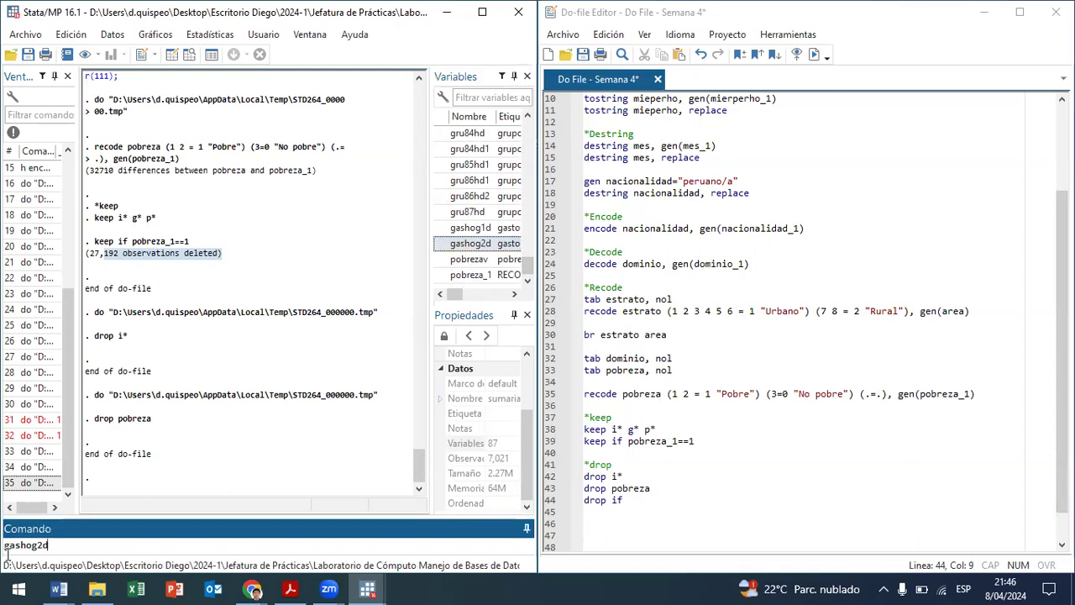
pyautogui.click(657, 501)
pyautogui.hotkey('ctrl', 'v')
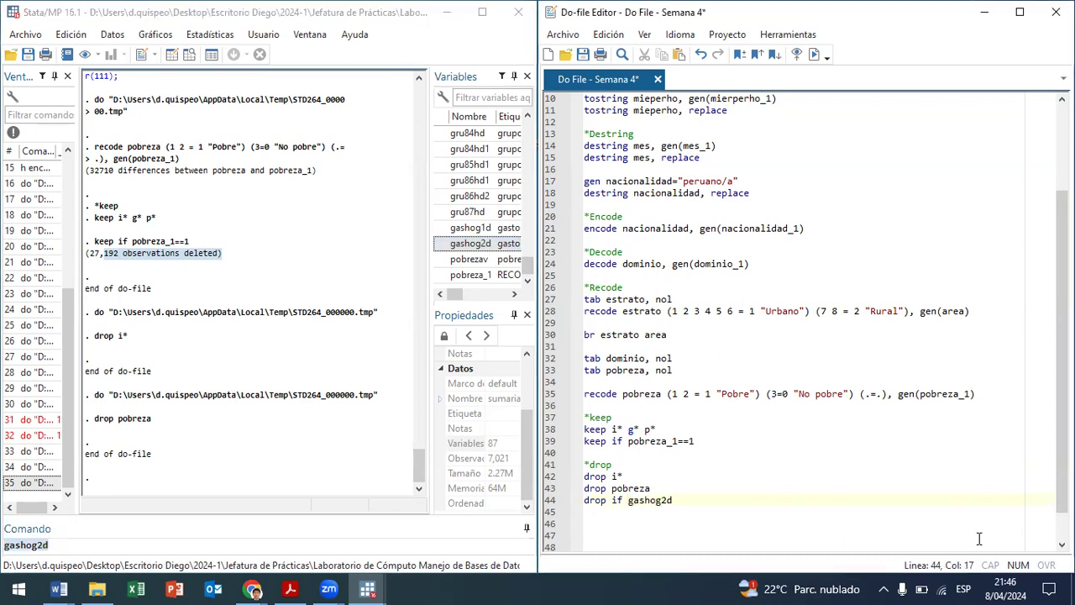
pyautogui.write('>=5000')
# - Note 7021 two lines below the "drop if" command and compare it with the dataset's number of observations
pyautogui.press('Return')
pyautogui.press('Return')
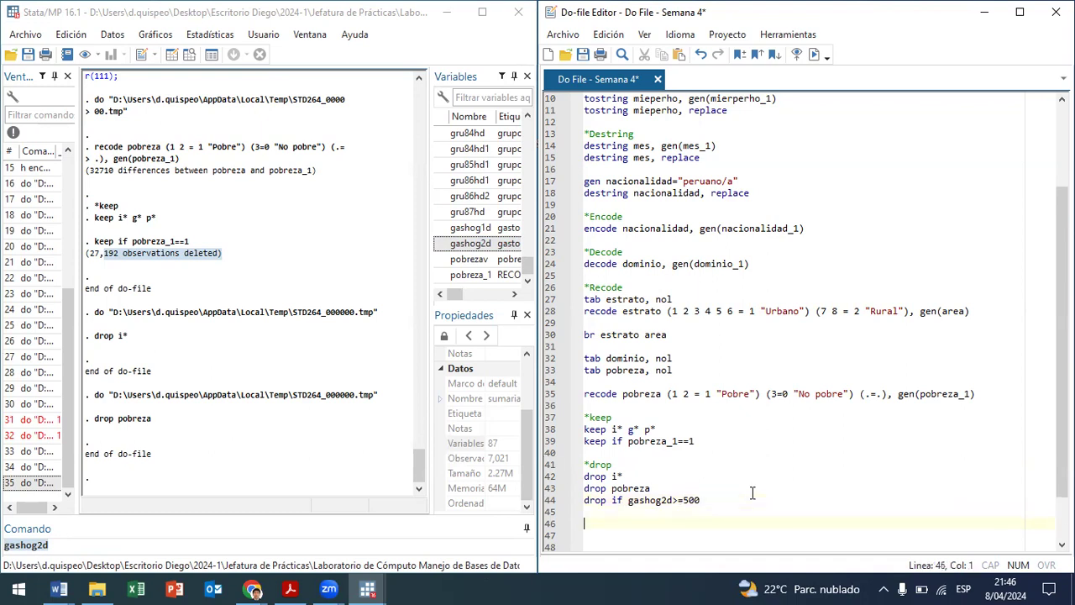
pyautogui.write('7021')
pyautogui.click(494, 458)
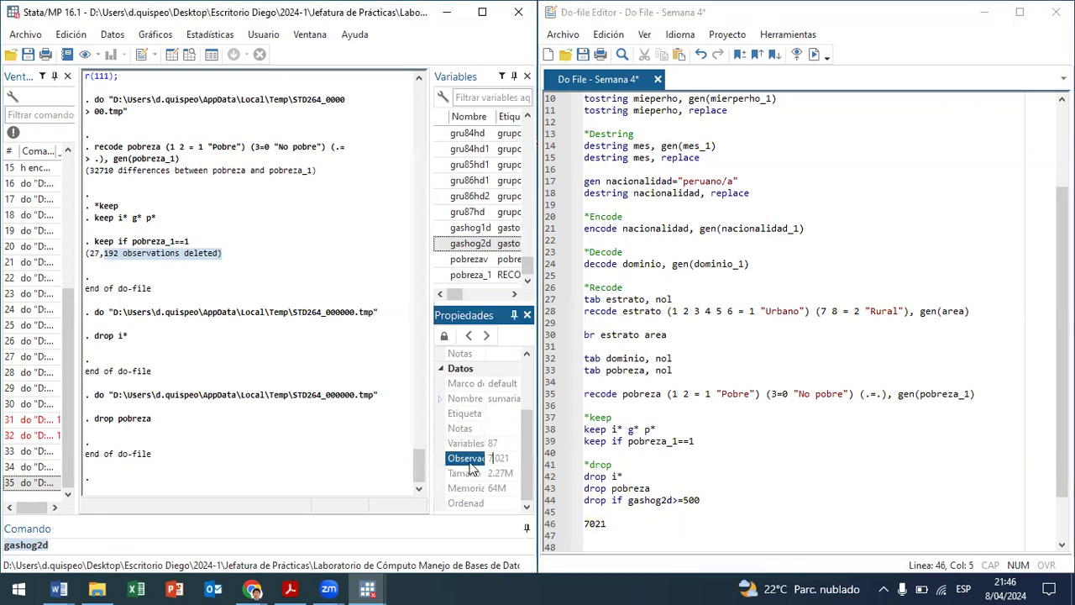
# - Run the "drop if gashog2d>=500" line and check the number of observations in the dataset properties
pyautogui.click(594, 500)
pyautogui.moveTo(595, 501); pyautogui.dragTo(700, 499)
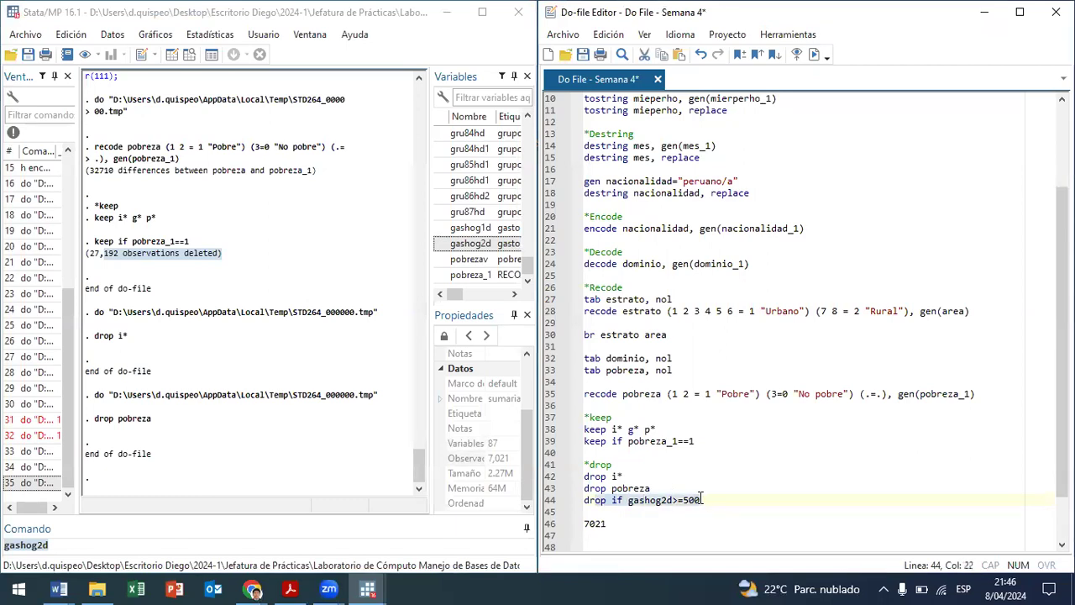
pyautogui.hotkey('ctrl', 'd')
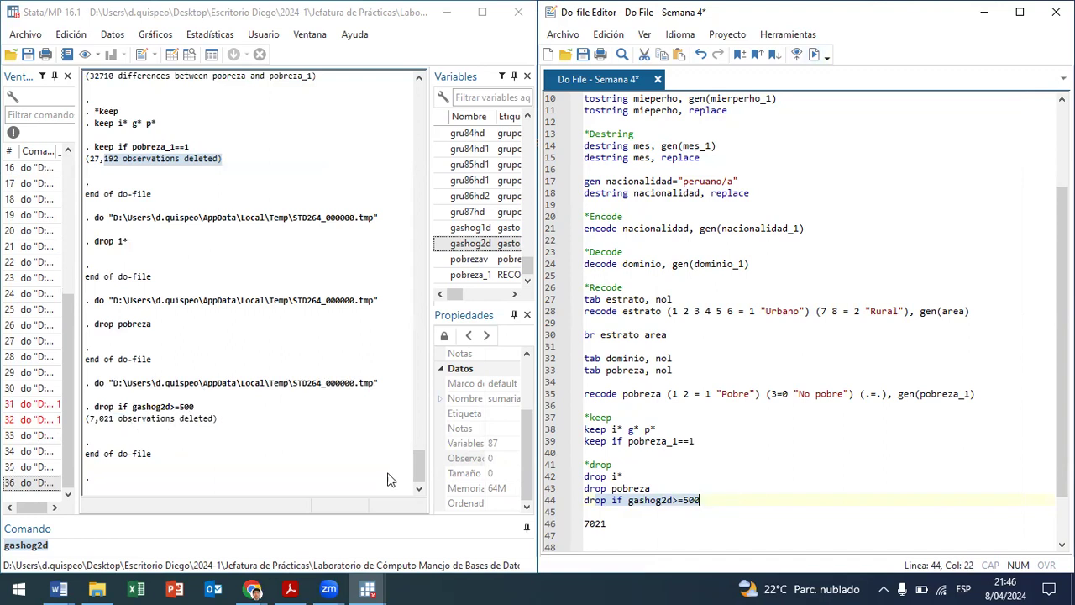
pyautogui.click(492, 460)
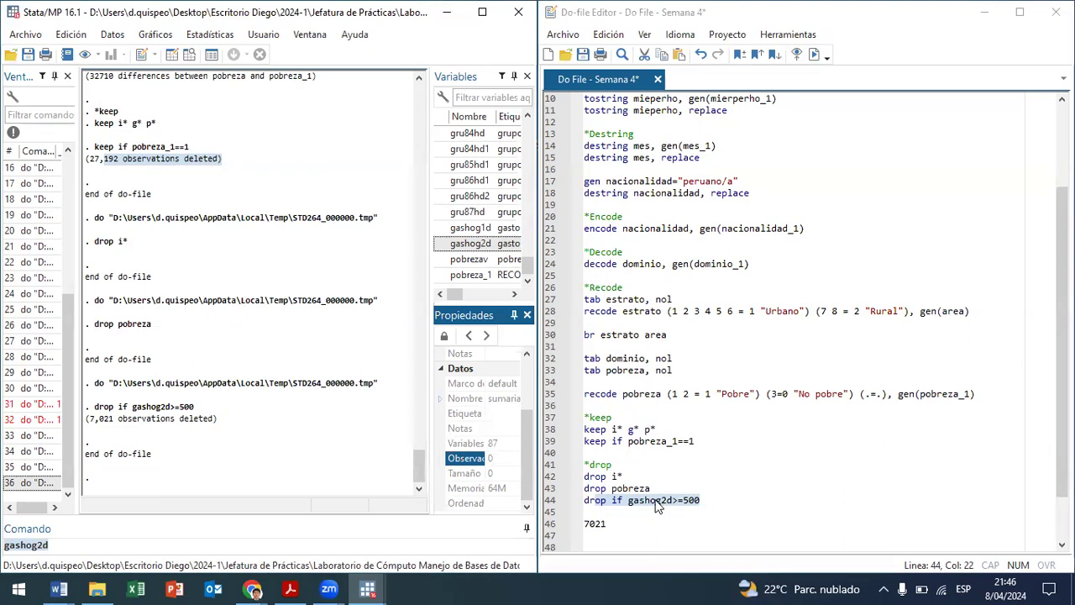
# - Reload the sumaria-2022.dta dataset by running the opening lines of the do-file, from "*Semana 4" through the use command
pyautogui.click(697, 501)
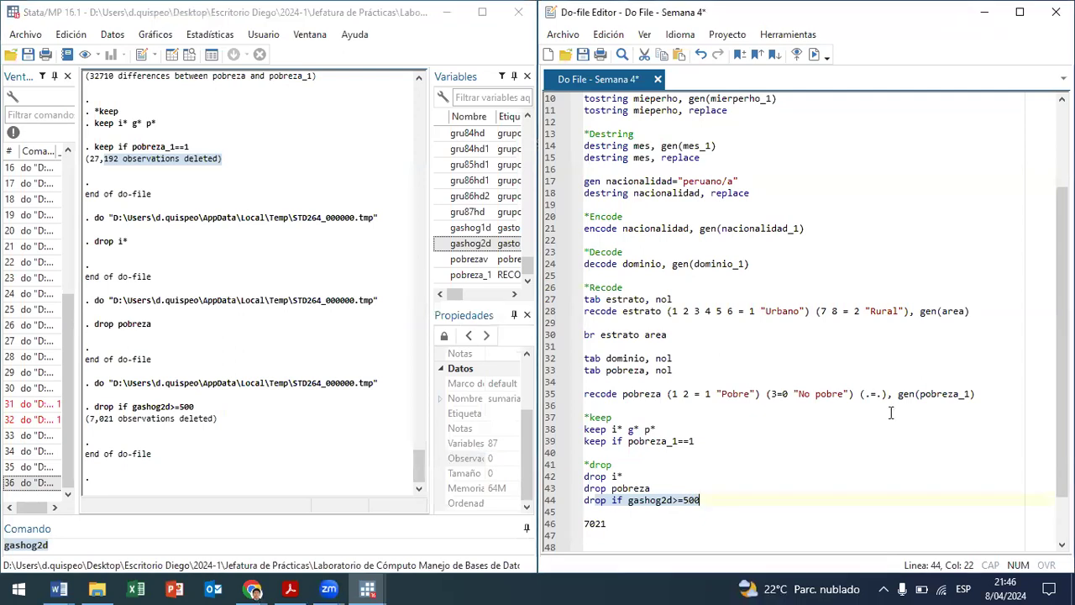
pyautogui.press('Left')
pyautogui.press('Left')
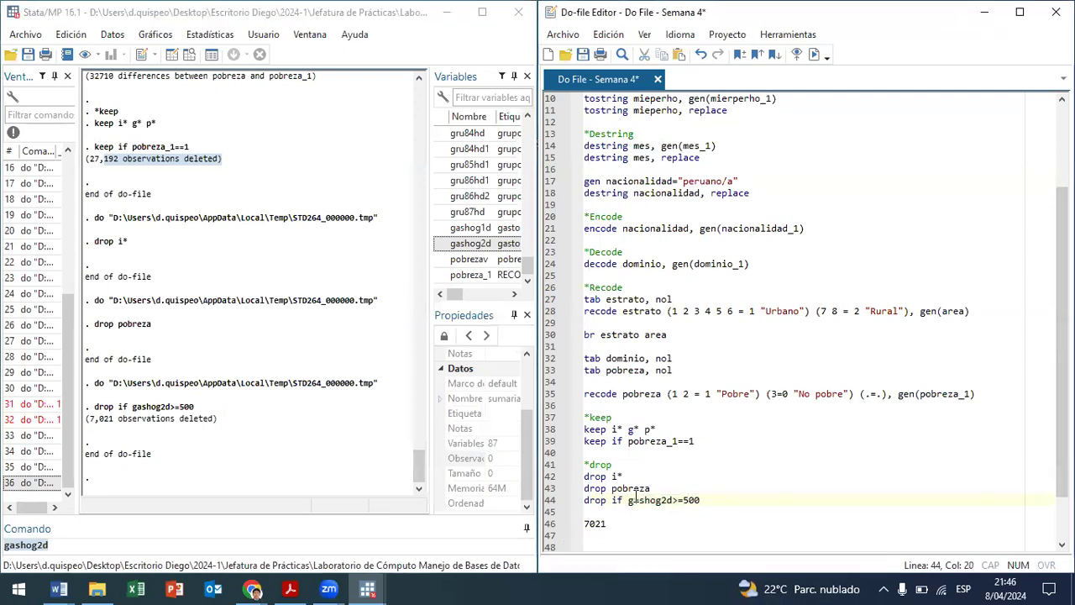
pyautogui.scroll(3, 616, 171)
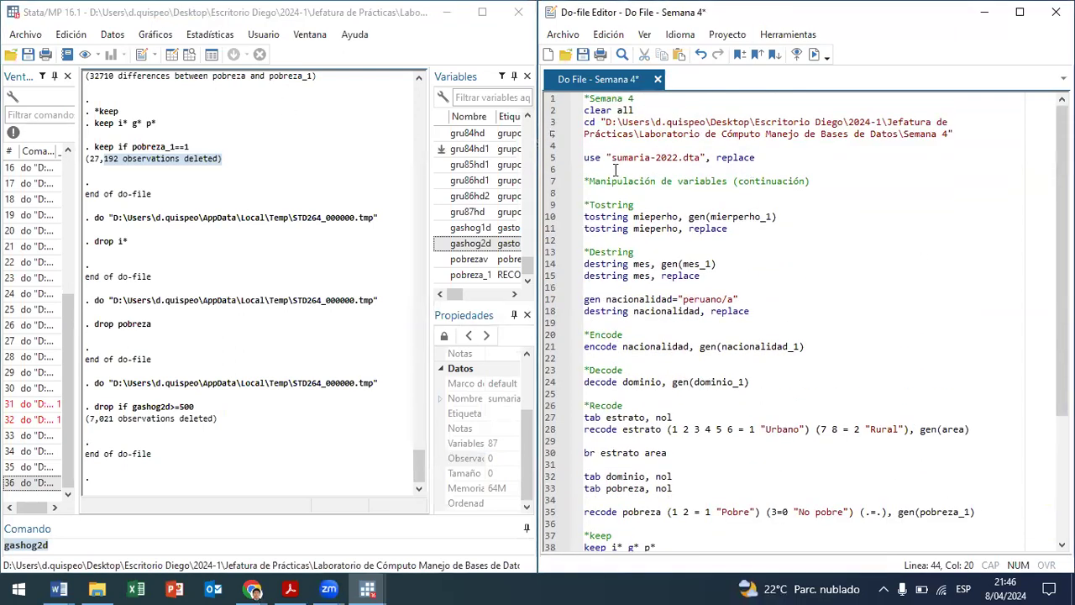
pyautogui.moveTo(613, 158); pyautogui.dragTo(542, 104)
pyautogui.hotkey('ctrl', 'd')
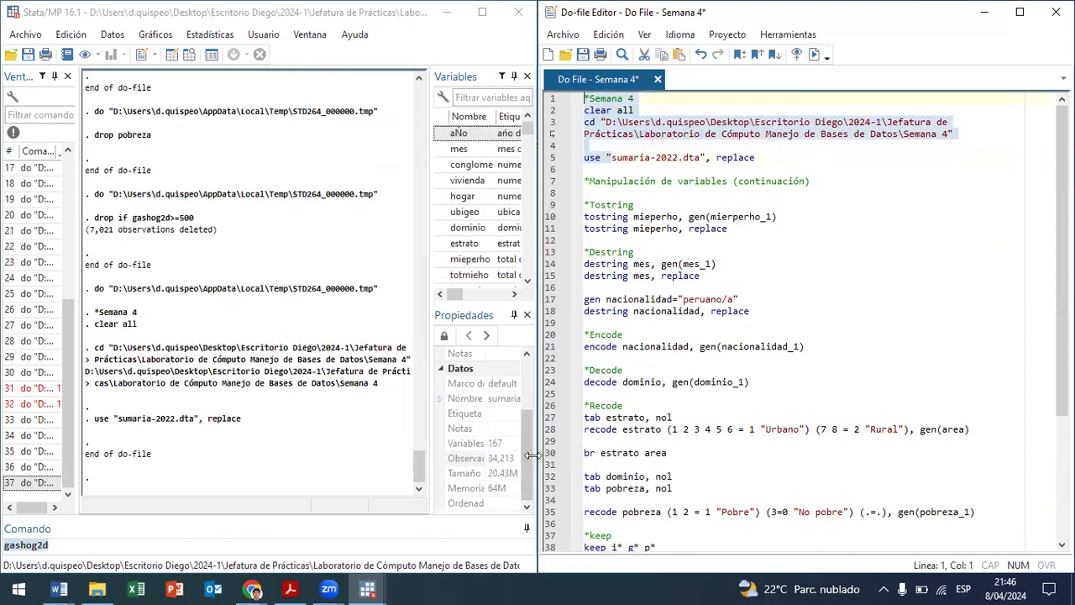
# - Change the condition in the last drop command to "gashog2d<=500"
pyautogui.scroll(-5, 696, 493)
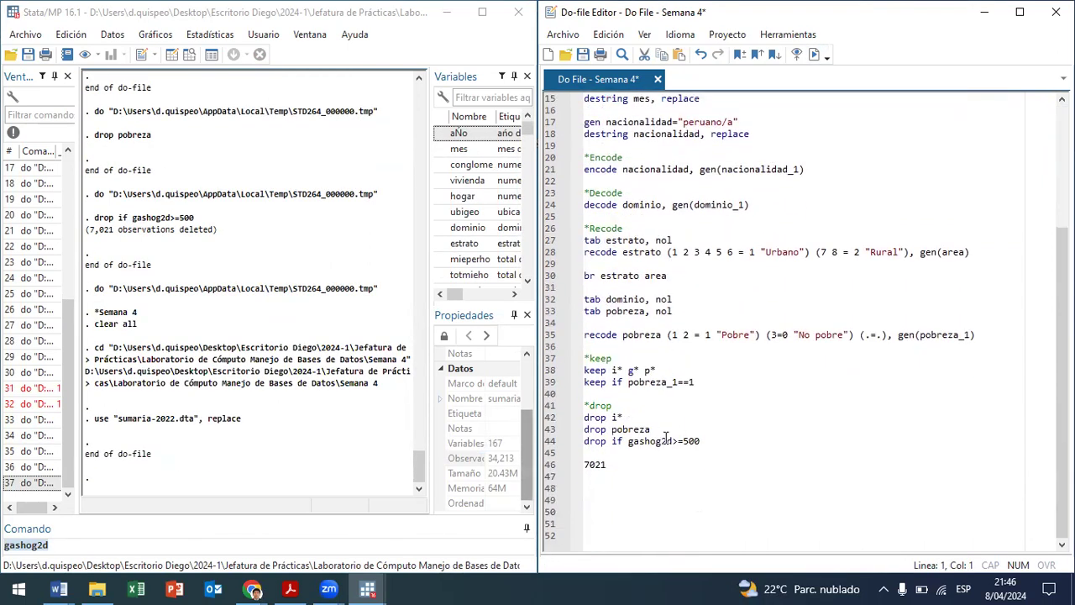
pyautogui.click(684, 440)
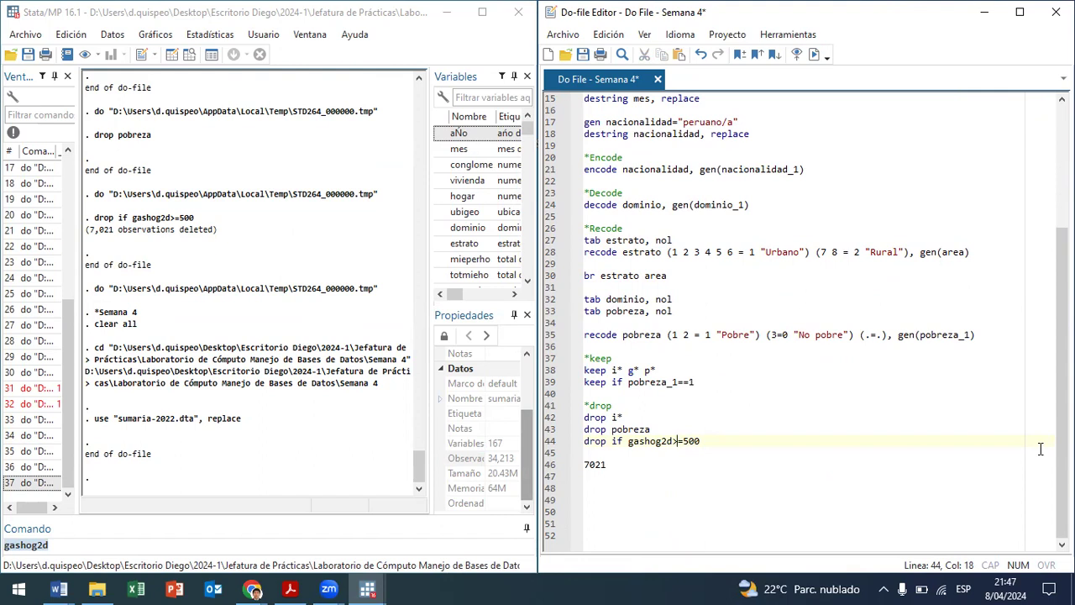
pyautogui.press('BackSpace')
pyautogui.write('<')
# - Run the entire do-file and close the data browser window that it opens
pyautogui.moveTo(629, 446); pyautogui.dragTo(589, 383)
pyautogui.hotkey('ctrl', 'a')
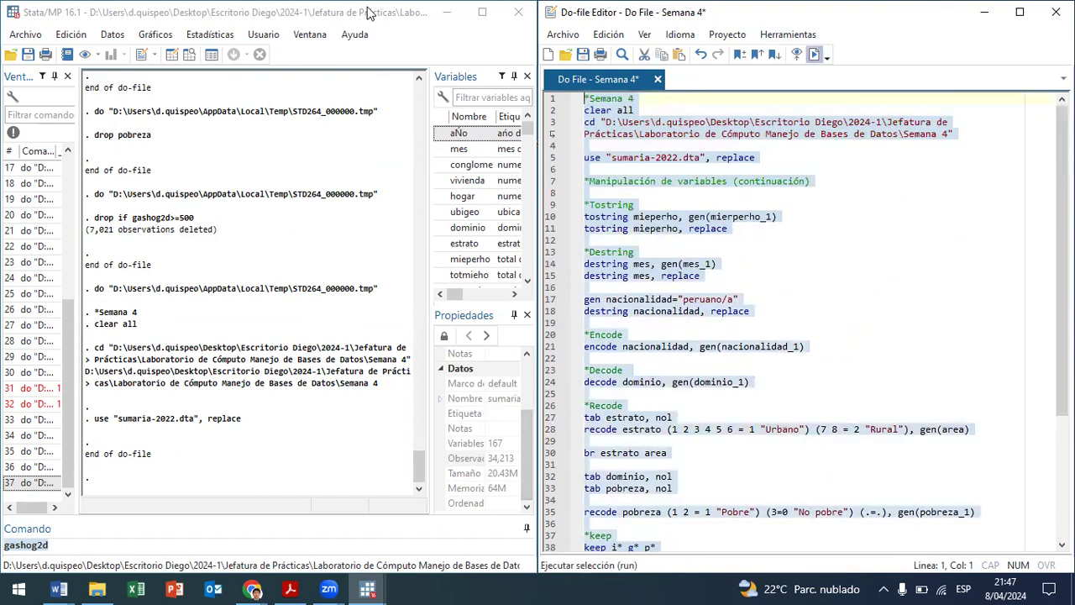
pyautogui.click(813, 54)
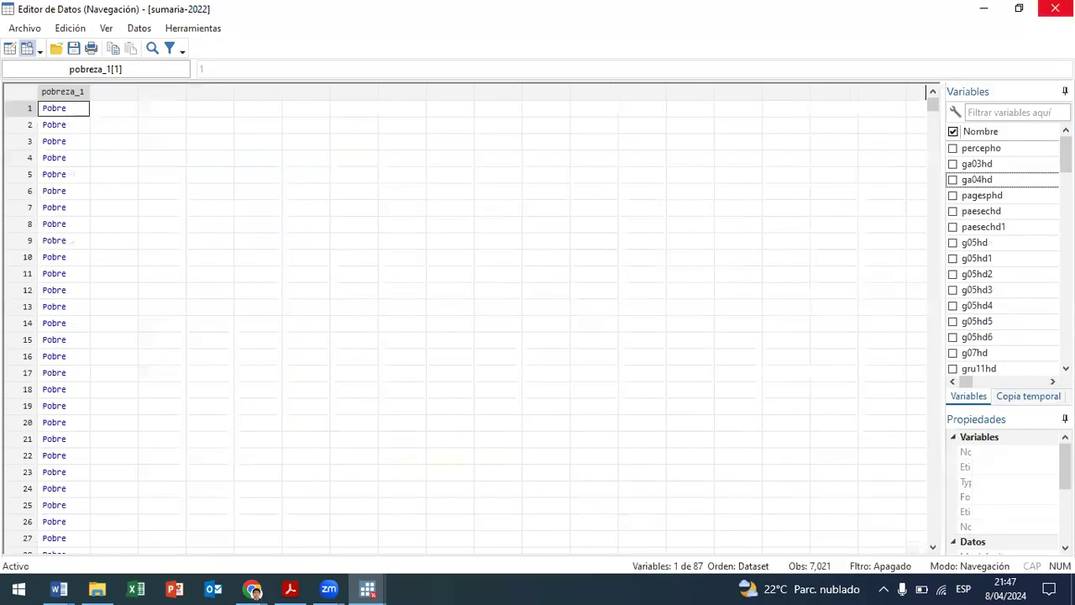
pyautogui.click(1055, 9)
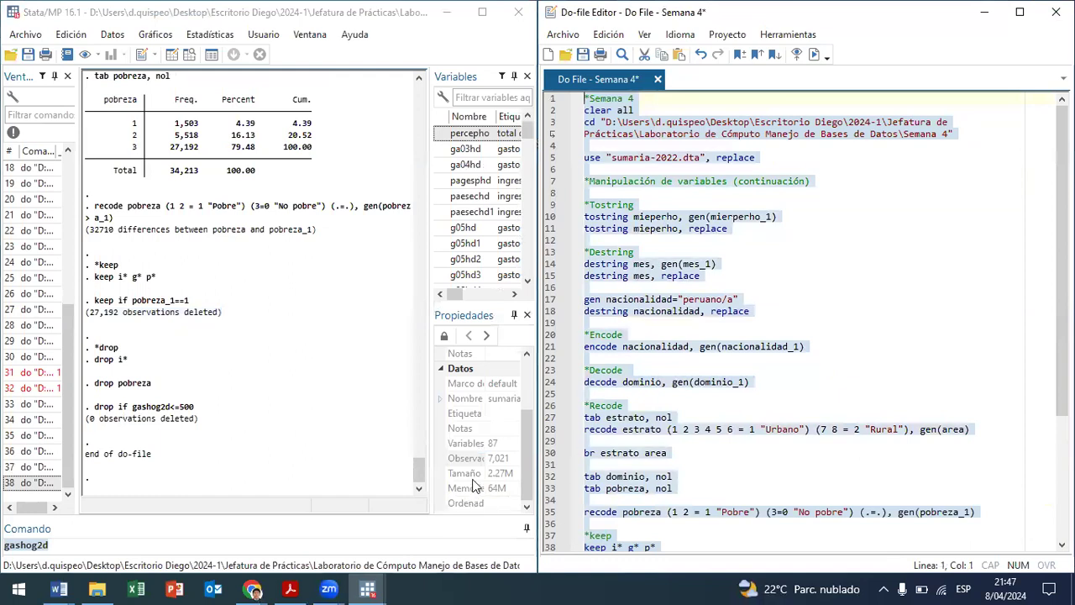
# - Review the "drop if gashog2d<=500" command at the end of the do-file, highlighting its condition
pyautogui.scroll(-1, 810, 525)
pyautogui.scroll(-4, 653, 525)
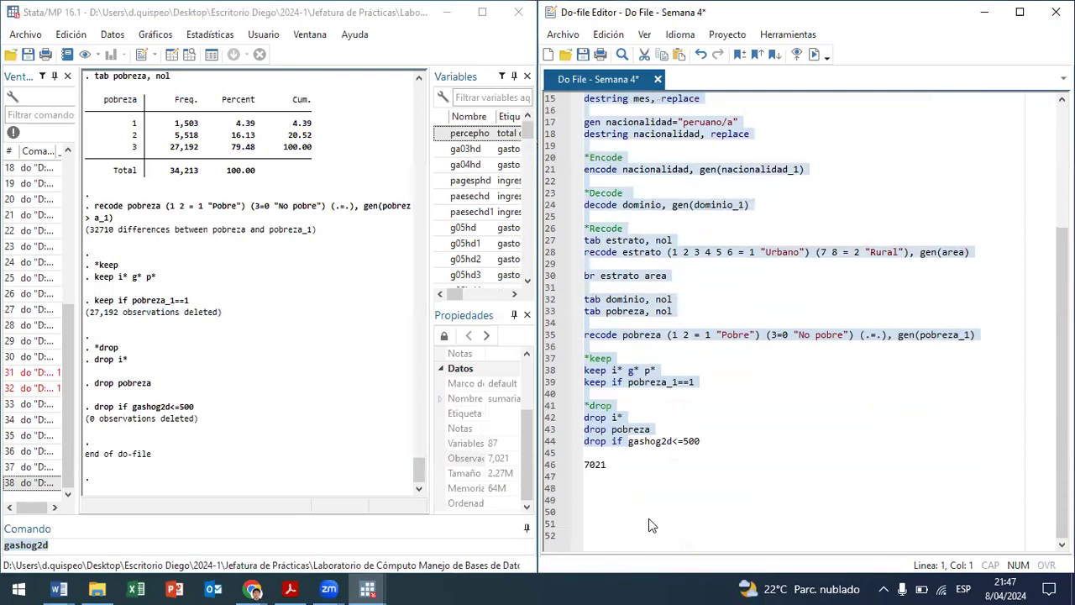
pyautogui.click(631, 443)
pyautogui.moveTo(605, 442); pyautogui.dragTo(677, 442)
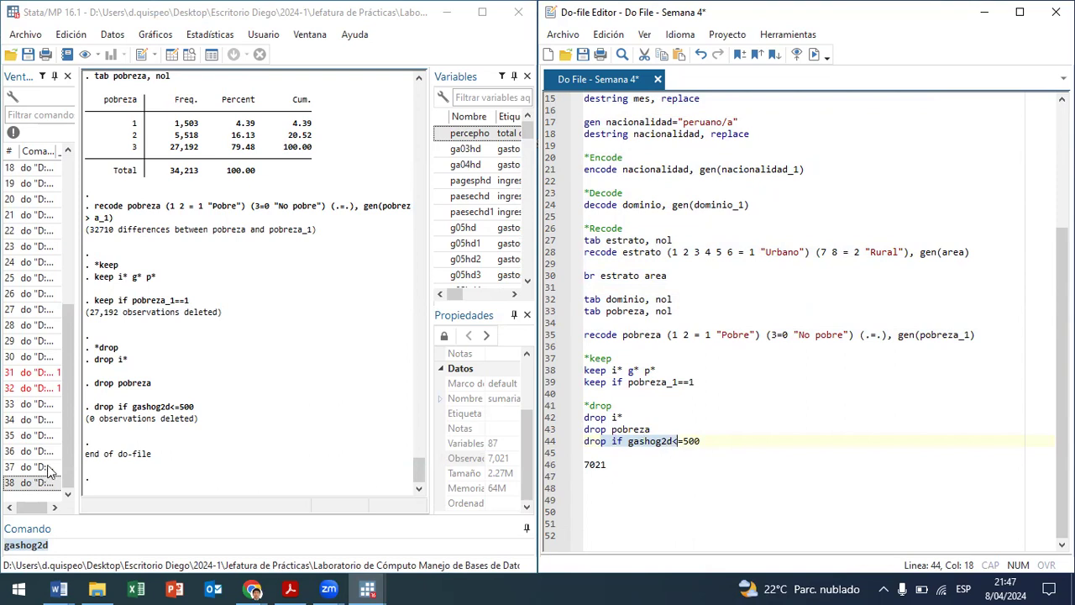
# - Change the condition in the last drop command to "gashog2d<=200" and run only that line
pyautogui.moveTo(199, 418); pyautogui.dragTo(90, 424)
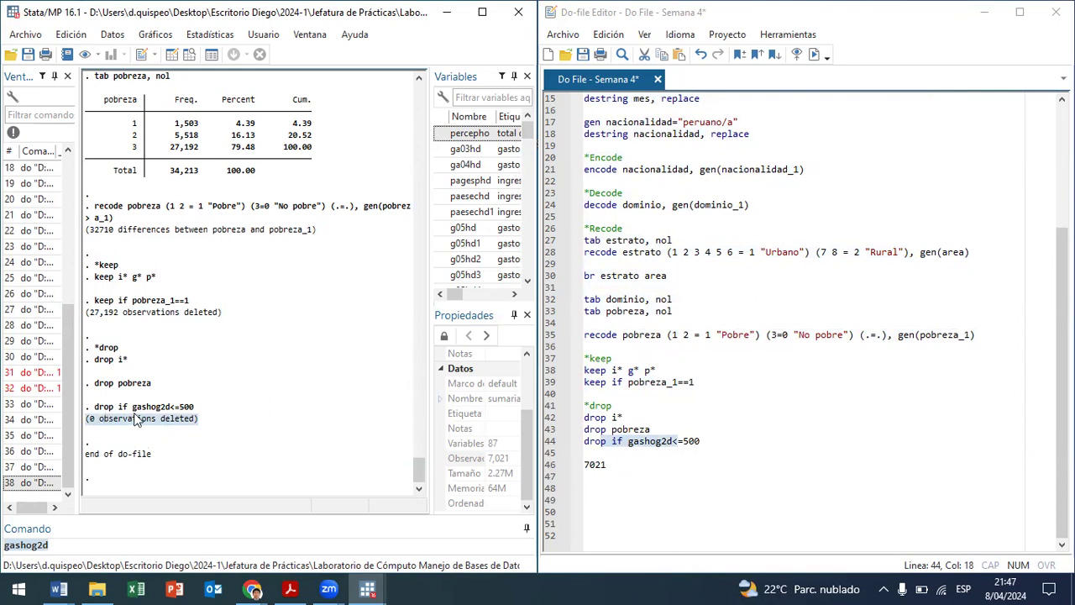
pyautogui.click(692, 441)
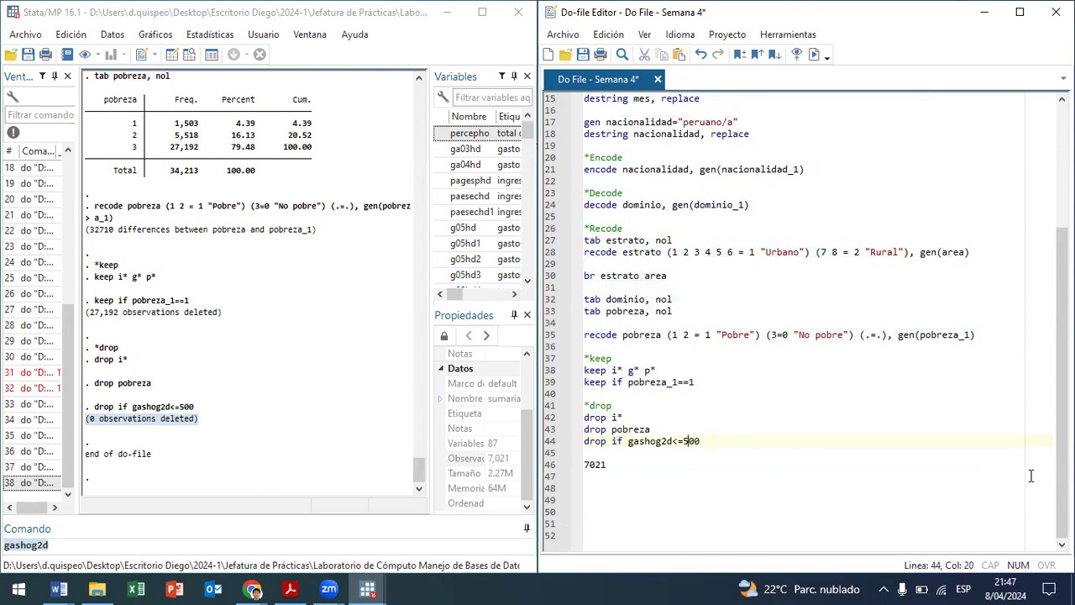
pyautogui.press('BackSpace')
pyautogui.write('2')
pyautogui.press('Left')
pyautogui.hotkey('shift', 'Left')
pyautogui.hotkey('shift', 'Left')
pyautogui.hotkey('shift', 'Left')
pyautogui.hotkey('shift', 'Left')
pyautogui.hotkey('shift', 'Left')
pyautogui.hotkey('ctrl', 'd')
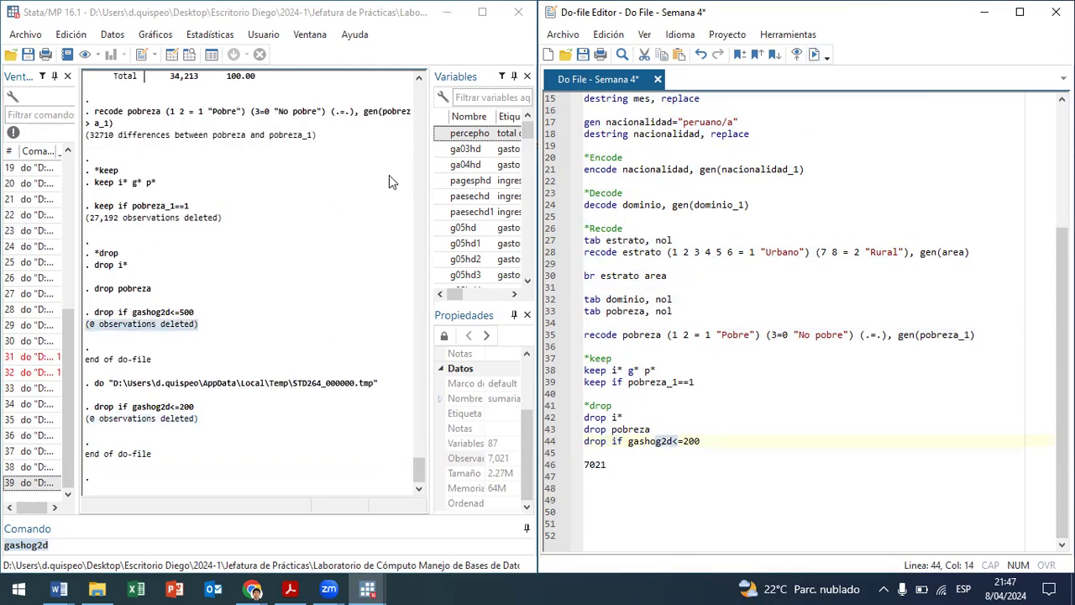
# - Run "sum gashog2" in the command window to get summary statistics of the household spending variable
pyautogui.click(6, 545)
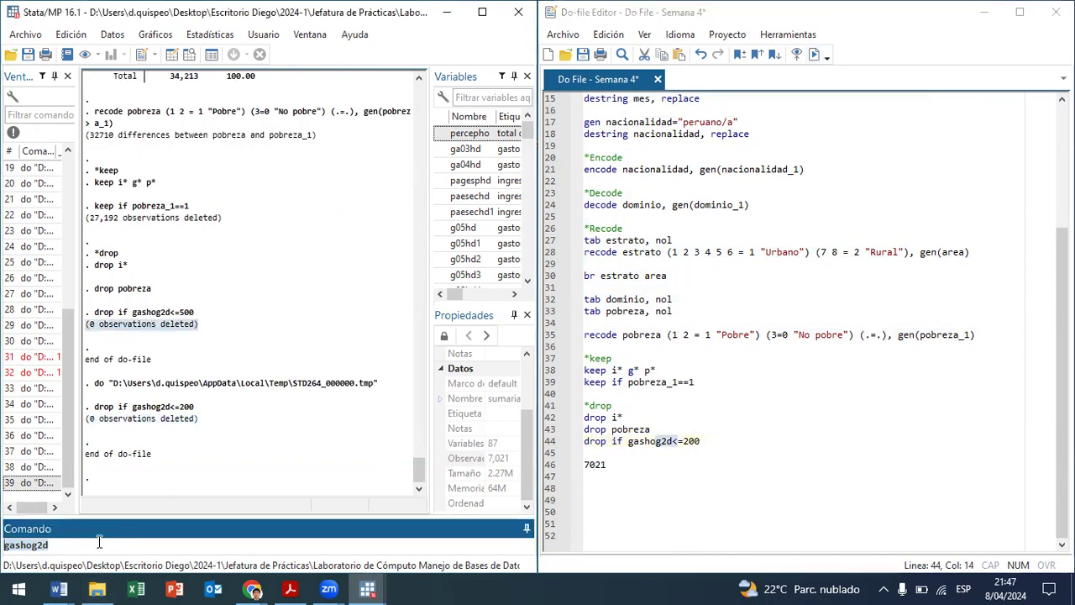
pyautogui.write('sum ')
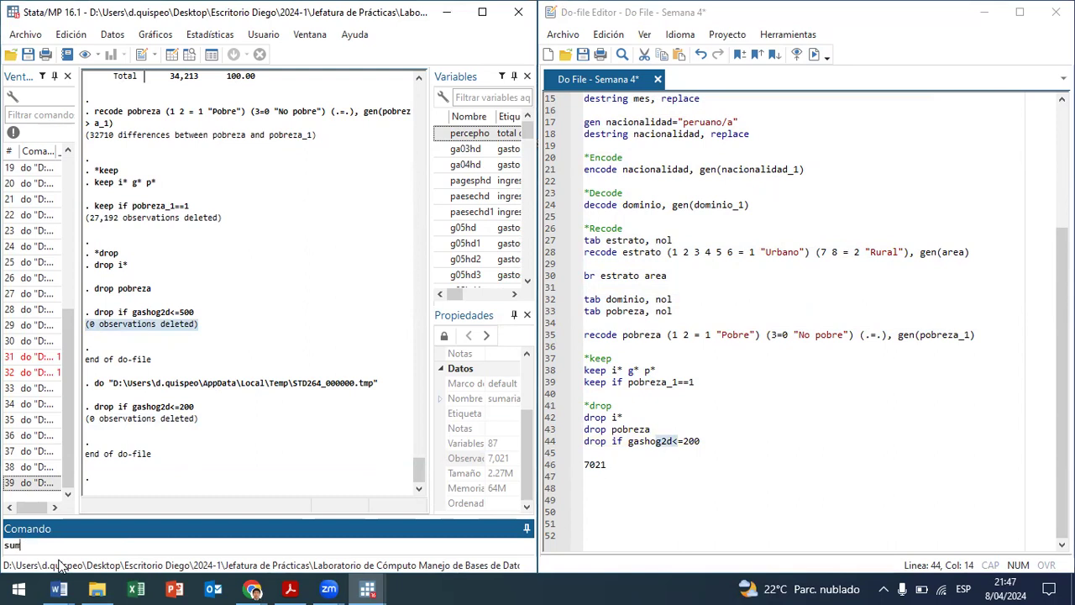
pyautogui.write('gashog2')
pyautogui.press('Return')
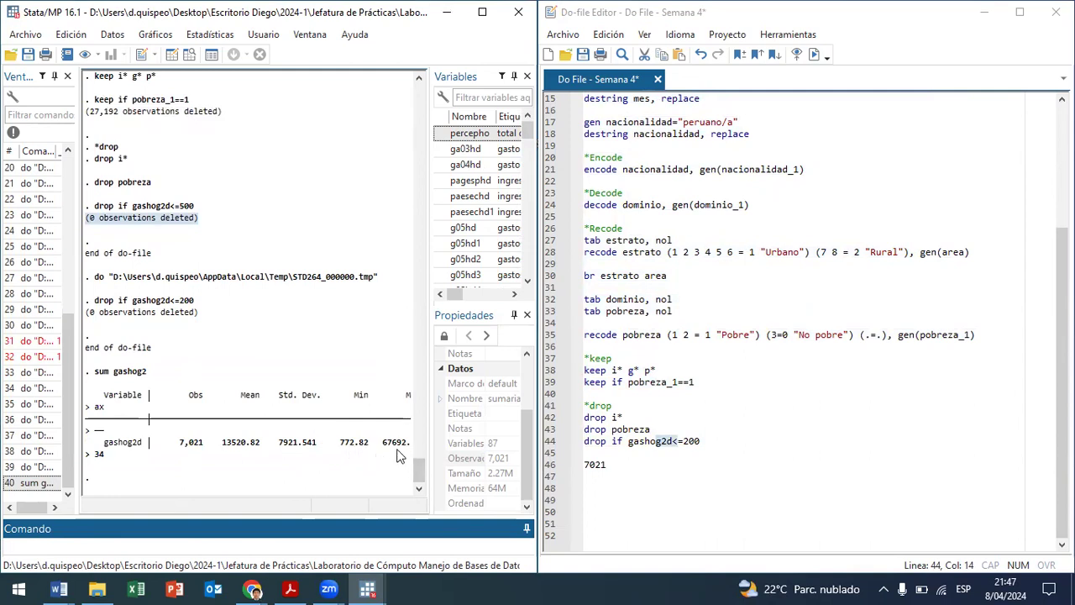
# - Change the condition in the last drop command to "gashog2d<=800" and run only that line
pyautogui.click(702, 441)
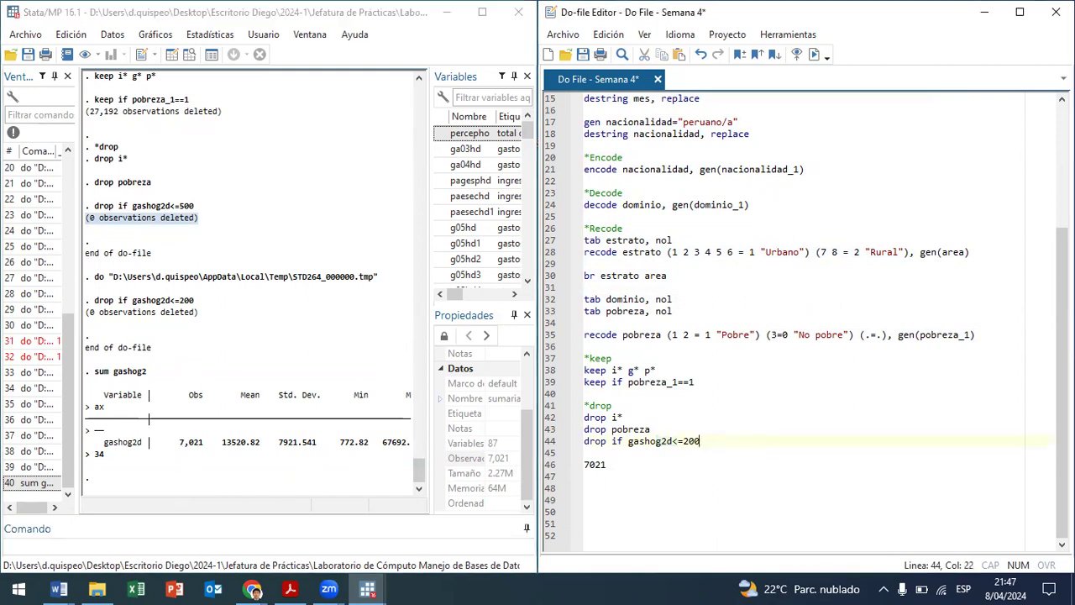
pyautogui.press('BackSpace')
pyautogui.press('BackSpace')
pyautogui.press('BackSpace')
pyautogui.write('800')
pyautogui.click(618, 448)
pyautogui.moveTo(612, 442); pyautogui.dragTo(702, 442)
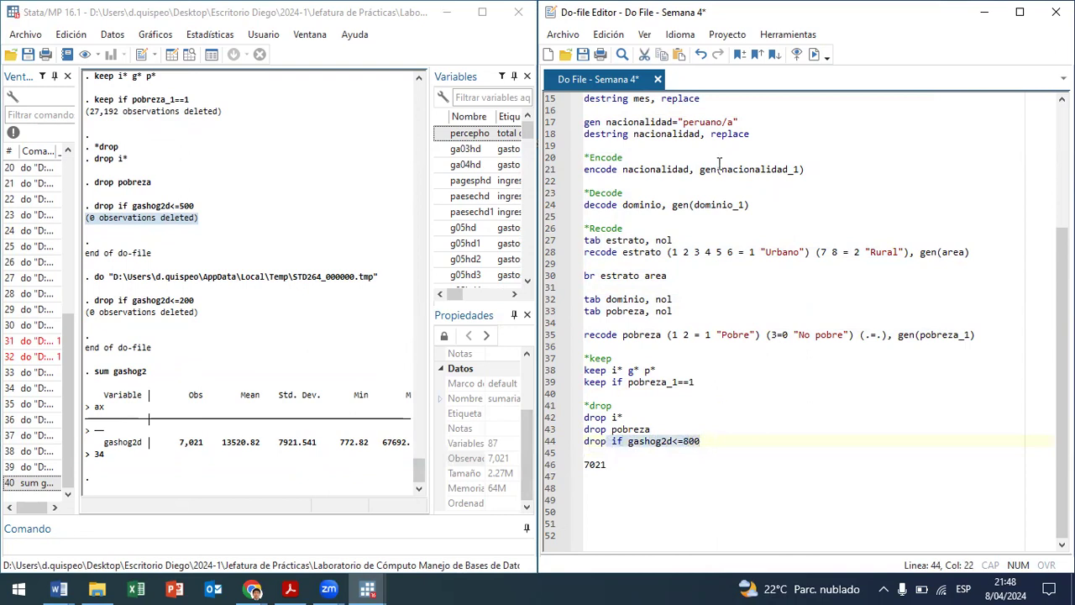
pyautogui.hotkey('ctrl', 'd')
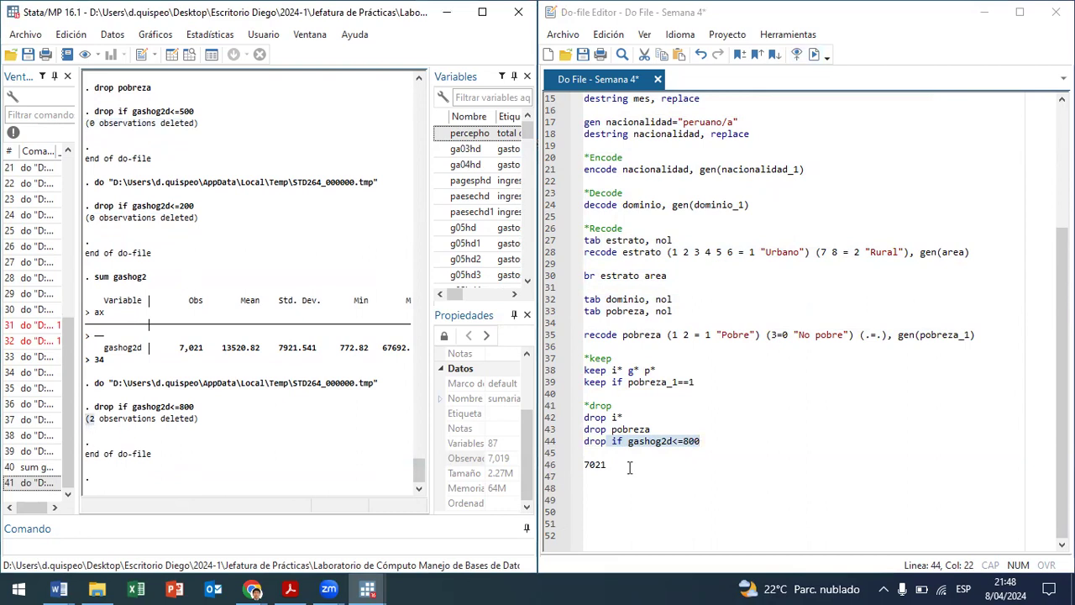
# - Check the dataset's observation count in its properties and delete the "7021" note from the end of the do-file
pyautogui.click(496, 460)
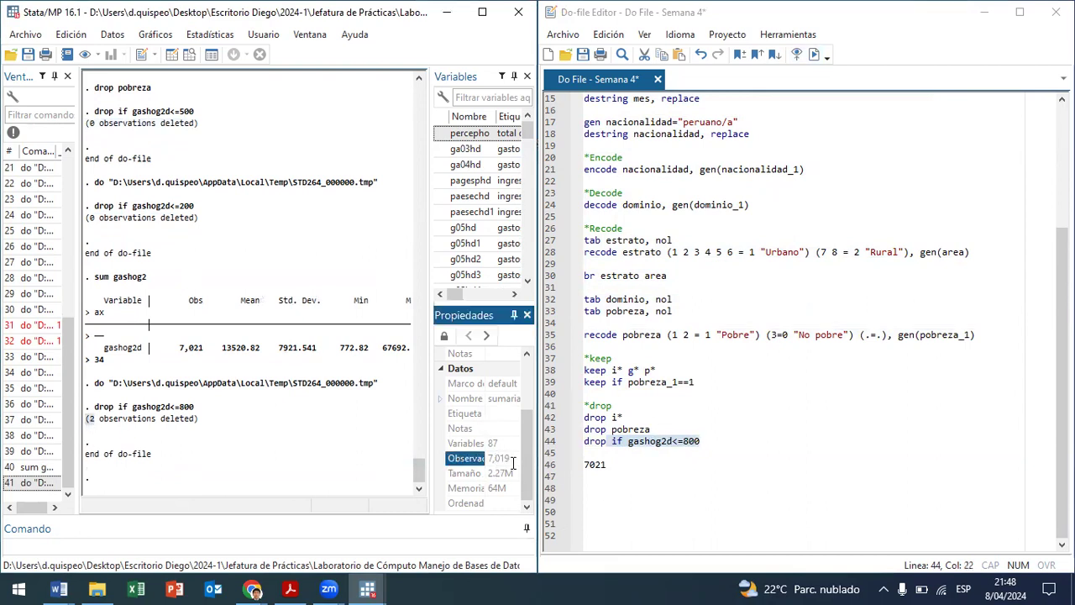
pyautogui.doubleClick(628, 462)
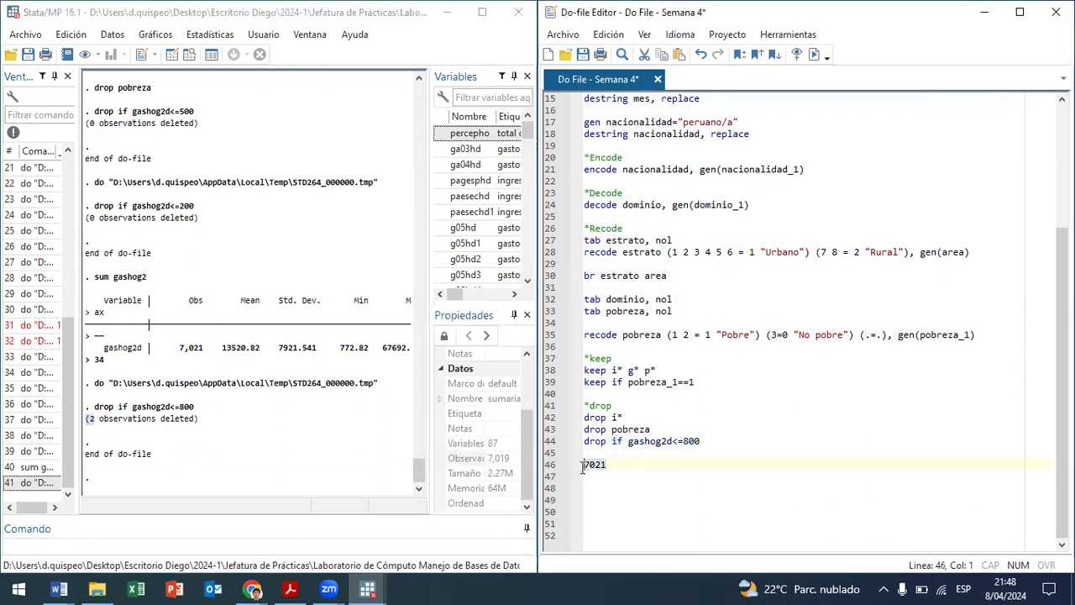
pyautogui.press('BackSpace')
pyautogui.press('BackSpace')
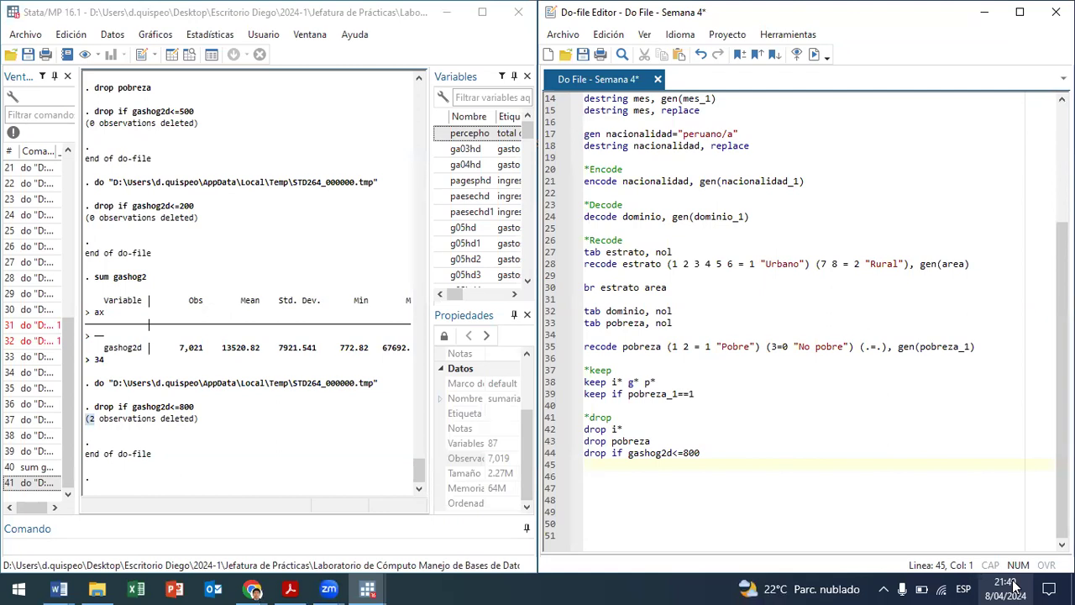
# - Add the section comment "*2. Los valores _n y _N" below the drop commands in the do-file
pyautogui.press('Return')
pyautogui.write('2.')
pyautogui.press('BackSpace')
pyautogui.press('BackSpace')
pyautogui.write('*.')
pyautogui.press('BackSpace')
pyautogui.write('2. Los valores ')
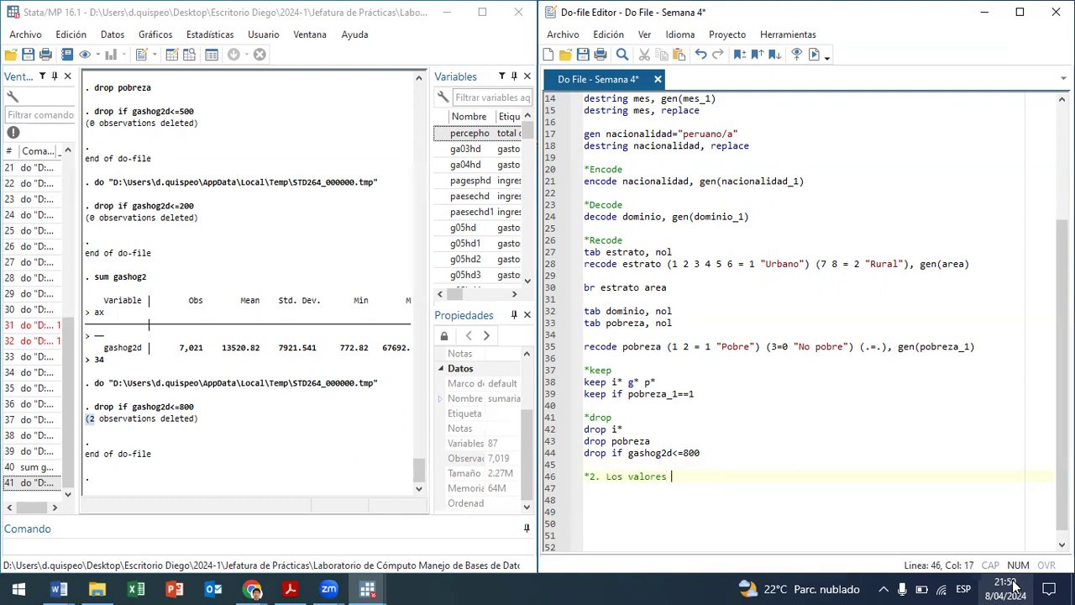
pyautogui.write('n')
pyautogui.press('BackSpace')
pyautogui.write('_n y _N')
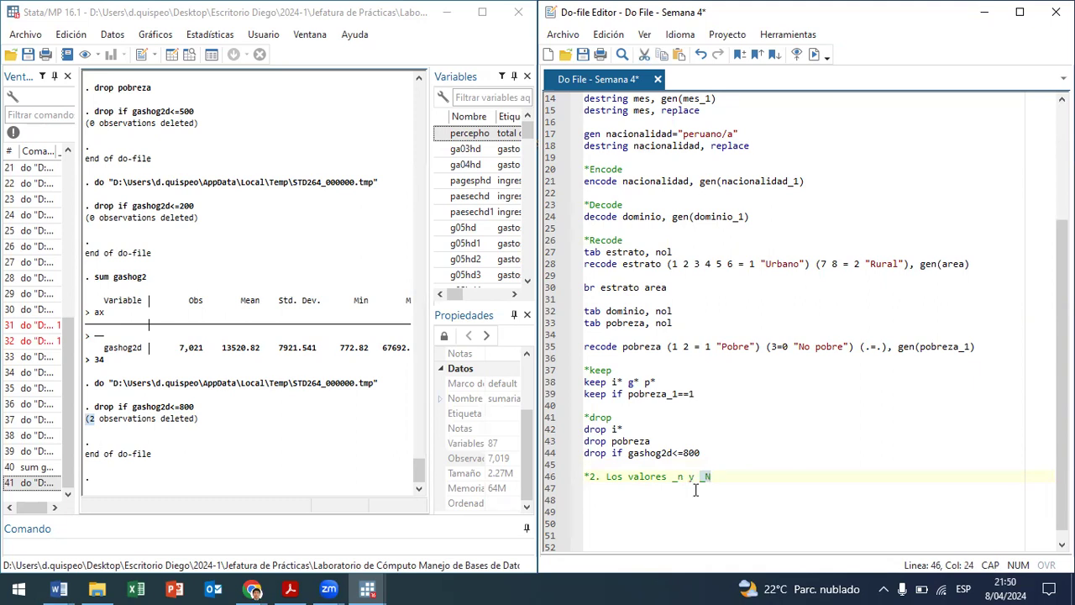
# - Add the line "display _N" under the new section comment, run it and highlight its output
pyautogui.press('Return')
pyautogui.write('di')
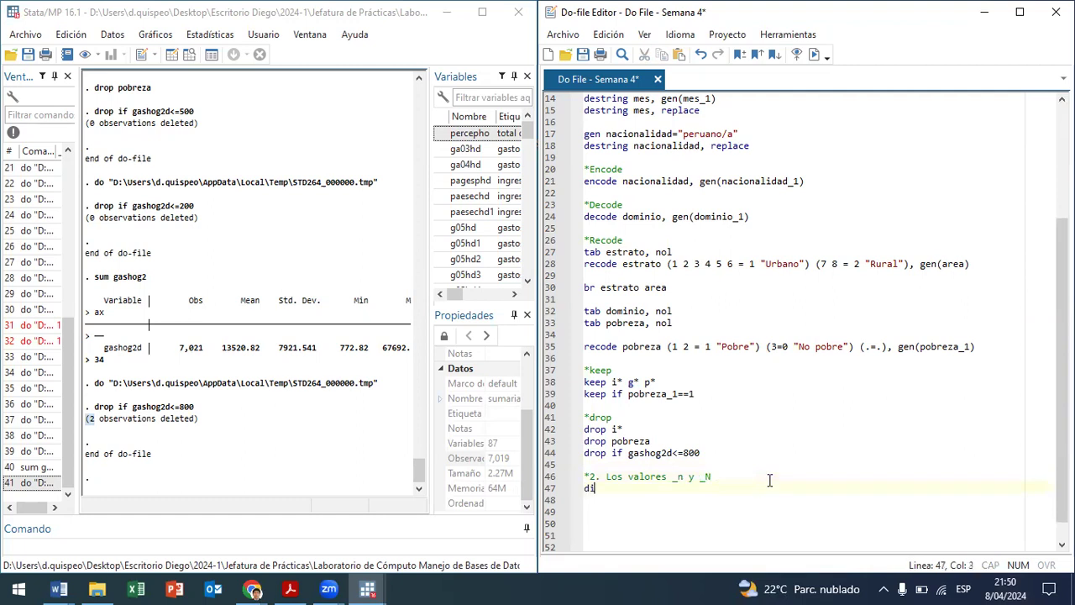
pyautogui.write('splay _N')
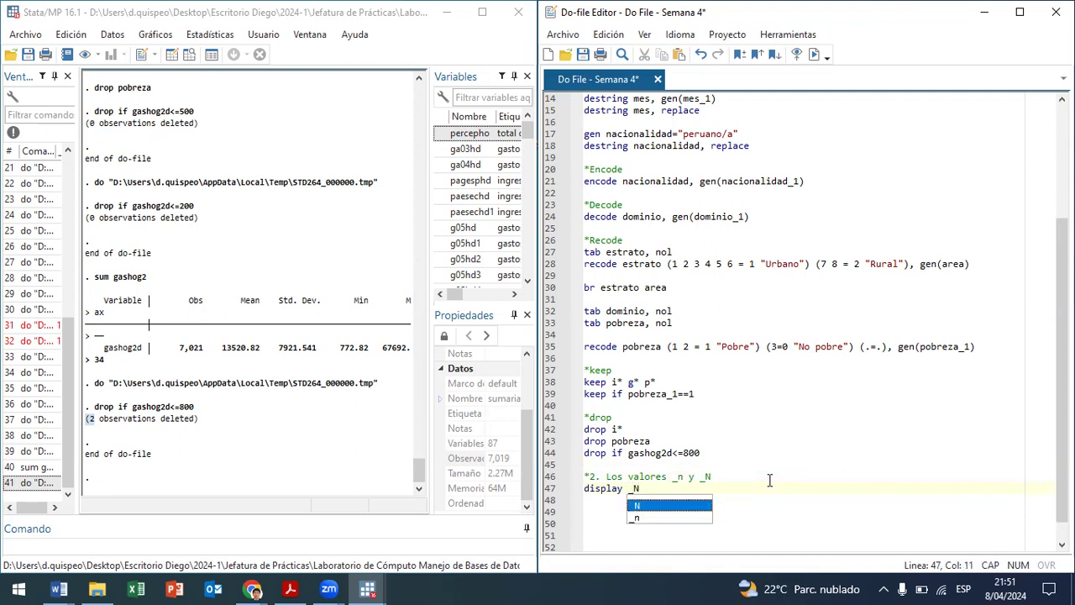
pyautogui.hotkey('shift', 'Left')
pyautogui.hotkey('shift', 'Left')
pyautogui.hotkey('ctrl', 'd')
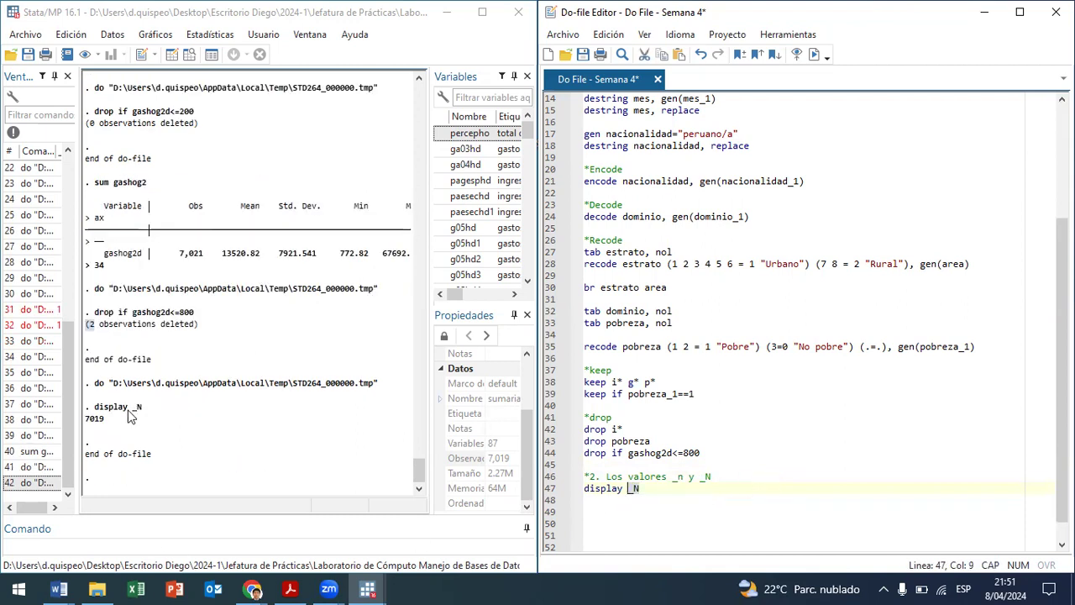
pyautogui.moveTo(101, 430); pyautogui.dragTo(89, 425)
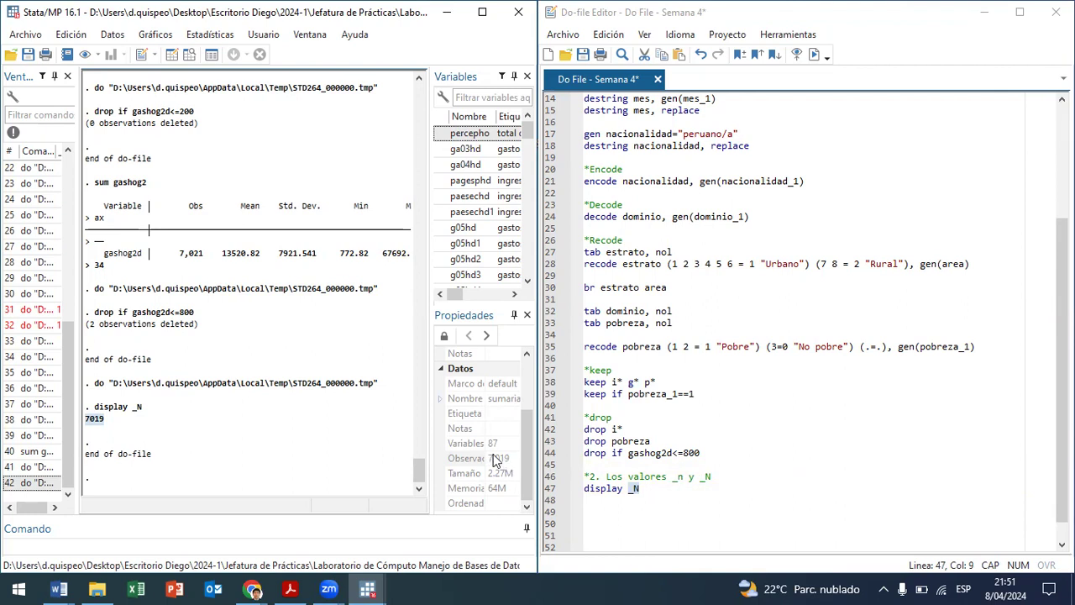
# - Add the line "gen h=_N" below the display command and run it to create variable h
pyautogui.click(658, 488)
pyautogui.press('Return')
pyautogui.write('gen')
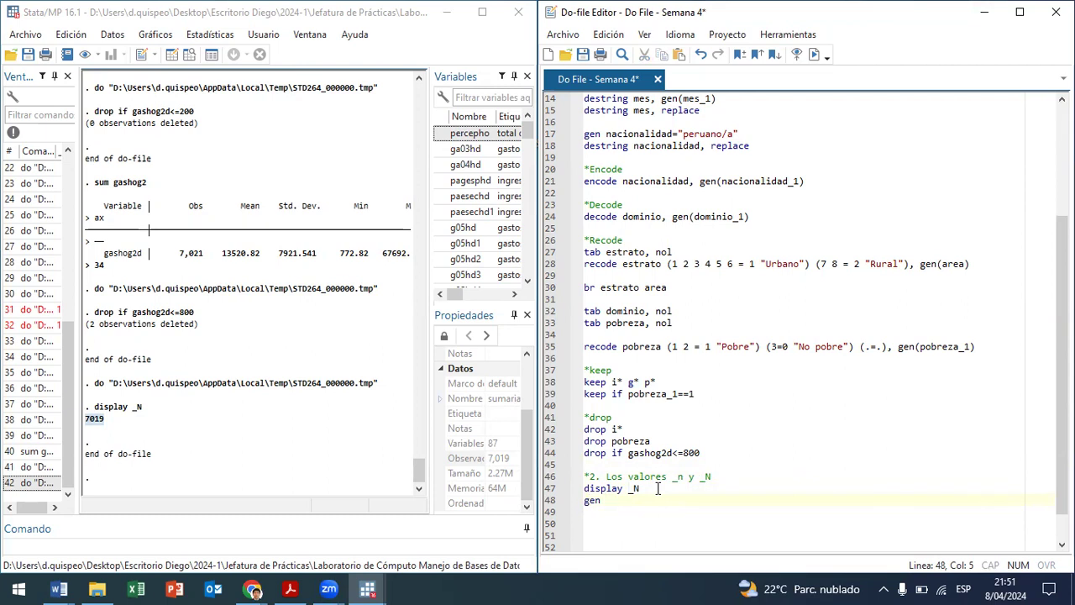
pyautogui.write(' h=_')
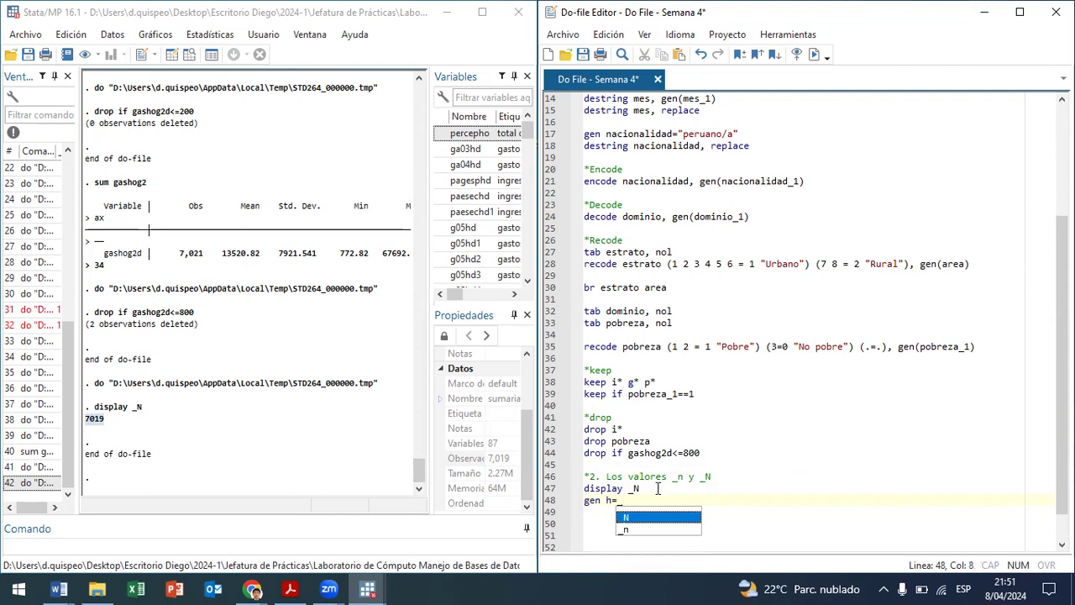
pyautogui.write('N')
pyautogui.click(604, 501)
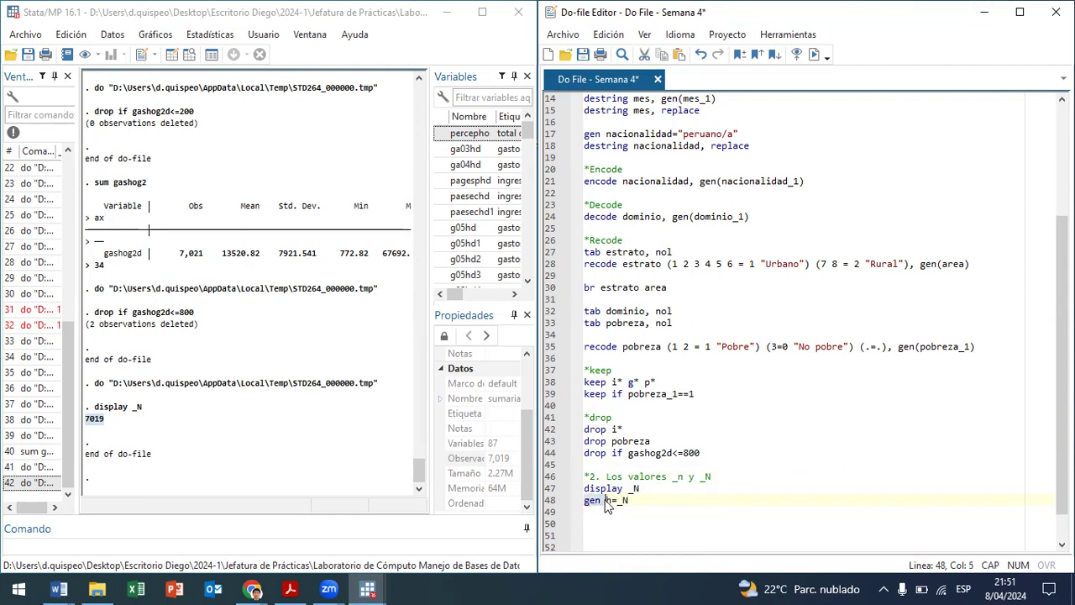
pyautogui.hotkey('ctrl', 'd')
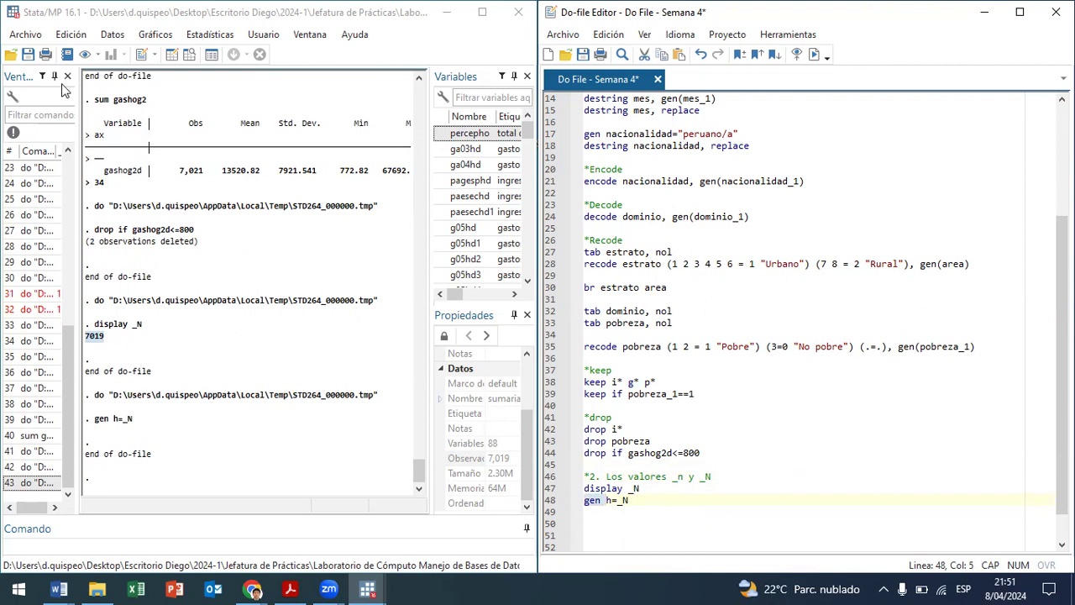
# - Browse the dataset to examine the values of column h and the dataset properties, closing the data browser when done
pyautogui.click(190, 54)
pyautogui.moveTo(113, 546); pyautogui.dragTo(770, 516)
pyautogui.moveTo(501, 124); pyautogui.dragTo(513, 524)
pyautogui.scroll(-2, 1034, 471)
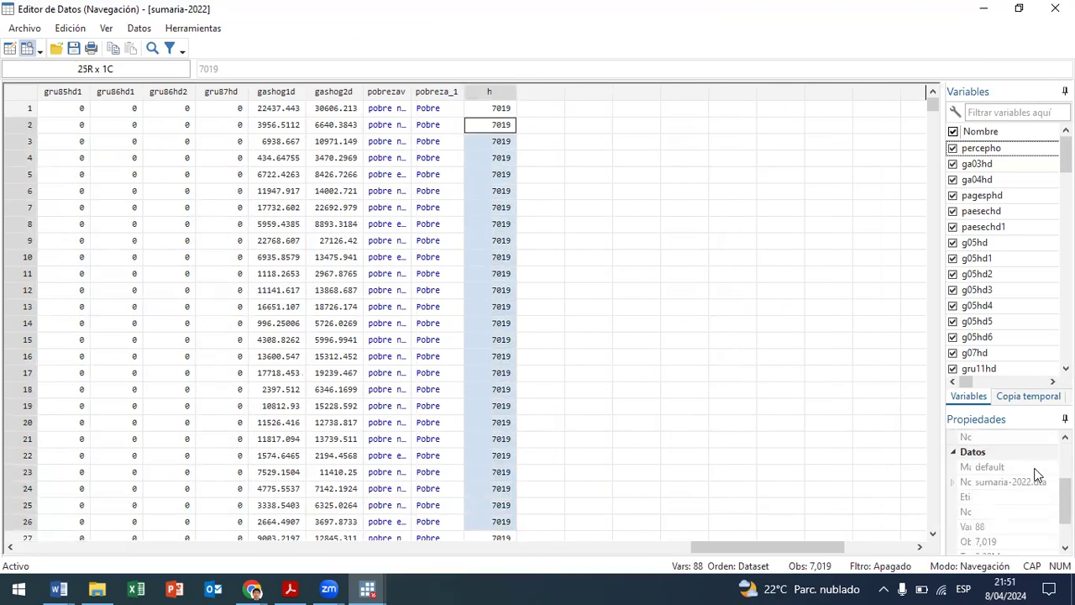
pyautogui.scroll(-2, 1004, 487)
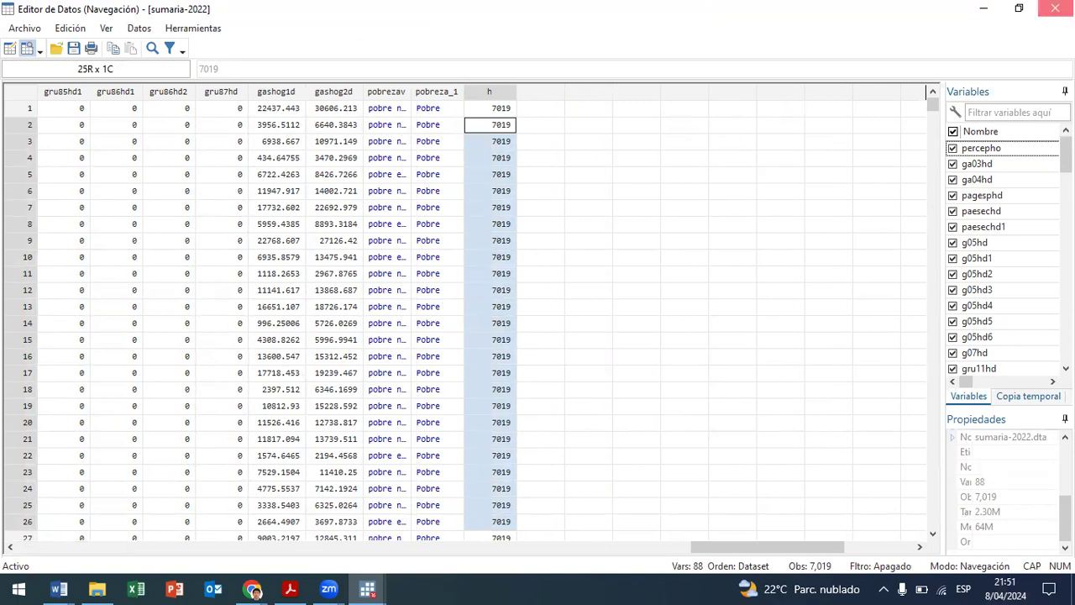
pyautogui.click(1054, 9)
# - Highlight _N and _n in the do-file, and view the row numbers in the data browser before closing it
pyautogui.click(617, 500)
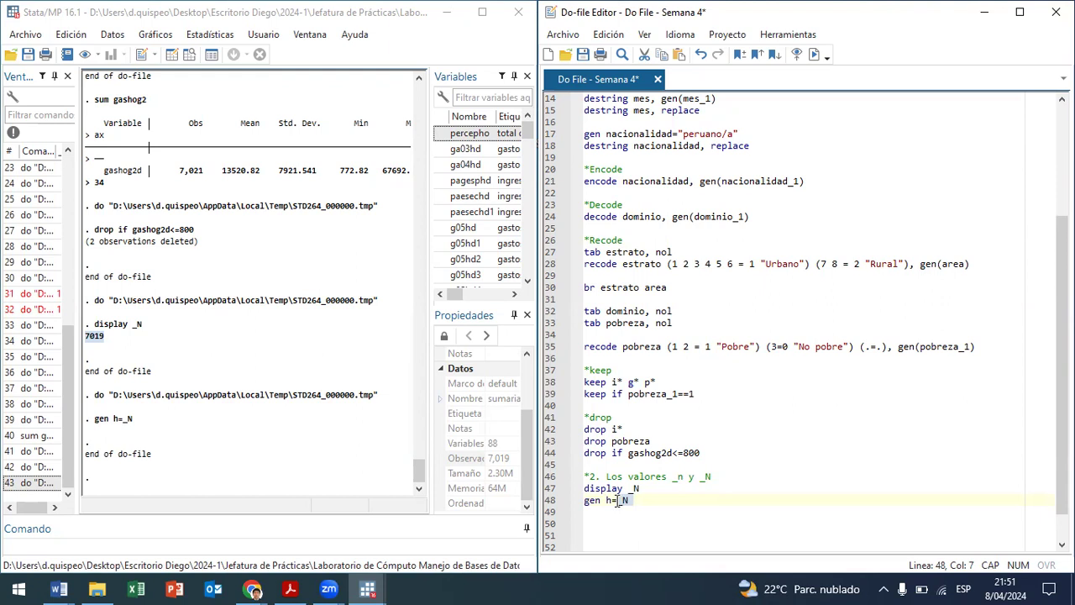
pyautogui.press('Down')
pyautogui.click(672, 476)
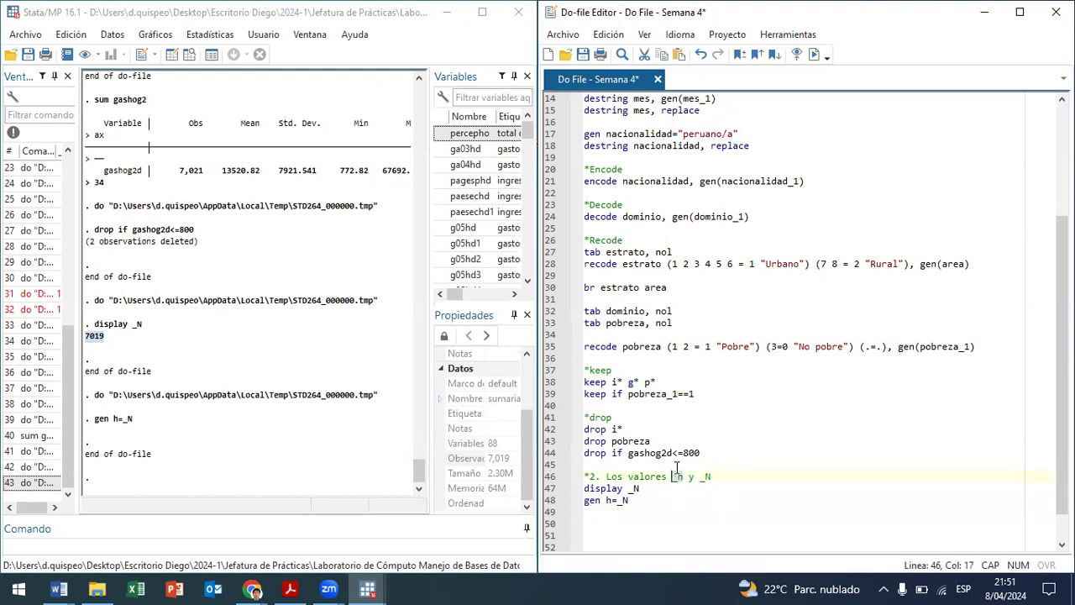
pyautogui.hotkey('ctrl', '8')
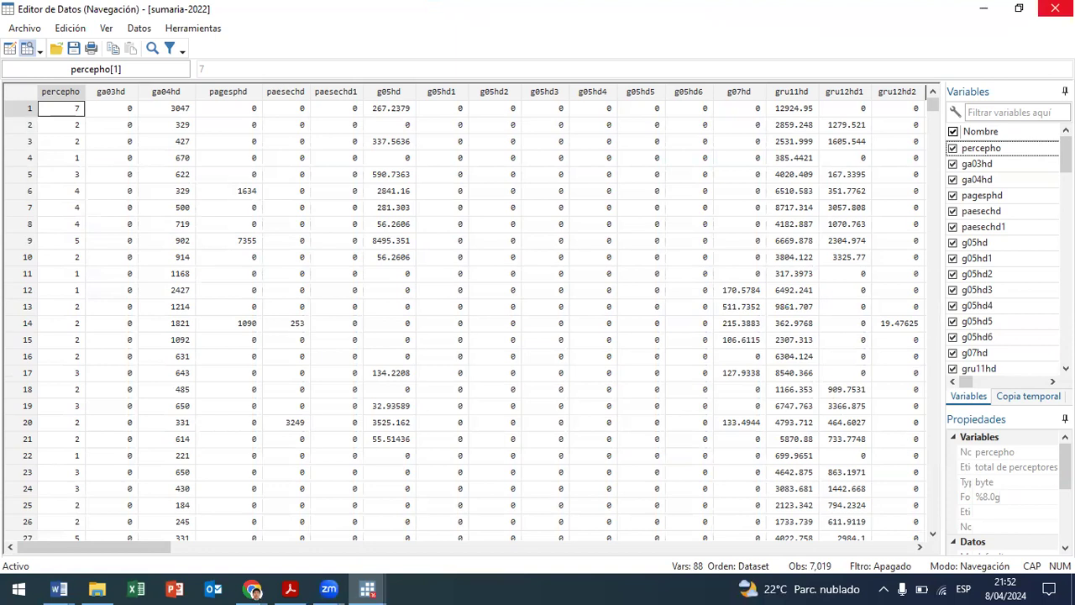
pyautogui.click(1054, 8)
# - Add the line "gen hh=_n" below "gen h=_N" and run it to create variable hh
pyautogui.click(715, 509)
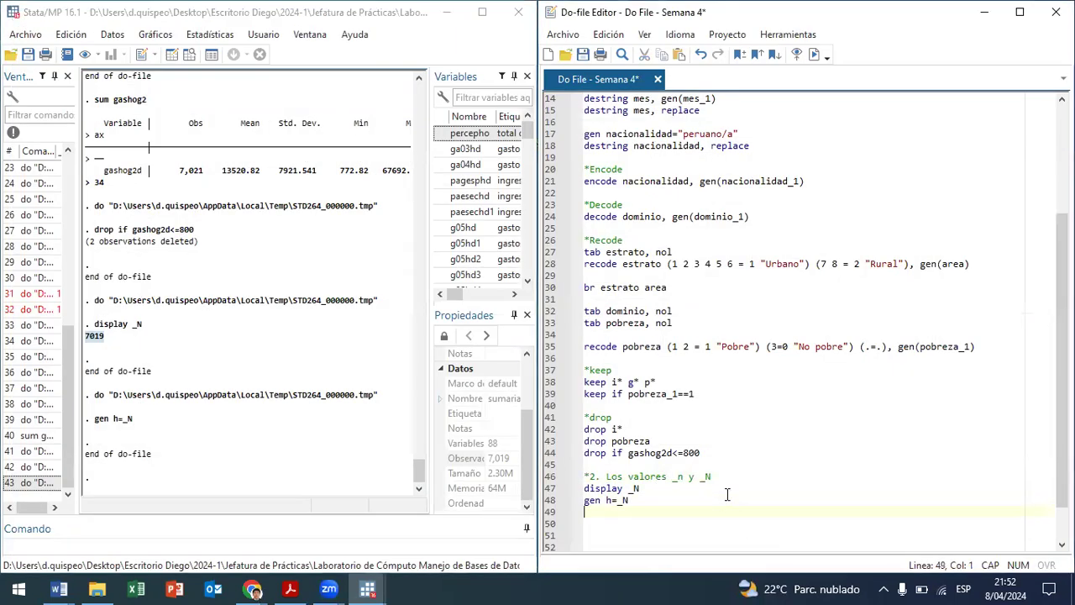
pyautogui.write('gen hh=_')
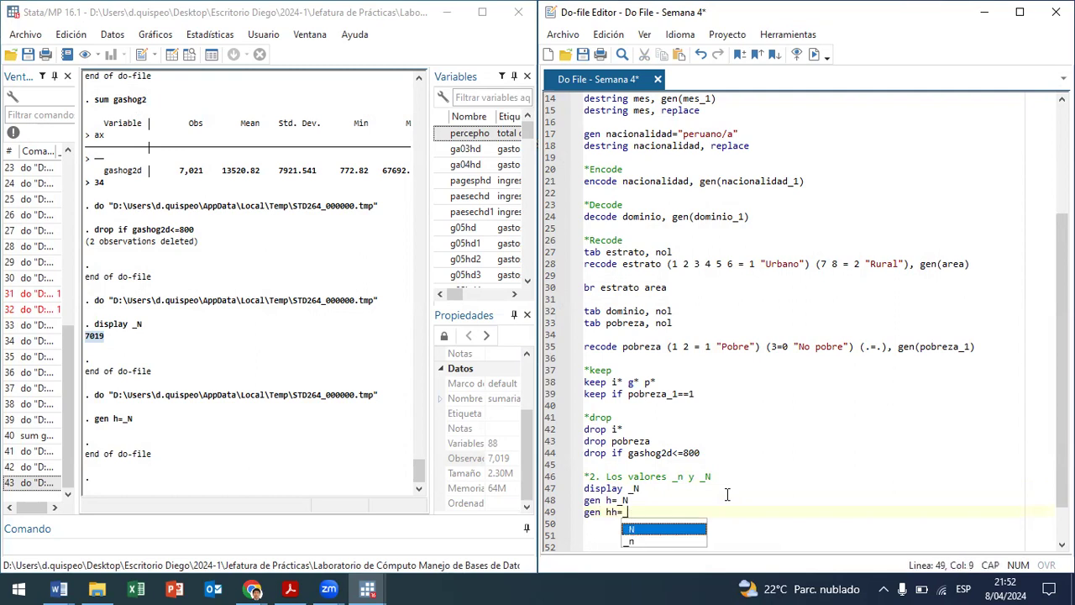
pyautogui.write('n')
pyautogui.press('Left')
pyautogui.press('Left')
pyautogui.press('Left')
pyautogui.hotkey('ctrl', 'd')
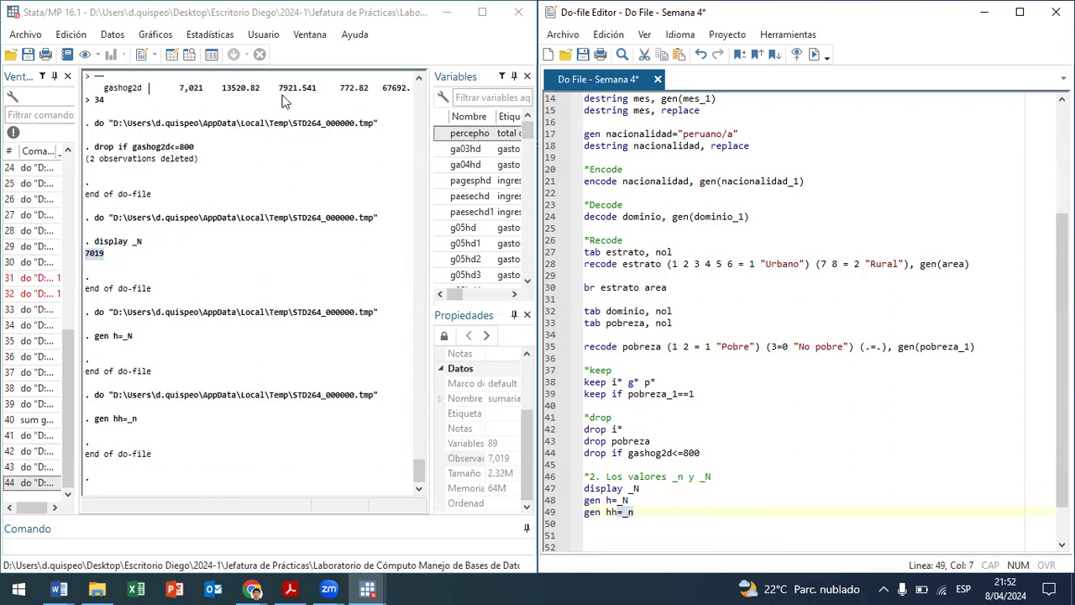
# - Browse the dataset to compare the first values of column hh with the row numbers, closing the data browser when done
pyautogui.click(189, 54)
pyautogui.moveTo(43, 547); pyautogui.dragTo(764, 548)
pyautogui.click(445, 108)
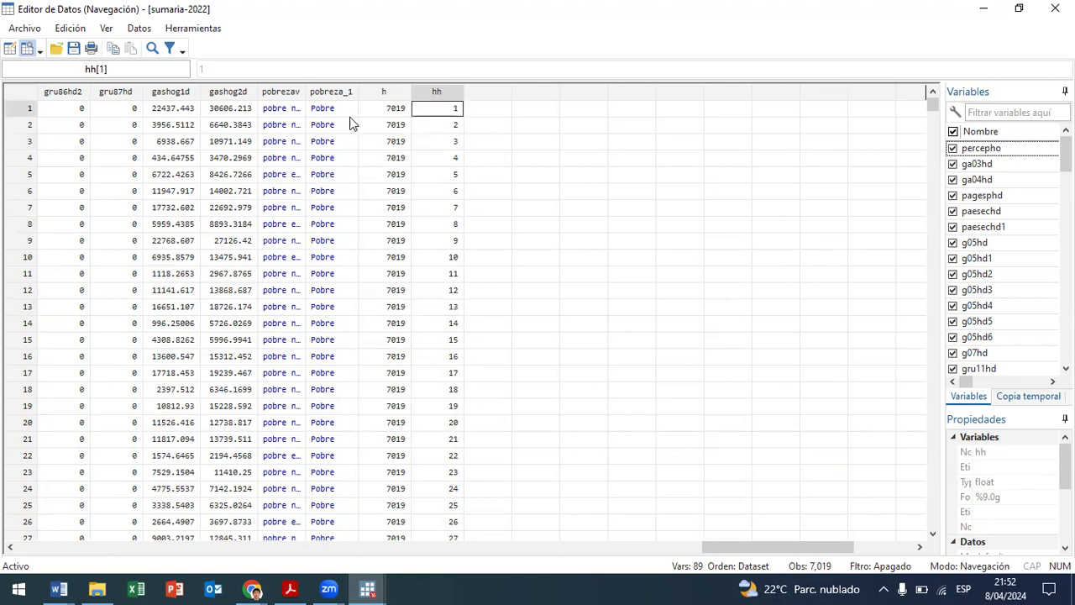
pyautogui.click(454, 126)
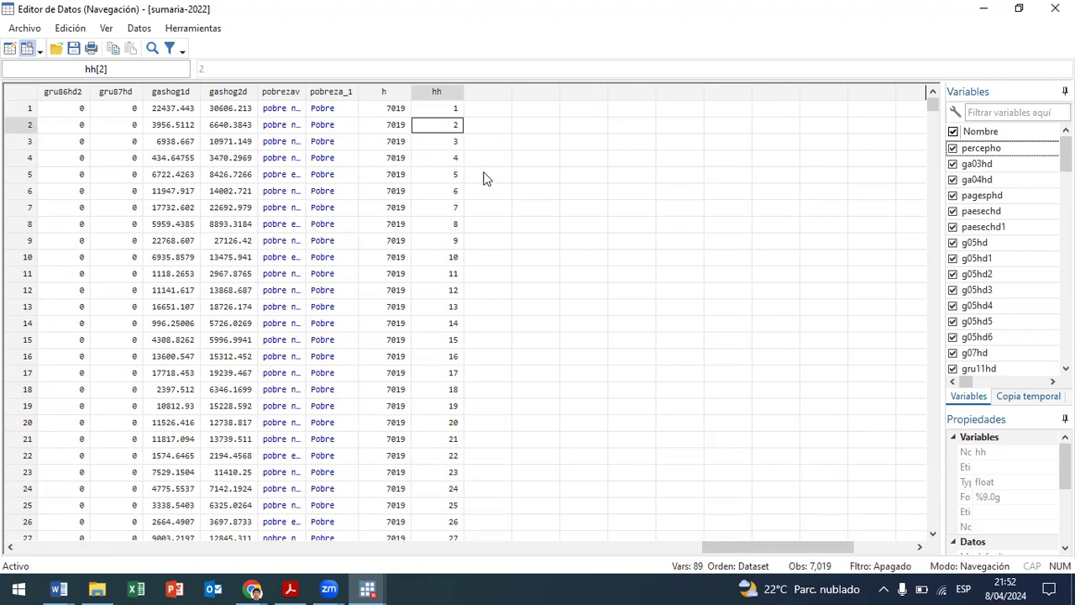
pyautogui.click(453, 142)
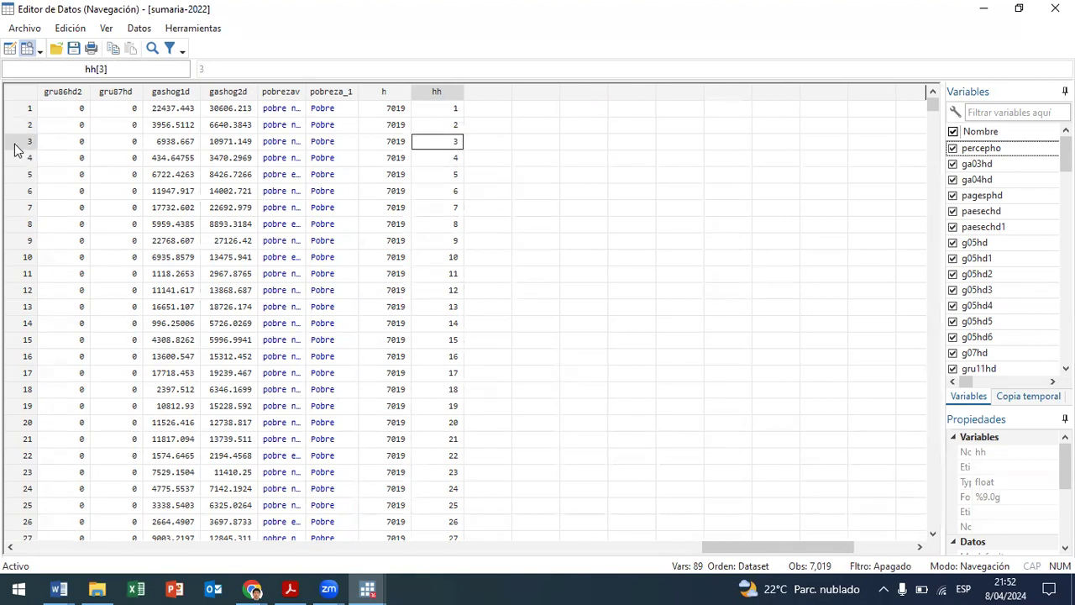
pyautogui.moveTo(930, 104)
pyautogui.mouseDown()
pyautogui.moveTo(933, 242)
pyautogui.moveTo(883, 516)
pyautogui.moveTo(914, 354)
pyautogui.moveTo(935, 94)
pyautogui.moveTo(936, 109)
pyautogui.mouseUp()
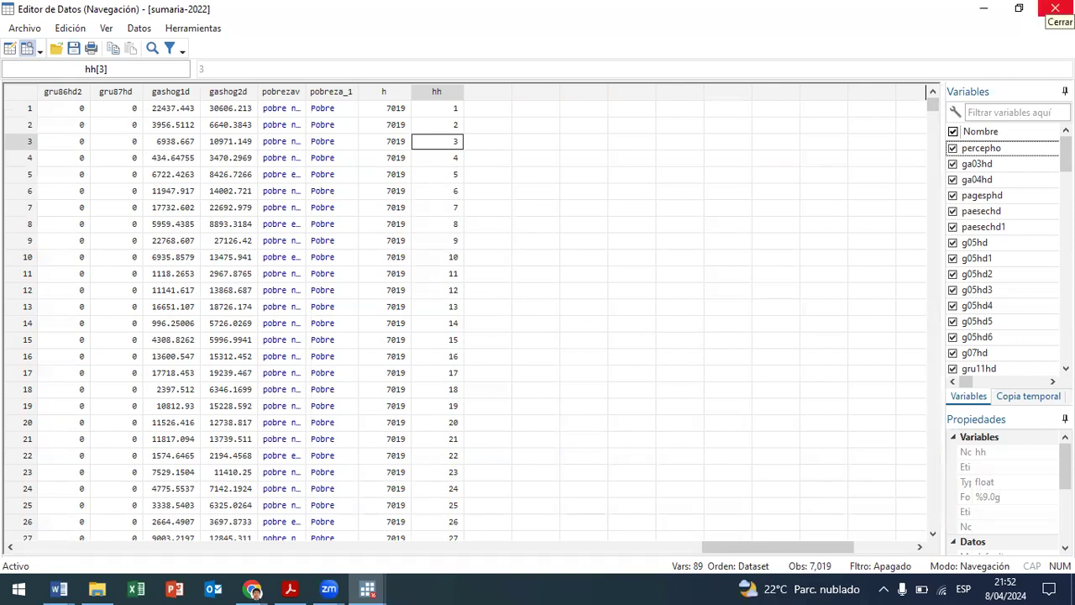
pyautogui.click(1054, 8)
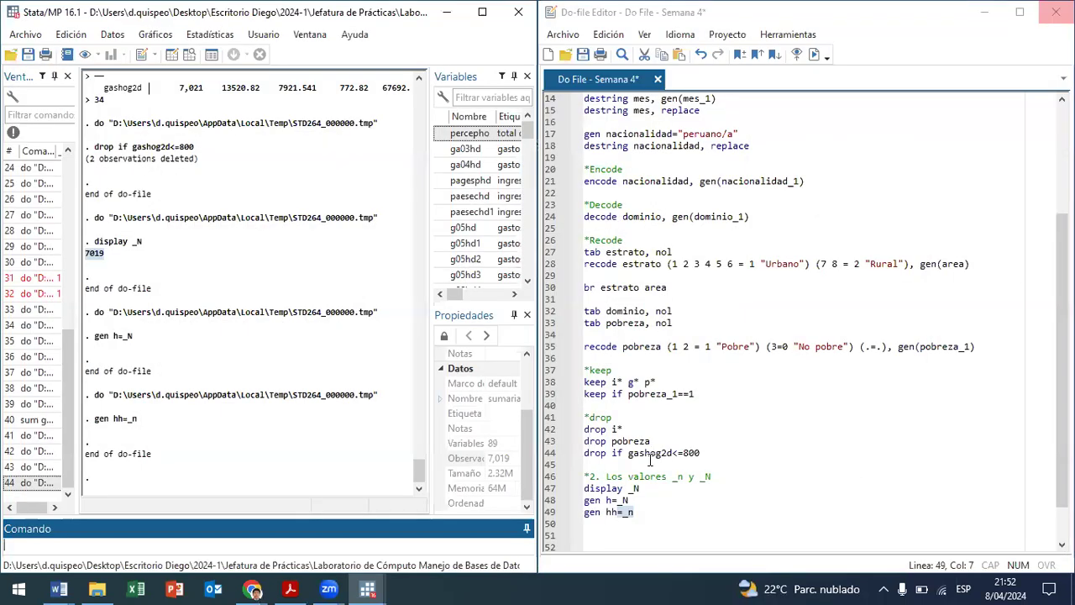
# - Add blank lines below "gen hh=_n" in the do-file to make room for another command
pyautogui.click(688, 511)
pyautogui.press('Return')
pyautogui.press('Return')
pyautogui.press('BackSpace')
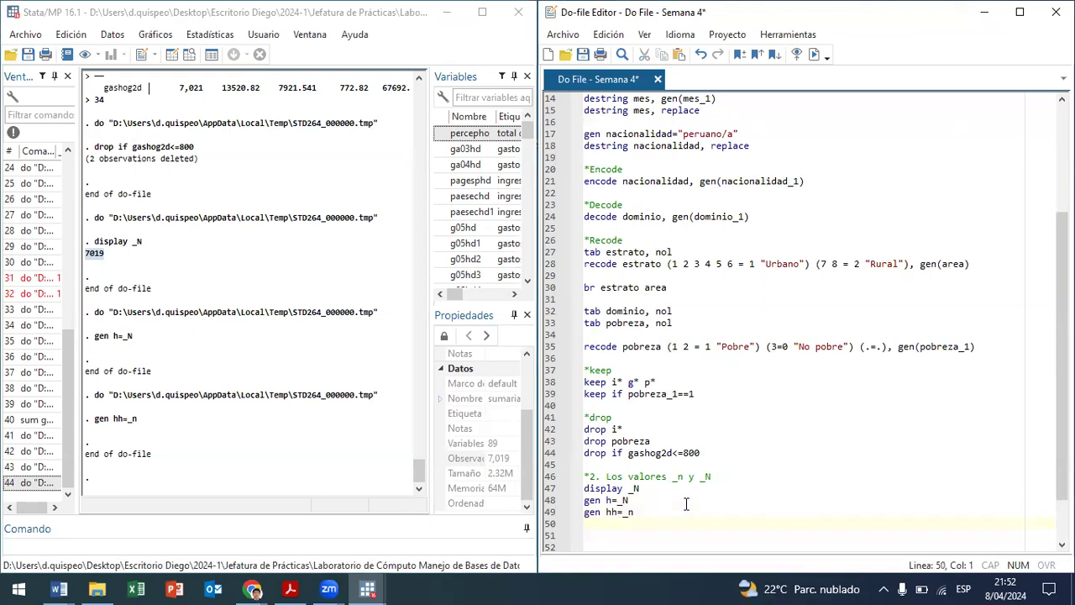
pyautogui.press('Up')
pyautogui.press('Right')
pyautogui.press('Right')
pyautogui.press('Right')
pyautogui.press('Right')
pyautogui.press('Right')
pyautogui.press('Right')
pyautogui.press('Right')
pyautogui.press('Return')
pyautogui.press('Return')
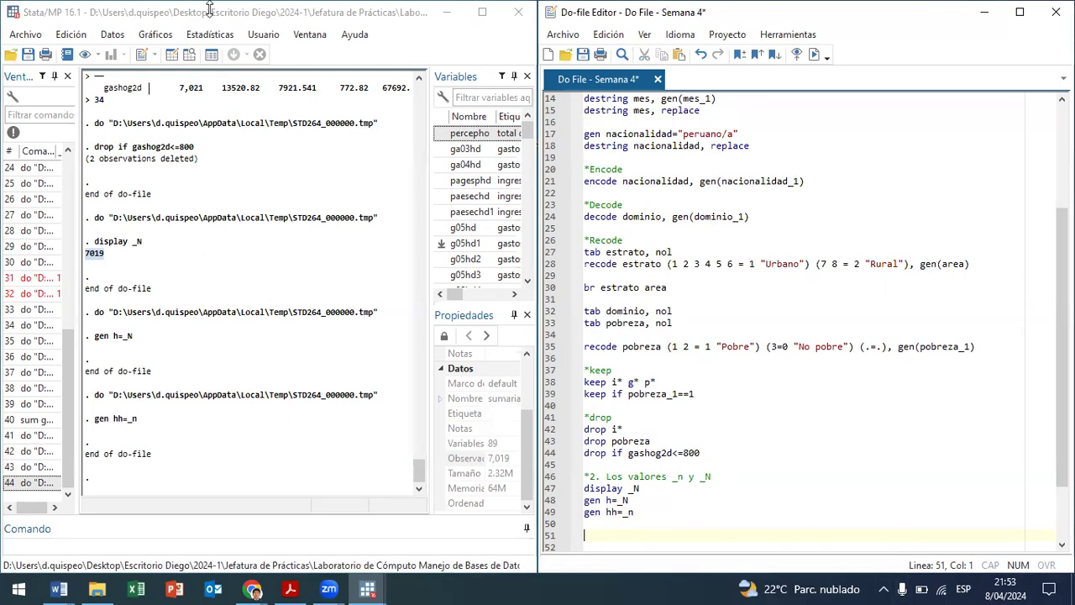
# - Browse the dataset and highlight the first two observations from column hh back across the preceding variables
pyautogui.hotkey('ctrl', '8')
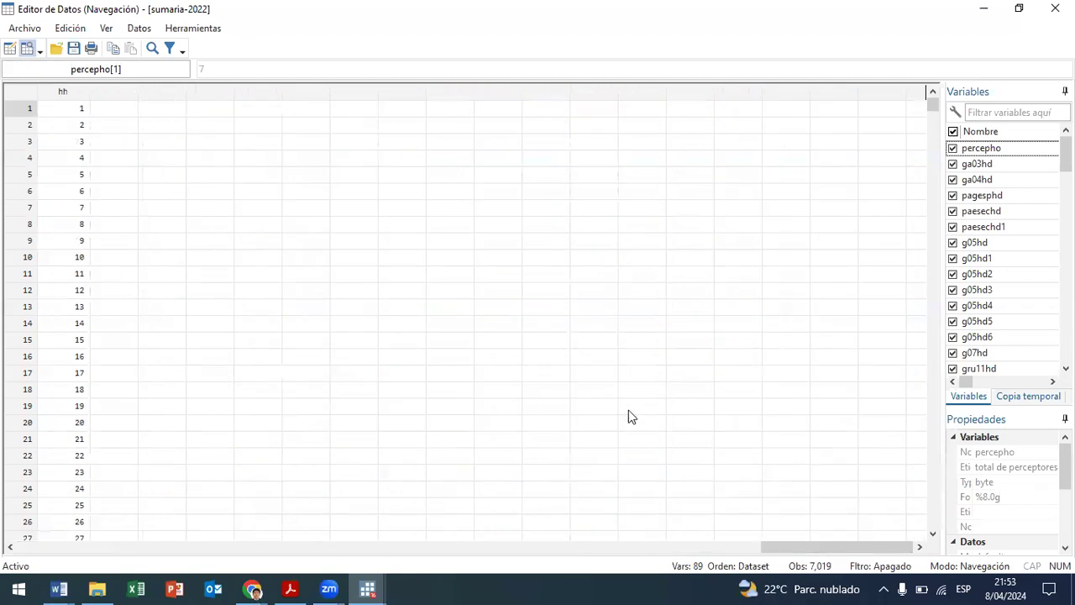
pyautogui.click(81, 115)
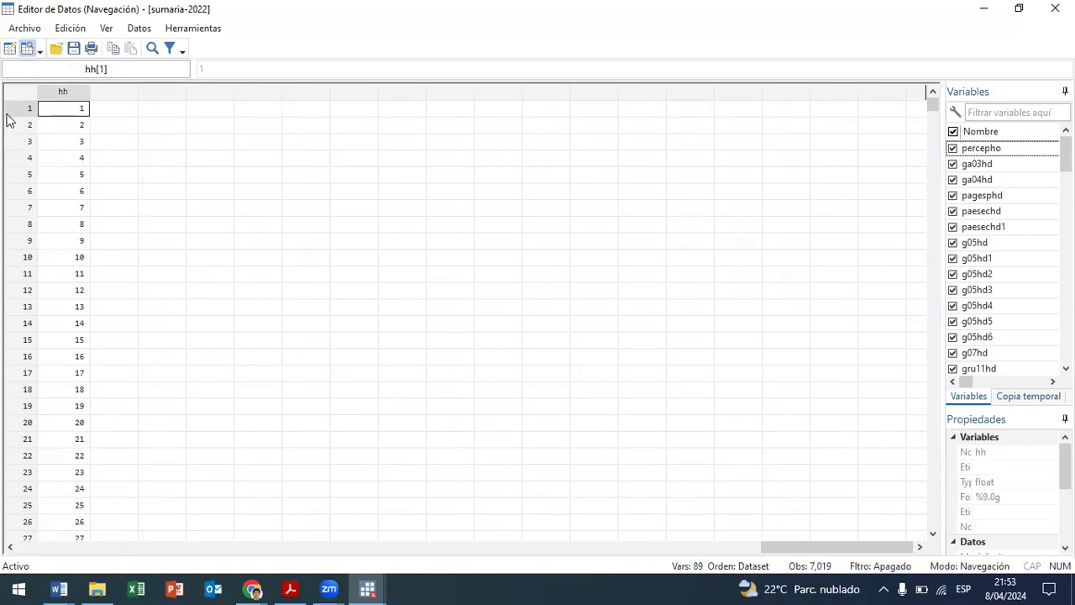
pyautogui.click(79, 126)
pyautogui.keyDown('shift'); pyautogui.click(77, 112); pyautogui.keyUp('shift')
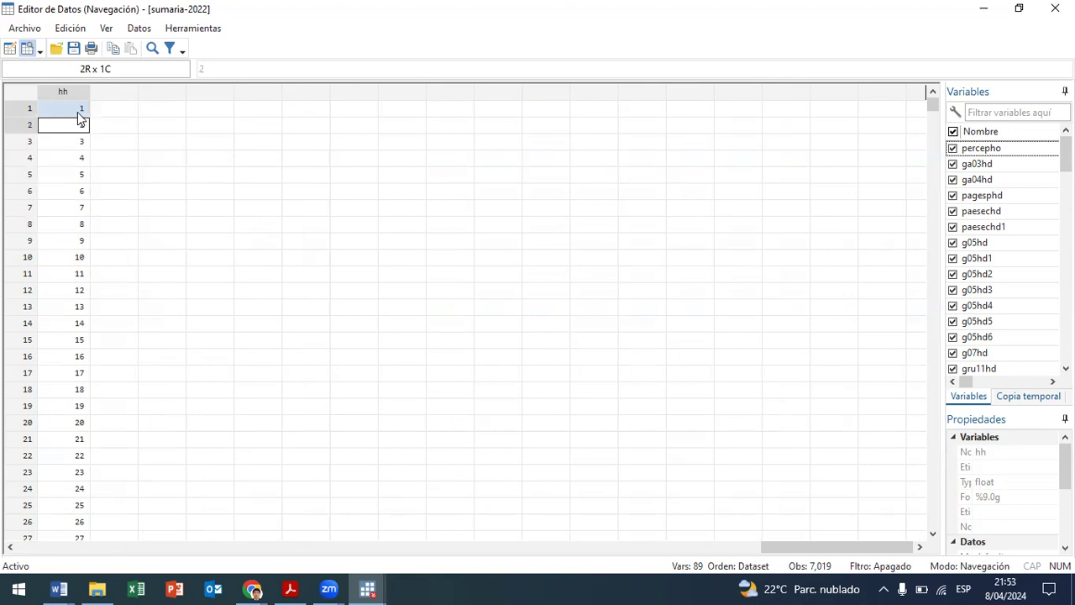
pyautogui.hotkey('shift', 'Left')
pyautogui.hotkey('shift', 'Left')
pyautogui.hotkey('shift', 'Left')
pyautogui.hotkey('shift', 'Left')
pyautogui.hotkey('shift', 'Left')
pyautogui.hotkey('shift', 'Left')
pyautogui.hotkey('shift', 'Left')
pyautogui.hotkey('shift', 'Left')
pyautogui.hotkey('shift', 'Left')
pyautogui.hotkey('shift', 'Left')
pyautogui.hotkey('shift', 'Left')
pyautogui.hotkey('shift', 'Left')
# - Highlight the first three observations from column hh back across the preceding variables, and return to column hh
pyautogui.click(697, 145)
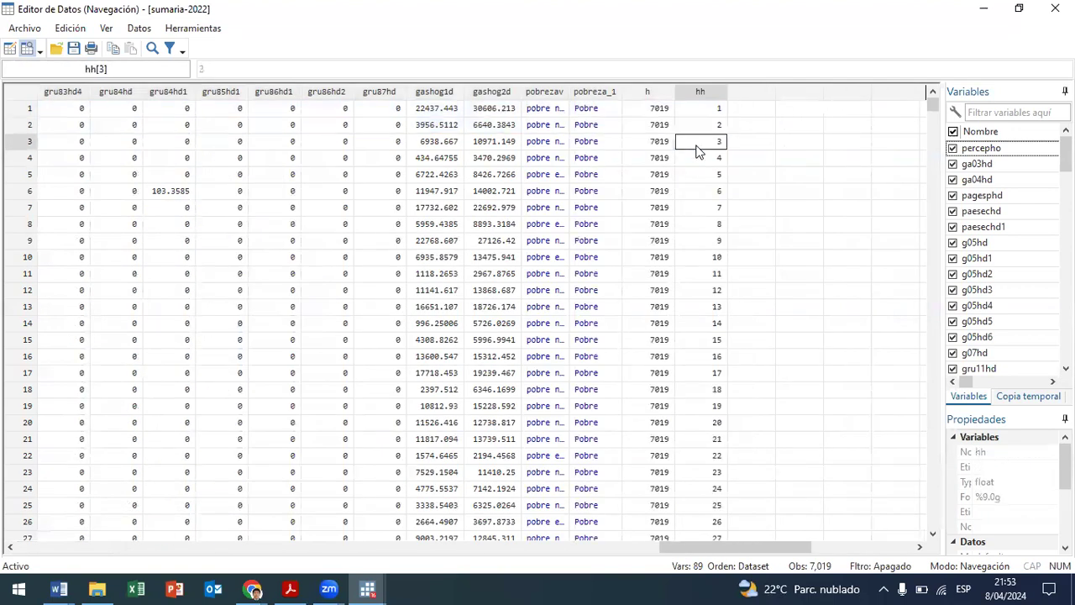
pyautogui.hotkey('shift', 'Up')
pyautogui.hotkey('shift', 'Up')
pyautogui.hotkey('shift', 'Left')
pyautogui.hotkey('ctrl', 'shift', 'Left')
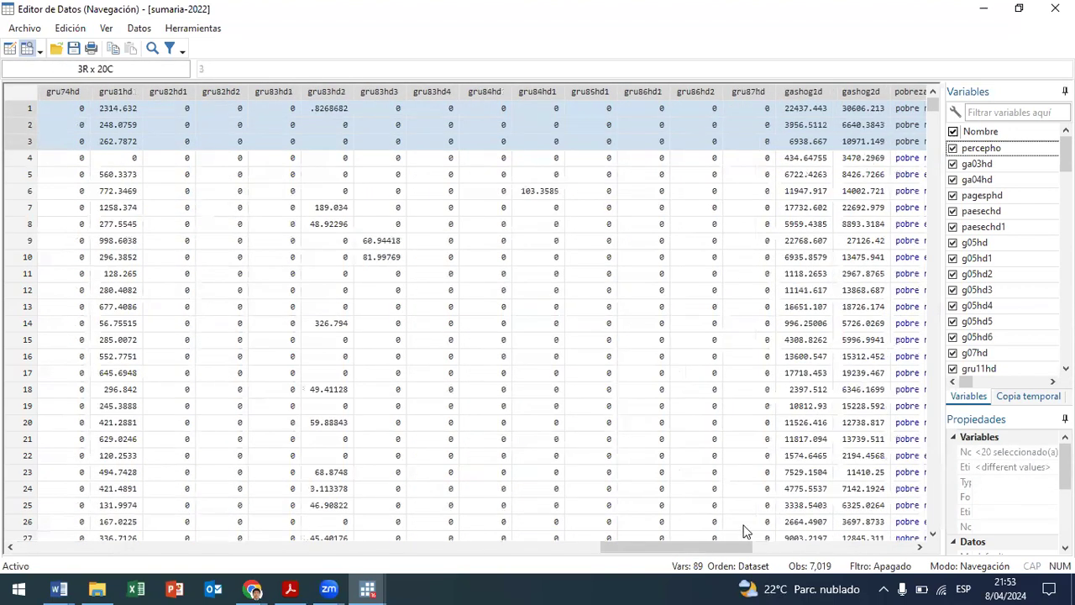
pyautogui.moveTo(747, 504); pyautogui.dragTo(748, 521)
pyautogui.click(725, 546)
# - Highlight the first four observations from column hh back across the preceding variables
pyautogui.click(228, 160)
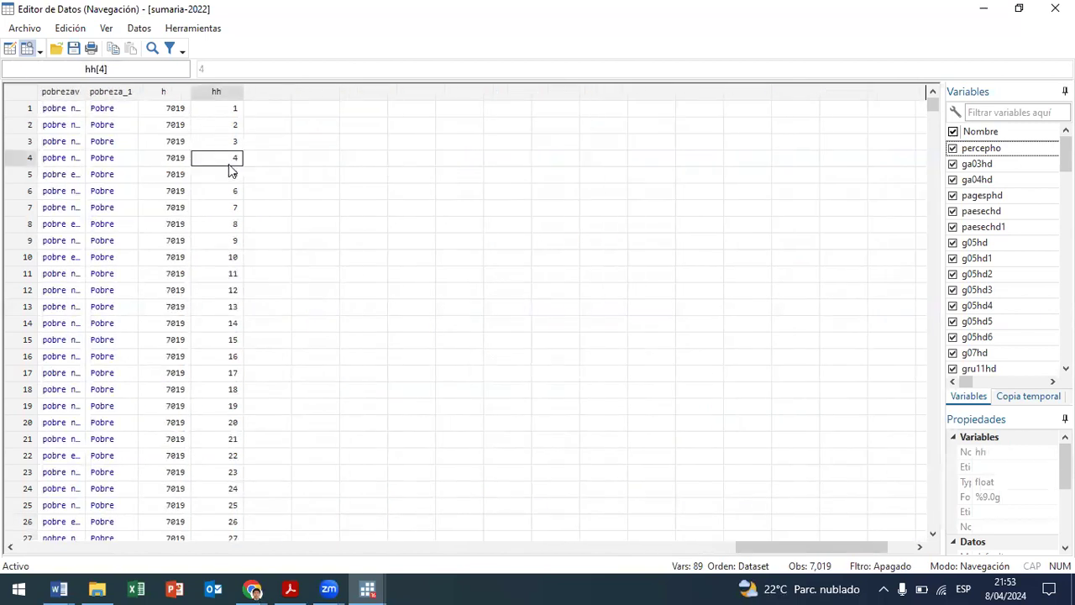
pyautogui.hotkey('shift', 'Up')
pyautogui.hotkey('shift', 'Up')
pyautogui.hotkey('shift', 'Up')
pyautogui.hotkey('shift', 'Left')
pyautogui.hotkey('shift', 'Left')
pyautogui.hotkey('shift', 'Left')
pyautogui.hotkey('shift', 'Left')
pyautogui.hotkey('shift', 'Left')
pyautogui.hotkey('shift', 'Left')
pyautogui.hotkey('shift', 'Left')
pyautogui.hotkey('shift', 'Left')
pyautogui.hotkey('shift', 'Left')
pyautogui.hotkey('shift', 'Left')
# - Highlight the first five observations across columns pobreza_1, h and hh
pyautogui.press('Down')
pyautogui.hotkey('shift', 'Up')
pyautogui.hotkey('shift', 'Up')
pyautogui.hotkey('shift', 'Up')
pyautogui.hotkey('shift', 'Up')
pyautogui.hotkey('shift', 'Left')
pyautogui.hotkey('shift', 'Left')
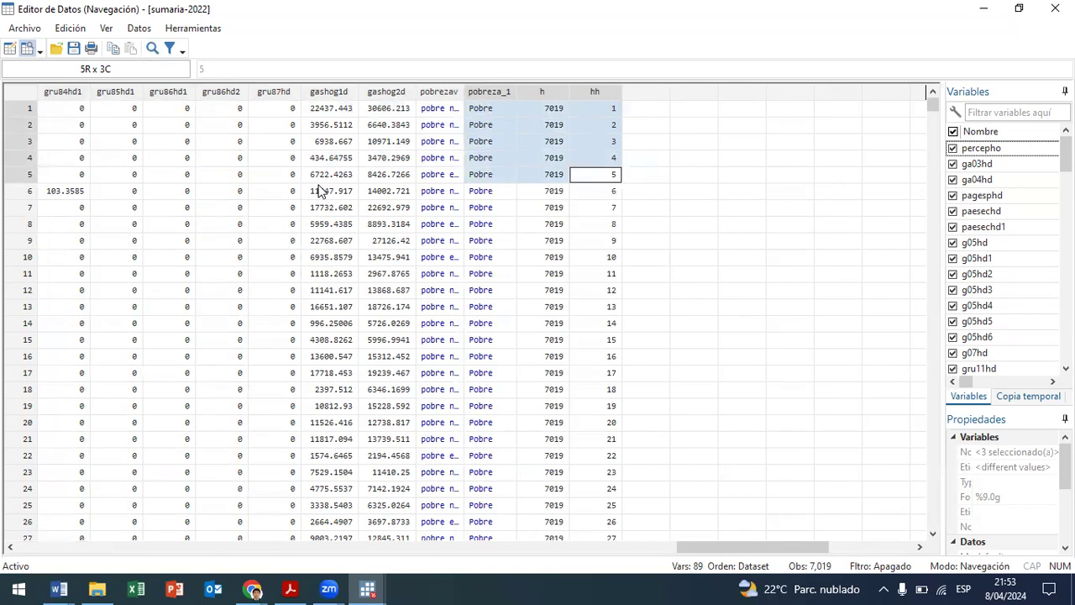
# - Compare growing blocks of observations by highlighting rows 1 to 2, 1 to 3 and 1 to 4 back from column hh
pyautogui.moveTo(612, 126); pyautogui.dragTo(563, 118)
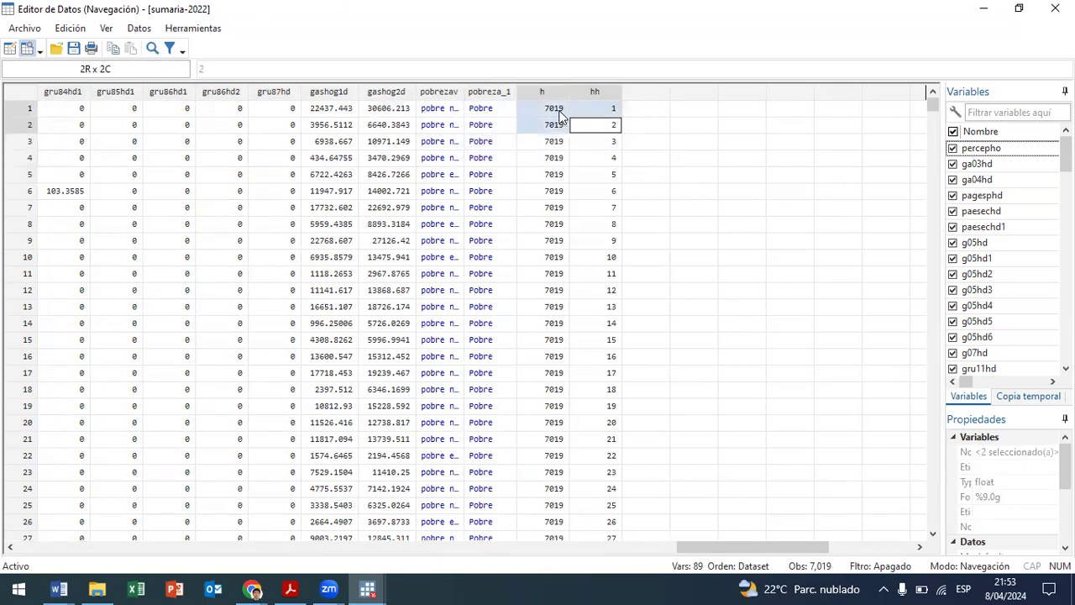
pyautogui.moveTo(606, 144); pyautogui.dragTo(559, 109)
pyautogui.moveTo(614, 160); pyautogui.dragTo(61, 78)
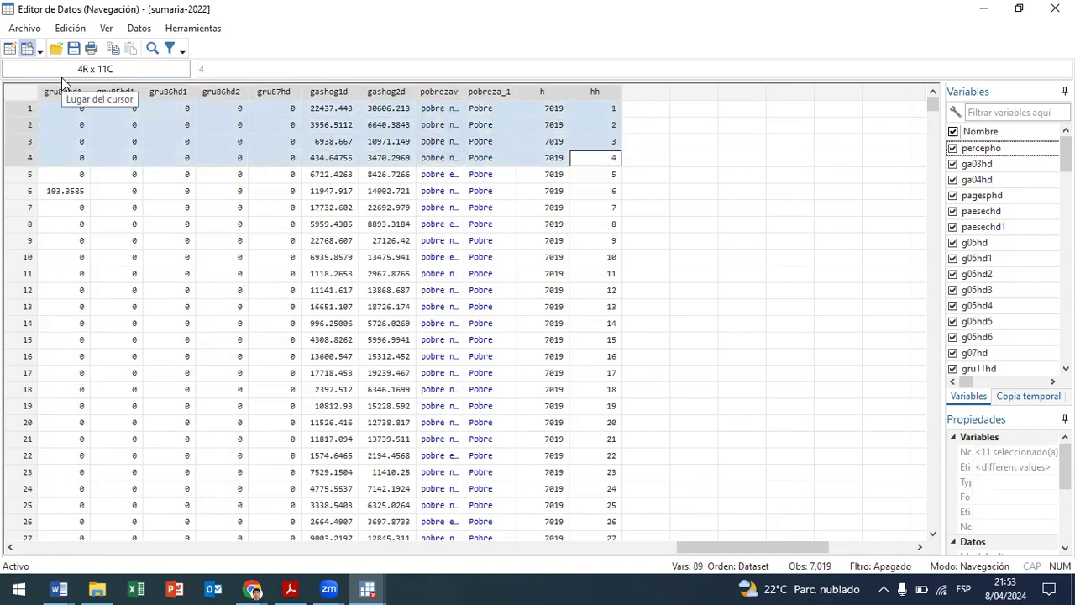